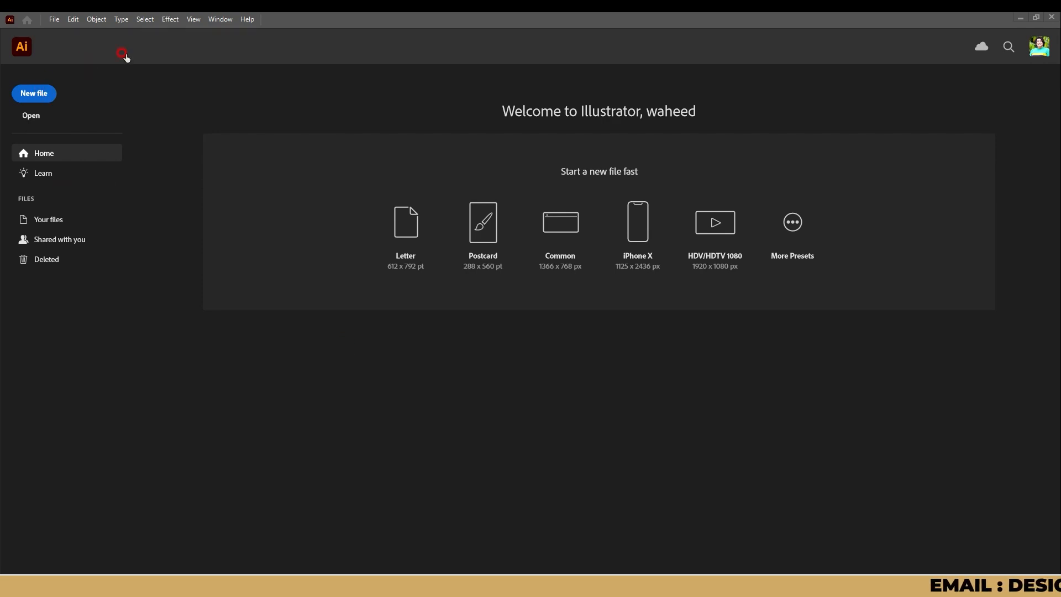
Step: Start a new document and set its size to 3.5 in wide by 2 in high
{"action": "left_click", "coordinate": [50, 98]}
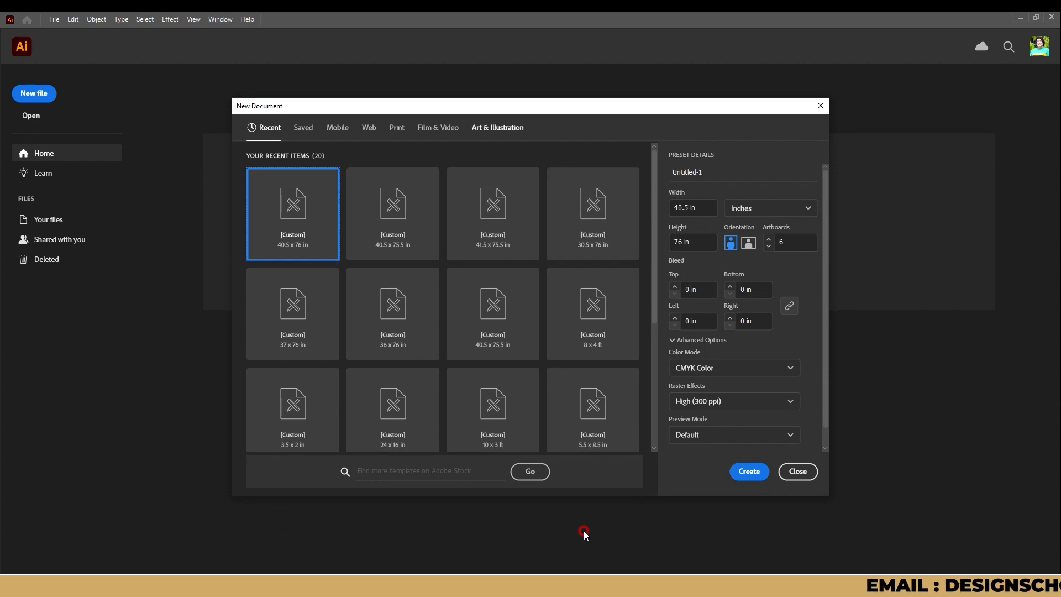
{"action": "left_click", "coordinate": [686, 205]}
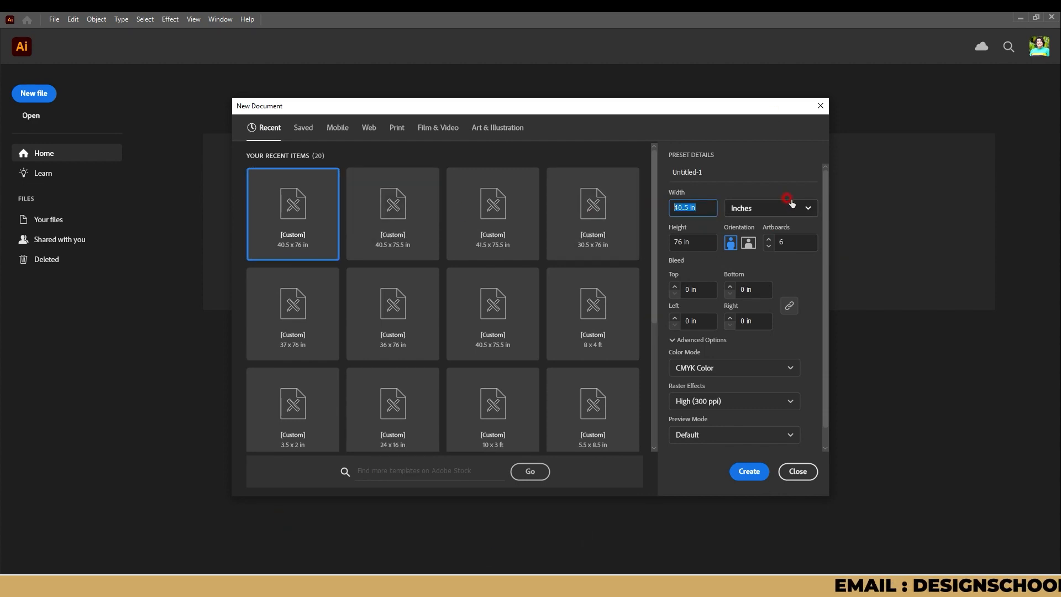
{"action": "type", "text": "3"}
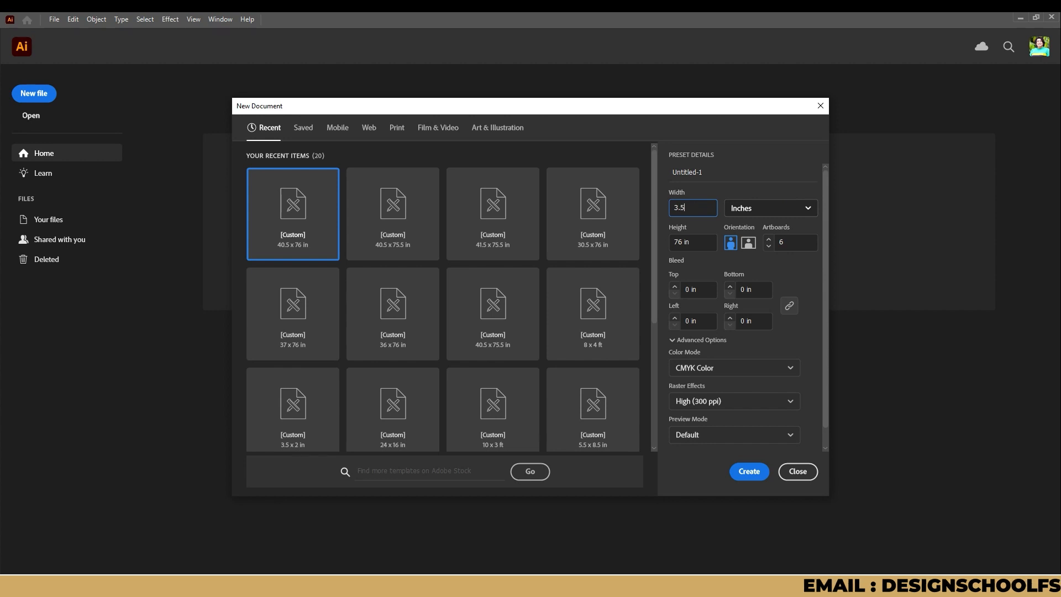
{"action": "type", "text": ".5"}
{"action": "key", "text": "Tab"}
{"action": "type", "text": "2"}
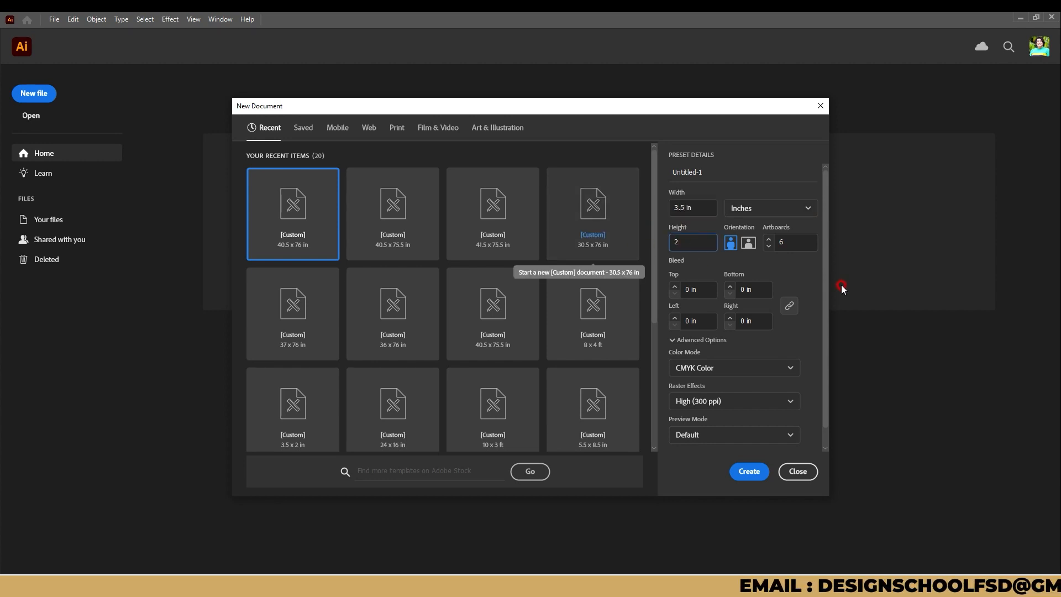
Step: Set 2 artboards and a 0.125 in bleed on all four sides, and create the document
{"action": "left_click", "coordinate": [785, 241]}
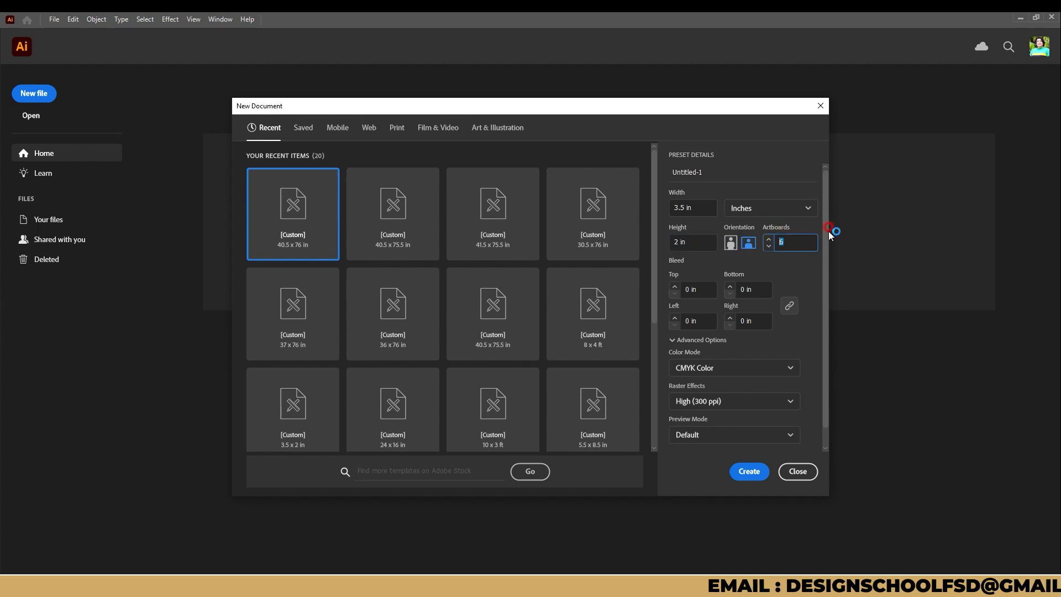
{"action": "type", "text": "2"}
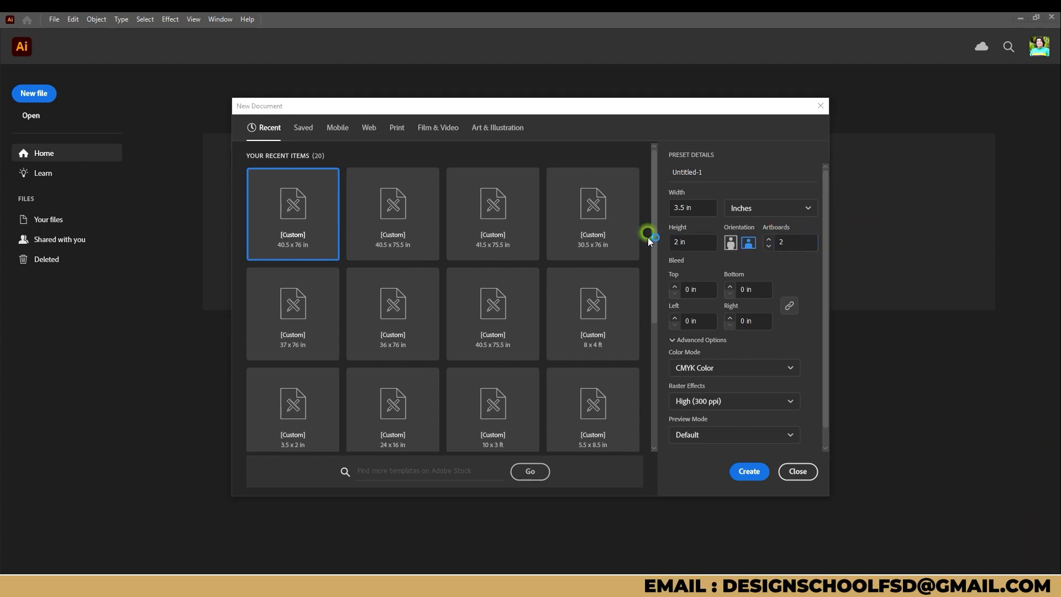
{"action": "left_click", "coordinate": [674, 288]}
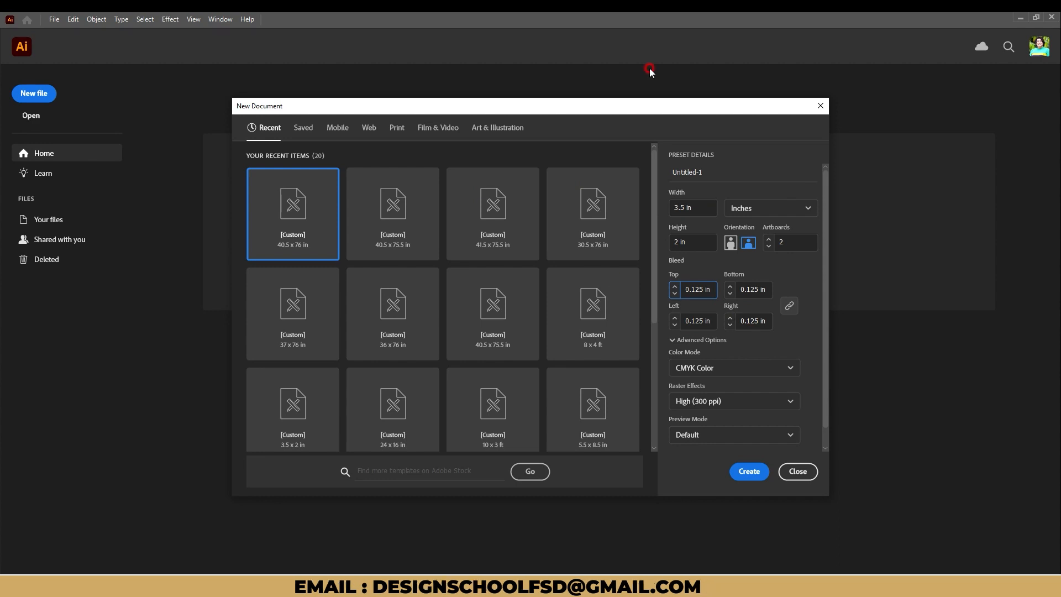
{"action": "left_click", "coordinate": [750, 469]}
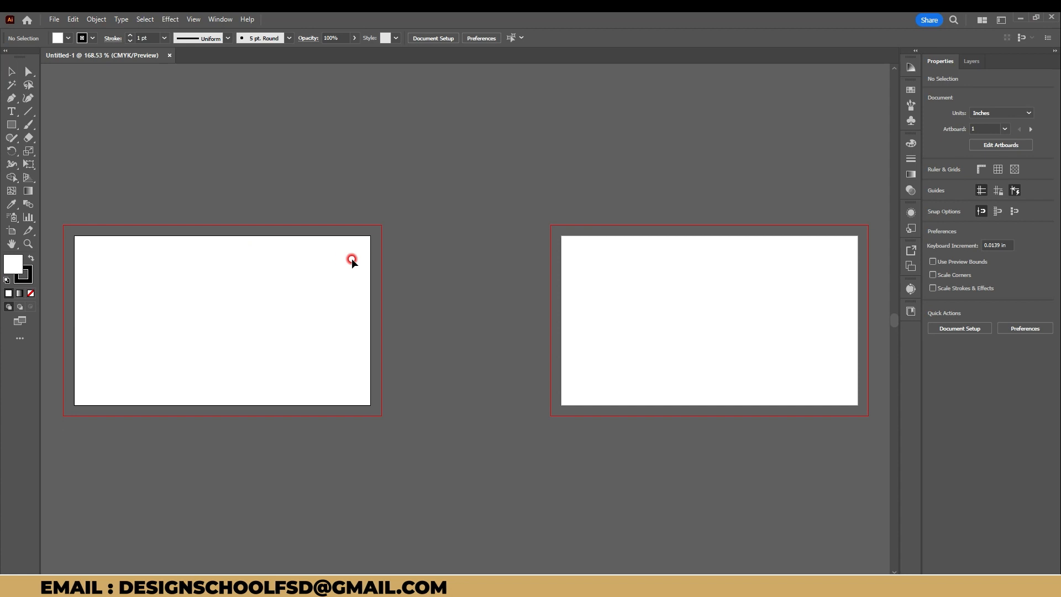
Step: Draw a white rectangle about 3.96 in wide and 3.38 in high above the first artboard as a print sheet
{"action": "left_click_drag", "start_coordinate": [280, 259], "coordinate": [467, 263]}
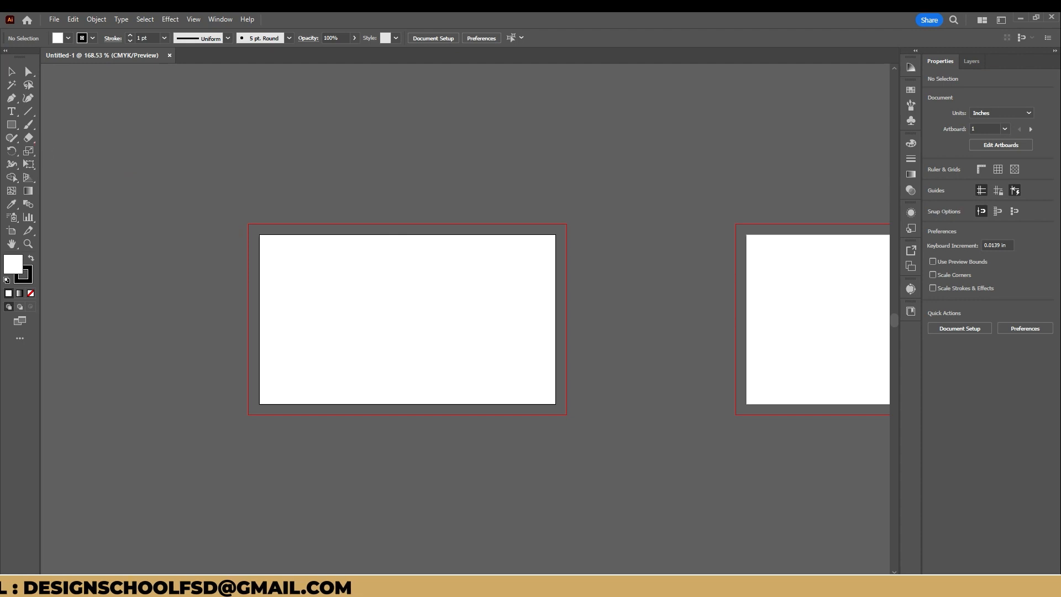
{"action": "left_click", "coordinate": [11, 124]}
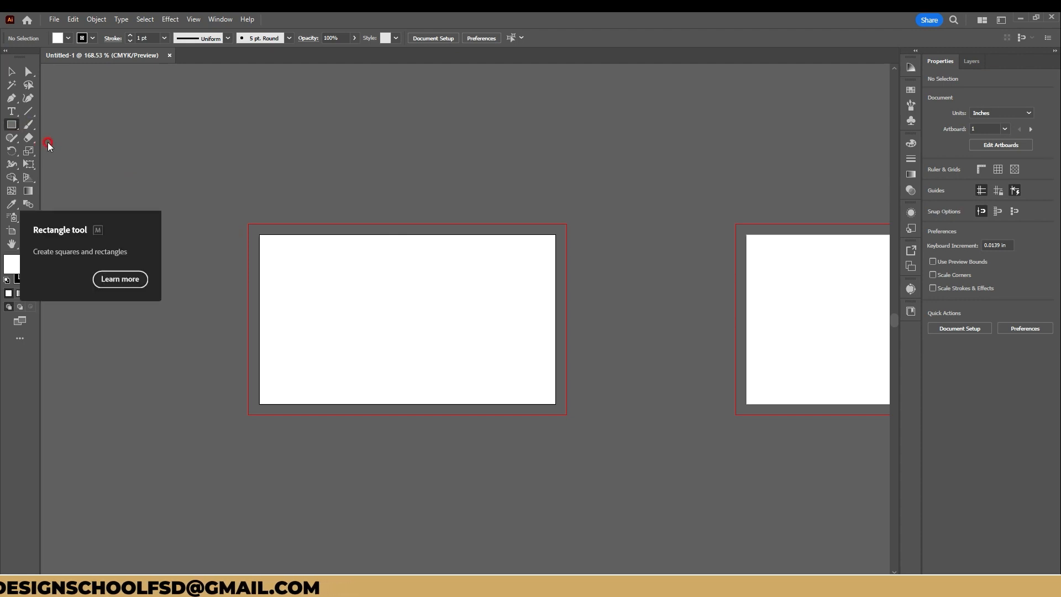
{"action": "scroll", "coordinate": [124, 159], "scroll_direction": "up", "scroll_amount": 5}
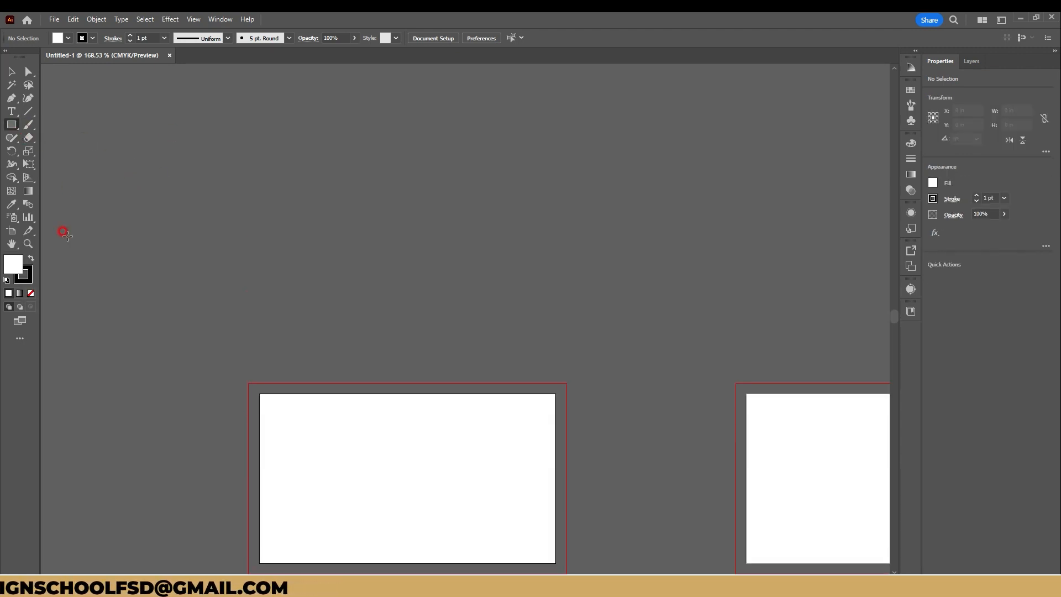
{"action": "scroll", "coordinate": [67, 219], "scroll_direction": "up", "scroll_amount": 1}
{"action": "scroll", "coordinate": [213, 130], "scroll_direction": "up", "scroll_amount": 2}
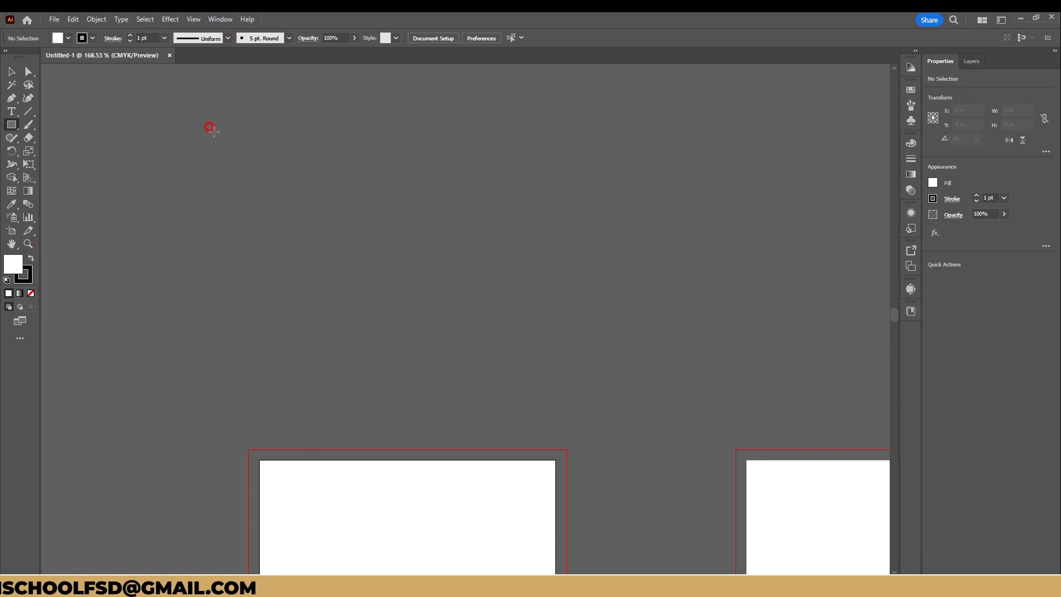
{"action": "left_click_drag", "start_coordinate": [150, 84], "coordinate": [485, 371]}
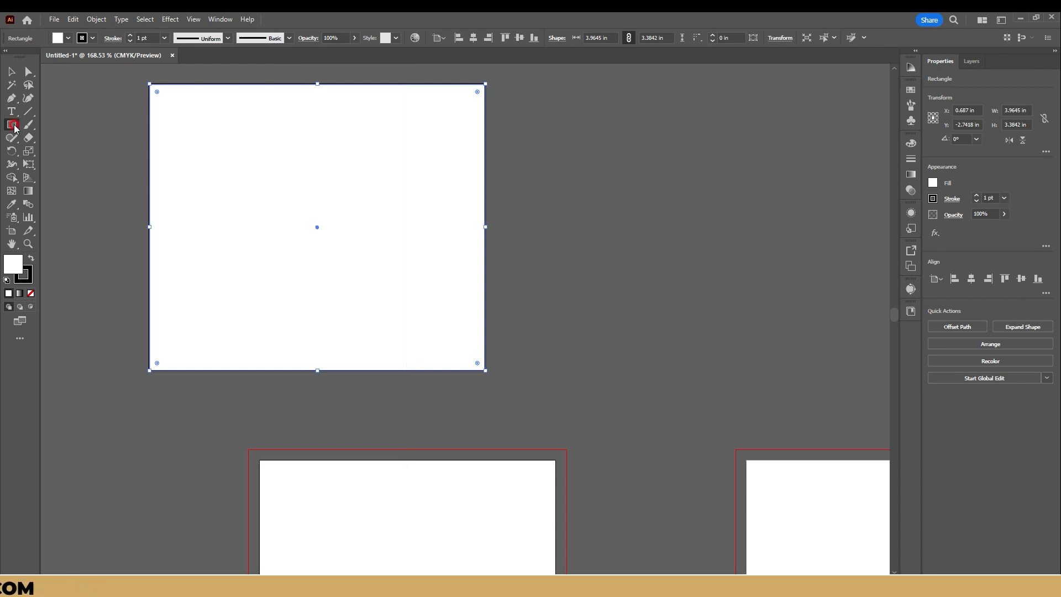
Step: Draw a card rectangle about 1.38 by 0.77 in over the sheet's left edge, with a blue fill and no stroke
{"action": "left_click_drag", "start_coordinate": [106, 146], "coordinate": [223, 211]}
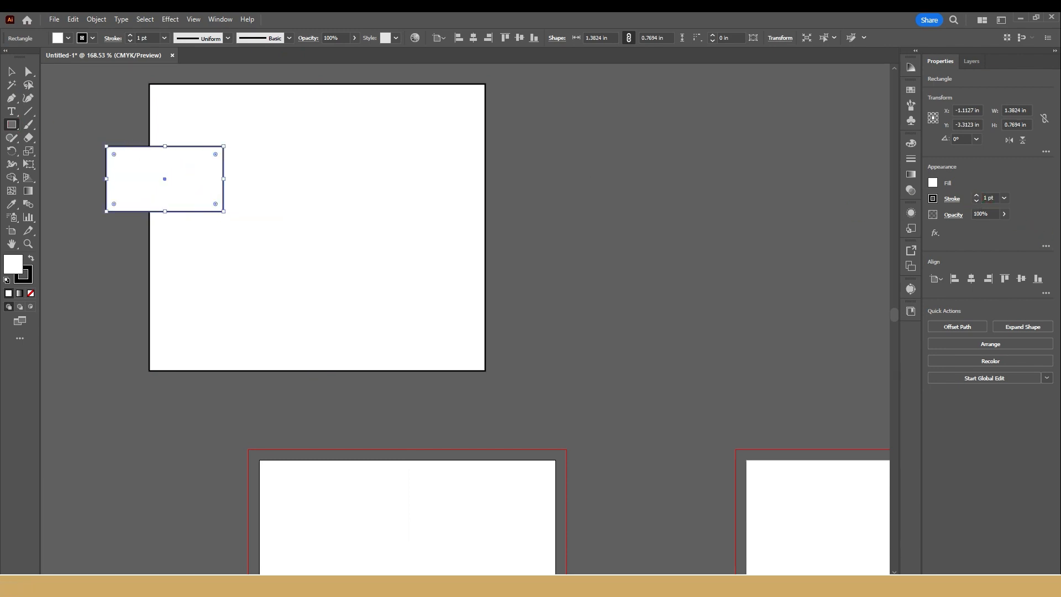
{"action": "left_click", "coordinate": [32, 254]}
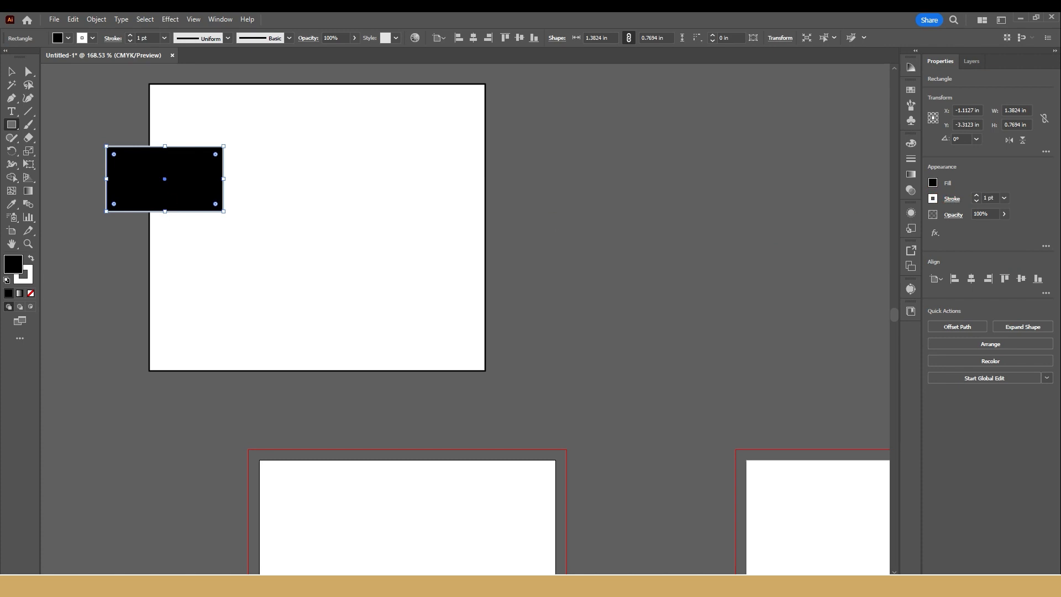
{"action": "left_click", "coordinate": [28, 279]}
{"action": "left_click", "coordinate": [31, 294]}
{"action": "left_click", "coordinate": [14, 264]}
{"action": "left_click", "coordinate": [837, 161]}
Step: Move the blue card rectangle to the sheet's upper right area and place a copy directly below it
{"action": "key", "text": "v"}
{"action": "left_click_drag", "start_coordinate": [197, 175], "coordinate": [420, 201]}
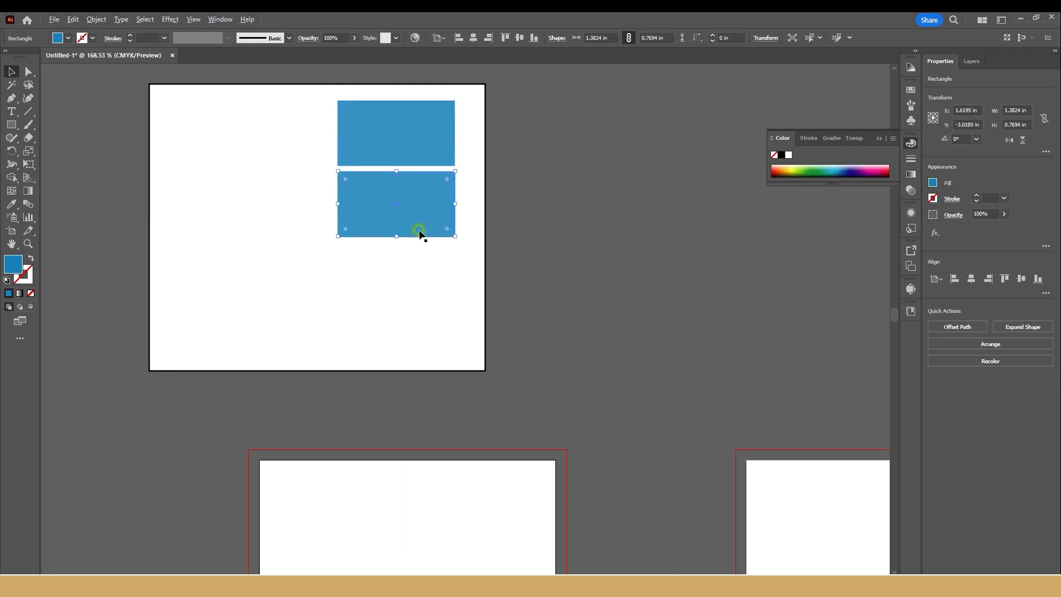
{"action": "left_click", "coordinate": [416, 270]}
{"action": "left_click", "coordinate": [414, 214]}
{"action": "left_click", "coordinate": [421, 137], "text": "shift"}
Step: Copy the blue rectangles to complete a grid of two columns and three rows on the white sheet
{"action": "left_click_drag", "start_coordinate": [407, 137], "coordinate": [287, 133]}
{"action": "left_click", "coordinate": [407, 147], "text": "shift"}
{"action": "left_click", "coordinate": [420, 216], "text": "shift"}
{"action": "left_click", "coordinate": [284, 196]}
{"action": "left_click_drag", "start_coordinate": [284, 196], "coordinate": [292, 269]}
{"action": "left_click", "coordinate": [412, 271]}
{"action": "left_click", "coordinate": [417, 233]}
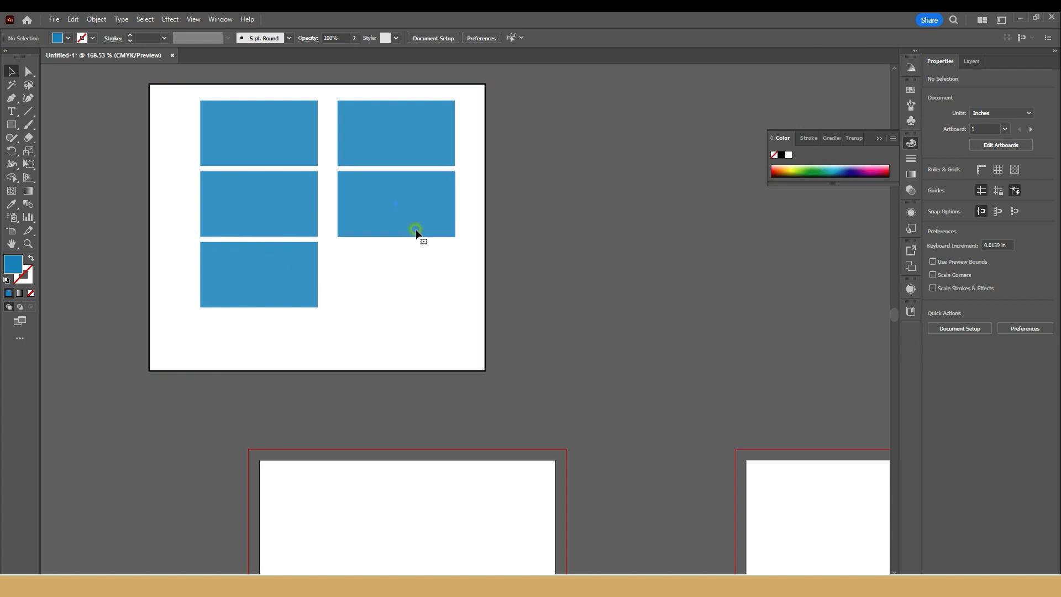
{"action": "left_click", "coordinate": [409, 292]}
{"action": "left_click_drag", "start_coordinate": [391, 206], "coordinate": [389, 274]}
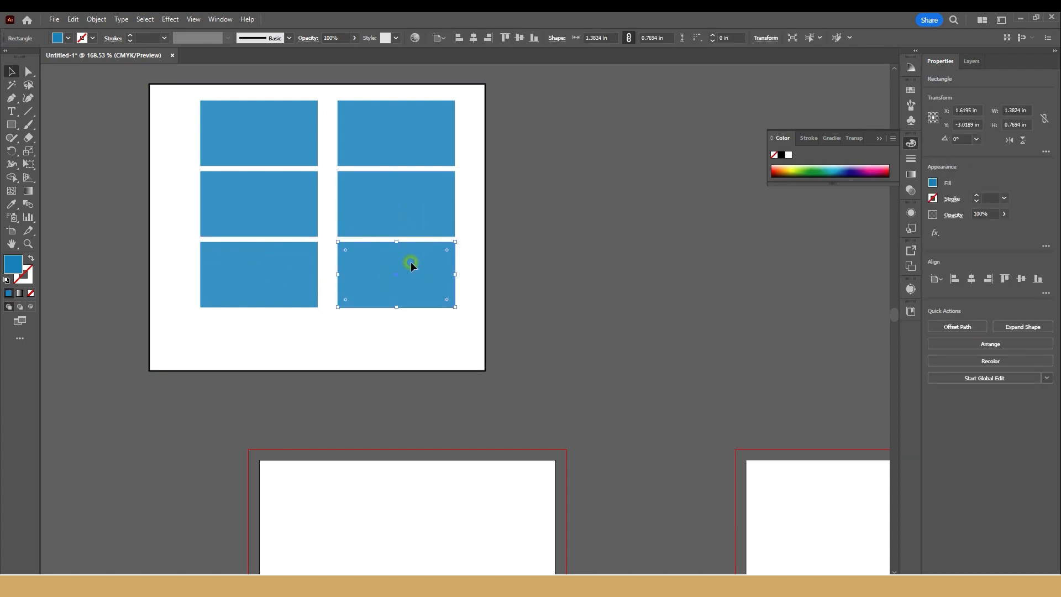
Step: Draw a line about 1.69 in long along the upper-right card's top edge and give it a dark green stroke
{"action": "left_click", "coordinate": [545, 189]}
{"action": "scroll", "coordinate": [467, 83], "scroll_direction": "up", "scroll_amount": 2}
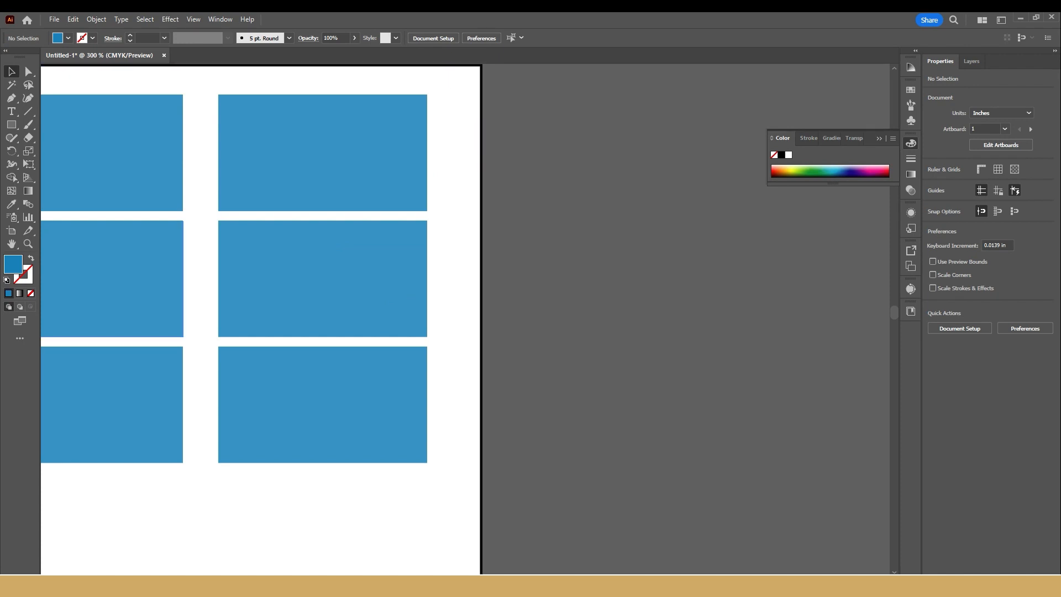
{"action": "left_click", "coordinate": [28, 112]}
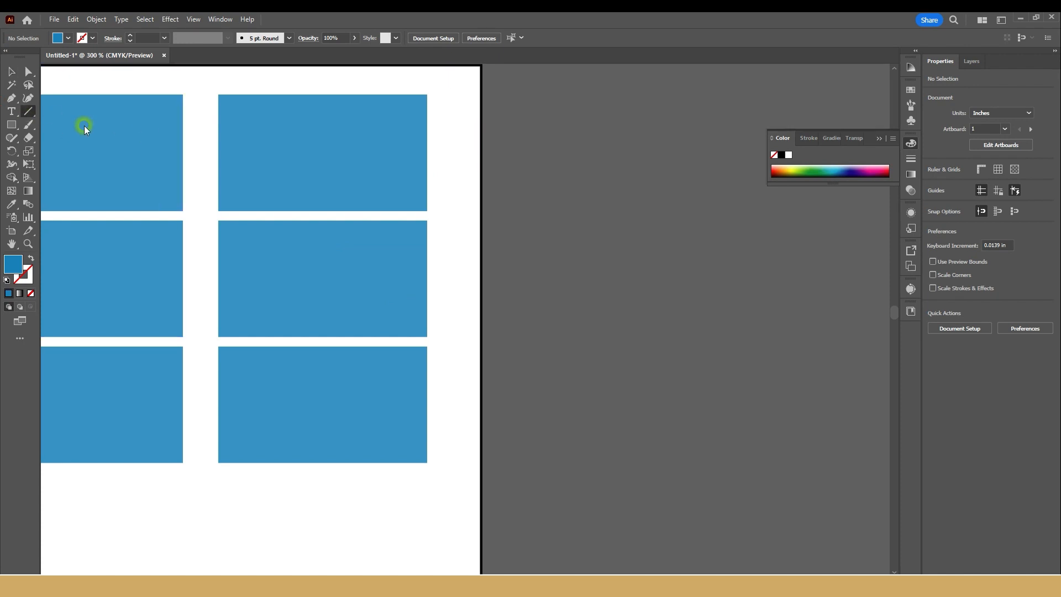
{"action": "left_click", "coordinate": [818, 171]}
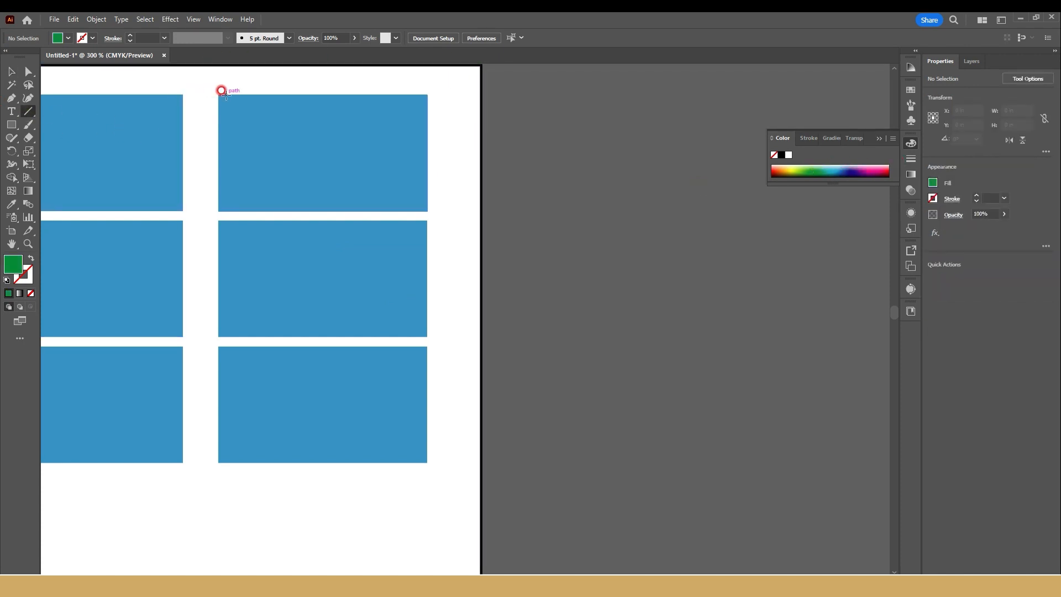
{"action": "left_click_drag", "start_coordinate": [208, 94], "coordinate": [462, 98]}
{"action": "left_click", "coordinate": [977, 197]}
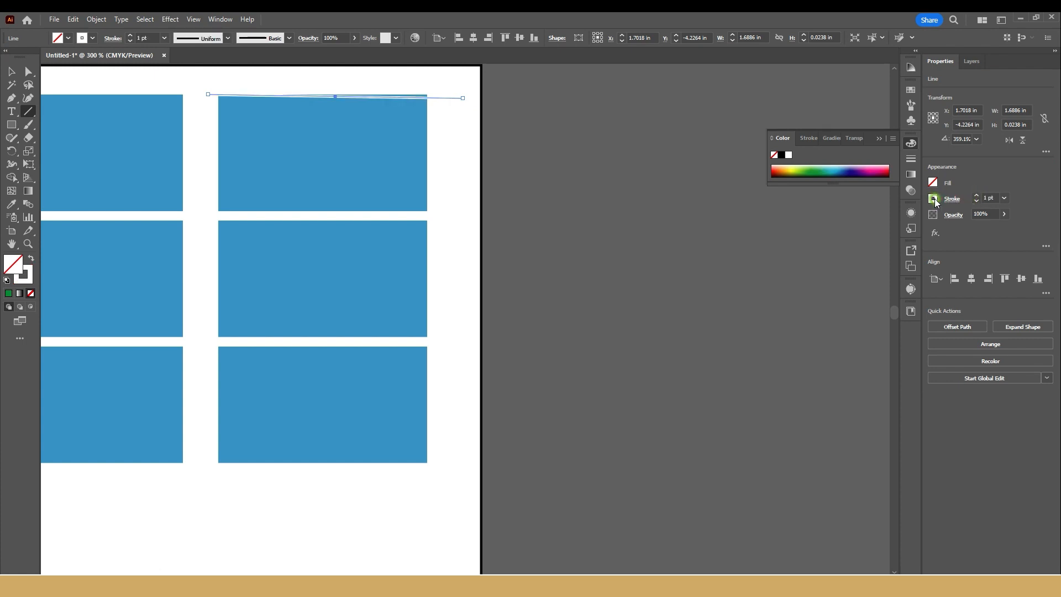
{"action": "left_click", "coordinate": [934, 200]}
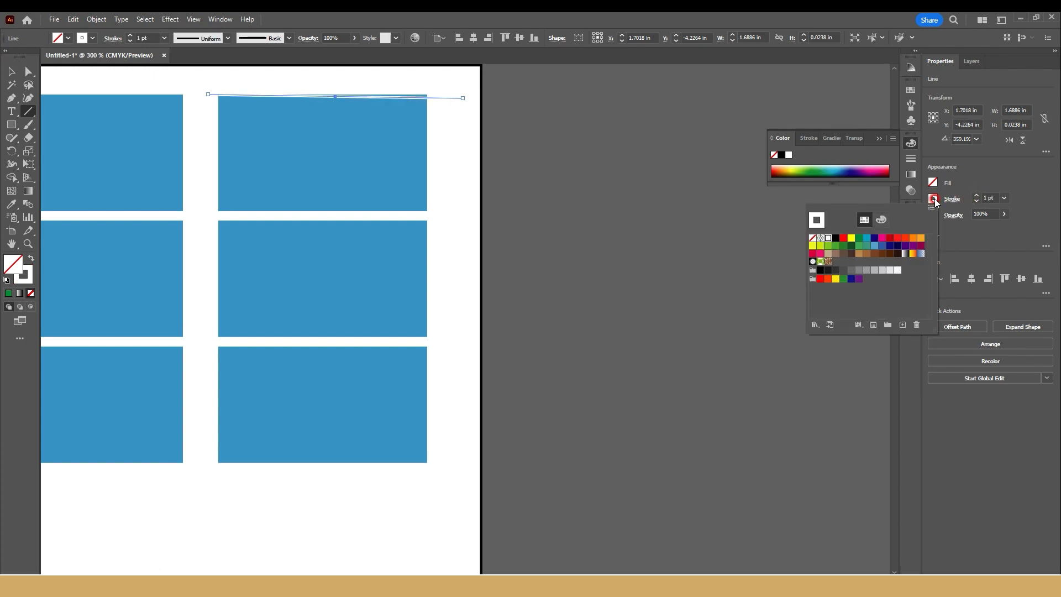
{"action": "left_click", "coordinate": [854, 246]}
Step: Make the green line's stroke dashed and shorten its dashes to a few points
{"action": "left_click", "coordinate": [951, 199]}
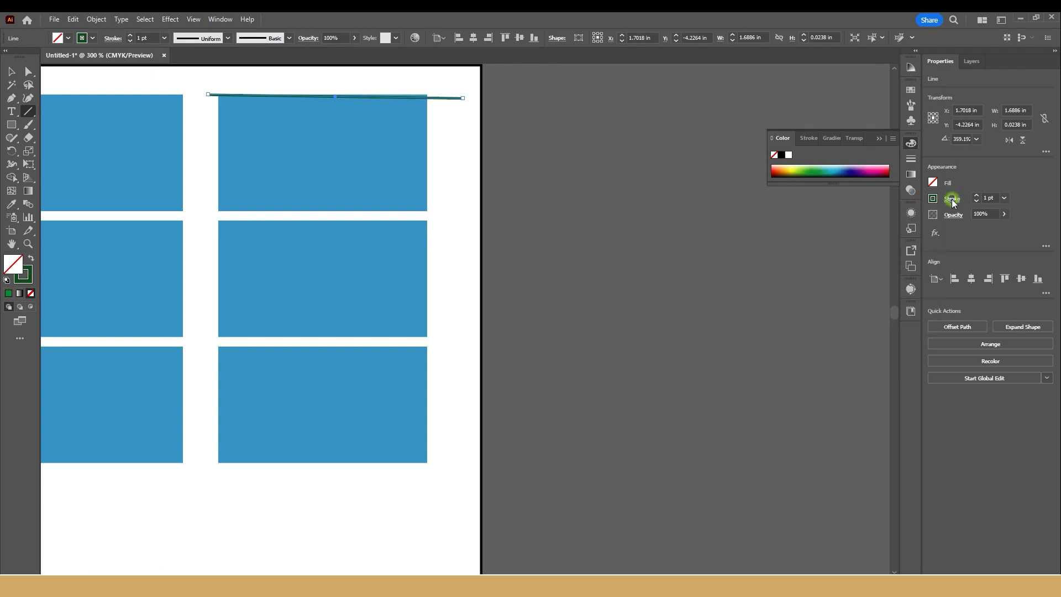
{"action": "left_click", "coordinate": [848, 277]}
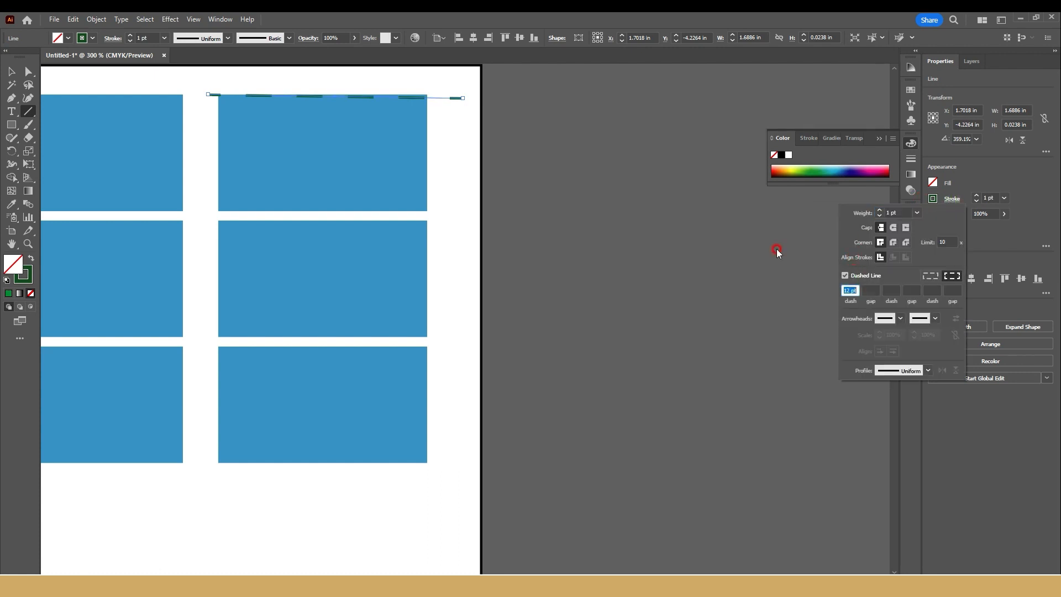
{"action": "key", "text": "Down"}
{"action": "key", "text": "Down"}
{"action": "key", "text": "Down"}
{"action": "key", "text": "Down"}
{"action": "key", "text": "Down"}
{"action": "key", "text": "Down"}
{"action": "key", "text": "Down"}
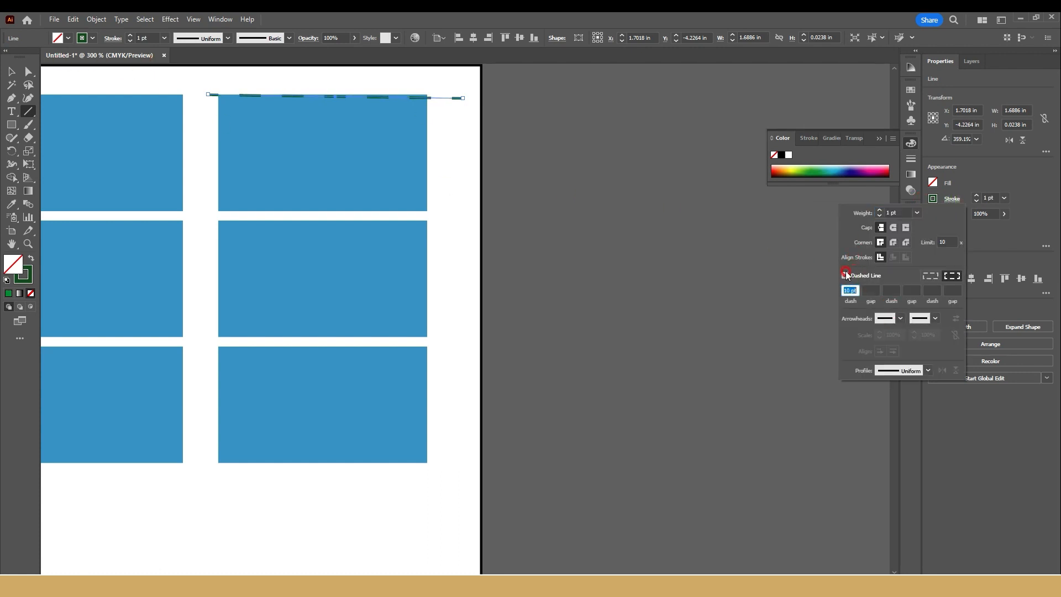
{"action": "key", "text": "Down"}
{"action": "key", "text": "Down"}
{"action": "key", "text": "Down"}
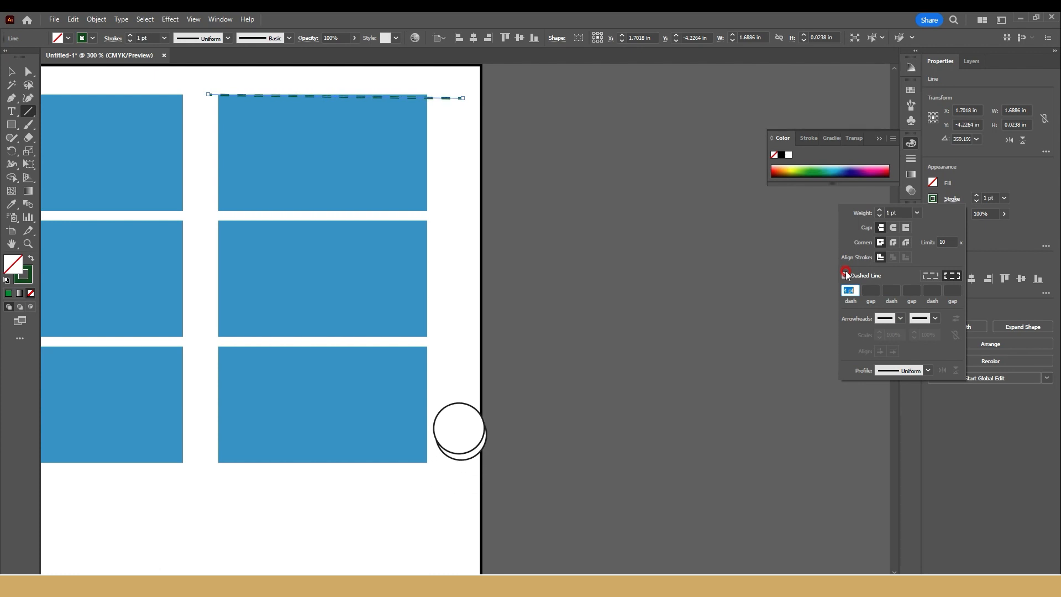
{"action": "key", "text": "Return"}
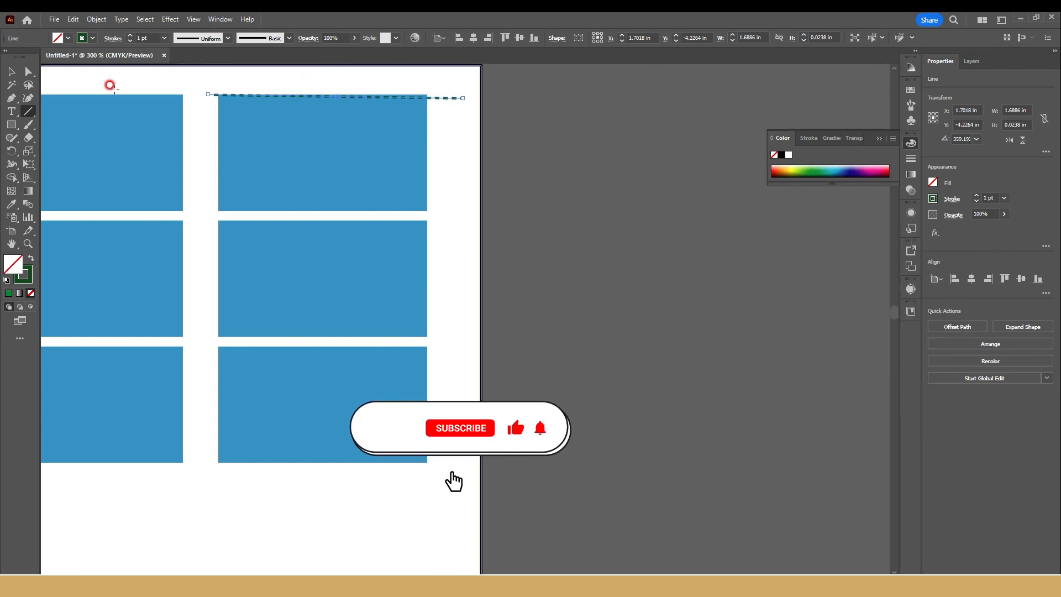
Step: Draw matching dashed cut lines along the right, left and bottom edges of the upper-right card, and deselect them
{"action": "left_click_drag", "start_coordinate": [430, 65], "coordinate": [429, 212]}
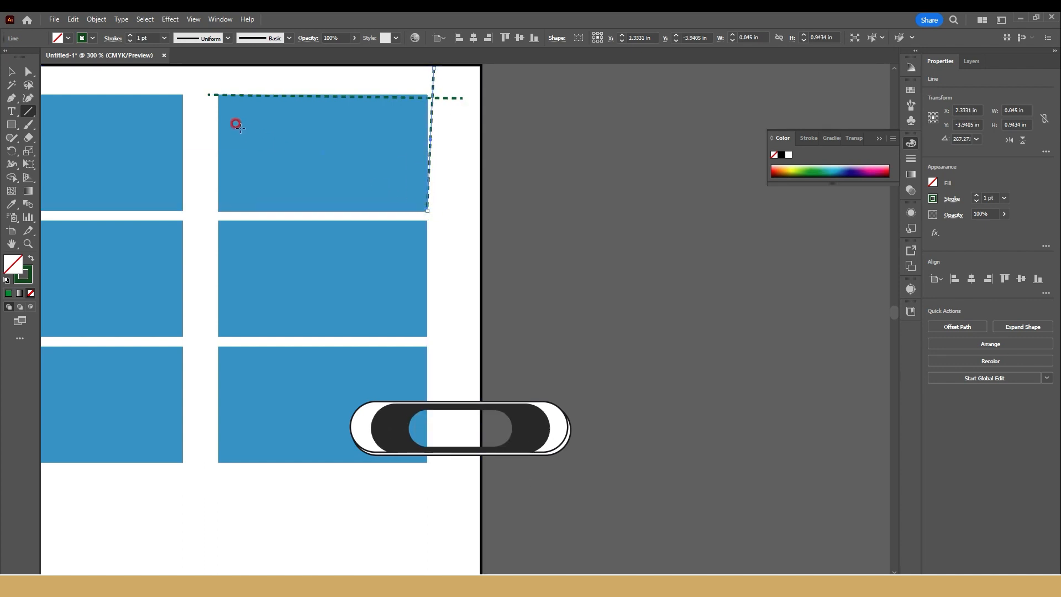
{"action": "mouse_move", "coordinate": [218, 75]}
{"action": "left_mouse_down"}
{"action": "mouse_move", "coordinate": [219, 237]}
{"action": "mouse_move", "coordinate": [459, 210]}
{"action": "left_mouse_up"}
{"action": "left_click", "coordinate": [18, 69]}
{"action": "left_click", "coordinate": [457, 99]}
{"action": "scroll", "coordinate": [450, 148], "scroll_direction": "up", "scroll_amount": 1}
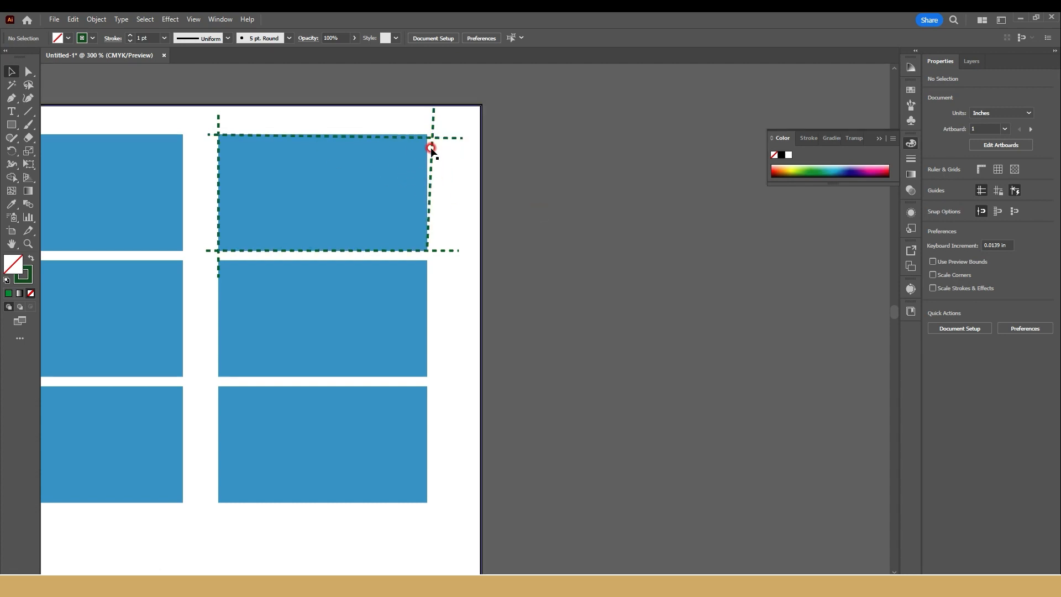
Step: Move the upper-right blue card off the sheet and back into place between the dashed cut lines
{"action": "left_click_drag", "start_coordinate": [346, 162], "coordinate": [680, 155]}
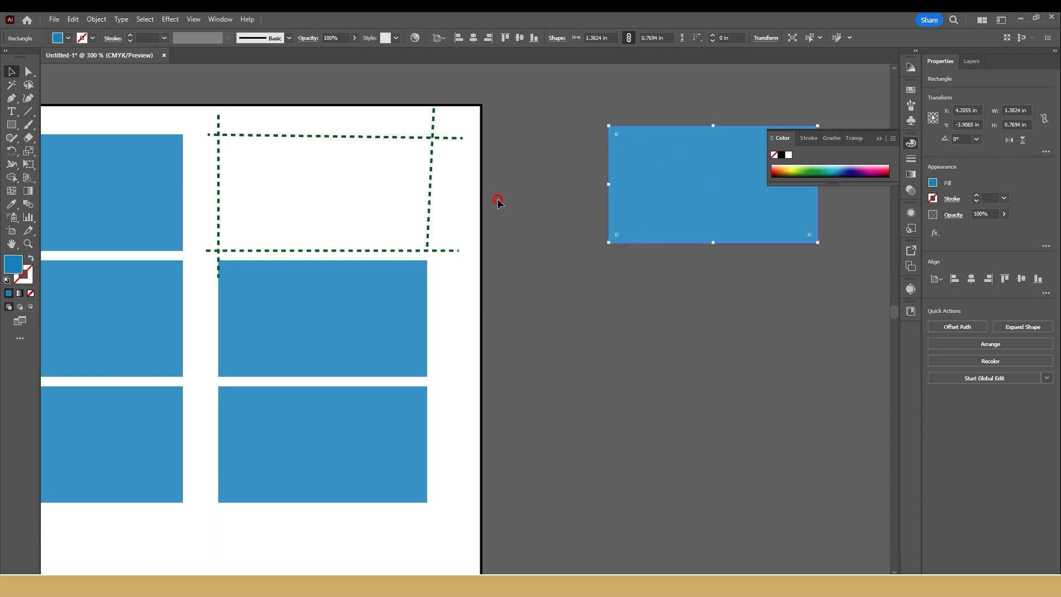
{"action": "scroll", "coordinate": [494, 209], "scroll_direction": "down", "scroll_amount": 2}
{"action": "left_click_drag", "start_coordinate": [523, 325], "coordinate": [494, 334]}
{"action": "left_click_drag", "start_coordinate": [543, 207], "coordinate": [360, 237]}
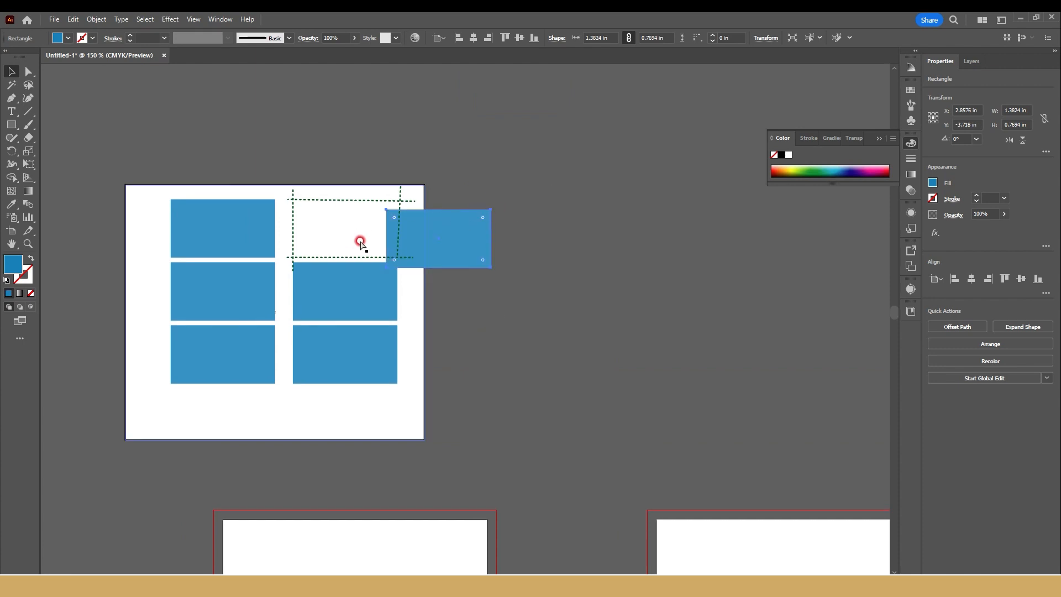
Step: Offset the upper-right card's path outward by 0.125 in to extend the blue beyond the dashed cut lines
{"action": "left_click", "coordinate": [950, 327]}
{"action": "type", "text": "0"}
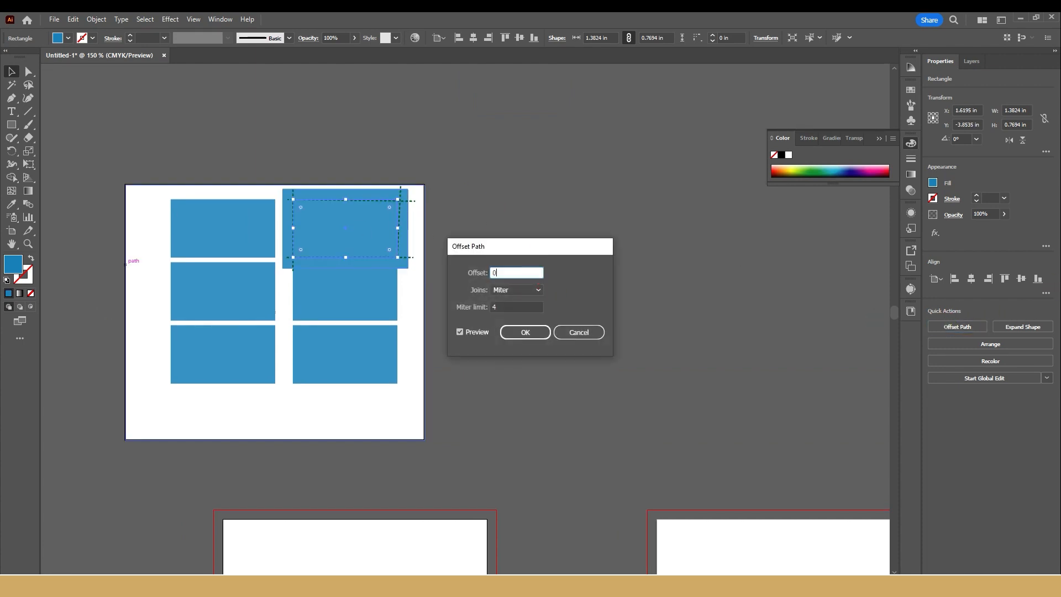
{"action": "key", "text": "Return"}
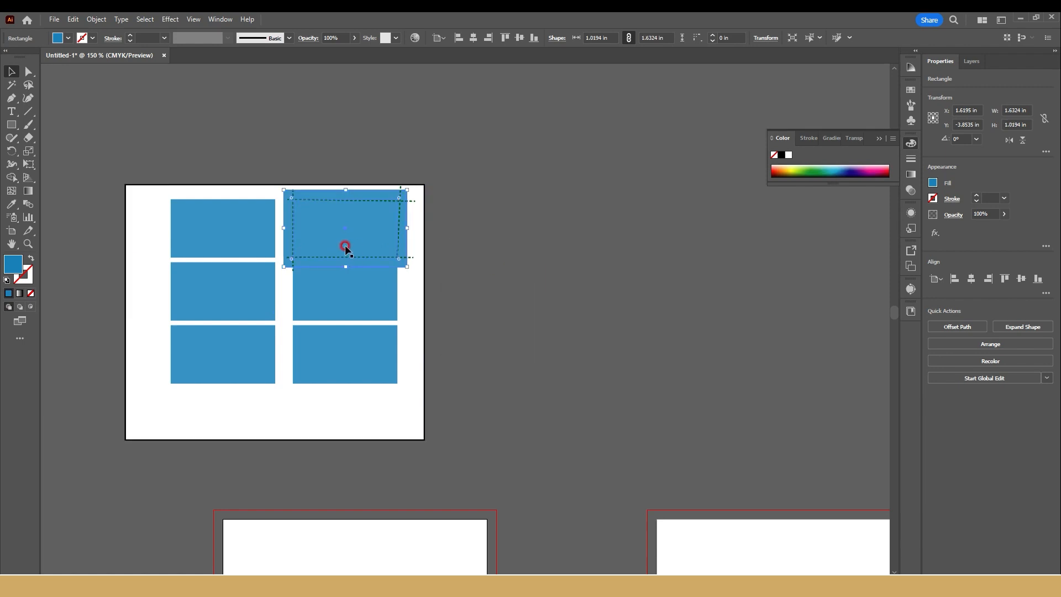
{"action": "scroll", "coordinate": [371, 192], "scroll_direction": "up", "scroll_amount": 3}
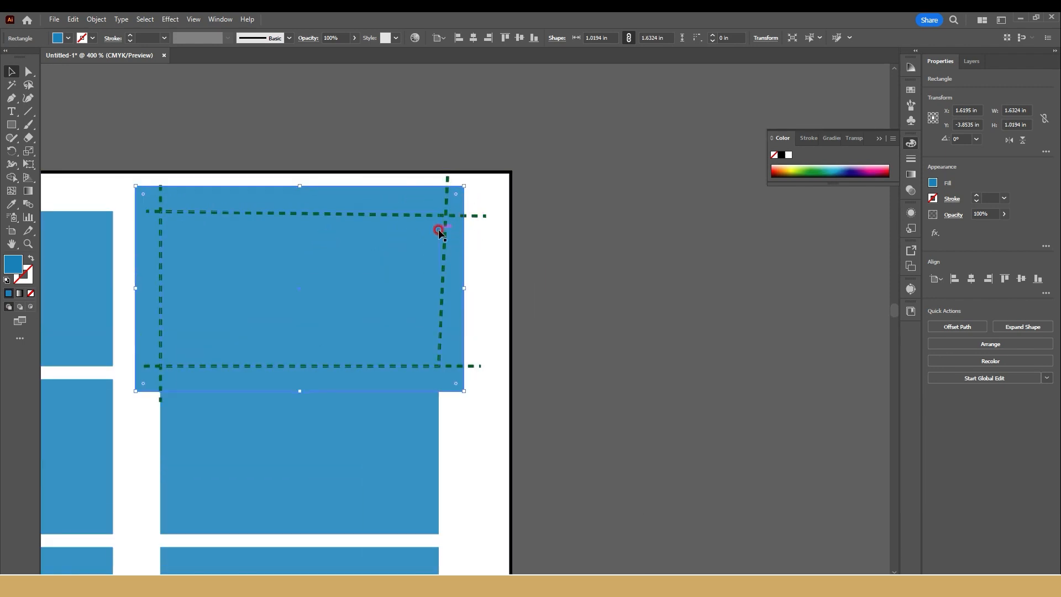
Step: Delete the whole demonstration sheet with its blue cards and dashed cut lines, leaving only the two artboards
{"action": "scroll", "coordinate": [414, 255], "scroll_direction": "down", "scroll_amount": 1}
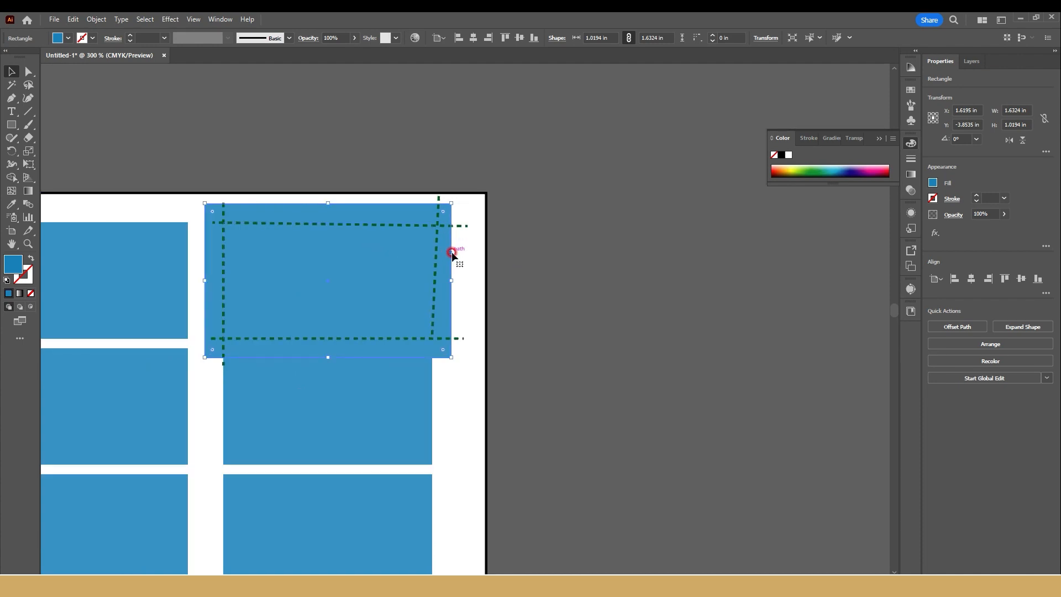
{"action": "scroll", "coordinate": [317, 239], "scroll_direction": "down", "scroll_amount": 3}
{"action": "scroll", "coordinate": [407, 158], "scroll_direction": "down", "scroll_amount": 3}
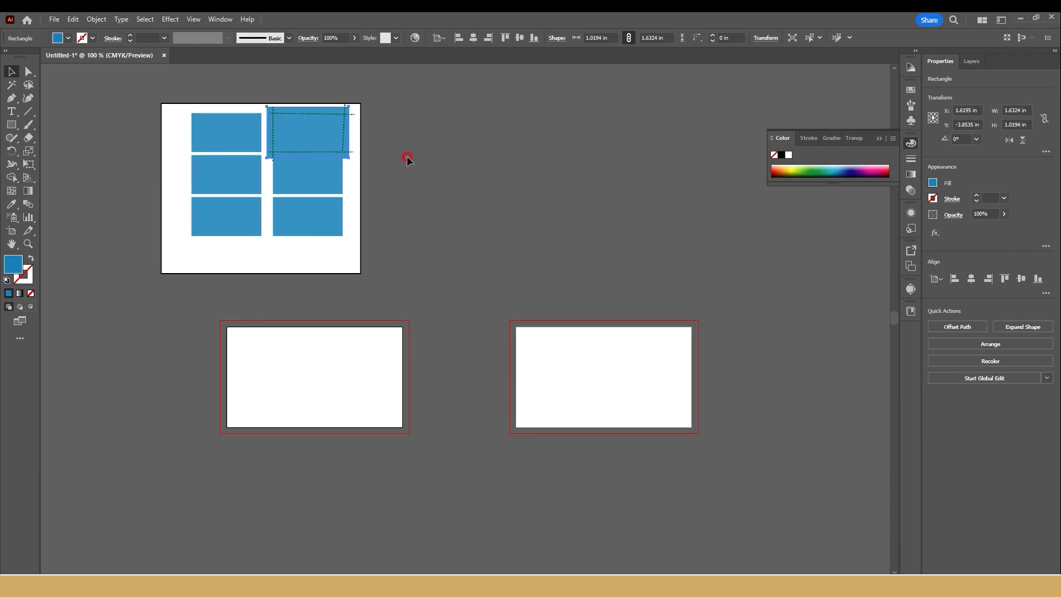
{"action": "key", "text": "ctrl+a"}
{"action": "key", "text": "Delete"}
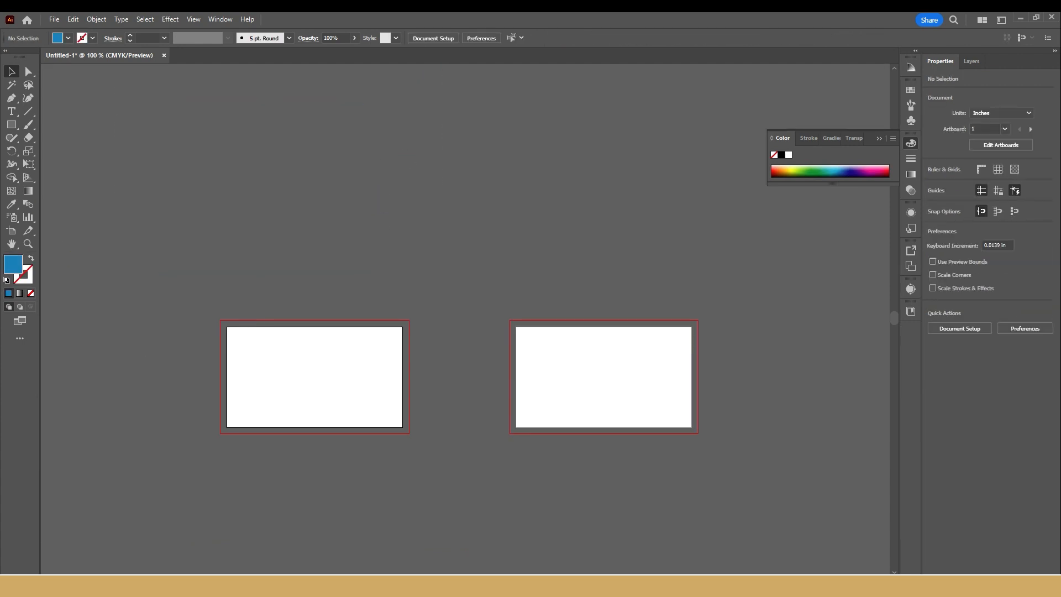
Step: Draw a blue rectangle across the first artboard's lower part and stretch it past the bleed on three sides to about 5.24 x 1.18 in
{"action": "scroll", "coordinate": [245, 343], "scroll_direction": "up", "scroll_amount": 2}
{"action": "left_click_drag", "start_coordinate": [292, 370], "coordinate": [272, 285]}
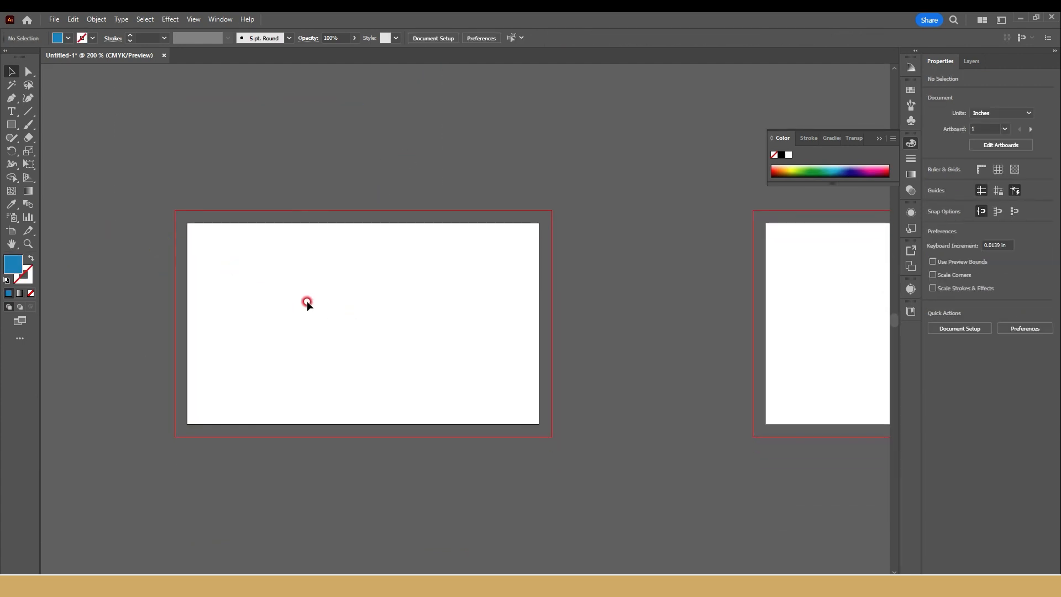
{"action": "left_click", "coordinate": [13, 127]}
{"action": "left_click_drag", "start_coordinate": [175, 360], "coordinate": [552, 436]}
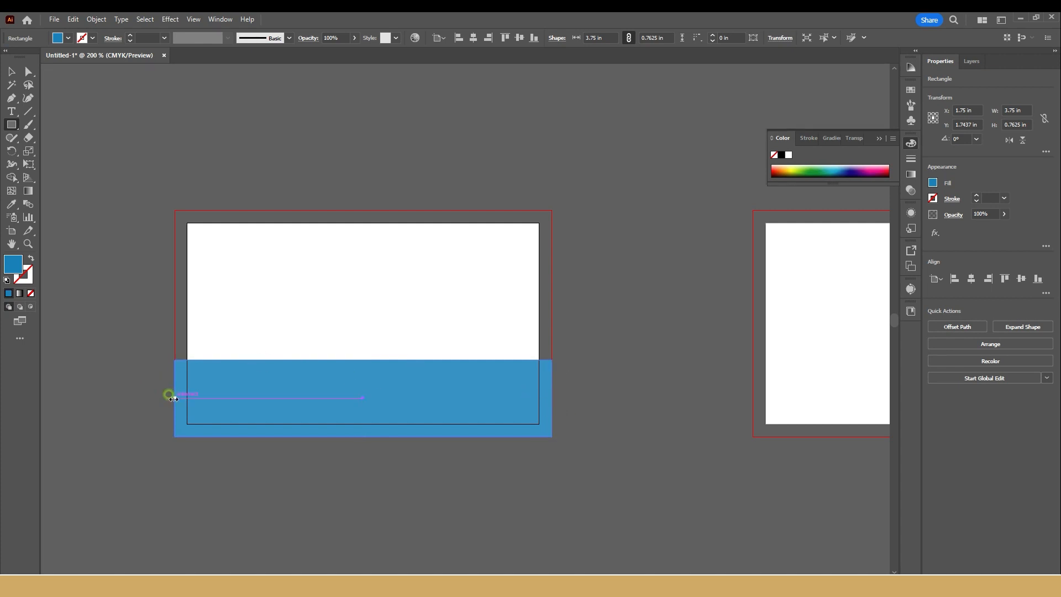
{"action": "left_click_drag", "start_coordinate": [175, 397], "coordinate": [69, 398]}
{"action": "left_click_drag", "start_coordinate": [309, 436], "coordinate": [306, 478]}
{"action": "left_click_drag", "start_coordinate": [552, 419], "coordinate": [597, 418]}
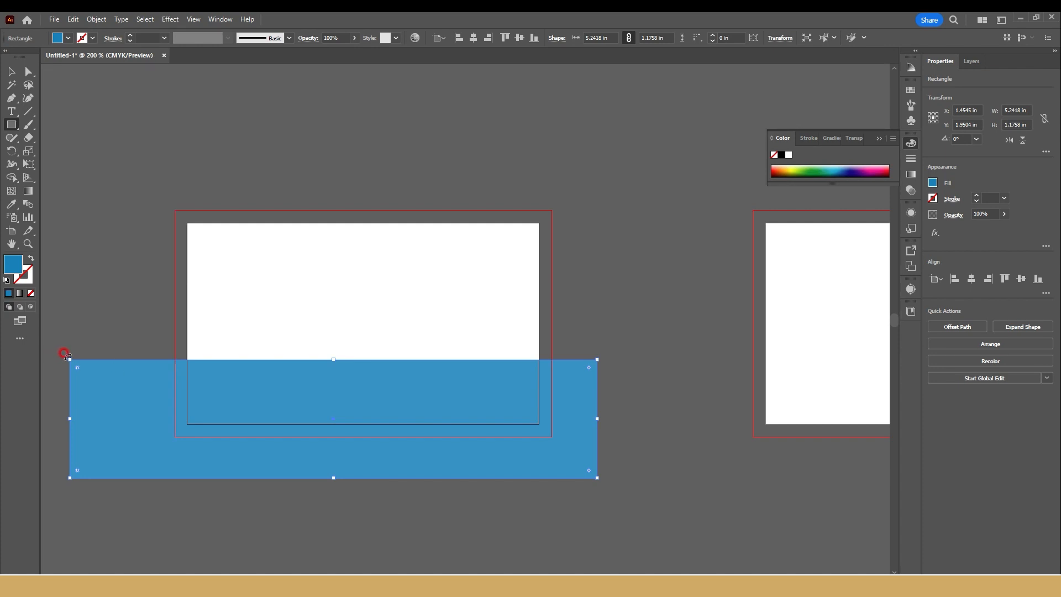
Step: Bend the blue rectangle's top edge into a wave with the Curvature tool, raising the left part and lowering the right
{"action": "left_click", "coordinate": [22, 100]}
{"action": "left_click_drag", "start_coordinate": [275, 359], "coordinate": [271, 322]}
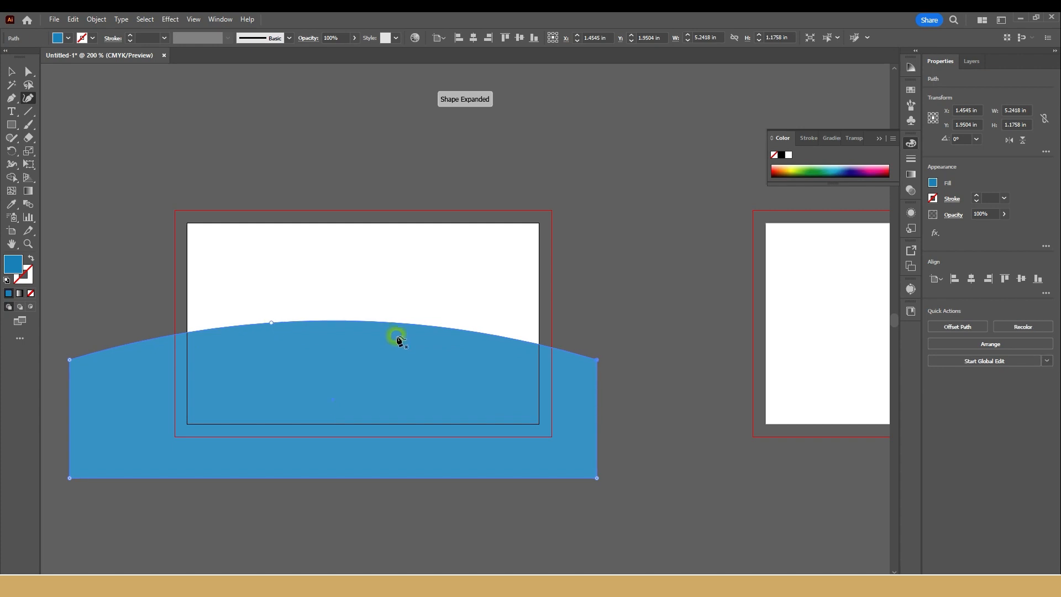
{"action": "left_click_drag", "start_coordinate": [407, 323], "coordinate": [404, 363]}
Step: Duplicate the blue wave shape slightly lower and fill the copy dark indigo, leaving a thin blue rim along the wave
{"action": "left_click", "coordinate": [16, 76]}
{"action": "left_click_drag", "start_coordinate": [320, 402], "coordinate": [321, 408], "text": "alt"}
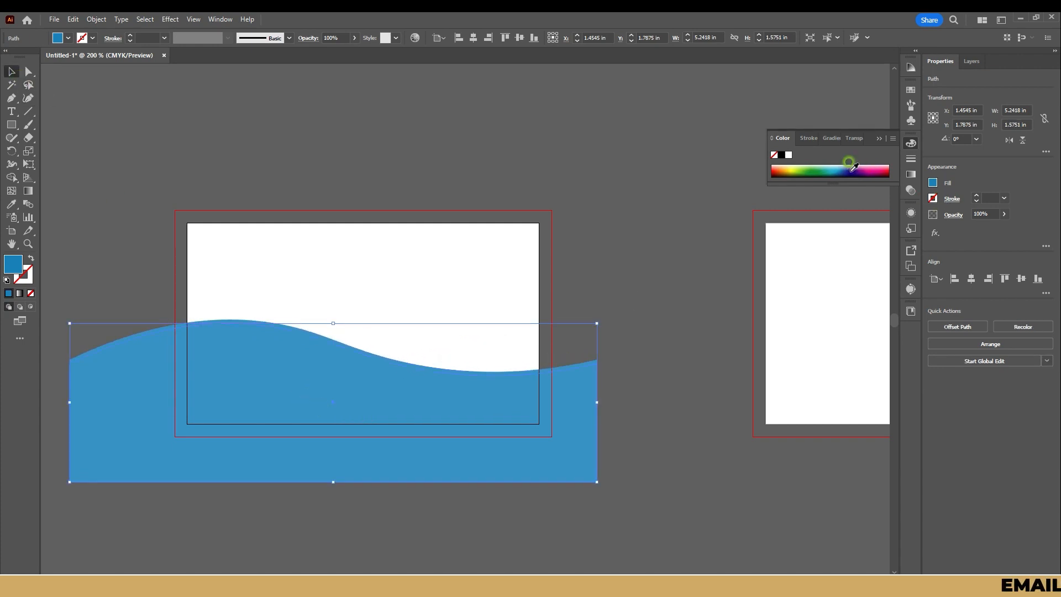
{"action": "left_click", "coordinate": [854, 167]}
{"action": "left_click", "coordinate": [264, 177]}
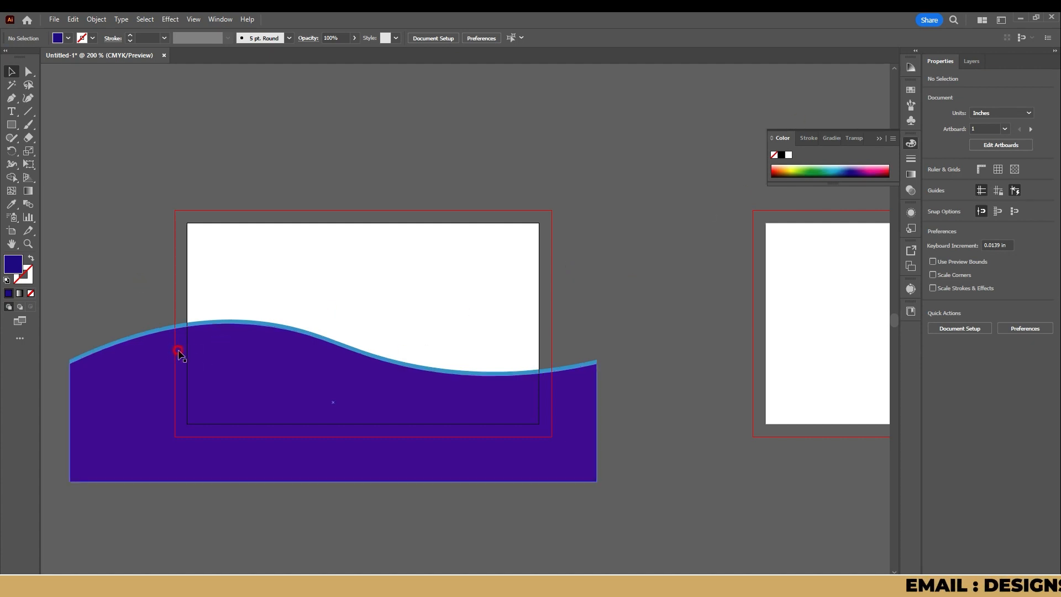
Step: Draw an indigo vertical bar 0.125 in wide and about 1.5 in tall in the second artboard's left bleed
{"action": "left_click_drag", "start_coordinate": [413, 258], "coordinate": [344, 256]}
{"action": "scroll", "coordinate": [443, 320], "scroll_direction": "down", "scroll_amount": 2}
{"action": "left_click_drag", "start_coordinate": [470, 322], "coordinate": [265, 294]}
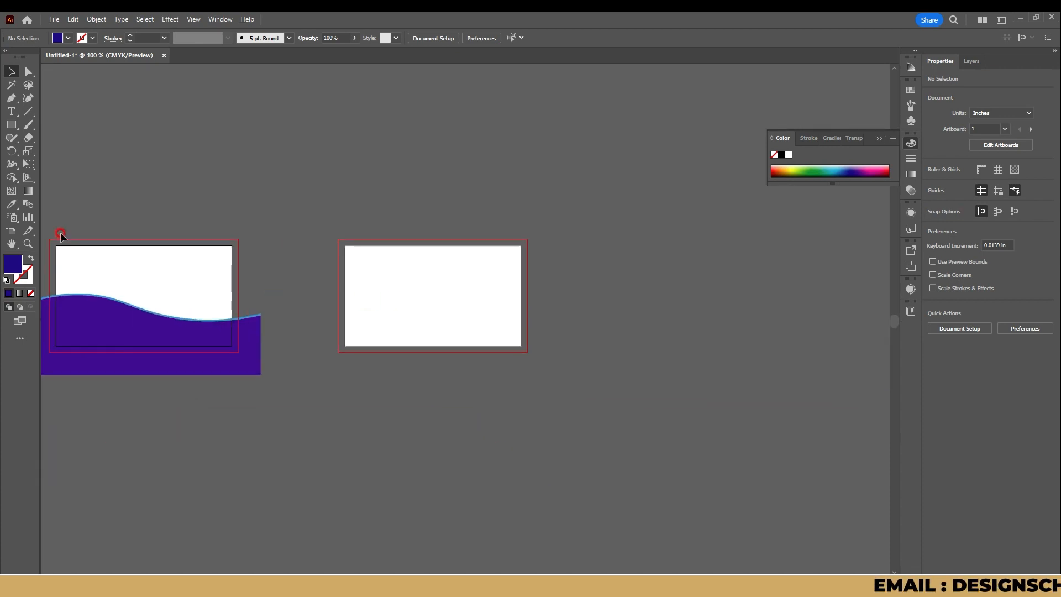
{"action": "left_click_drag", "start_coordinate": [111, 253], "coordinate": [184, 253]}
{"action": "key", "text": "m"}
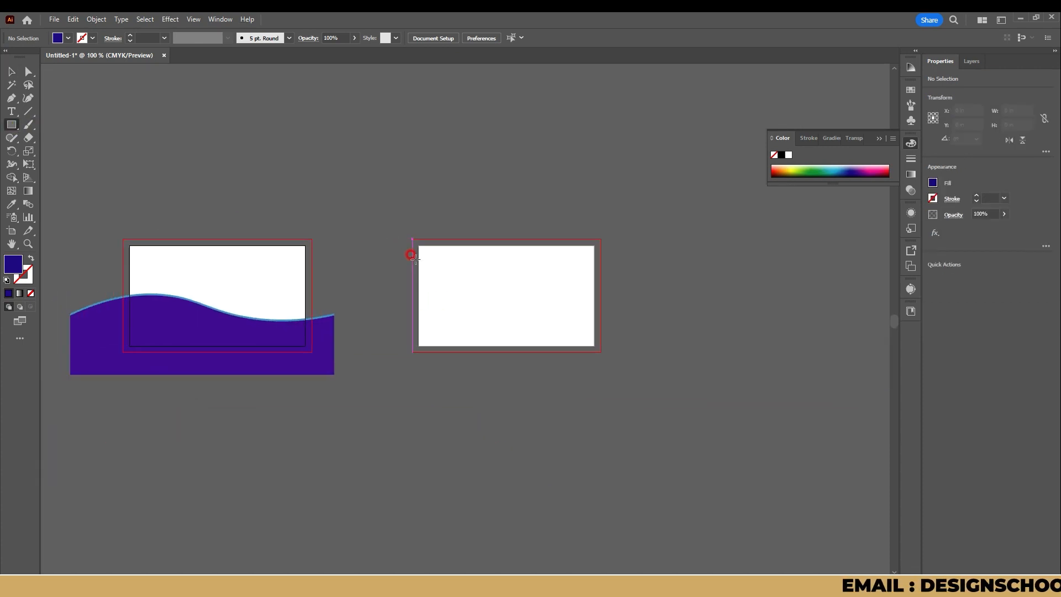
{"action": "left_click_drag", "start_coordinate": [413, 259], "coordinate": [418, 335]}
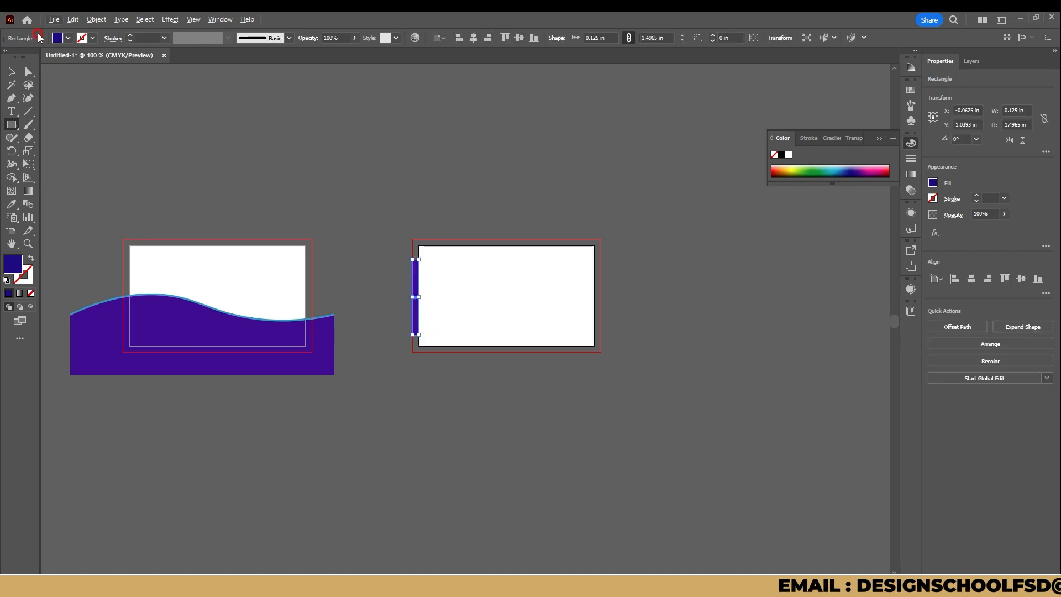
Step: Move the indigo bar just inside the second artboard's left edge and centre it vertically on the artboard
{"action": "left_click", "coordinate": [12, 72]}
{"action": "scroll", "coordinate": [423, 310], "scroll_direction": "up", "scroll_amount": 4}
{"action": "left_click_drag", "start_coordinate": [215, 273], "coordinate": [237, 278]}
{"action": "scroll", "coordinate": [247, 241], "scroll_direction": "down", "scroll_amount": 1}
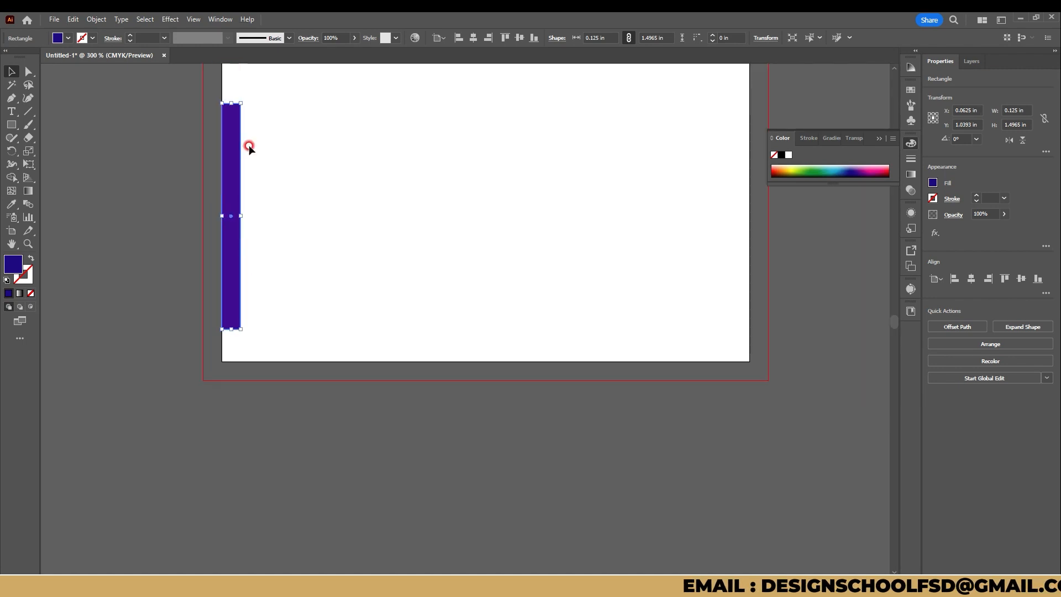
{"action": "left_click_drag", "start_coordinate": [274, 143], "coordinate": [281, 199]}
{"action": "left_click", "coordinate": [1019, 282]}
{"action": "left_click", "coordinate": [482, 279]}
Step: Duplicate the indigo bar and align the copy to the second artboard's right edge
{"action": "left_click_drag", "start_coordinate": [247, 230], "coordinate": [371, 232]}
{"action": "left_click", "coordinate": [1006, 279]}
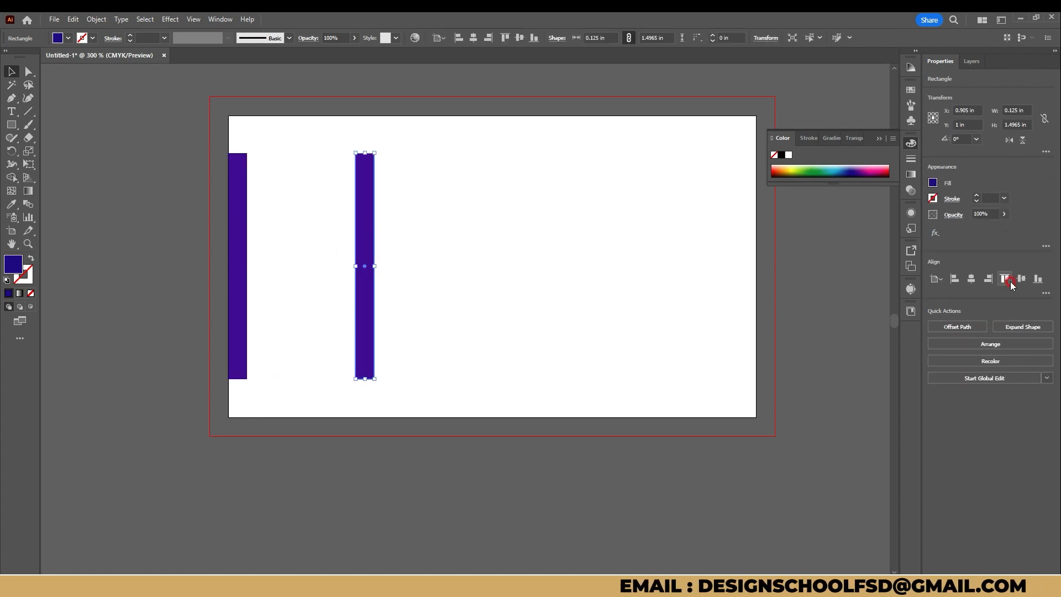
{"action": "left_click", "coordinate": [996, 278]}
{"action": "left_click", "coordinate": [594, 252]}
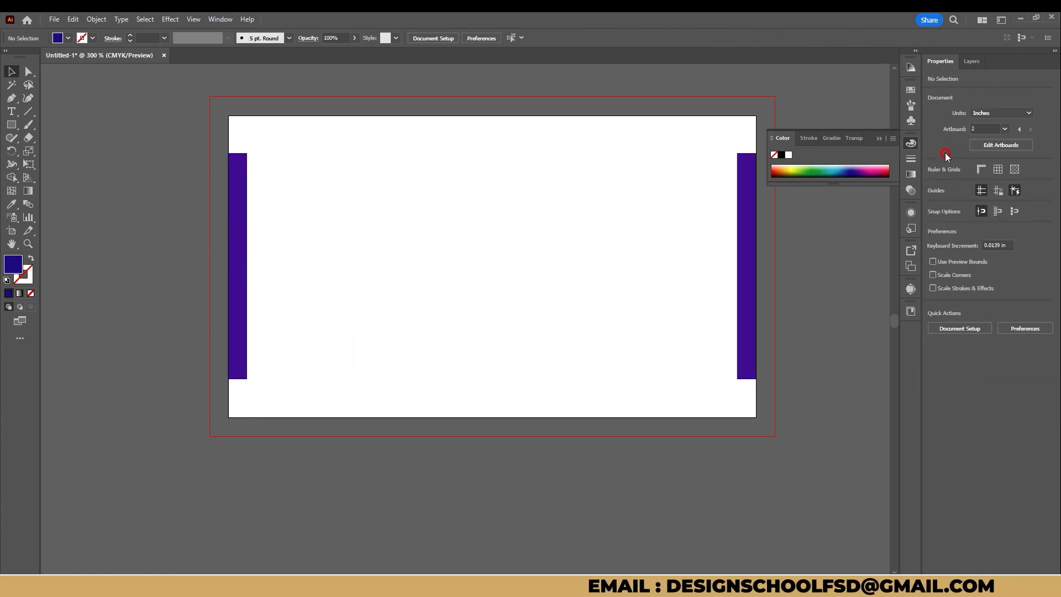
Step: Extend both indigo bars outward to the bleed line of the second artboard, making each 0.25 in wide
{"action": "left_click", "coordinate": [880, 141]}
{"action": "left_click", "coordinate": [228, 266]}
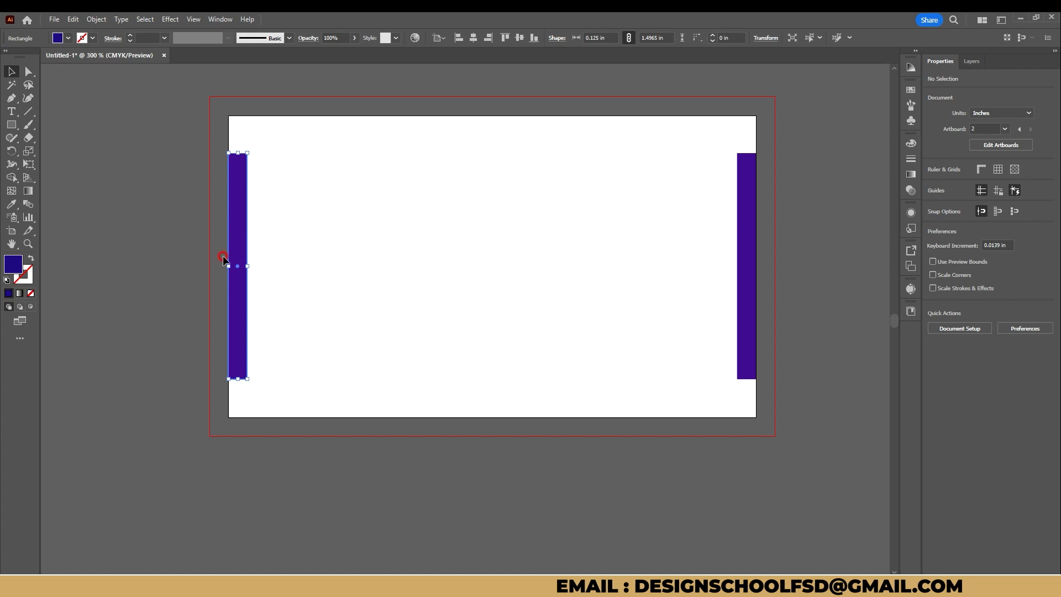
{"action": "left_click_drag", "start_coordinate": [228, 267], "coordinate": [209, 267]}
{"action": "left_click", "coordinate": [757, 258]}
{"action": "left_click_drag", "start_coordinate": [757, 266], "coordinate": [775, 267]}
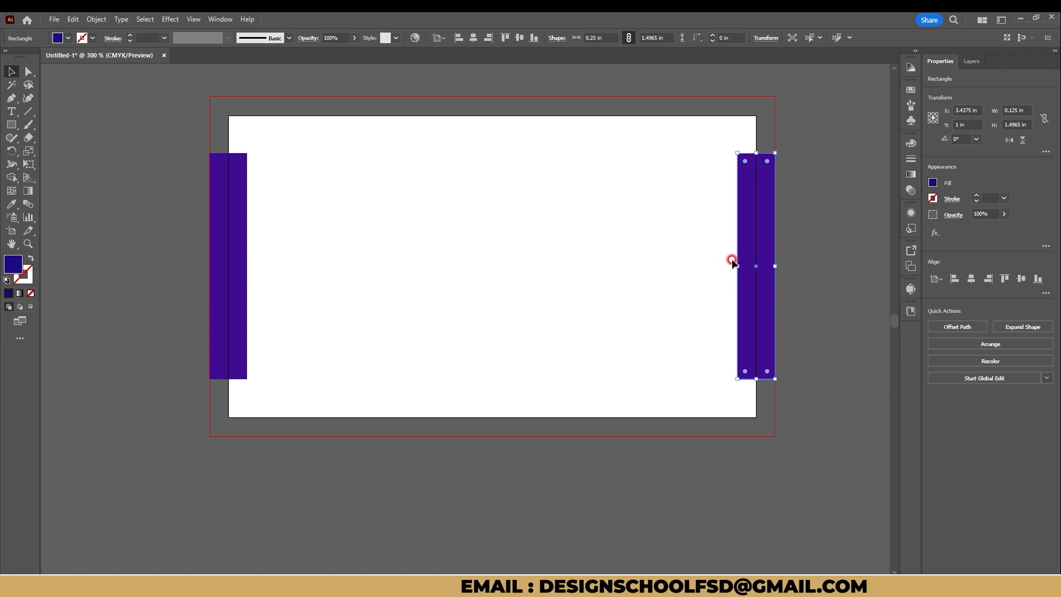
{"action": "left_click", "coordinate": [522, 225]}
Step: Draw a 3.75 x 2.25 in rectangle over the first artboard out to its bleed line and fill it light grey
{"action": "scroll", "coordinate": [527, 242], "scroll_direction": "down", "scroll_amount": 1}
{"action": "scroll", "coordinate": [526, 242], "scroll_direction": "down", "scroll_amount": 2}
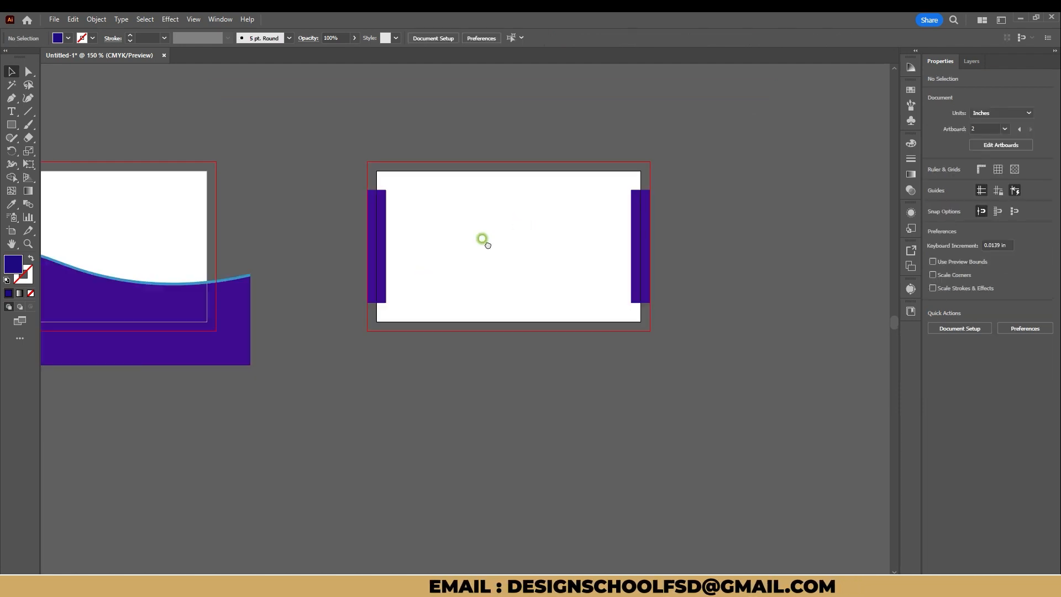
{"action": "left_click_drag", "start_coordinate": [483, 239], "coordinate": [657, 216]}
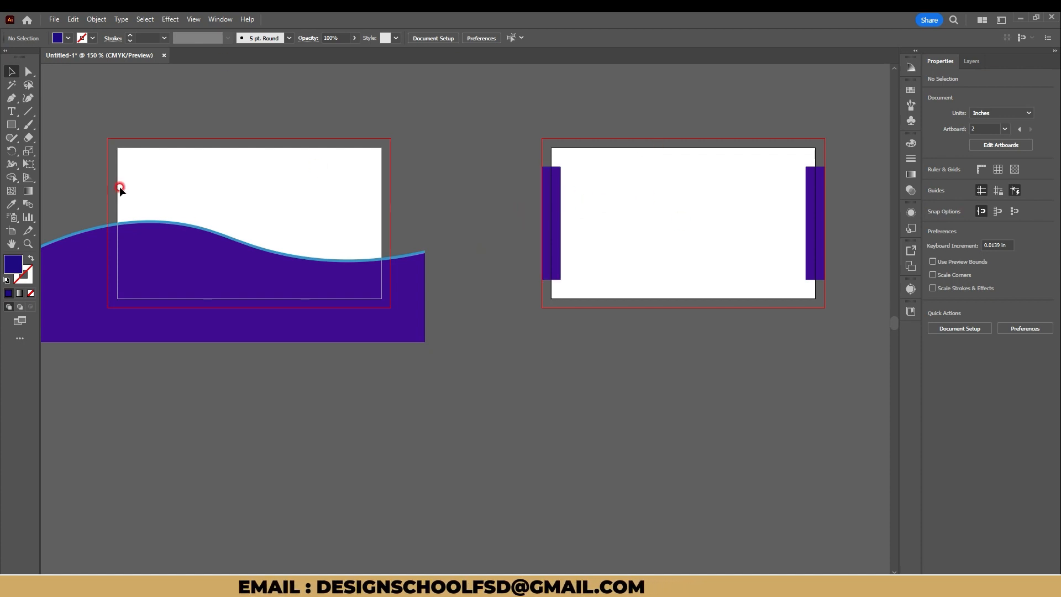
{"action": "left_click", "coordinate": [12, 112]}
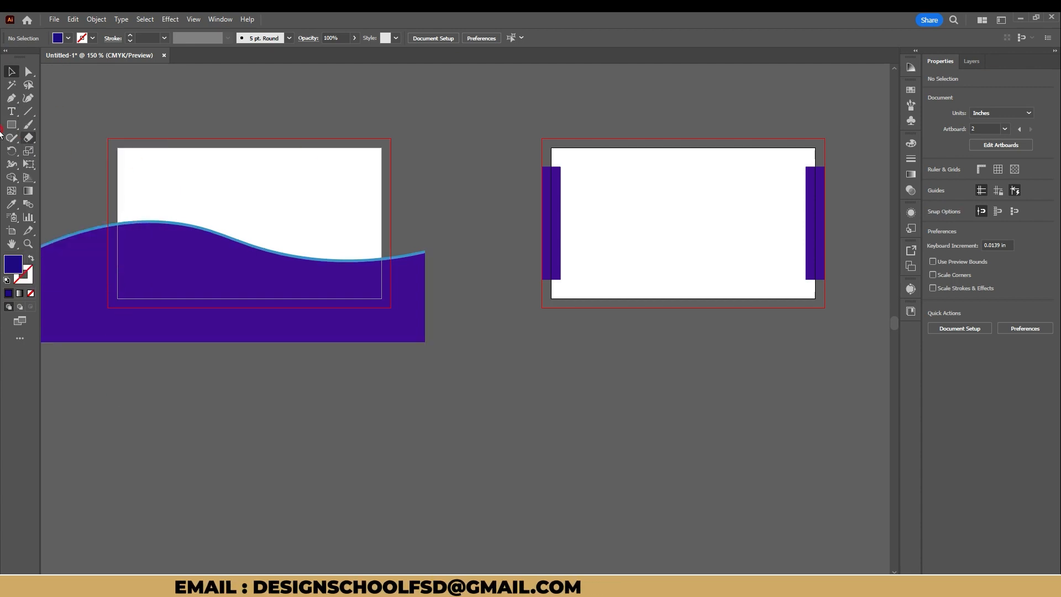
{"action": "left_click", "coordinate": [11, 125]}
{"action": "left_click_drag", "start_coordinate": [108, 139], "coordinate": [385, 303]}
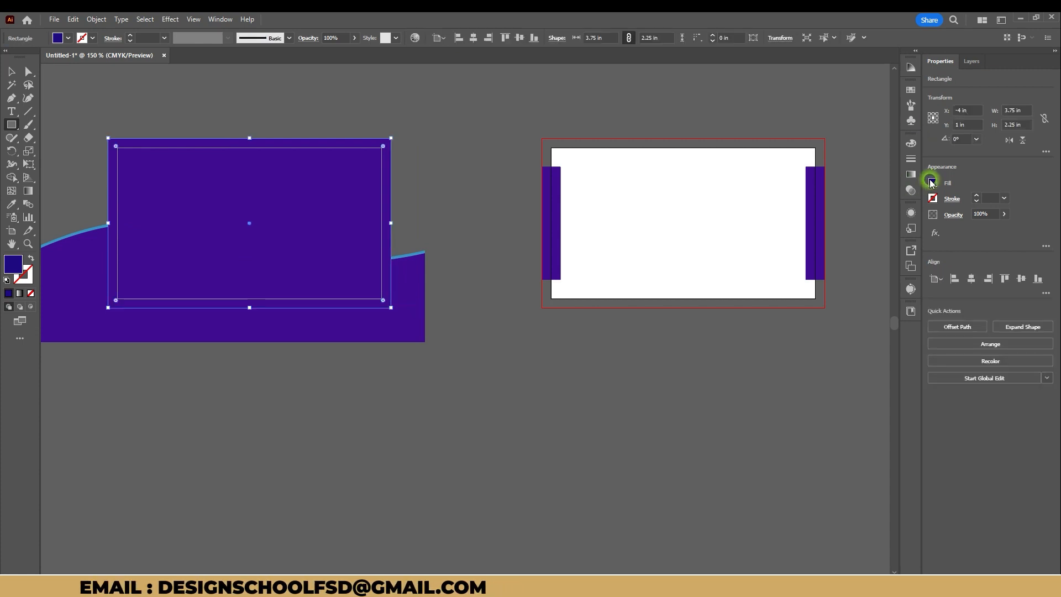
{"action": "left_click", "coordinate": [933, 183]}
{"action": "left_click", "coordinate": [873, 255]}
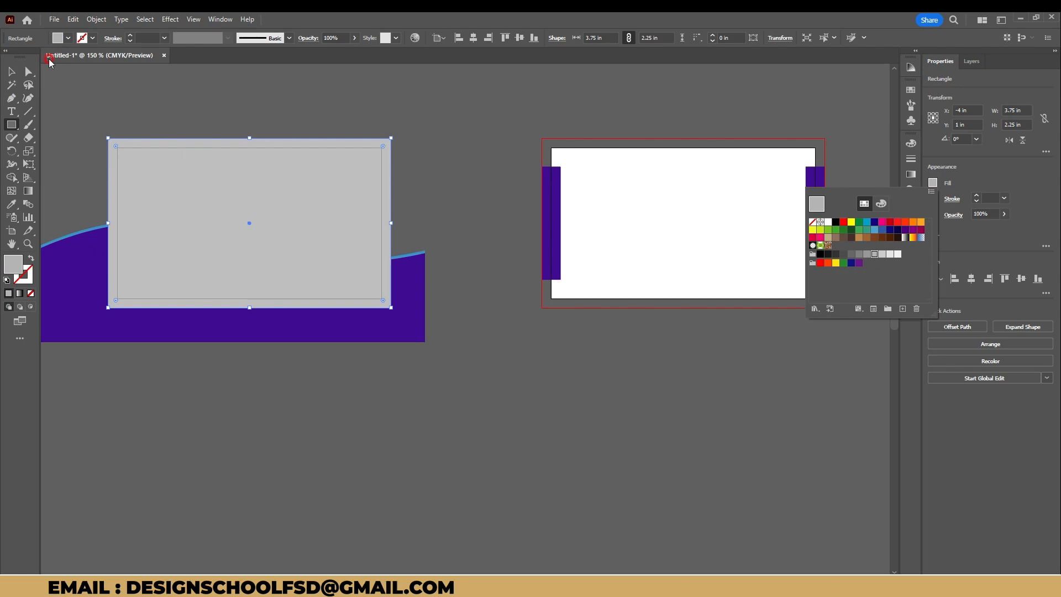
Step: Send the grey rectangle to the back, behind the wave shapes, and deselect it
{"action": "left_click", "coordinate": [11, 72]}
{"action": "right_click", "coordinate": [303, 189]}
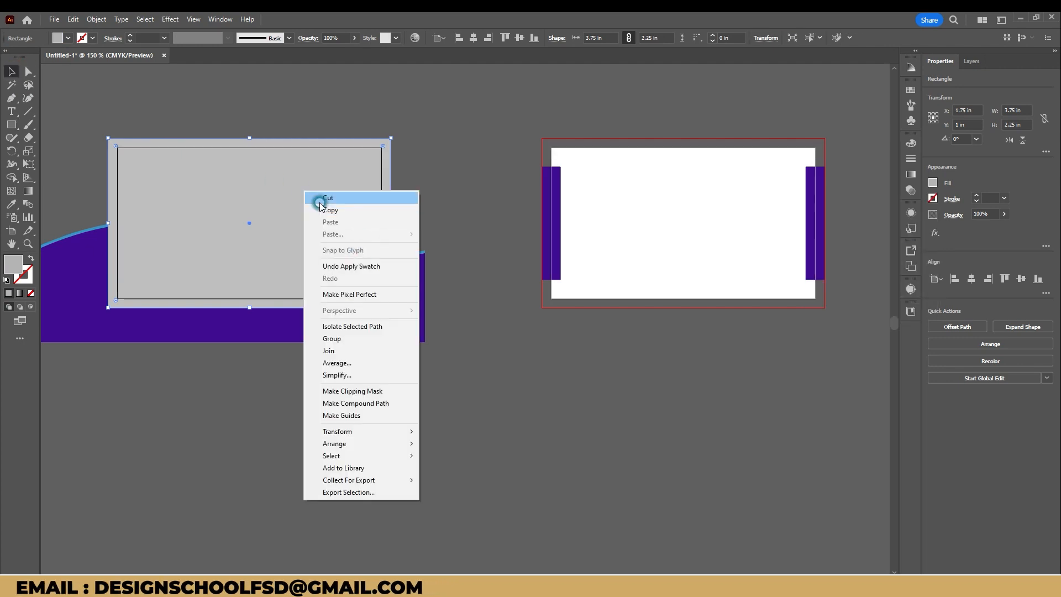
{"action": "mouse_move", "coordinate": [369, 446]}
{"action": "left_click", "coordinate": [478, 481]}
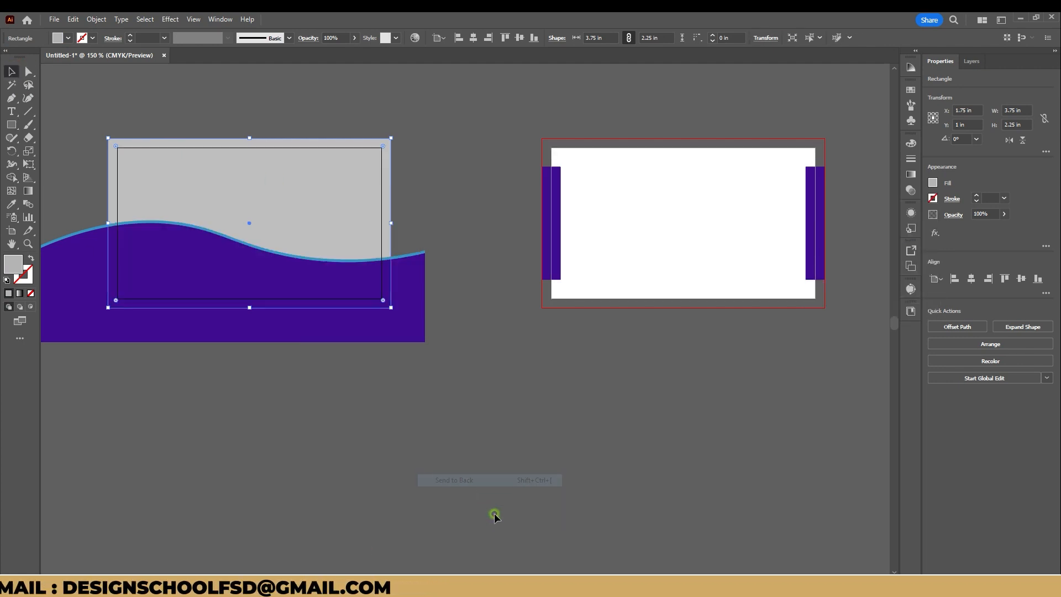
{"action": "left_click", "coordinate": [495, 512]}
{"action": "left_click", "coordinate": [230, 109]}
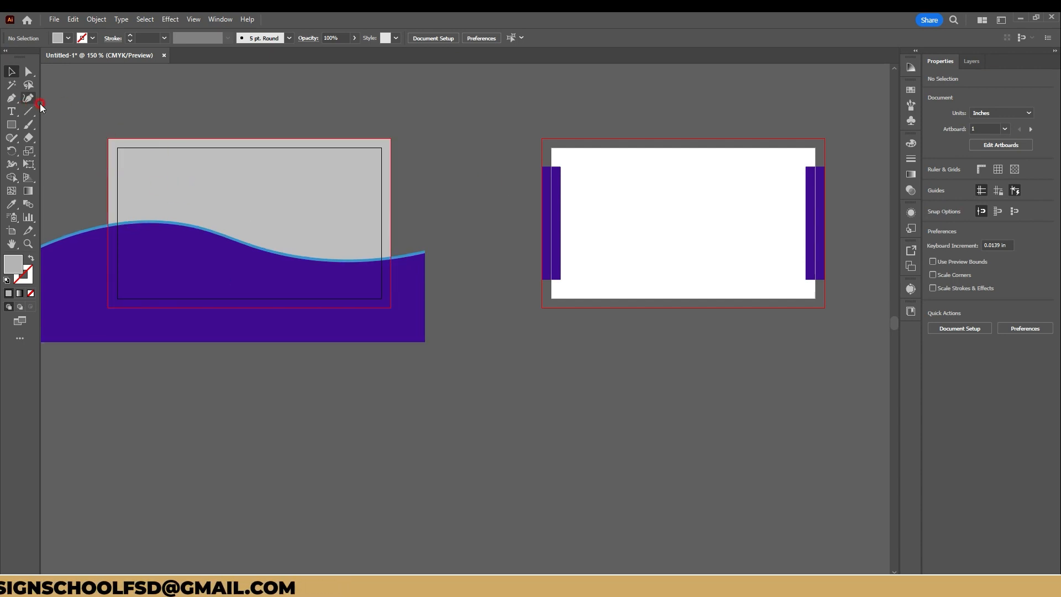
Step: Show the rulers and place guides along all four edges of the first artboard
{"action": "key", "text": "ctrl+r"}
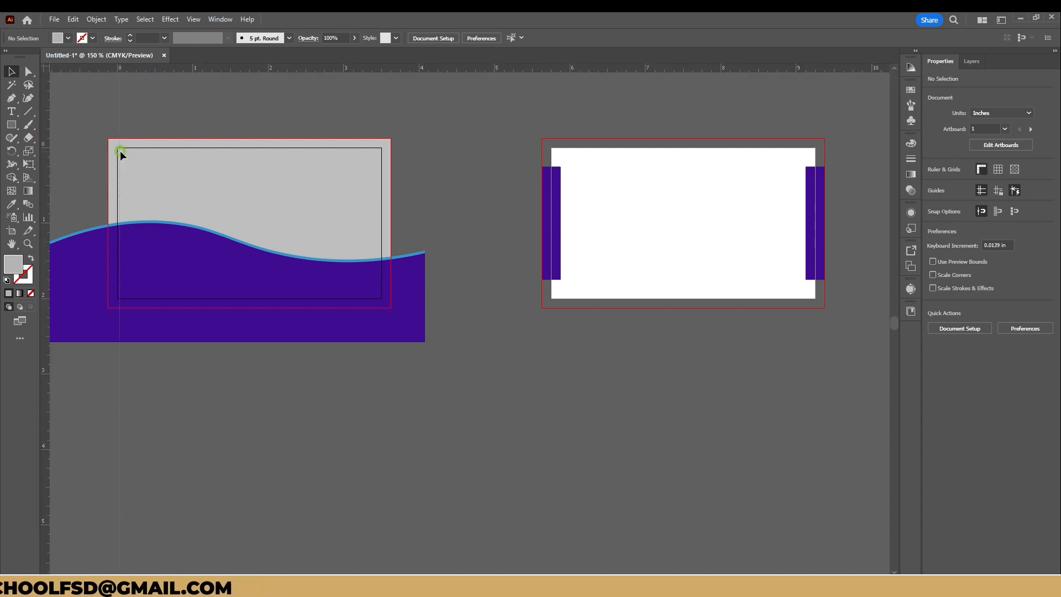
{"action": "left_click_drag", "start_coordinate": [114, 151], "coordinate": [118, 152]}
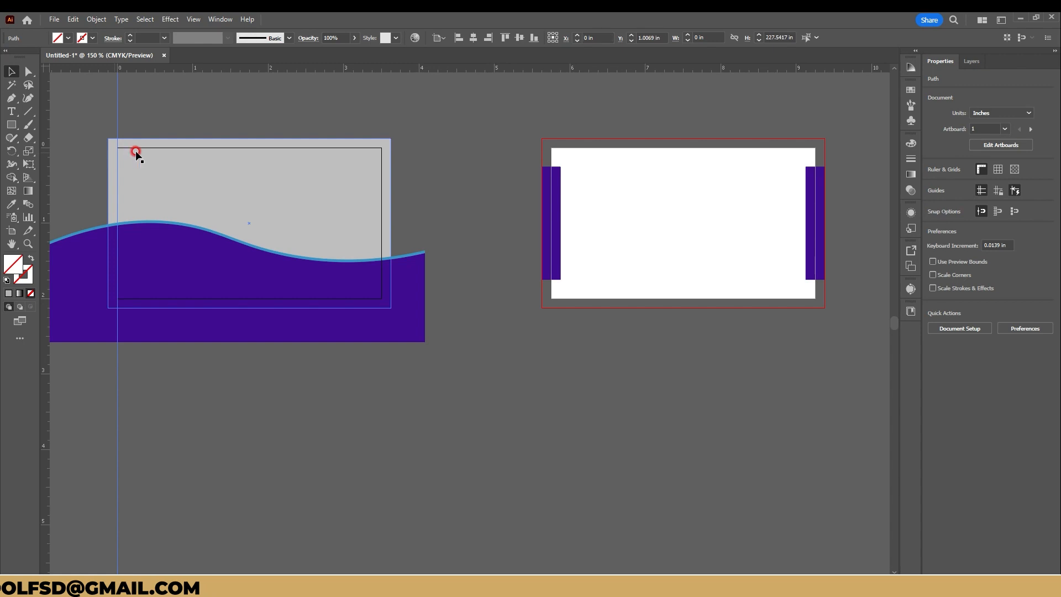
{"action": "left_click_drag", "start_coordinate": [393, 237], "coordinate": [381, 239]}
{"action": "left_click_drag", "start_coordinate": [330, 68], "coordinate": [329, 147]}
{"action": "left_click_drag", "start_coordinate": [288, 84], "coordinate": [294, 298]}
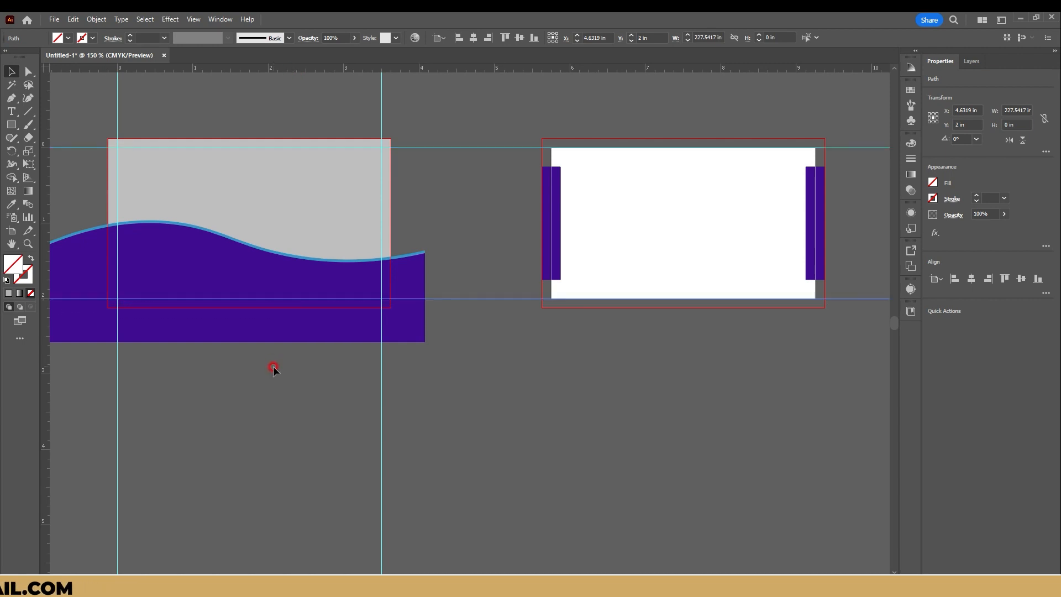
{"action": "left_click", "coordinate": [273, 367]}
Step: Place Lorem ipsum sample text near the first card's upper-left and lower-left corners, and fill the lower one white
{"action": "left_click", "coordinate": [11, 112]}
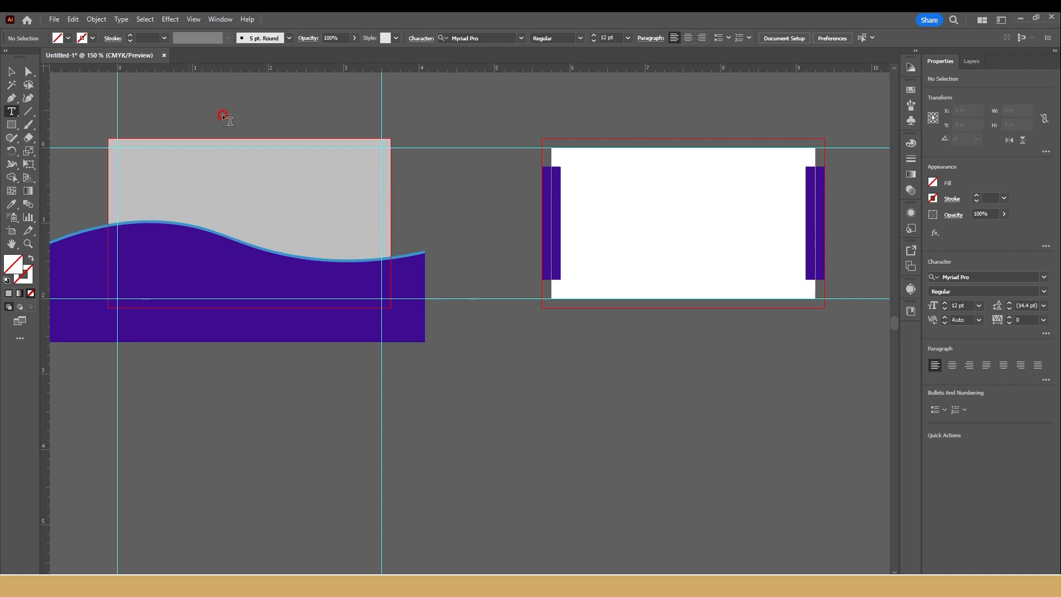
{"action": "left_click", "coordinate": [254, 501]}
{"action": "left_click", "coordinate": [11, 71]}
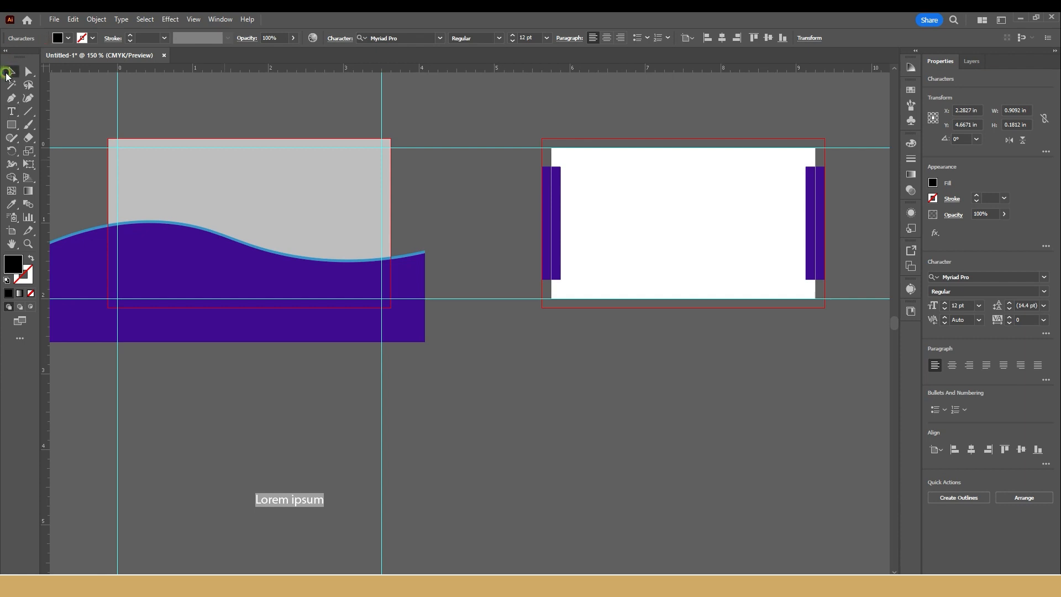
{"action": "left_click_drag", "start_coordinate": [301, 500], "coordinate": [177, 286]}
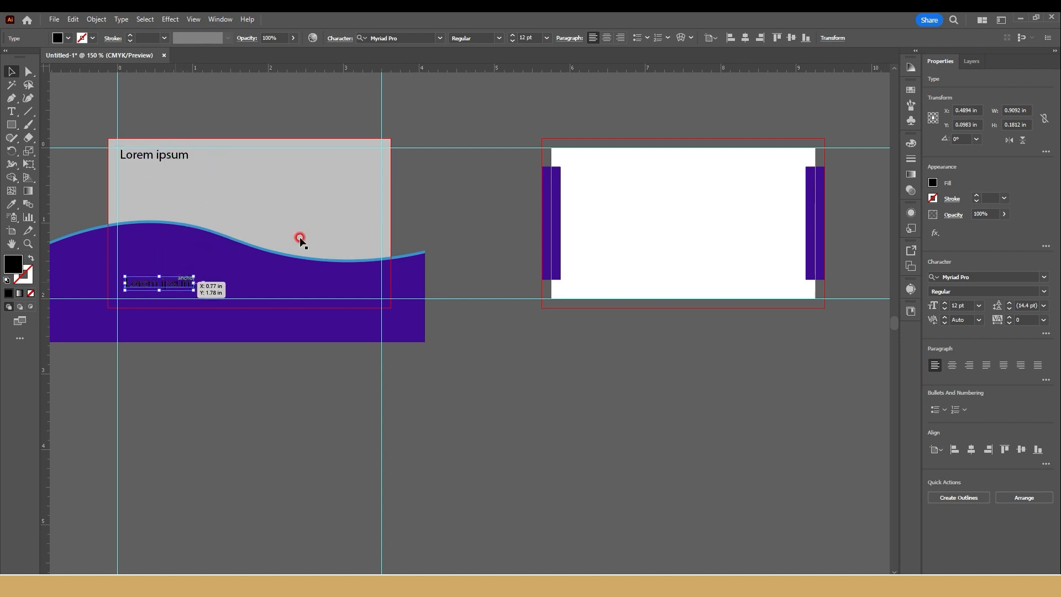
{"action": "left_click", "coordinate": [934, 182]}
{"action": "left_click", "coordinate": [829, 222]}
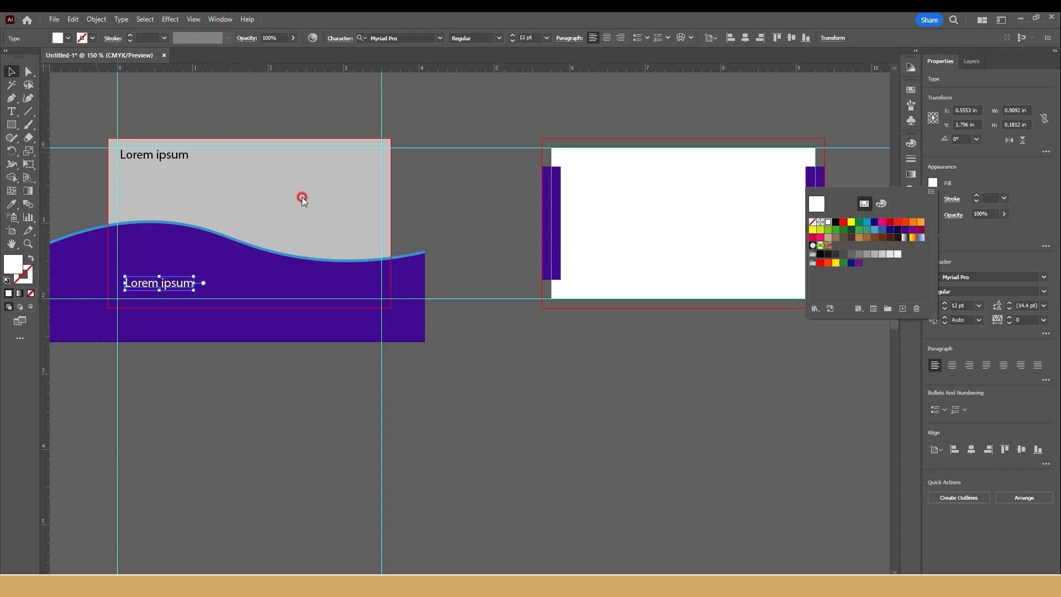
{"action": "left_click", "coordinate": [257, 121]}
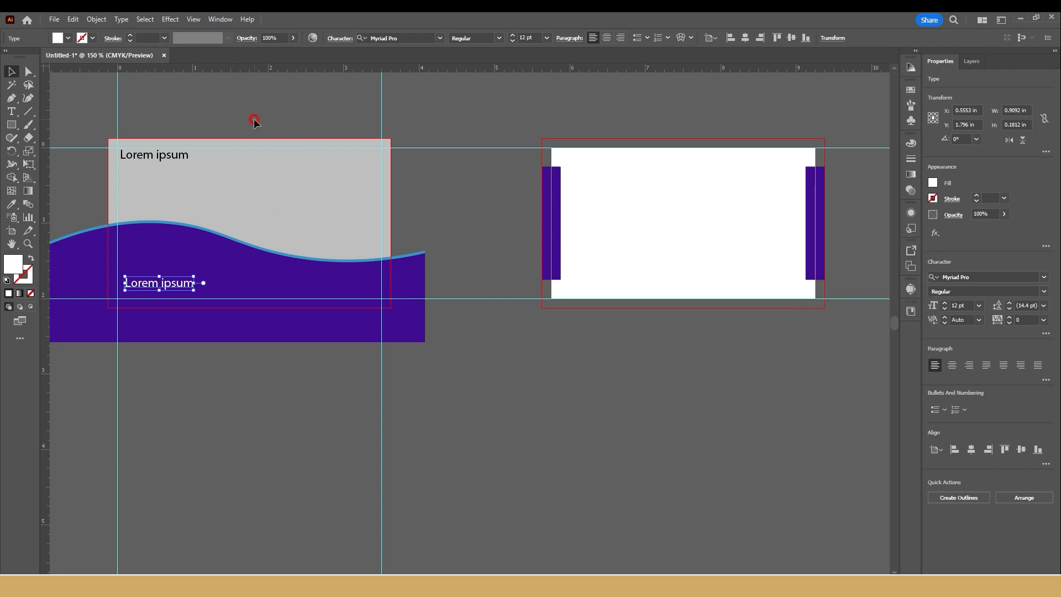
Step: Draw a nearly horizontal line about 4.41 in wide along the first card's top cut line
{"action": "left_click", "coordinate": [26, 113]}
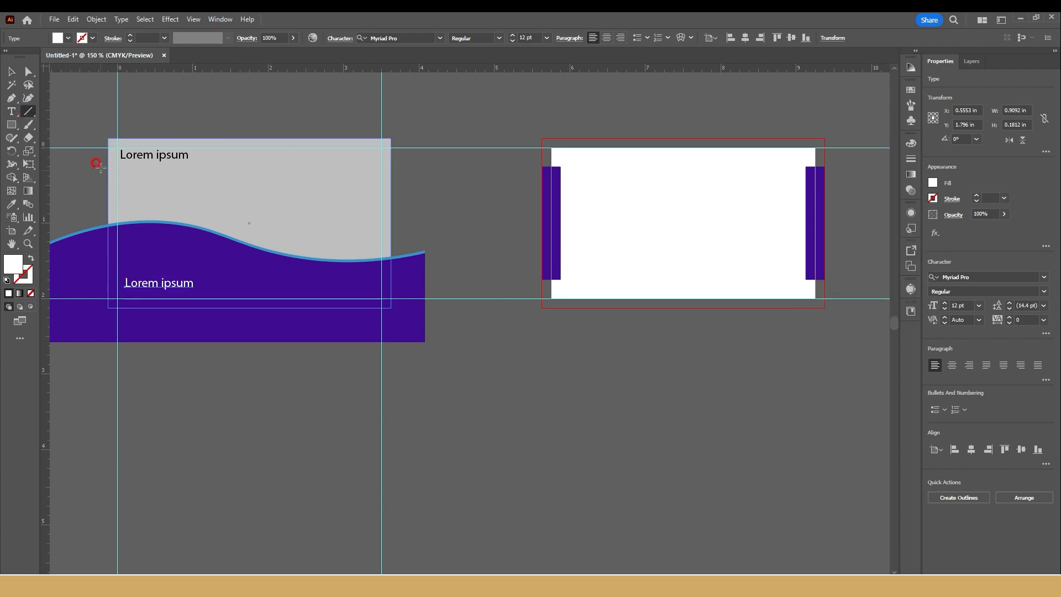
{"action": "left_click_drag", "start_coordinate": [101, 147], "coordinate": [434, 152]}
{"action": "left_click", "coordinate": [11, 71]}
Step: Draw a star about 0.35 in wide near the first card's upper-right corner, fill it blue and shift it slightly
{"action": "left_click", "coordinate": [11, 125]}
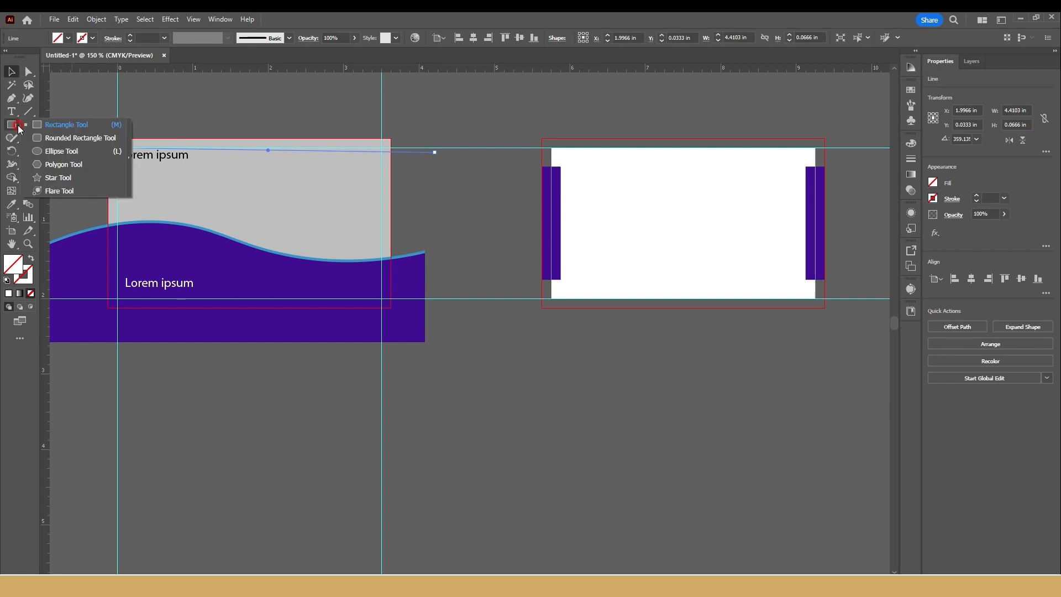
{"action": "left_click", "coordinate": [39, 176]}
{"action": "left_click_drag", "start_coordinate": [352, 152], "coordinate": [360, 163]}
{"action": "key", "text": "v"}
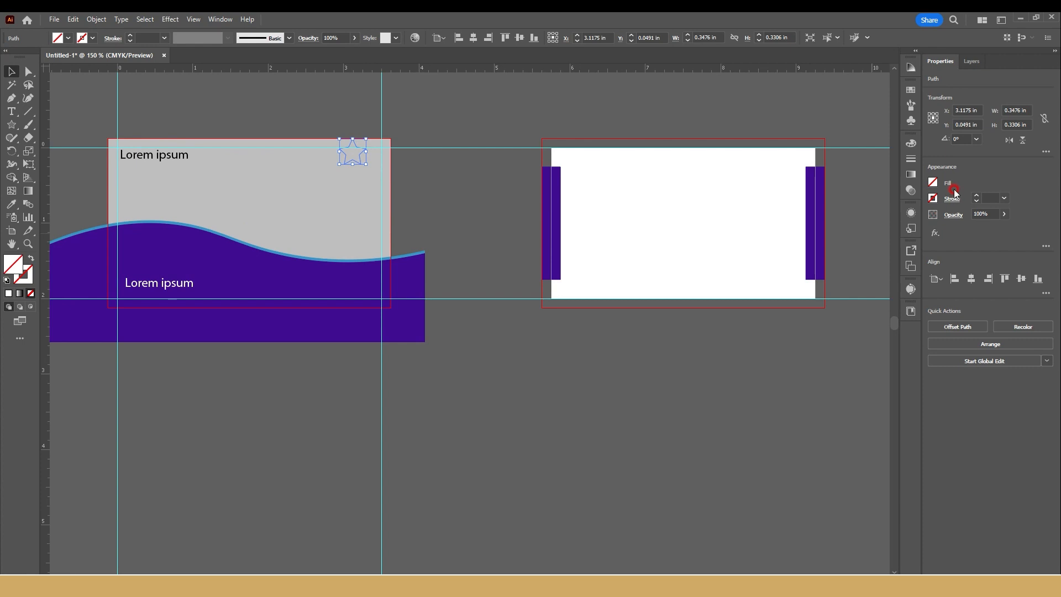
{"action": "left_click", "coordinate": [934, 183]}
{"action": "left_click", "coordinate": [883, 230]}
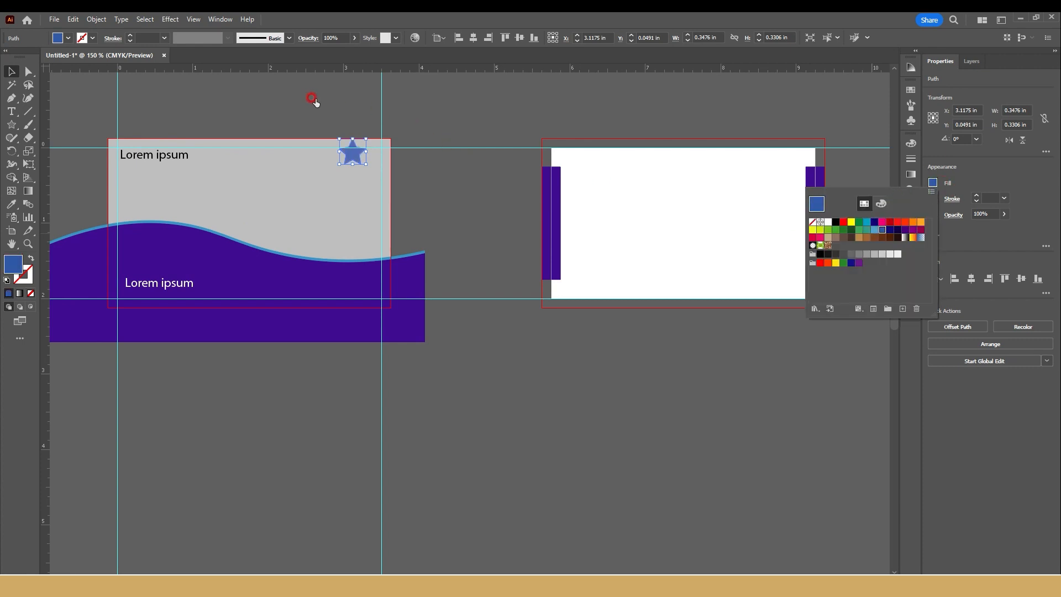
{"action": "left_click", "coordinate": [223, 107]}
{"action": "left_click_drag", "start_coordinate": [353, 157], "coordinate": [361, 155]}
Step: Give the line across the top of the first card a 1 pt dark green stroke
{"action": "scroll", "coordinate": [359, 163], "scroll_direction": "up", "scroll_amount": 4}
{"action": "left_click_drag", "start_coordinate": [559, 88], "coordinate": [571, 132]}
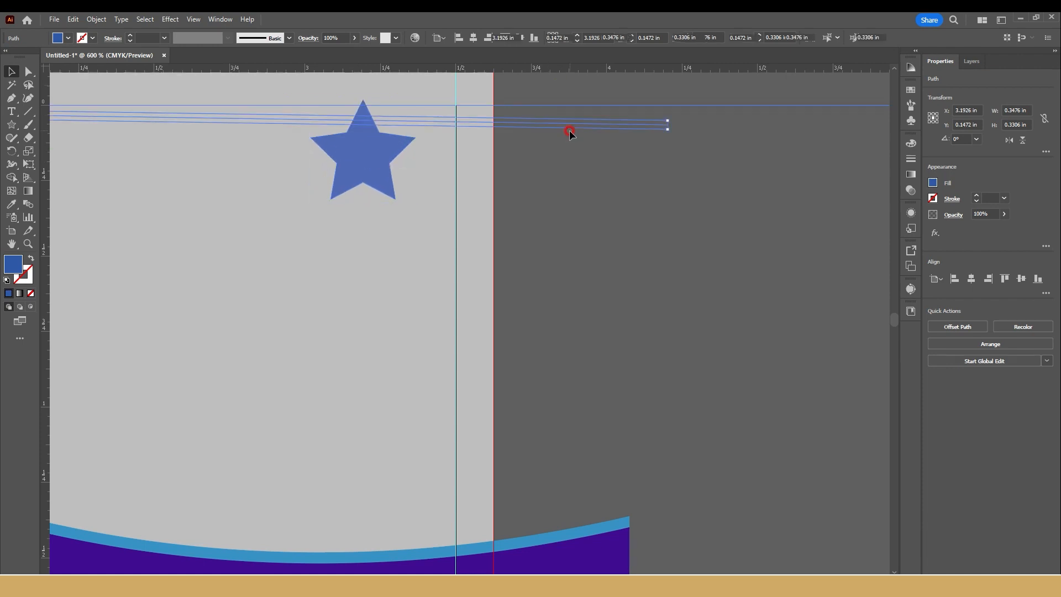
{"action": "left_click", "coordinate": [610, 106]}
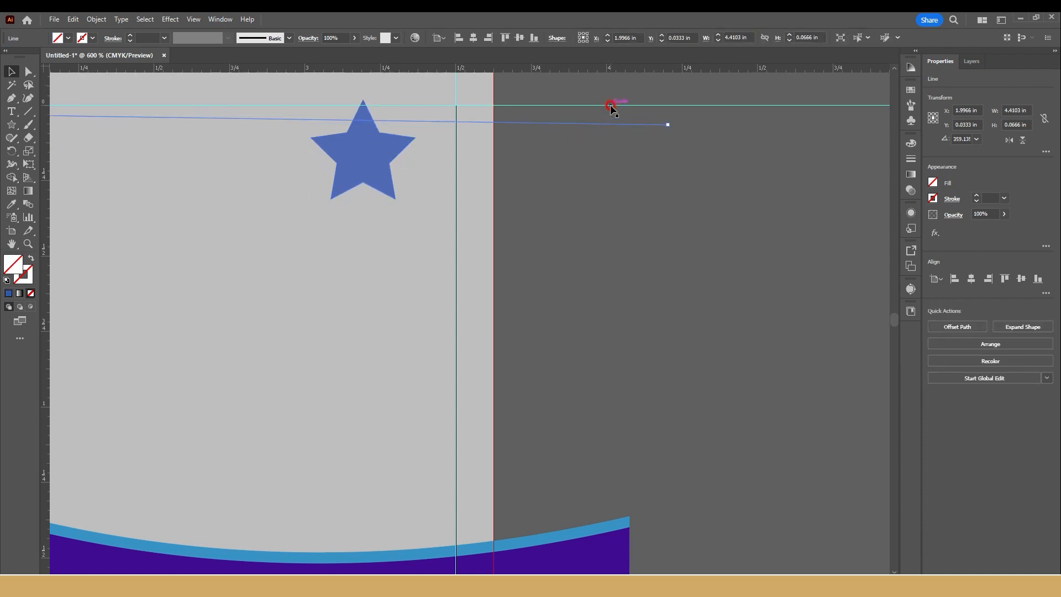
{"action": "left_click", "coordinate": [973, 197]}
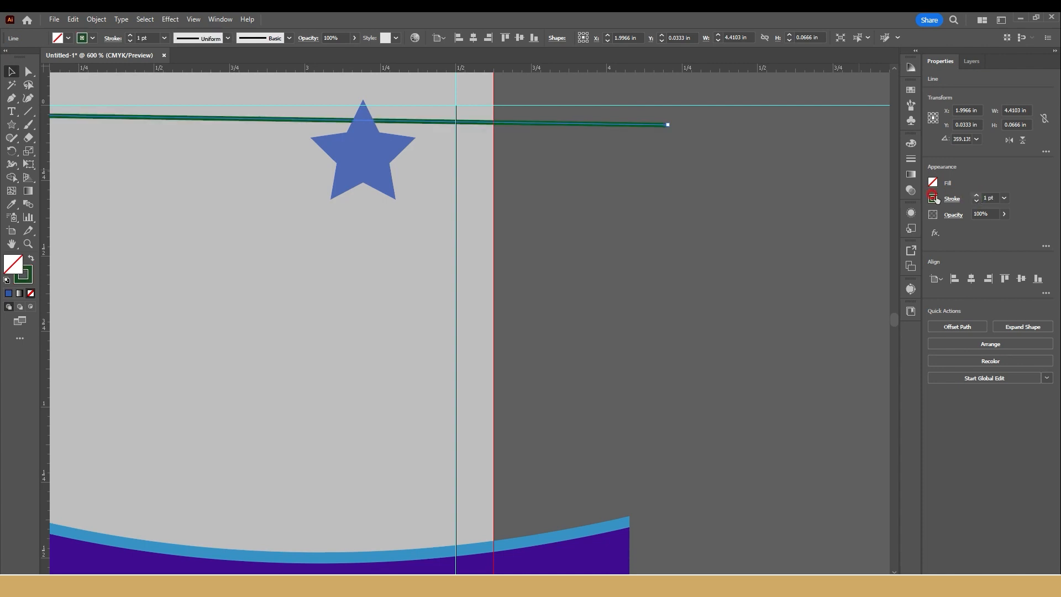
{"action": "left_click", "coordinate": [660, 195]}
{"action": "left_click", "coordinate": [618, 124]}
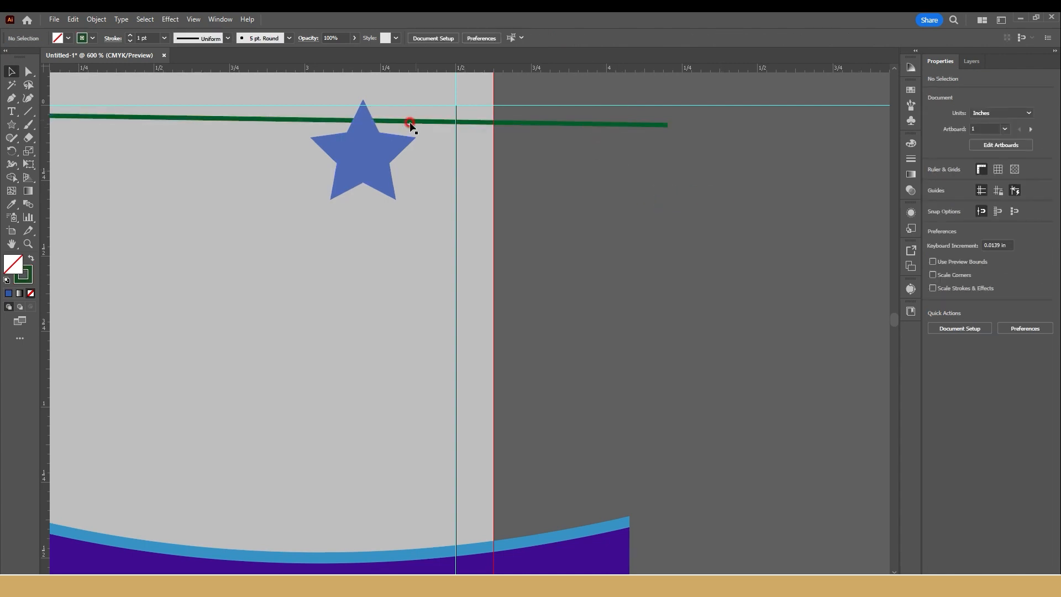
Step: Turn the green line's stroke into a dashed line and deselect it
{"action": "scroll", "coordinate": [410, 124], "scroll_direction": "down", "scroll_amount": 2}
{"action": "left_click", "coordinate": [500, 124]}
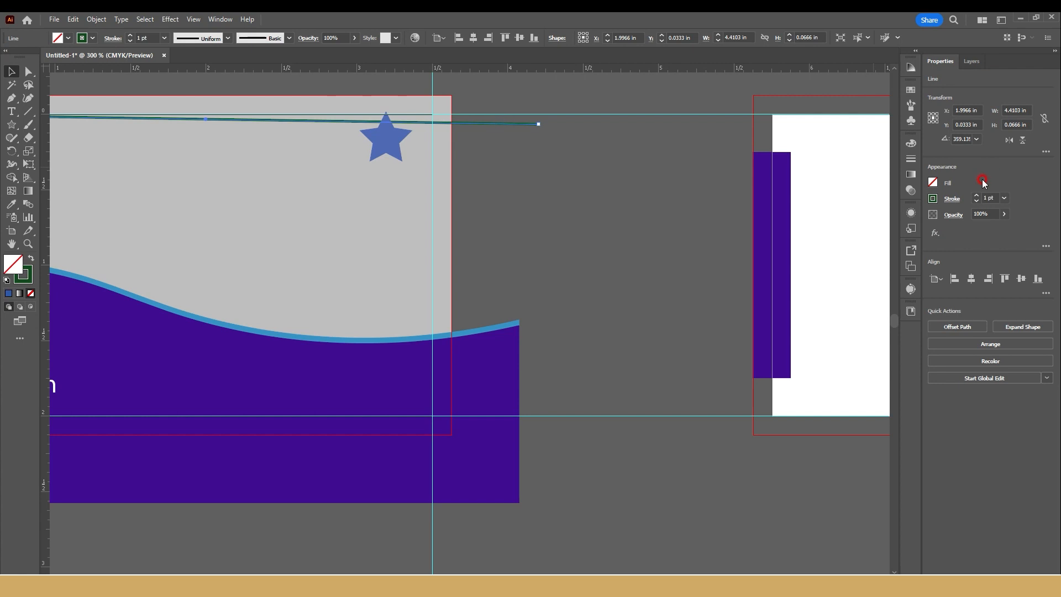
{"action": "left_click", "coordinate": [949, 198]}
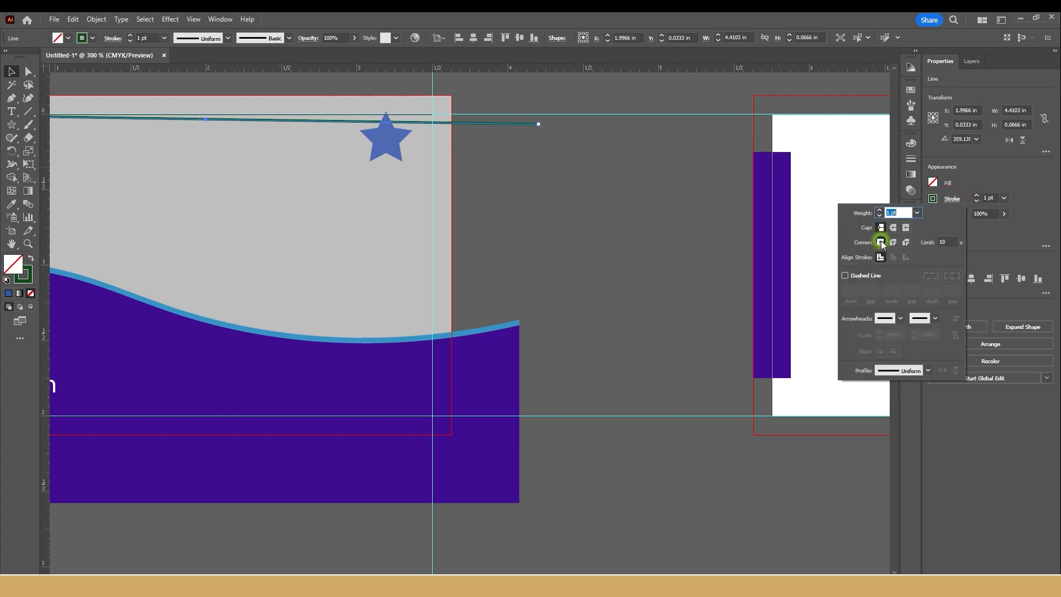
{"action": "left_click", "coordinate": [851, 274]}
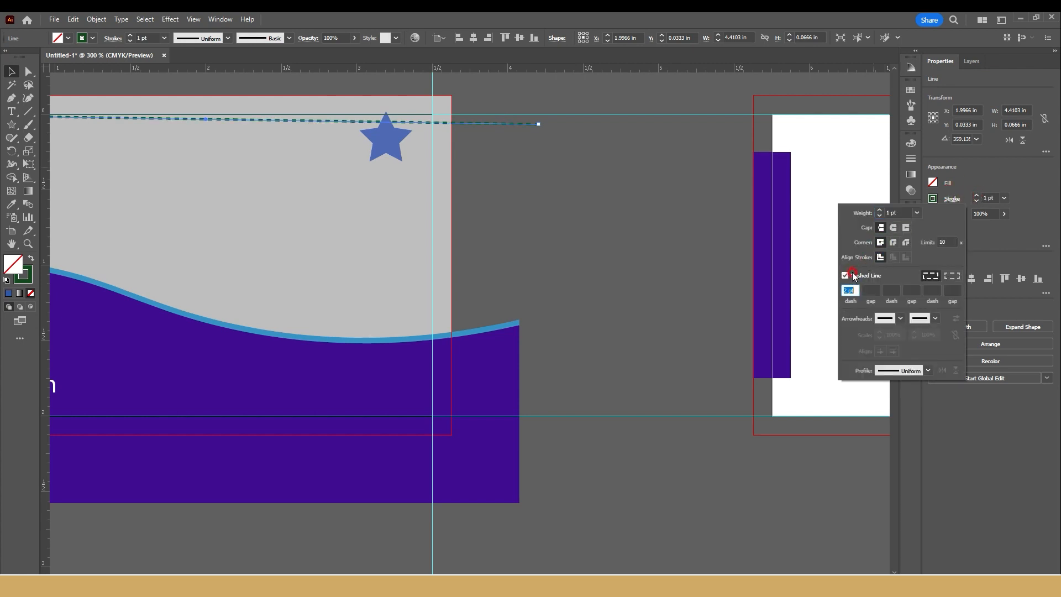
{"action": "left_click", "coordinate": [504, 125]}
{"action": "right_click", "coordinate": [525, 118]}
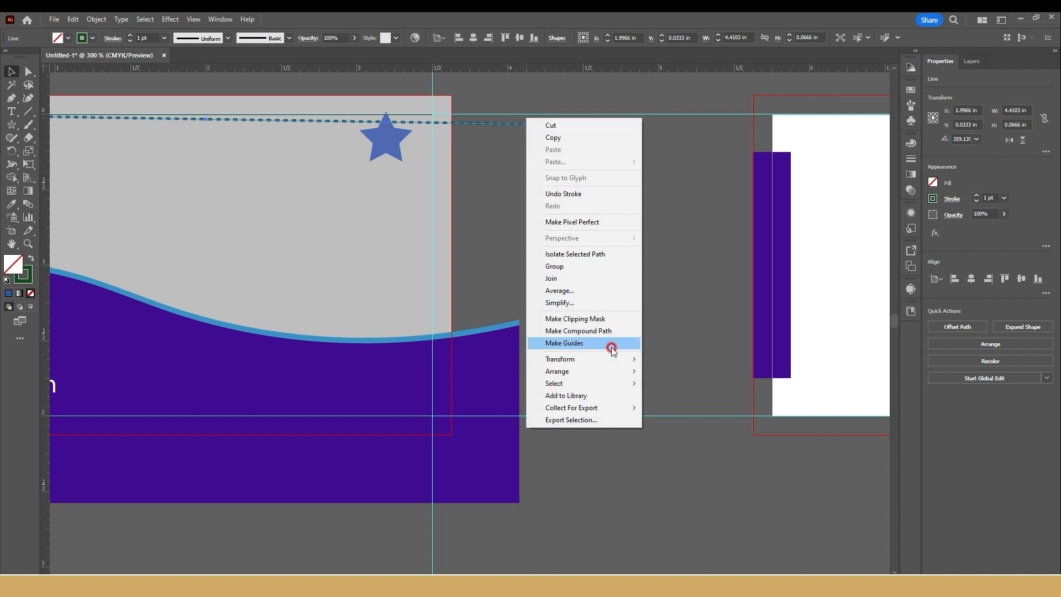
{"action": "left_click", "coordinate": [658, 370]}
{"action": "left_click", "coordinate": [542, 251]}
{"action": "scroll", "coordinate": [542, 251], "scroll_direction": "down", "scroll_amount": 2}
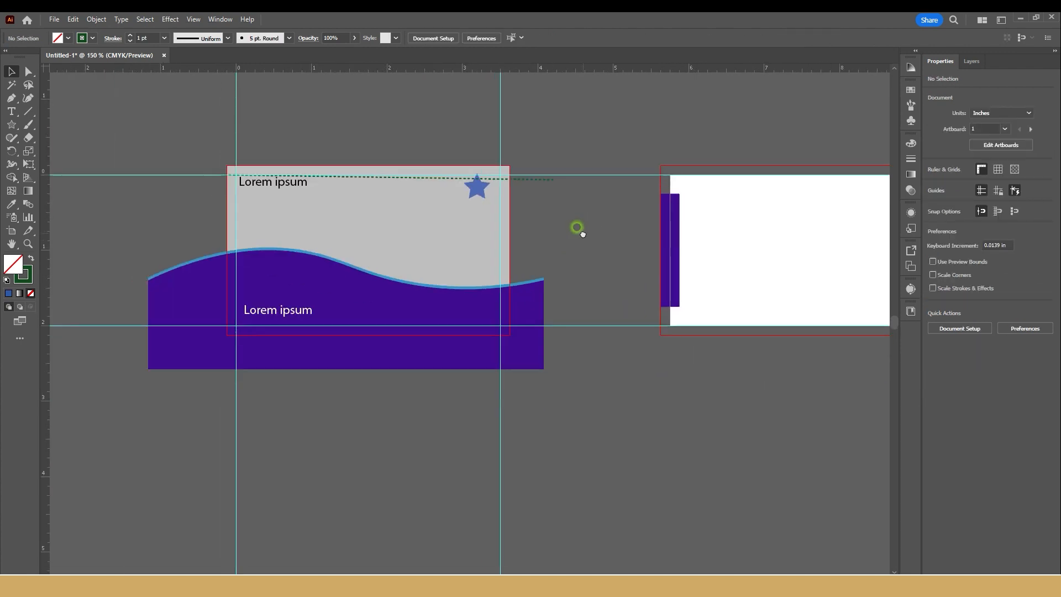
{"action": "left_click_drag", "start_coordinate": [577, 227], "coordinate": [577, 241]}
{"action": "scroll", "coordinate": [605, 246], "scroll_direction": "up", "scroll_amount": 1}
{"action": "left_click_drag", "start_coordinate": [584, 204], "coordinate": [614, 166]}
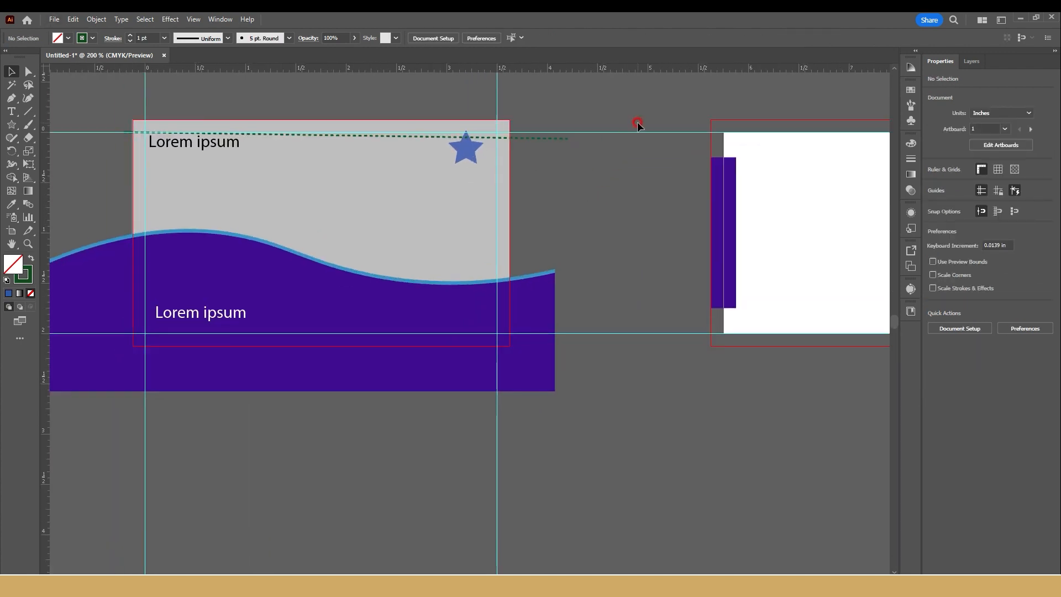
Step: Delete the blue star and the dashed green line from the first card
{"action": "left_click", "coordinate": [460, 160]}
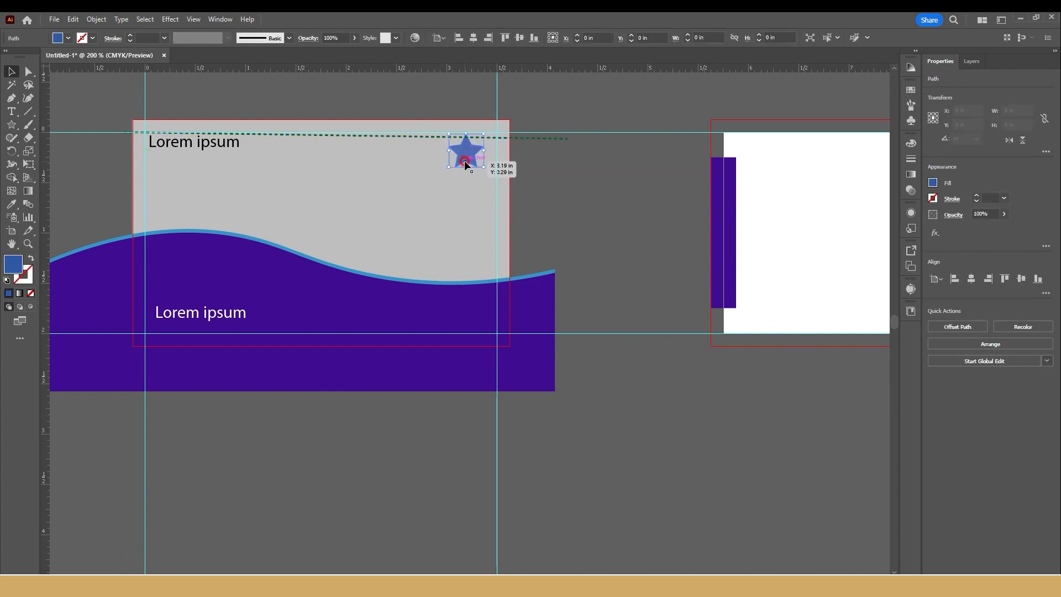
{"action": "key", "text": "Delete"}
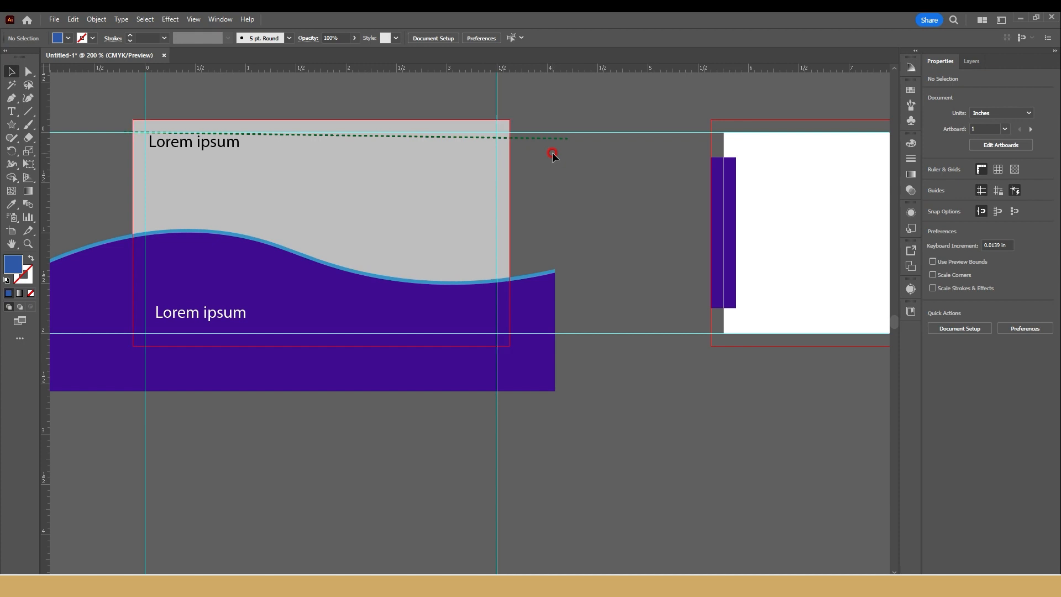
{"action": "left_click", "coordinate": [547, 137]}
{"action": "key", "text": "Delete"}
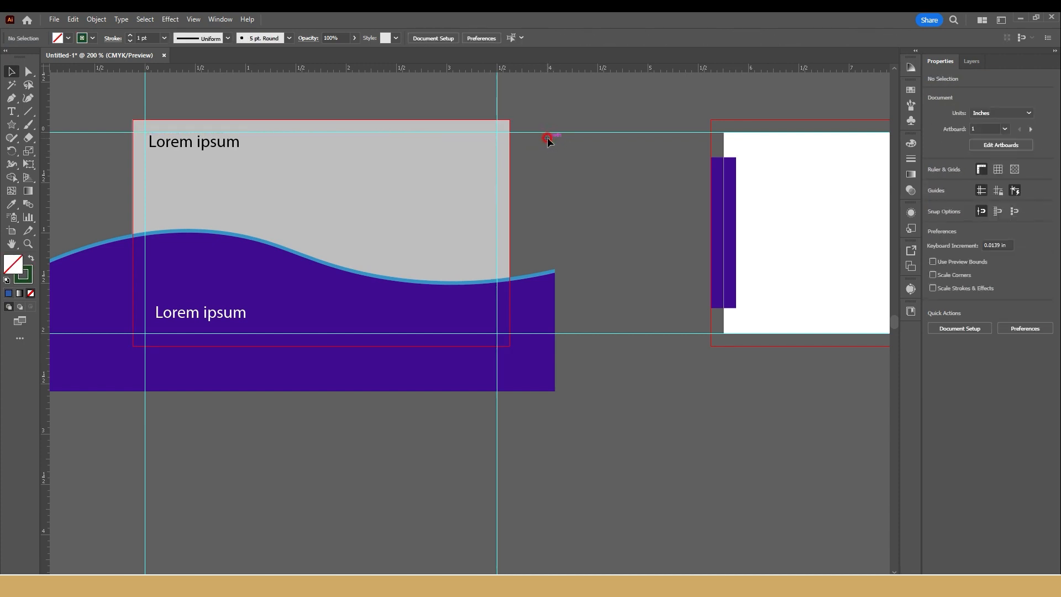
Step: Delete the black Lorem ipsum text in the first card's upper-left corner
{"action": "scroll", "coordinate": [152, 151], "scroll_direction": "up", "scroll_amount": 1}
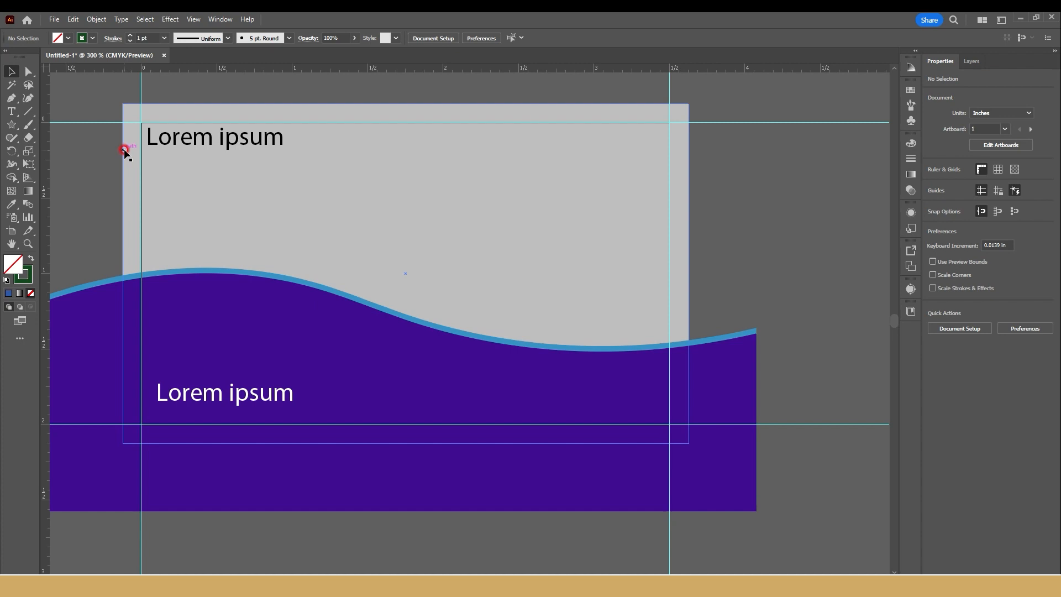
{"action": "left_click", "coordinate": [206, 134]}
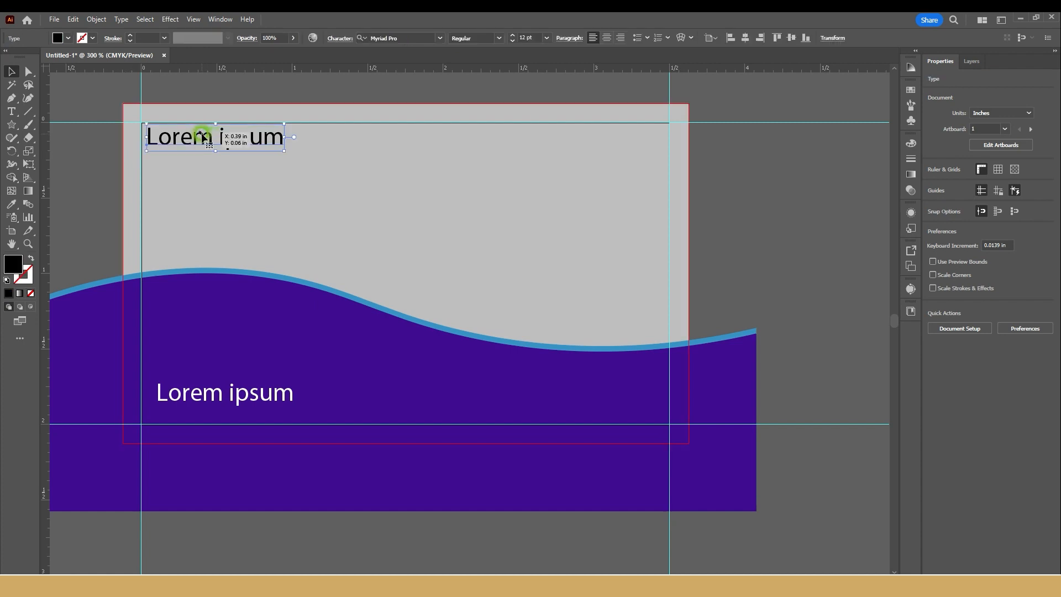
{"action": "key", "text": "Delete"}
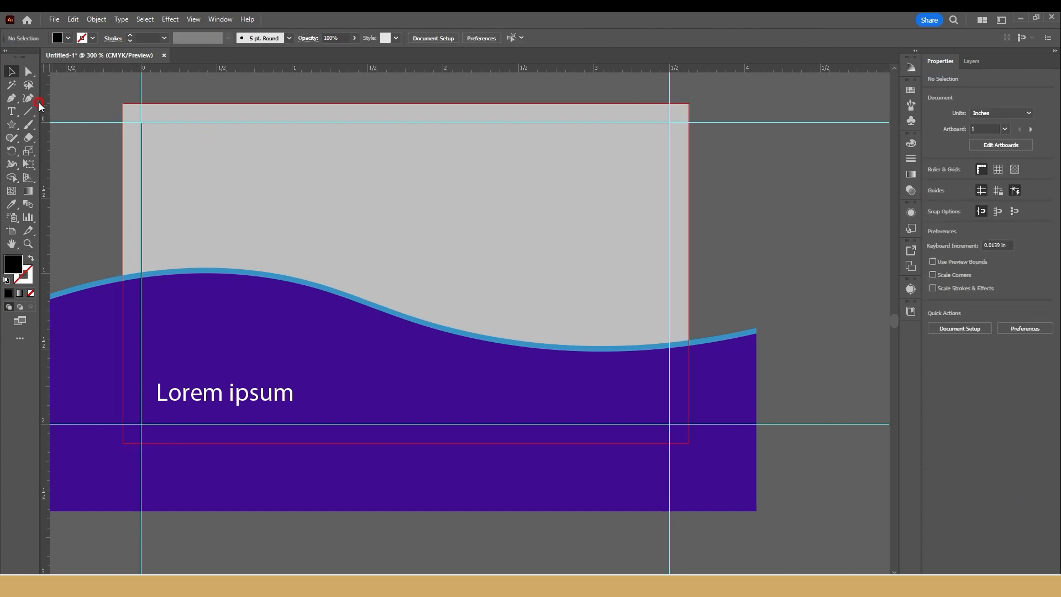
Step: Place guides about 0.13 in inside the first card's four edges, and copy the white Lorem ipsum text to its upper corners
{"action": "left_click_drag", "start_coordinate": [6, 129], "coordinate": [160, 119]}
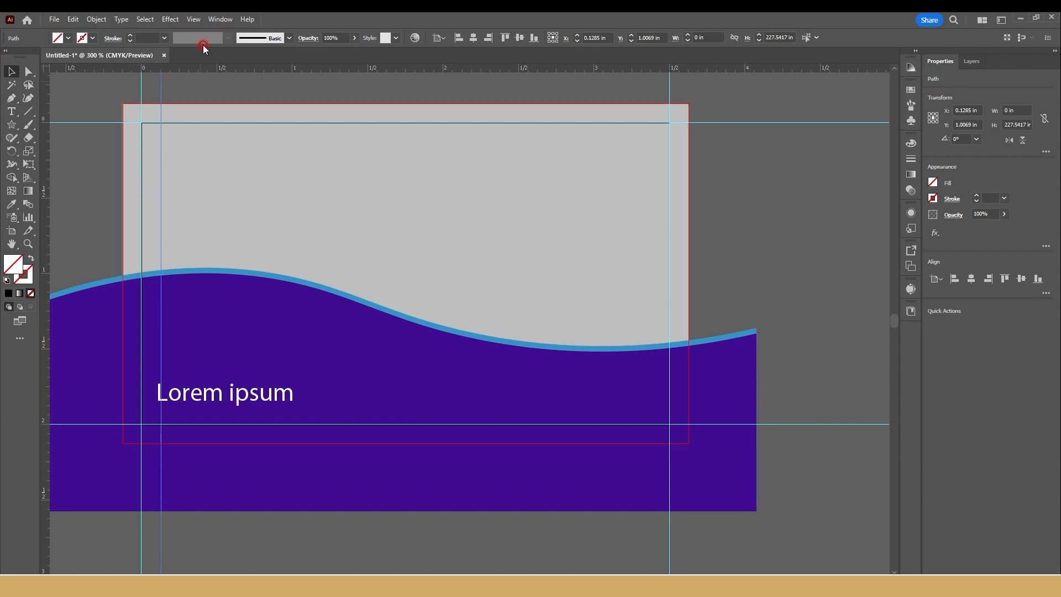
{"action": "left_click_drag", "start_coordinate": [198, 141], "coordinate": [198, 141]}
{"action": "left_click_drag", "start_coordinate": [190, 69], "coordinate": [567, 154]}
{"action": "left_click", "coordinate": [226, 394]}
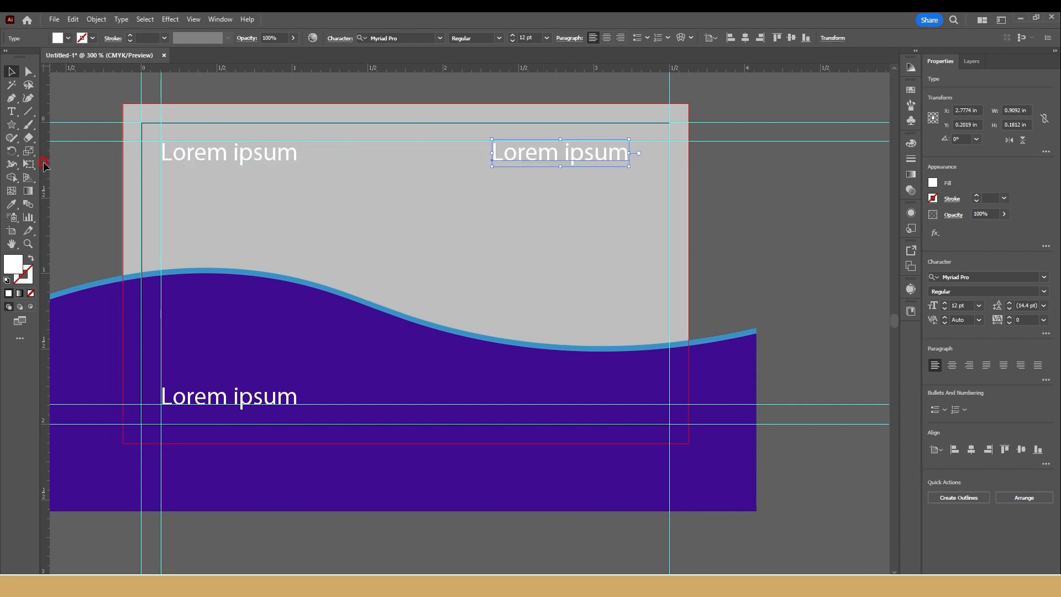
{"action": "left_click_drag", "start_coordinate": [675, 256], "coordinate": [652, 260]}
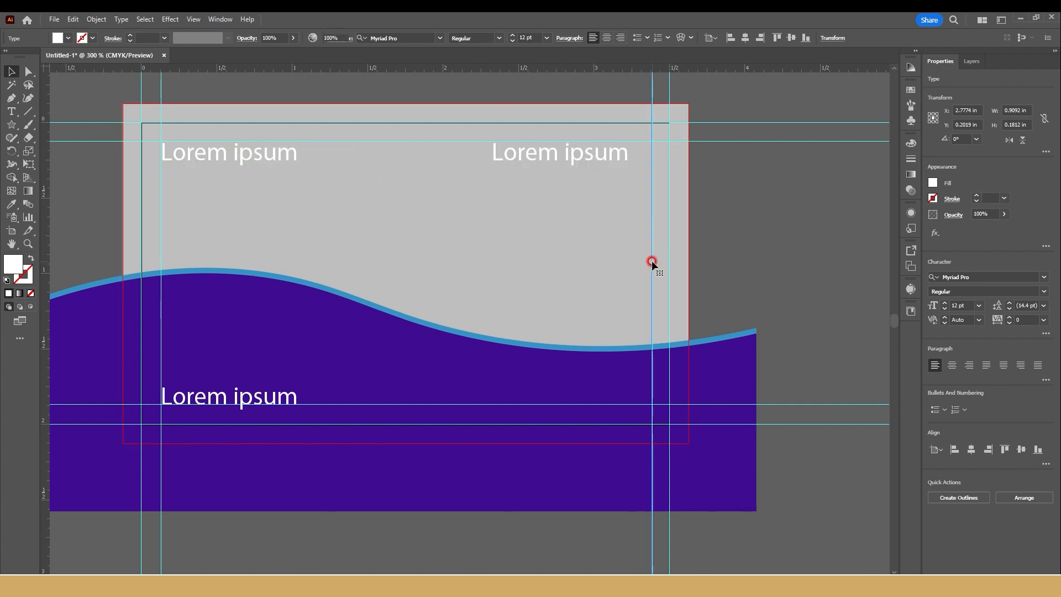
{"action": "left_click", "coordinate": [766, 207]}
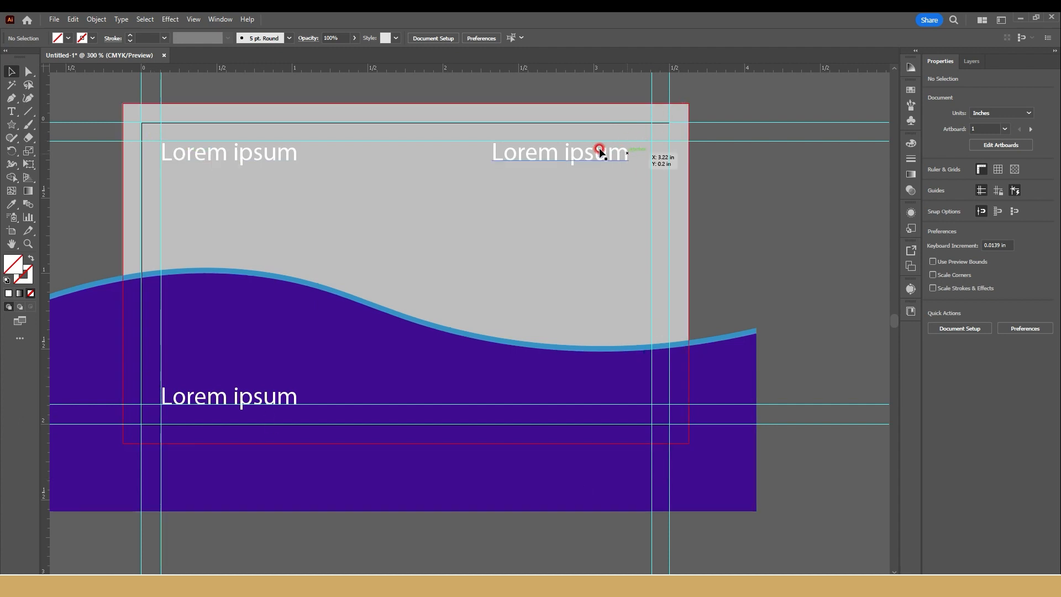
Step: Align the upper-right Lorem ipsum text with the inner right guide and copy it to the card's lower-right corner
{"action": "left_click_drag", "start_coordinate": [607, 154], "coordinate": [627, 153]}
{"action": "left_click", "coordinate": [613, 330]}
{"action": "left_click", "coordinate": [625, 151]}
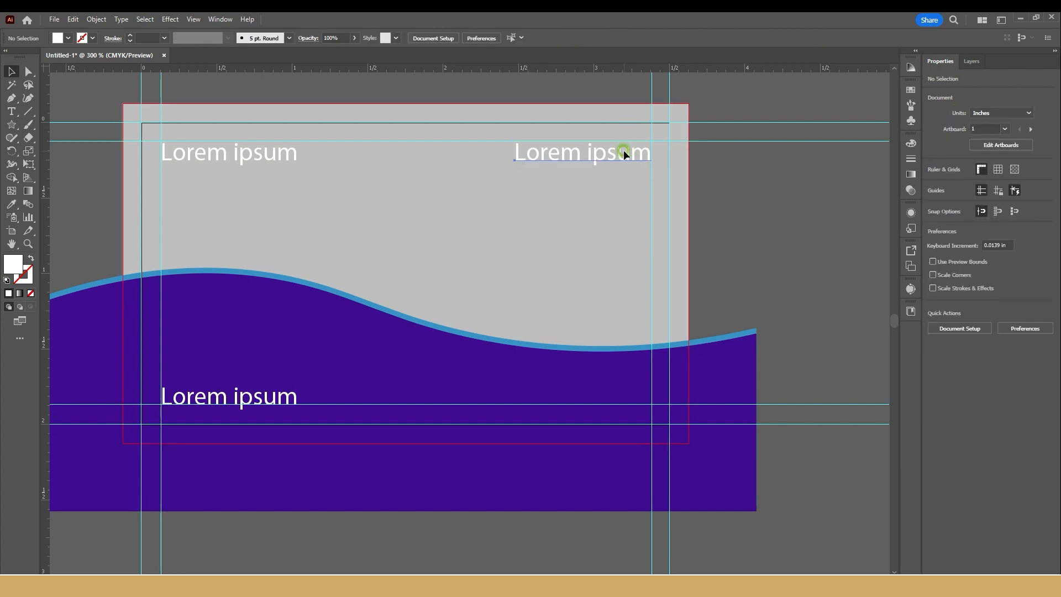
{"action": "left_click_drag", "start_coordinate": [623, 158], "coordinate": [622, 398]}
Step: Delete the background shapes and all Lorem ipsum texts from the first artboard
{"action": "left_click", "coordinate": [246, 397], "text": "shift"}
{"action": "left_click", "coordinate": [209, 156], "text": "shift"}
{"action": "scroll", "coordinate": [310, 263], "scroll_direction": "down", "scroll_amount": 2}
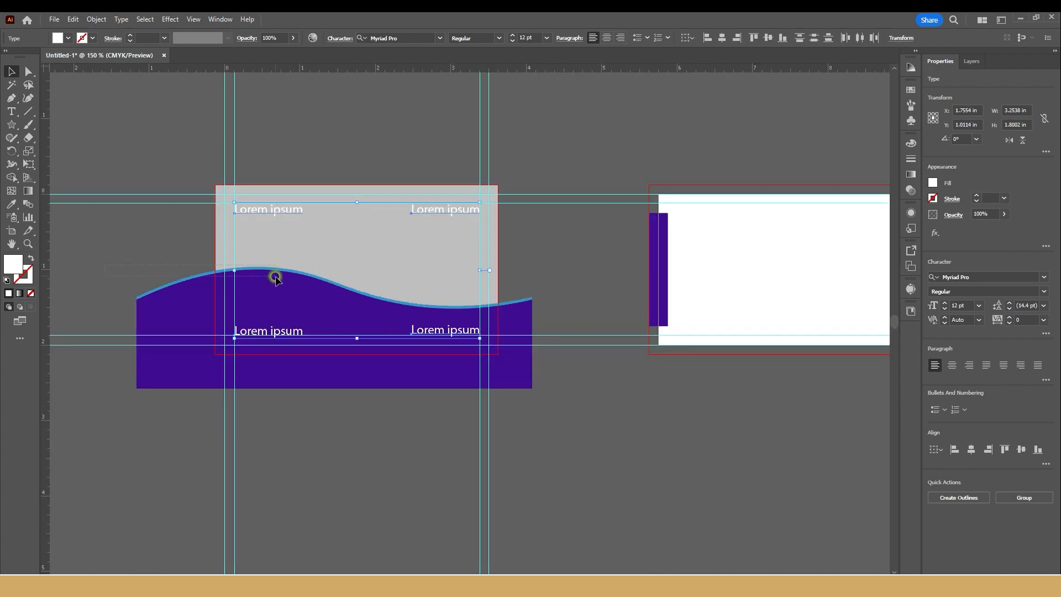
{"action": "key", "text": "Delete"}
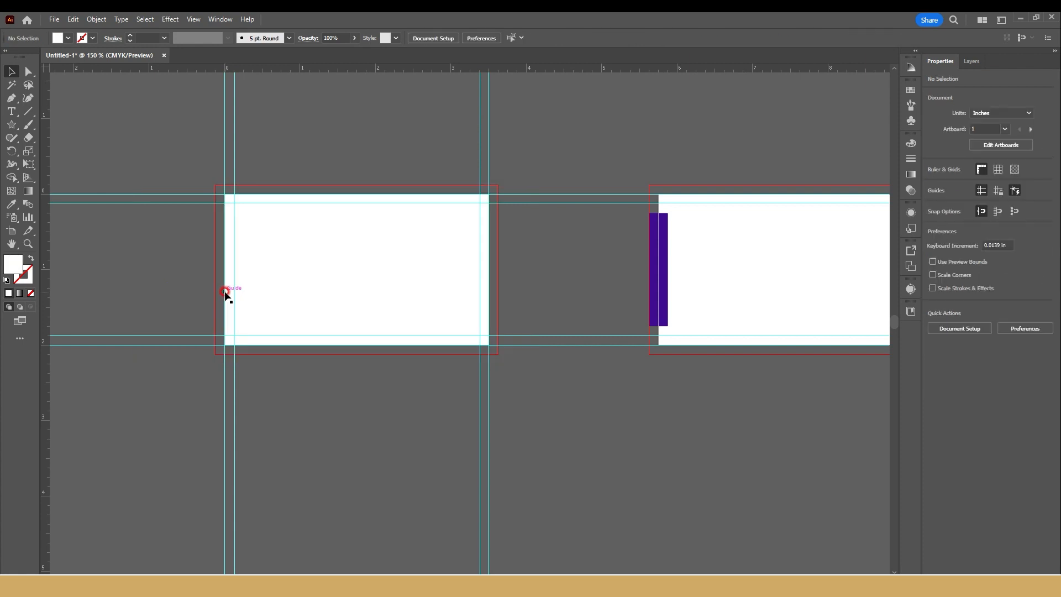
{"action": "left_click_drag", "start_coordinate": [476, 297], "coordinate": [479, 326]}
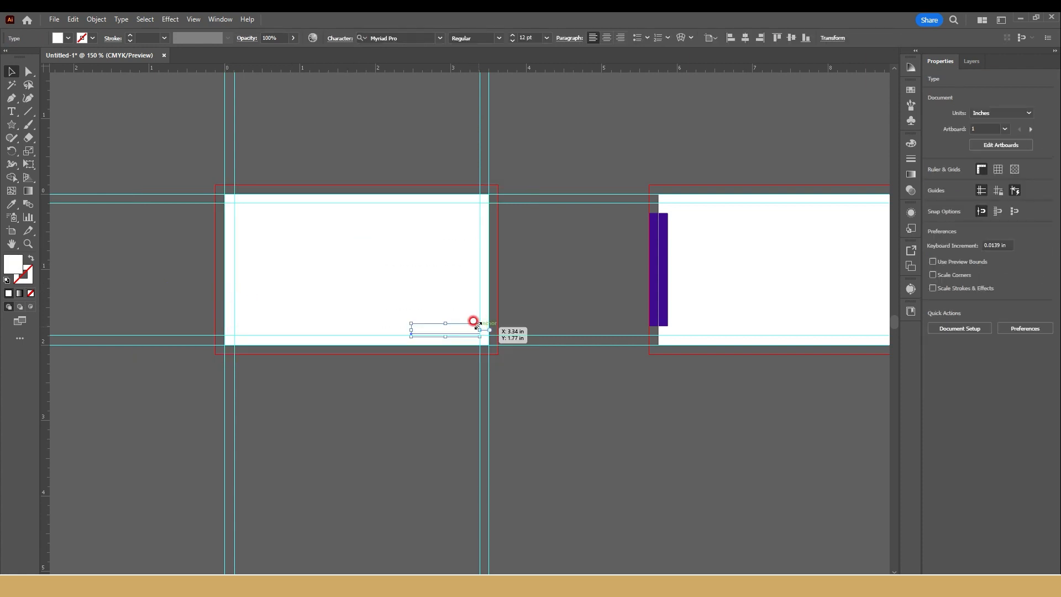
{"action": "left_click", "coordinate": [469, 314]}
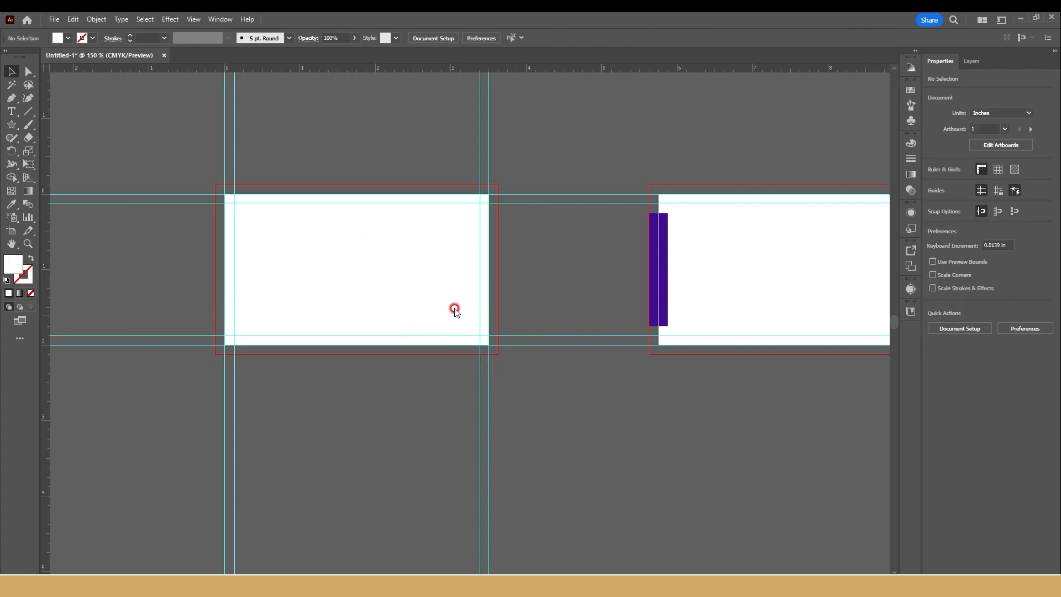
Step: Delete the two purple bars from the second artboard
{"action": "key", "text": "ctrl+shift+s"}
{"action": "type", "text": "a"}
{"action": "left_click", "coordinate": [490, 456]}
{"action": "key", "text": "ctrl+a"}
{"action": "left_click_drag", "start_coordinate": [549, 123], "coordinate": [159, 137]}
{"action": "left_click_drag", "start_coordinate": [620, 410], "coordinate": [244, 448]}
{"action": "key", "text": "ctrl+minus"}
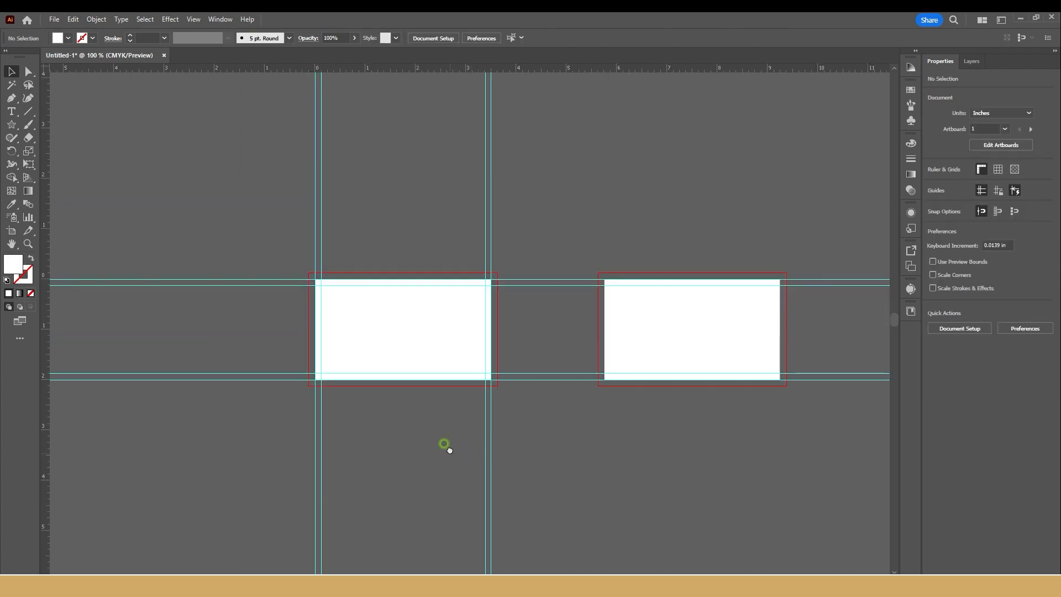
{"action": "left_click", "coordinate": [341, 270]}
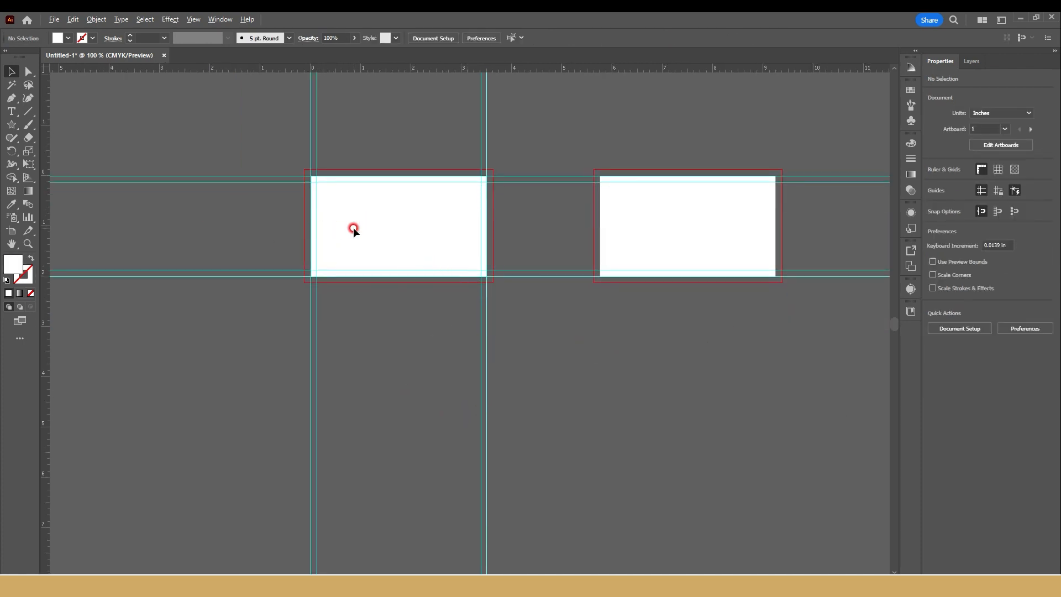
{"action": "scroll", "coordinate": [354, 227], "scroll_direction": "up", "scroll_amount": 1}
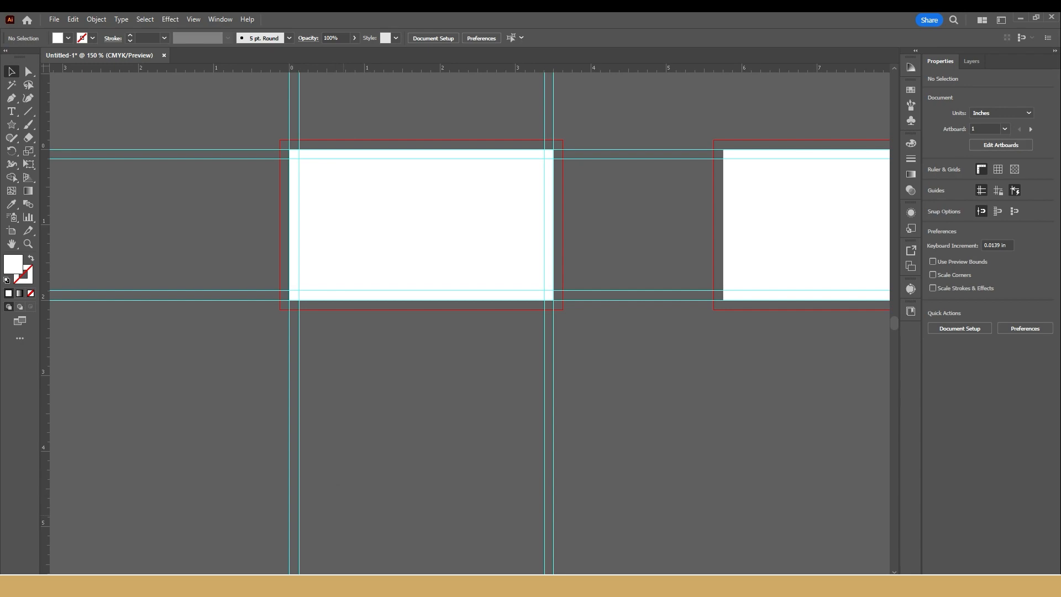
Step: Switch to Chrome, search Google Images for "business card" and open the first Freepik card design
{"action": "left_click", "coordinate": [339, 572]}
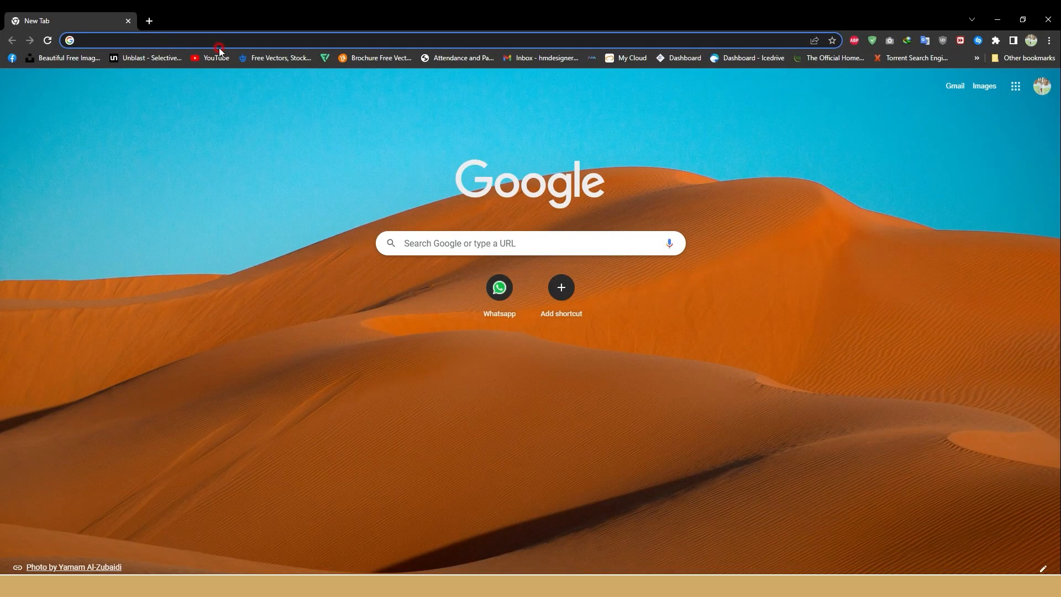
{"action": "type", "text": "busines"}
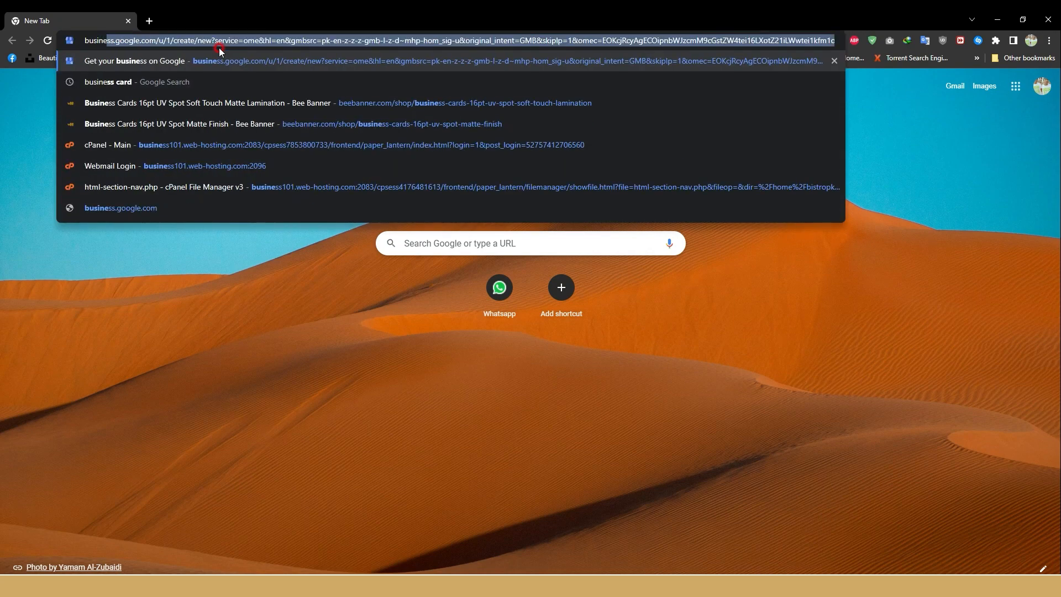
{"action": "type", "text": "s card"}
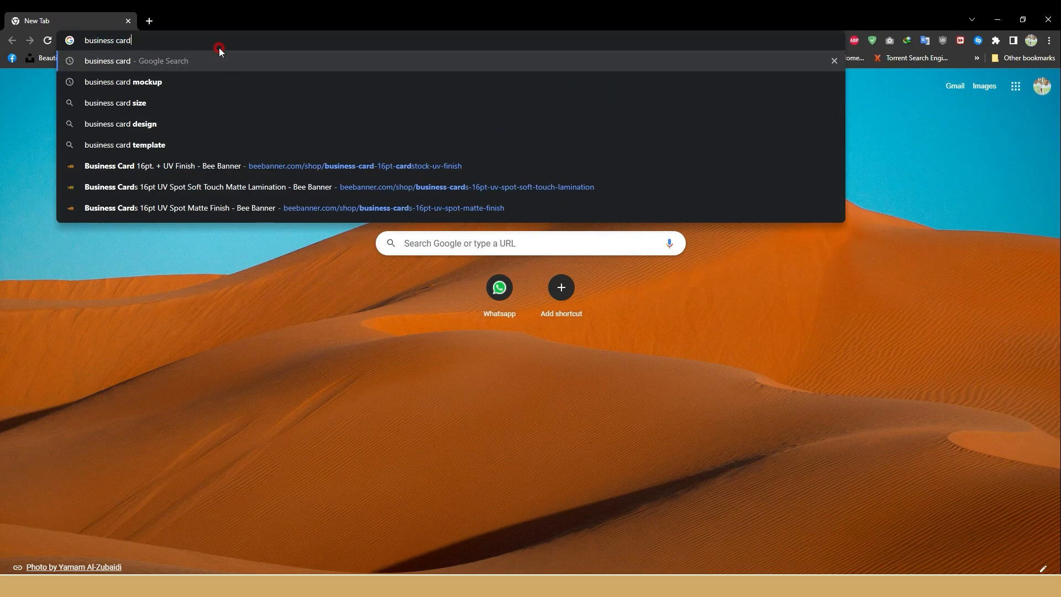
{"action": "key", "text": "Return"}
{"action": "left_click", "coordinate": [184, 131]}
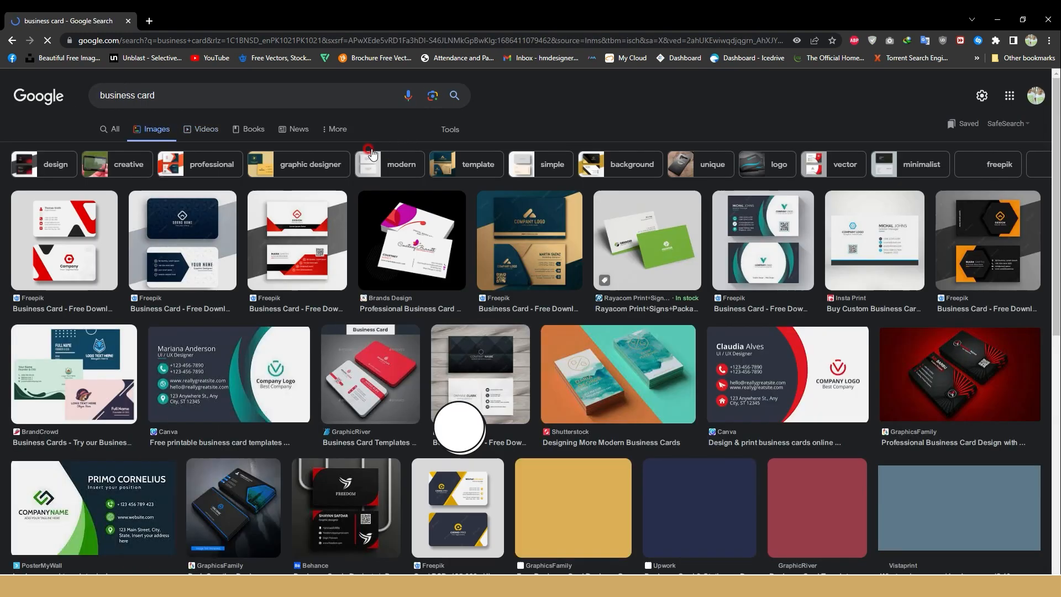
{"action": "left_click", "coordinate": [56, 235]}
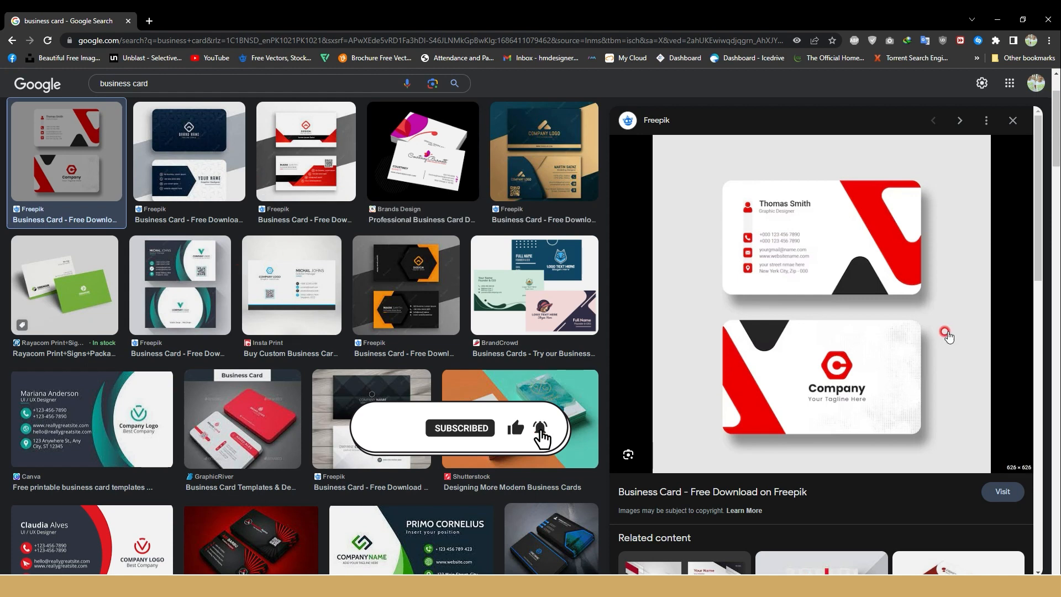
Step: Copy the Freepik card image, paste it into the Illustrator document and scale it to about 3.57 in wide over the first artboard
{"action": "right_click", "coordinate": [989, 325]}
{"action": "left_click", "coordinate": [934, 349]}
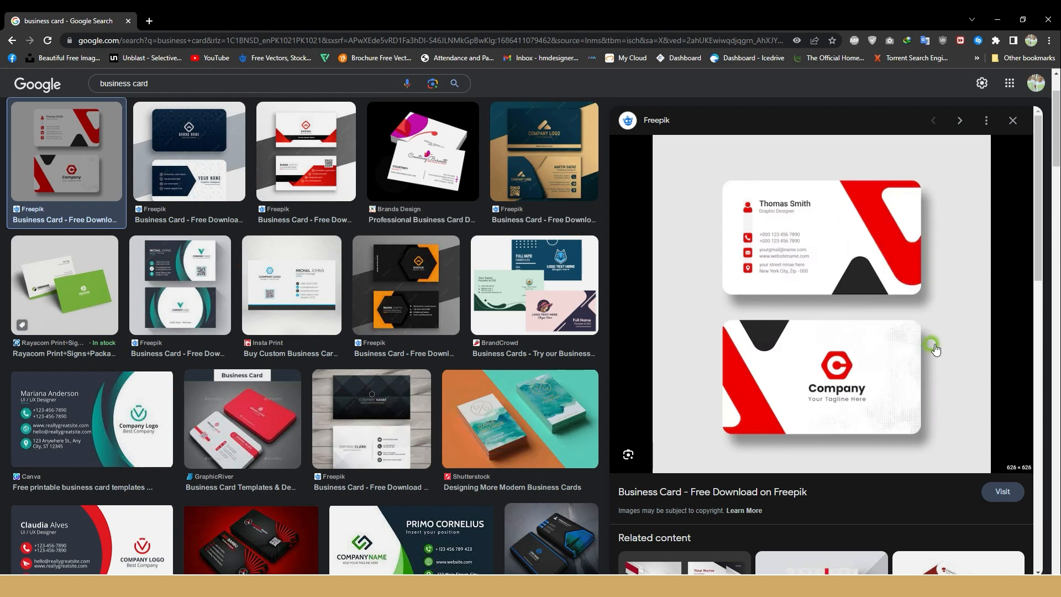
{"action": "left_click", "coordinate": [1000, 21]}
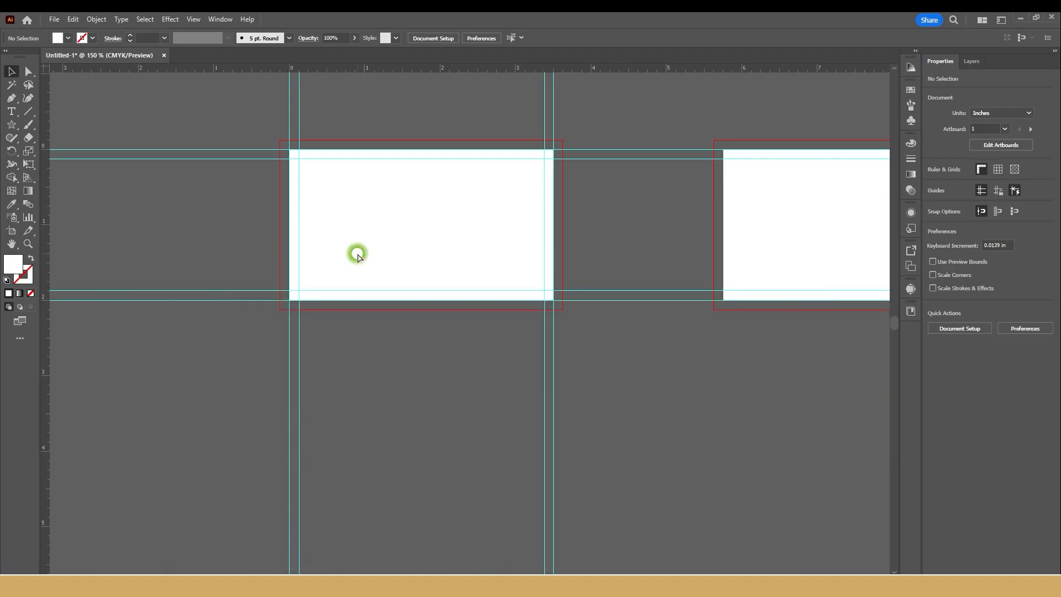
{"action": "key", "text": "ctrl+v"}
{"action": "key", "text": "ctrl+minus"}
{"action": "key", "text": "ctrl+minus"}
{"action": "left_click_drag", "start_coordinate": [618, 130], "coordinate": [482, 183]}
{"action": "scroll", "coordinate": [468, 224], "scroll_direction": "up", "scroll_amount": 4}
{"action": "scroll", "coordinate": [418, 238], "scroll_direction": "down", "scroll_amount": 3}
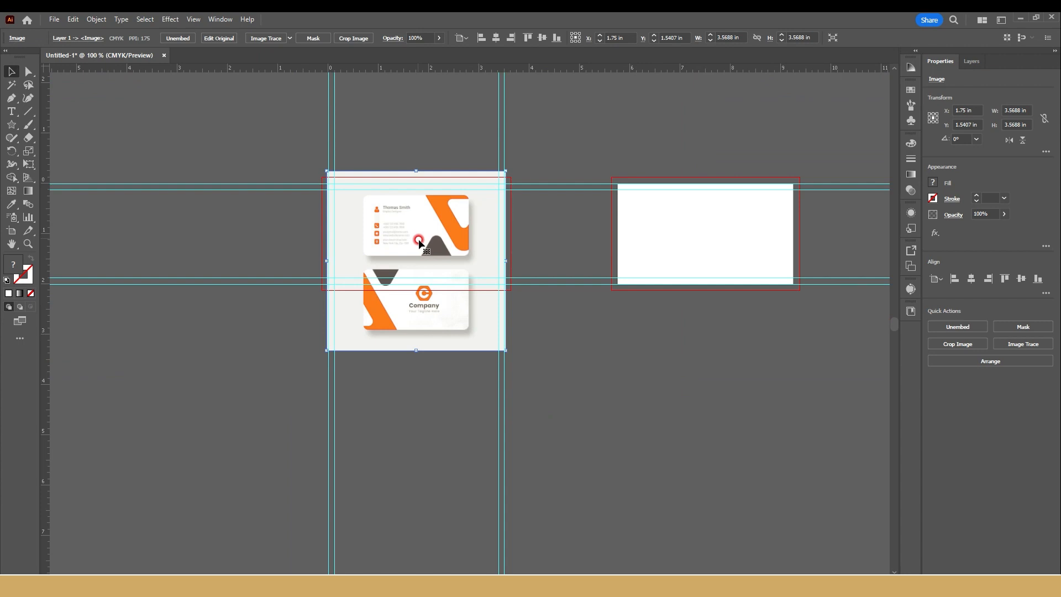
Step: Enlarge the reference image to about 5.93 x 5.77 in so its upper card roughly covers the first artboard
{"action": "scroll", "coordinate": [387, 243], "scroll_direction": "down", "scroll_amount": 3}
{"action": "left_click_drag", "start_coordinate": [343, 250], "coordinate": [289, 326]}
{"action": "scroll", "coordinate": [273, 331], "scroll_direction": "up", "scroll_amount": 3}
{"action": "scroll", "coordinate": [272, 331], "scroll_direction": "right", "scroll_amount": 4}
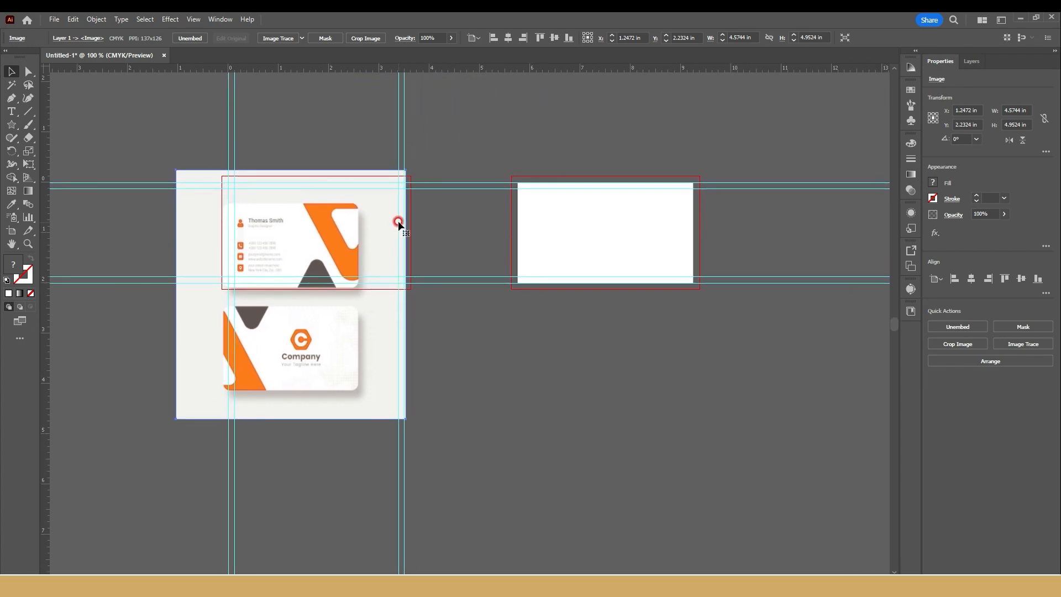
{"action": "left_click_drag", "start_coordinate": [402, 166], "coordinate": [464, 143]}
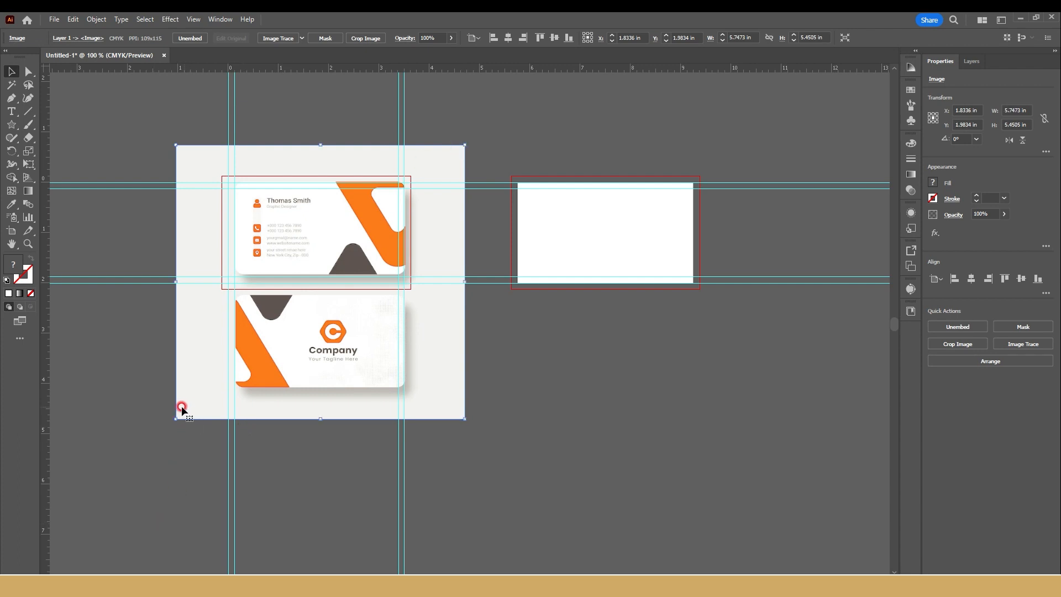
{"action": "left_click_drag", "start_coordinate": [175, 419], "coordinate": [166, 435]}
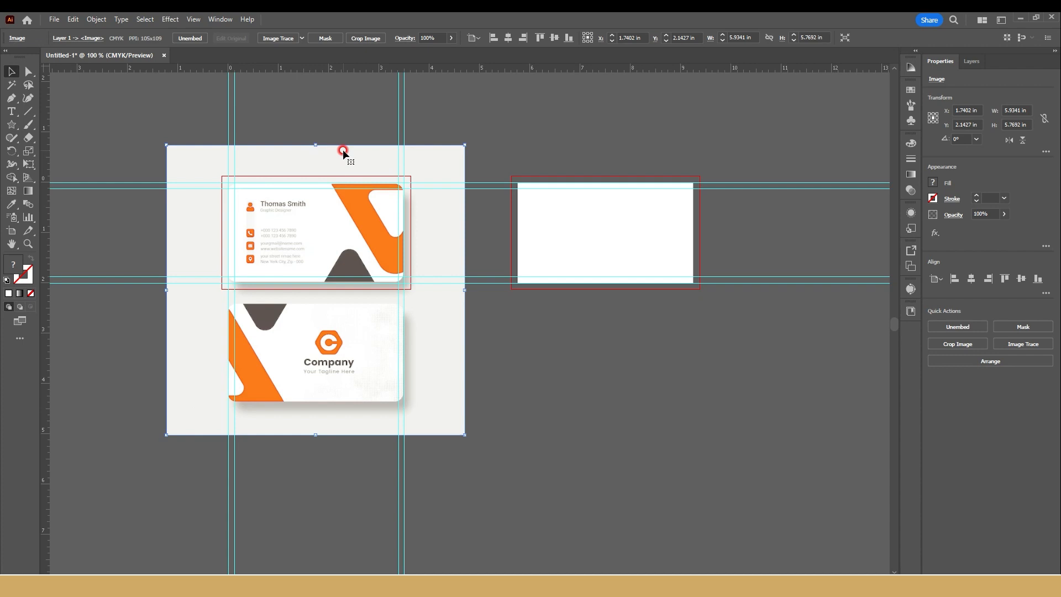
Step: Stretch the reference image to about 5.93 in high and nudge it down until the upper card matches the first artboard's cut guides
{"action": "scroll", "coordinate": [387, 185], "scroll_direction": "up", "scroll_amount": 3}
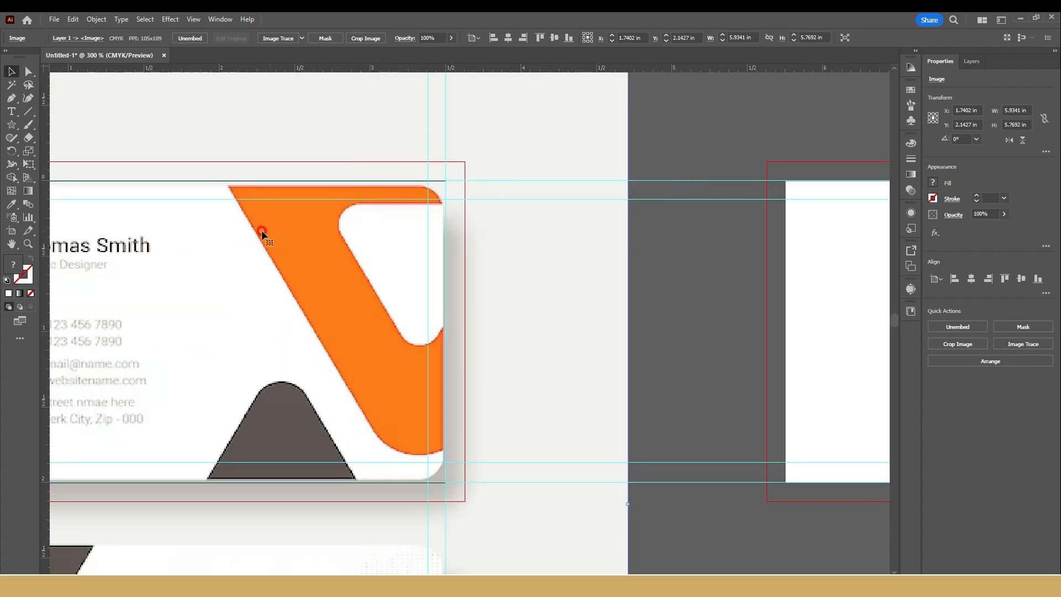
{"action": "scroll", "coordinate": [260, 230], "scroll_direction": "down", "scroll_amount": 2}
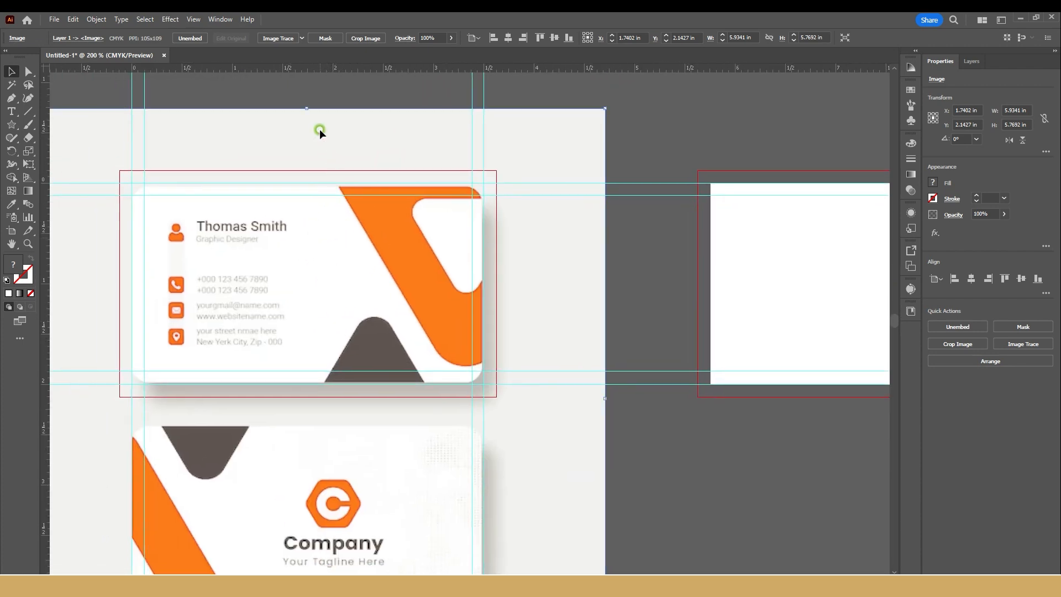
{"action": "left_click_drag", "start_coordinate": [309, 109], "coordinate": [310, 98]}
{"action": "key", "text": "Down"}
{"action": "key", "text": "Down"}
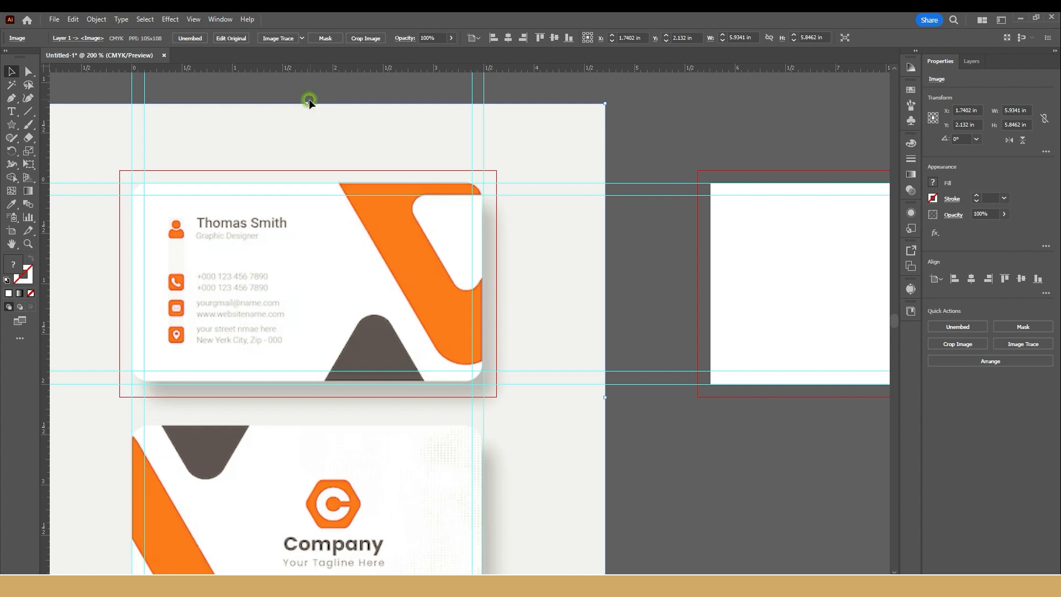
{"action": "left_click_drag", "start_coordinate": [307, 103], "coordinate": [309, 95]}
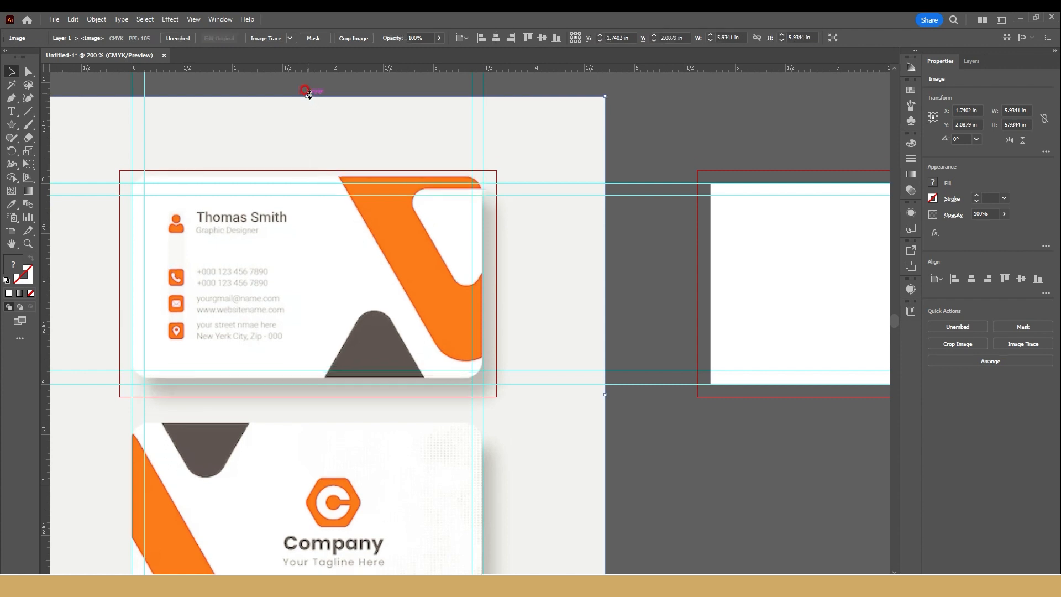
{"action": "key", "text": "Down"}
{"action": "key", "text": "Down"}
{"action": "key", "text": "Down"}
{"action": "key", "text": "Down"}
{"action": "key", "text": "Down"}
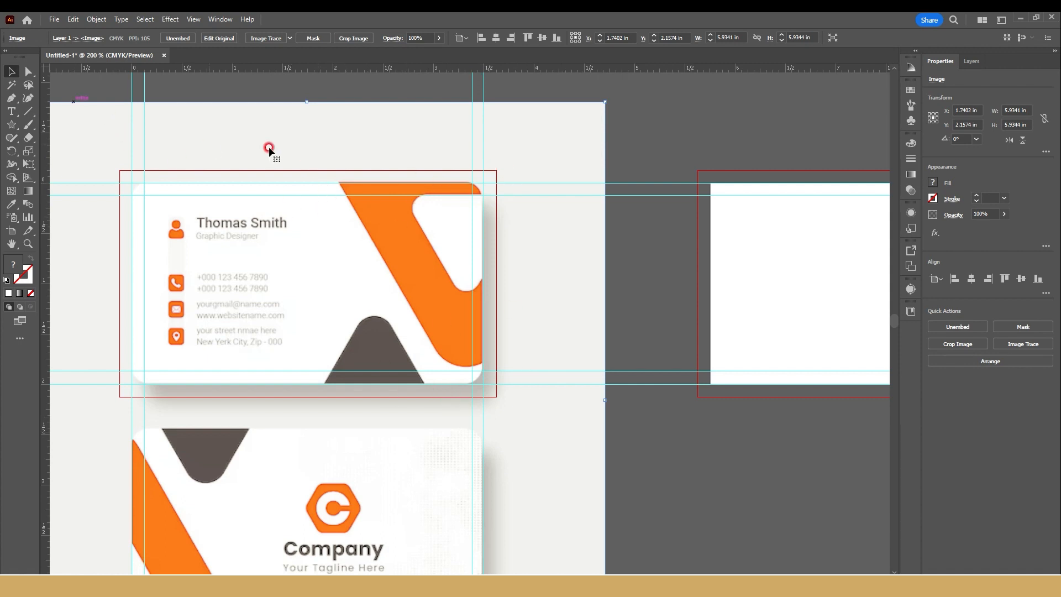
Step: Trace the orange stripe's outer outline with the Pen tool as a closed four-point shape about 1.61 x 1.89 in, extending to the bleed edges
{"action": "left_click", "coordinate": [24, 127]}
{"action": "left_click", "coordinate": [61, 121]}
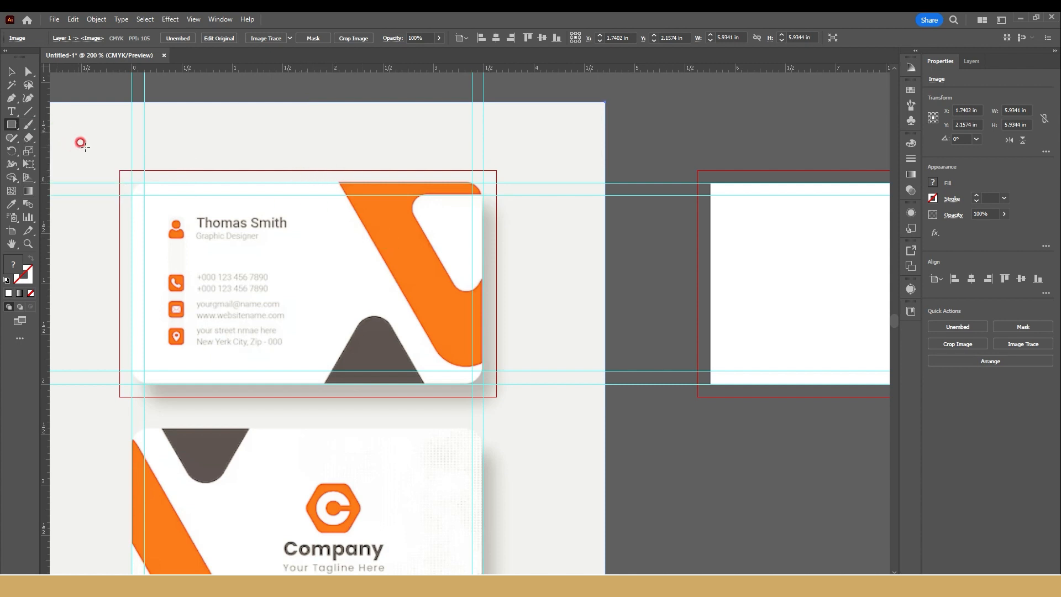
{"action": "left_click", "coordinate": [19, 99]}
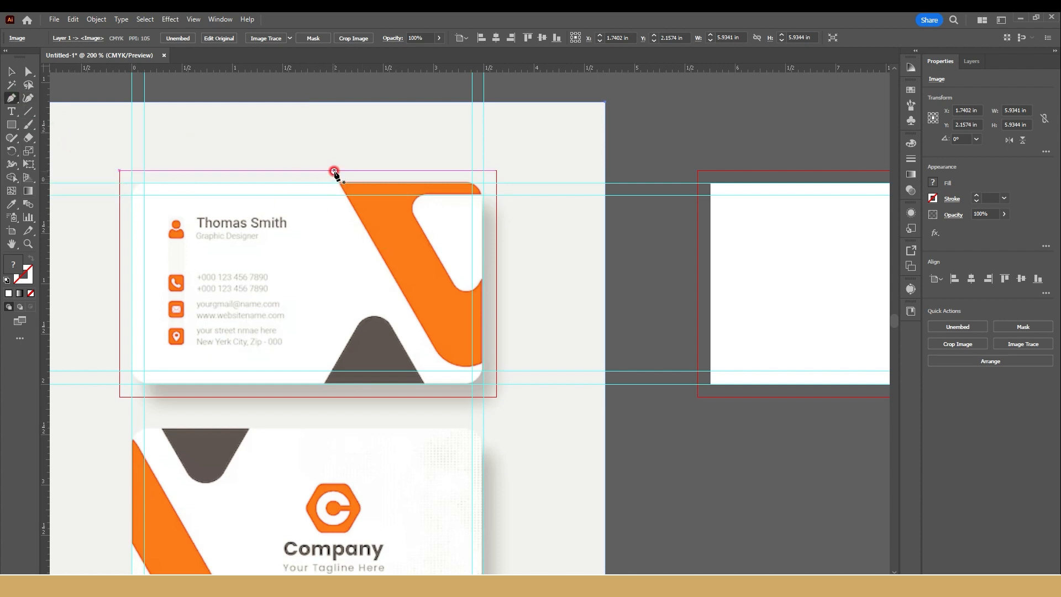
{"action": "left_click", "coordinate": [334, 170]}
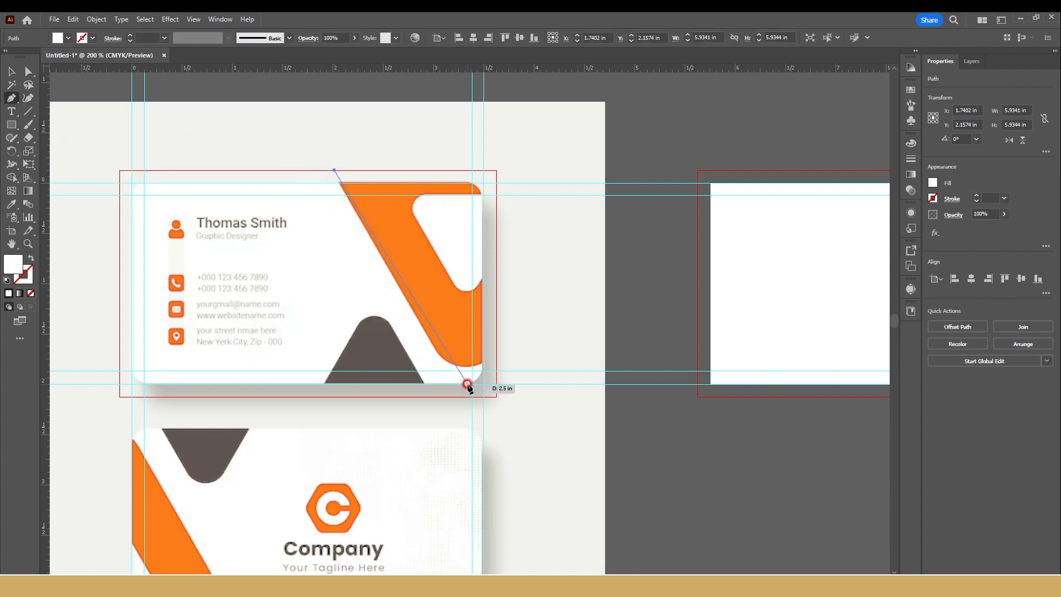
{"action": "left_click_drag", "start_coordinate": [442, 360], "coordinate": [493, 362]}
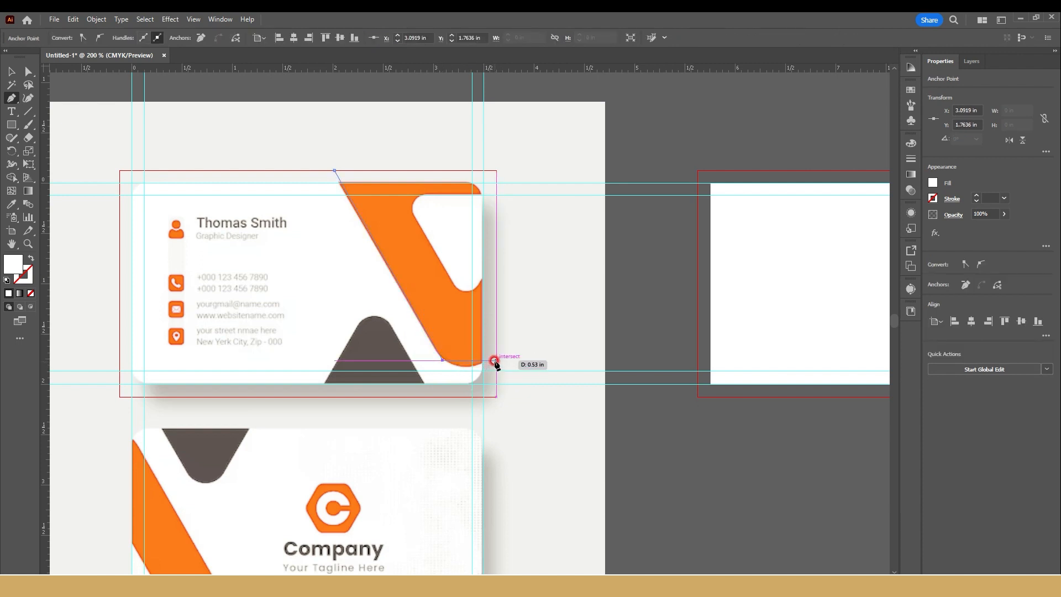
{"action": "left_click", "coordinate": [496, 360]}
{"action": "left_click", "coordinate": [496, 171]}
{"action": "left_click", "coordinate": [334, 169]}
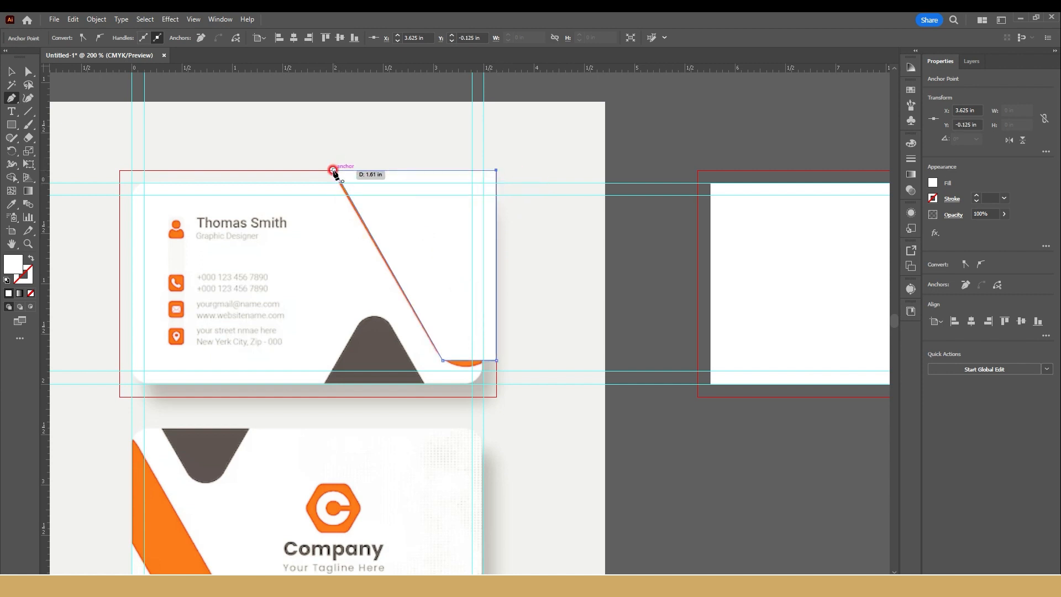
Step: Fill the traced shape with the color sampled from the lower card's orange stripe and set its opacity to 40%
{"action": "left_click", "coordinate": [11, 204]}
{"action": "left_click", "coordinate": [152, 487]}
{"action": "left_click", "coordinate": [11, 72]}
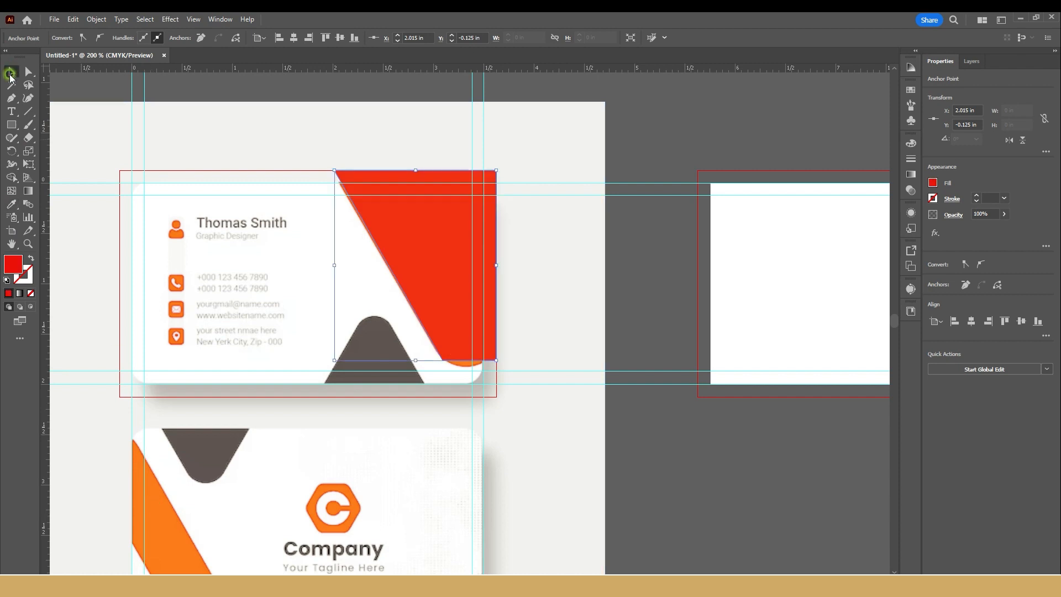
{"action": "left_click", "coordinate": [28, 100]}
{"action": "scroll", "coordinate": [304, 181], "scroll_direction": "up", "scroll_amount": 2}
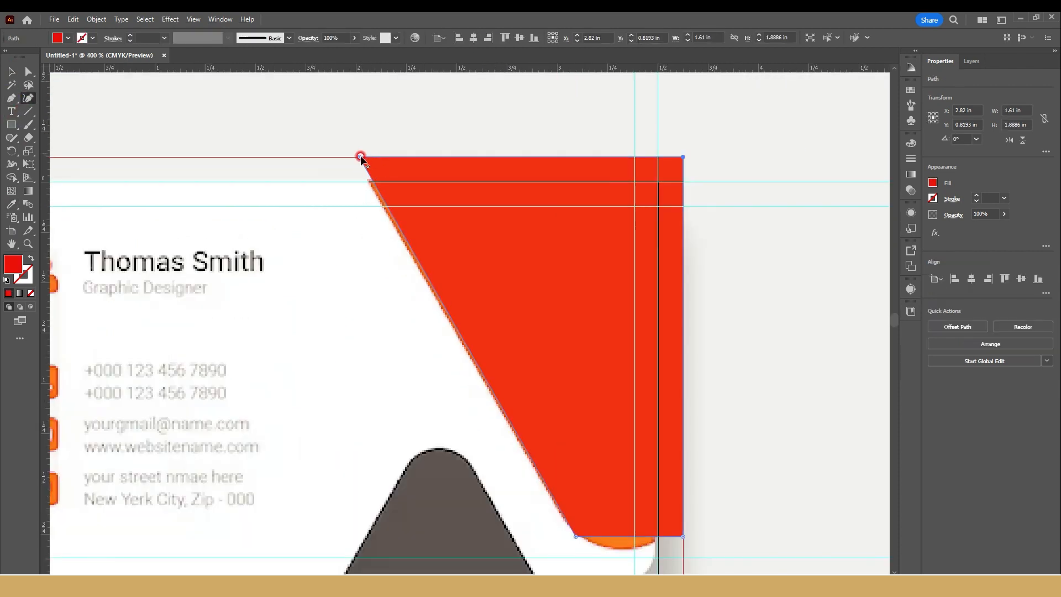
{"action": "left_click", "coordinate": [1004, 214]}
{"action": "left_click_drag", "start_coordinate": [991, 227], "coordinate": [977, 228]}
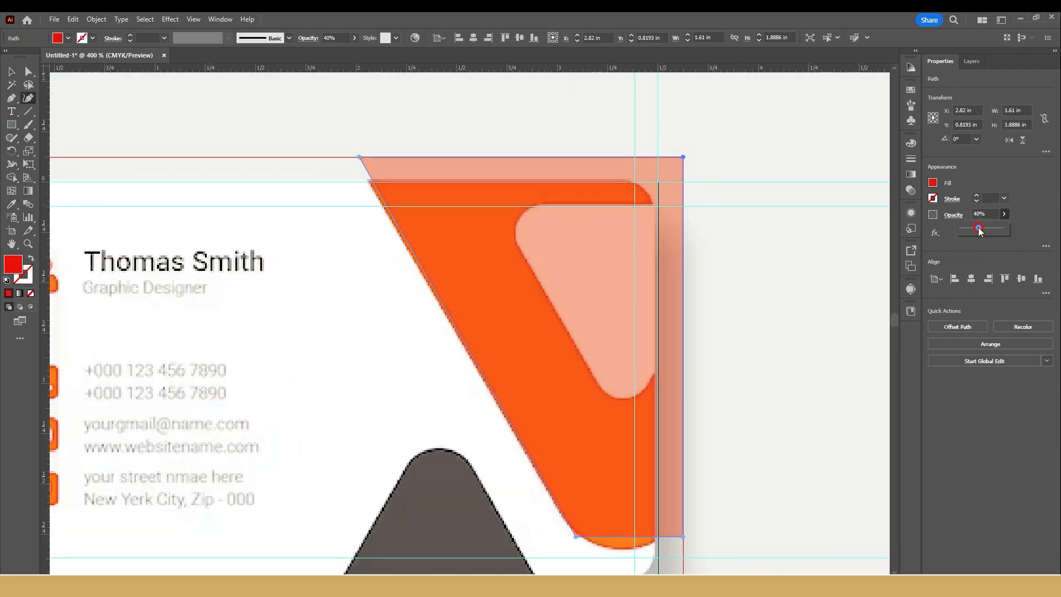
Step: Refine the shape's upper-left point and round its lower edge along the orange stripe with the Curvature tool, to about 1.63 x 1.95 in
{"action": "left_click_drag", "start_coordinate": [355, 156], "coordinate": [353, 156]}
{"action": "left_click_drag", "start_coordinate": [468, 351], "coordinate": [274, 205]}
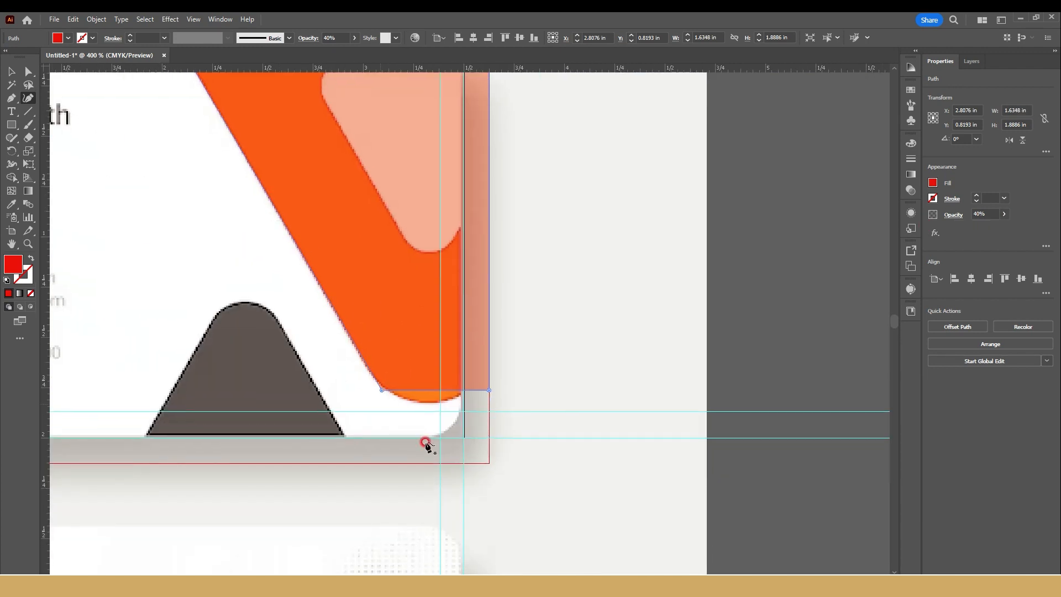
{"action": "left_click_drag", "start_coordinate": [428, 392], "coordinate": [365, 364]}
{"action": "left_click_drag", "start_coordinate": [402, 399], "coordinate": [401, 398]}
{"action": "left_click_drag", "start_coordinate": [489, 390], "coordinate": [489, 376]}
{"action": "scroll", "coordinate": [453, 293], "scroll_direction": "down", "scroll_amount": 2}
{"action": "left_click_drag", "start_coordinate": [451, 286], "coordinate": [447, 305]}
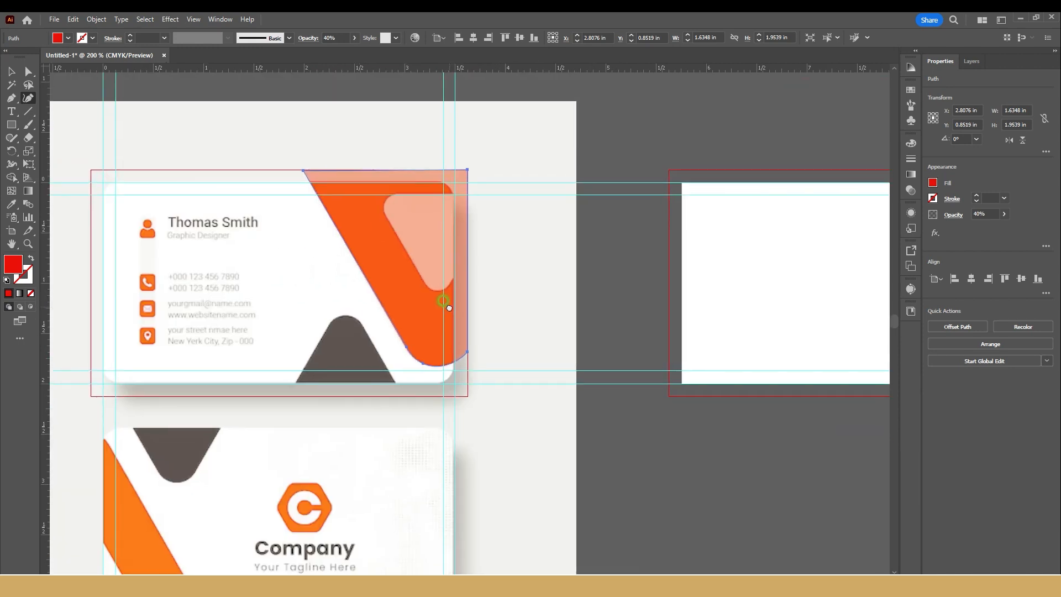
Step: Trace the white cutout inside the orange stripe with the Pen tool as a closed five-point shape reaching the outer bleed edge
{"action": "scroll", "coordinate": [427, 232], "scroll_direction": "up", "scroll_amount": 1}
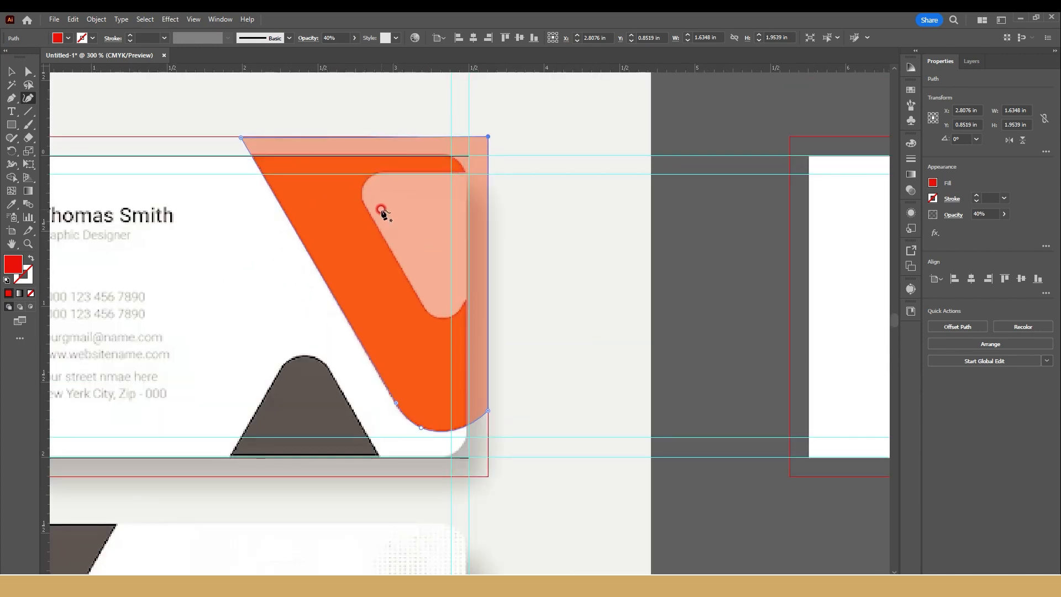
{"action": "left_click", "coordinate": [11, 97]}
{"action": "left_click", "coordinate": [367, 210]}
{"action": "left_click", "coordinate": [422, 303]}
{"action": "left_click", "coordinate": [464, 300]}
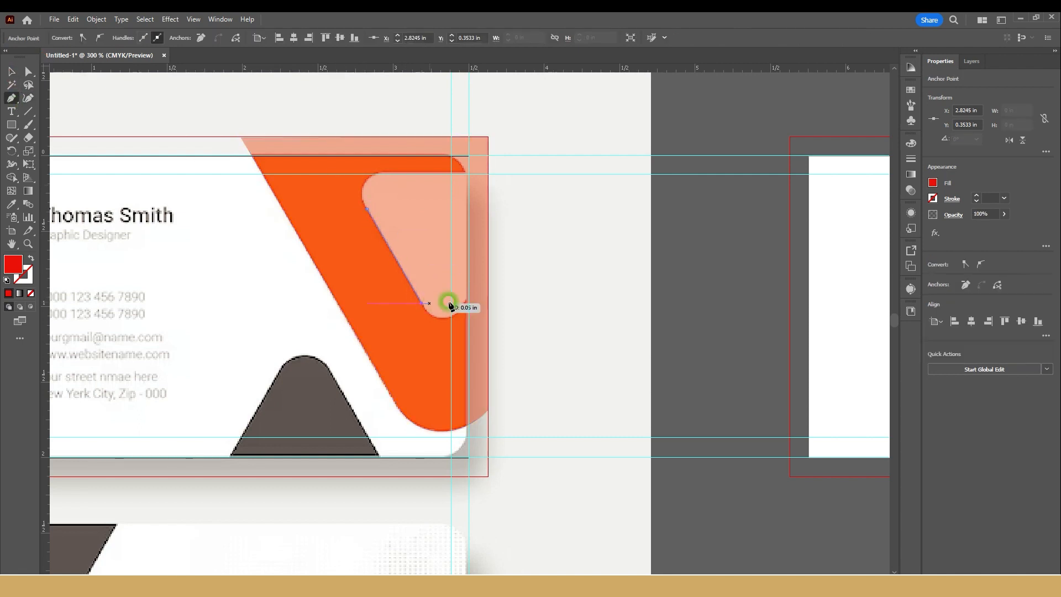
{"action": "left_click", "coordinate": [489, 284]}
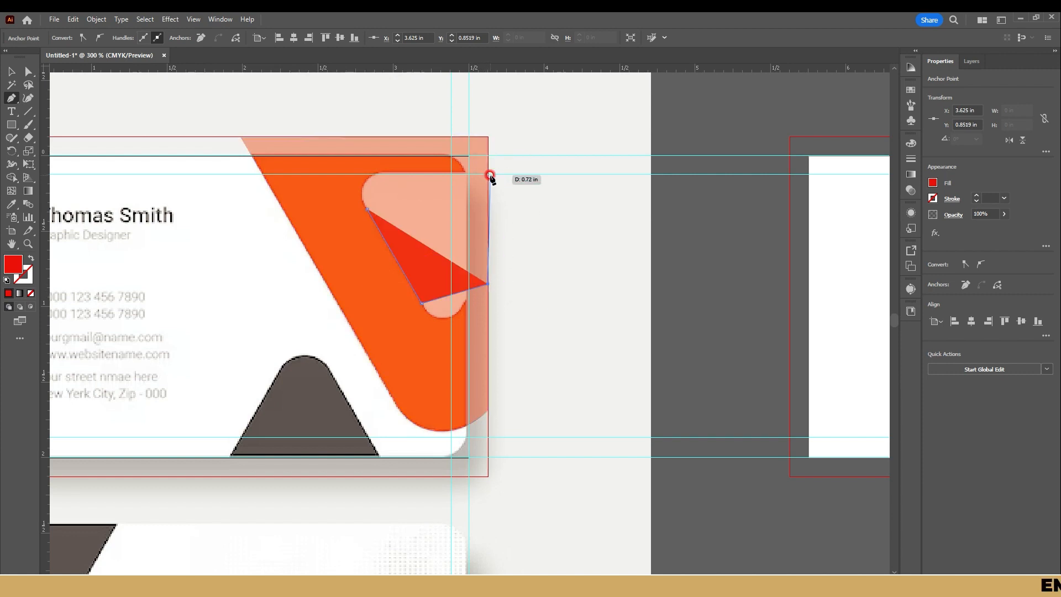
{"action": "left_click", "coordinate": [487, 179]}
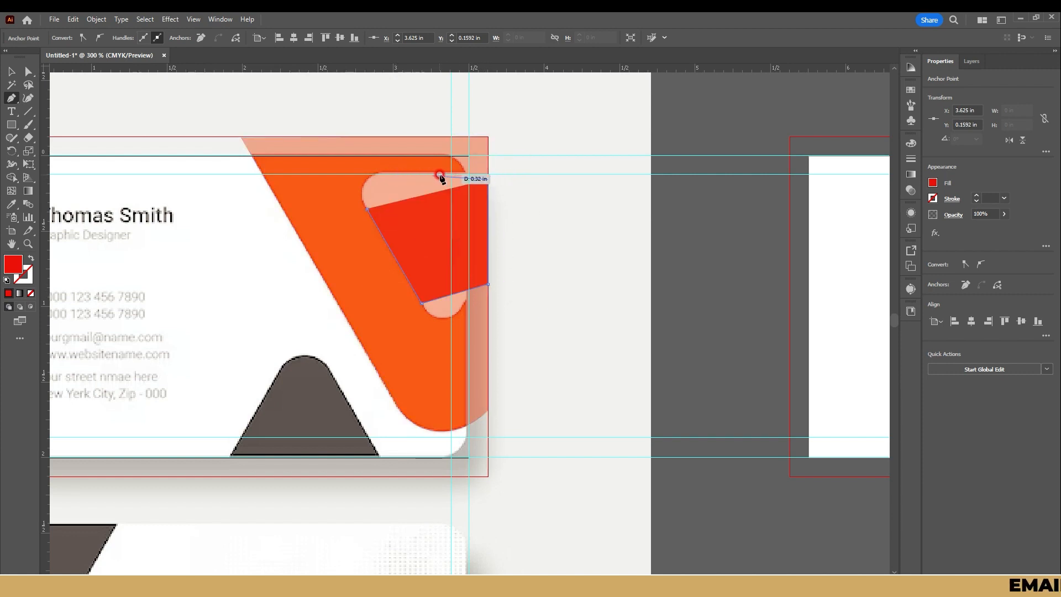
{"action": "key", "text": "ctrl+z"}
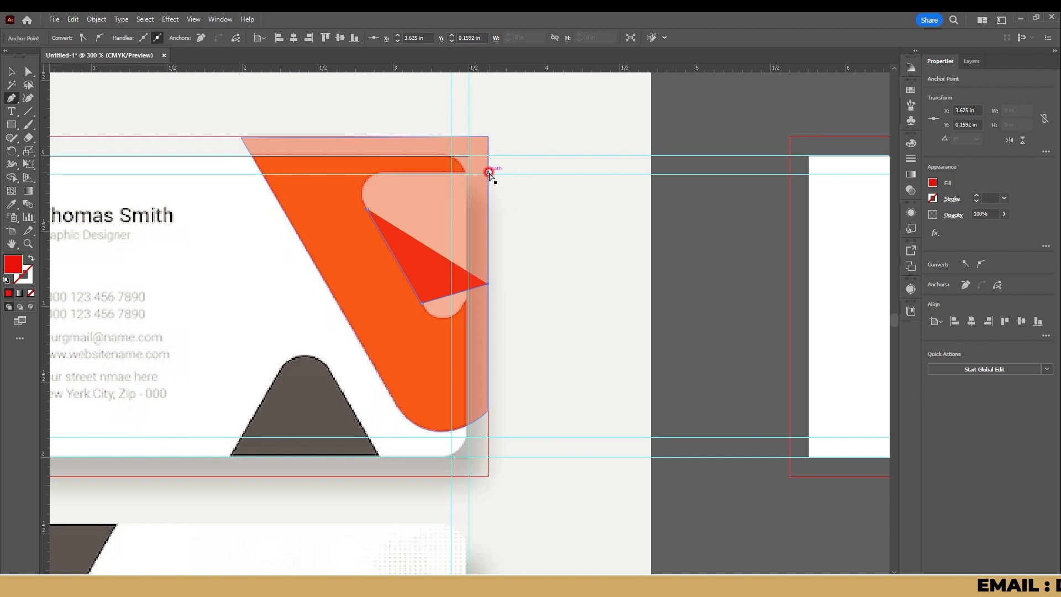
{"action": "left_click", "coordinate": [489, 174]}
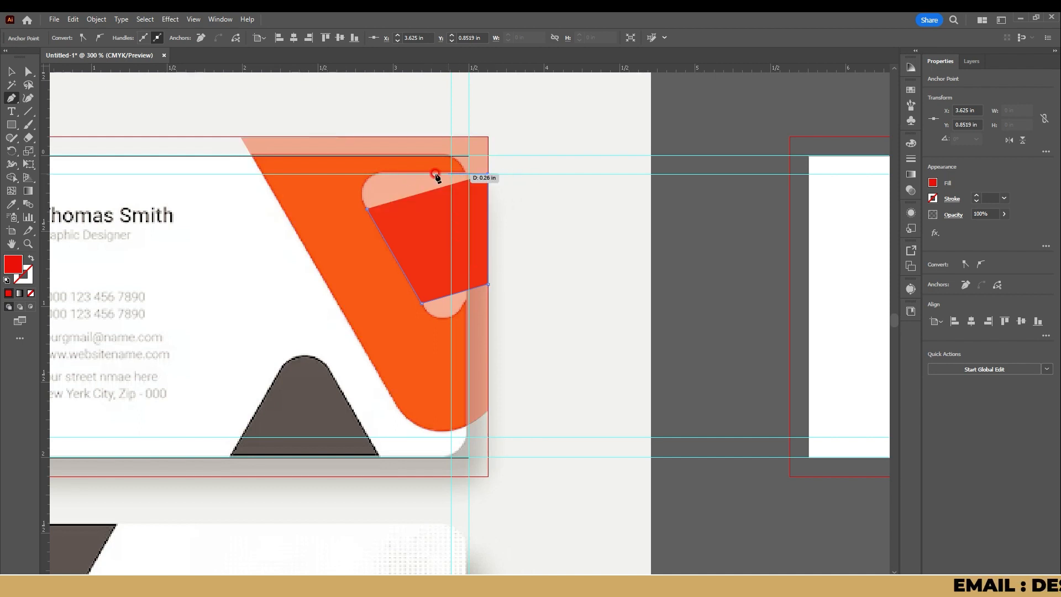
{"action": "left_click", "coordinate": [386, 174]}
{"action": "left_click", "coordinate": [366, 208]}
Step: Round the inner shape's upper-left corner and lower end with the Curvature tool, to about 0.82 x 0.97 in, and set its opacity to 56%
{"action": "key", "text": "shift+grave"}
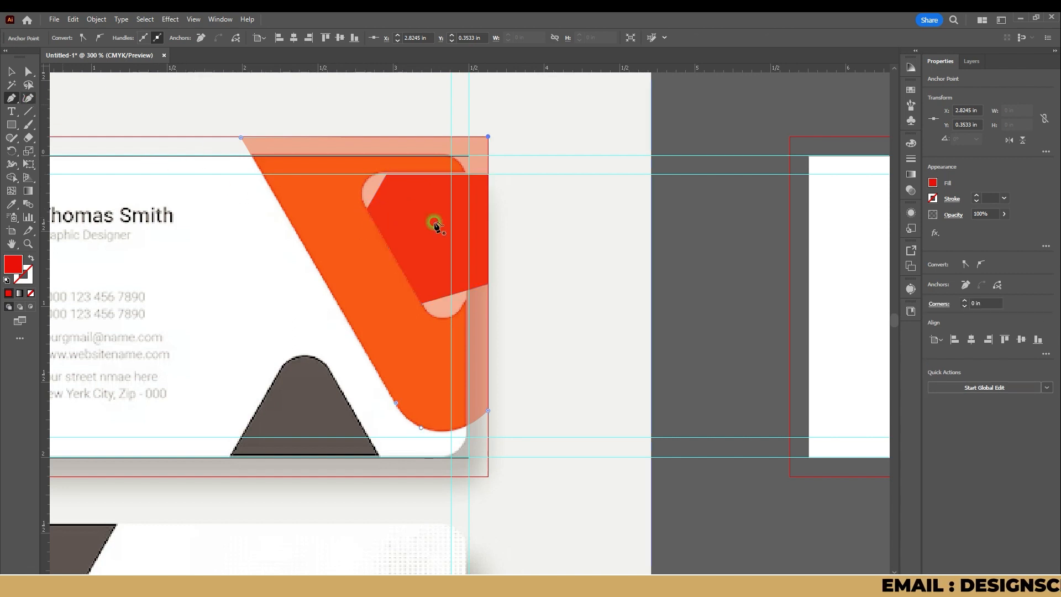
{"action": "scroll", "coordinate": [420, 220], "scroll_direction": "up", "scroll_amount": 2}
{"action": "left_click_drag", "start_coordinate": [338, 175], "coordinate": [317, 160]}
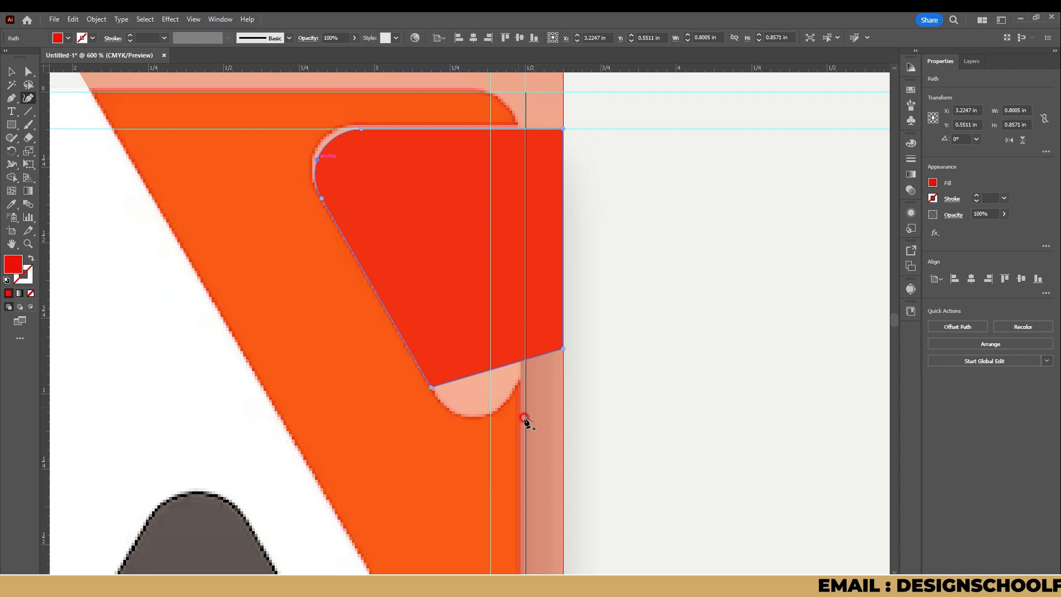
{"action": "left_click_drag", "start_coordinate": [478, 411], "coordinate": [475, 423]}
{"action": "left_click_drag", "start_coordinate": [565, 348], "coordinate": [547, 335]}
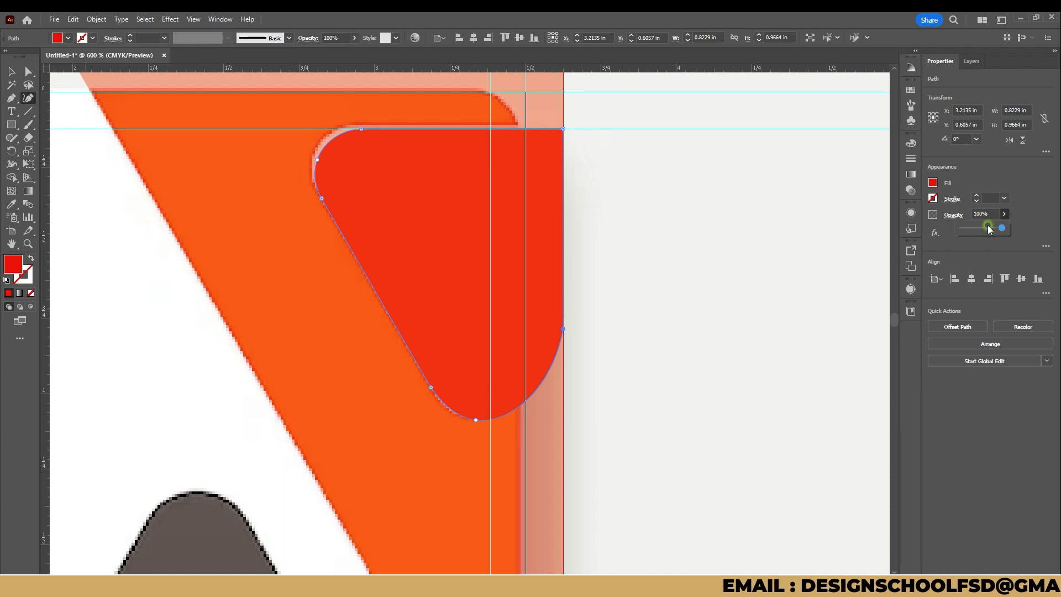
{"action": "left_click_drag", "start_coordinate": [988, 229], "coordinate": [984, 229]}
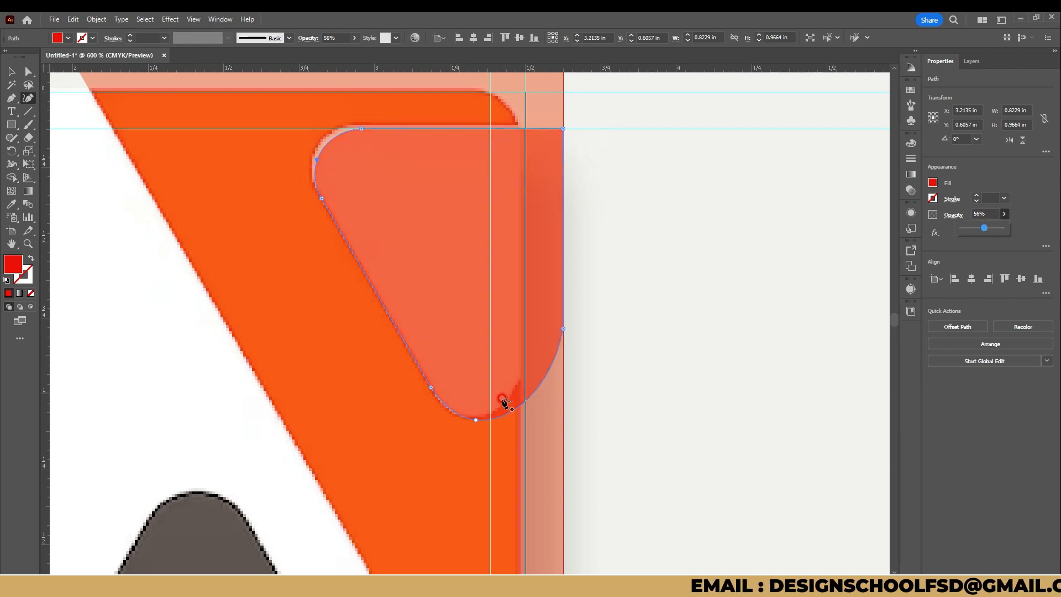
Step: Refine the inner shape's lower curve with the Curvature tool to follow the cutout and end higher on the outer bleed edge
{"action": "left_click_drag", "start_coordinate": [501, 417], "coordinate": [523, 382]}
{"action": "mouse_move", "coordinate": [476, 420]}
{"action": "left_mouse_down"}
{"action": "mouse_move", "coordinate": [484, 411]}
{"action": "mouse_move", "coordinate": [469, 419]}
{"action": "left_mouse_up"}
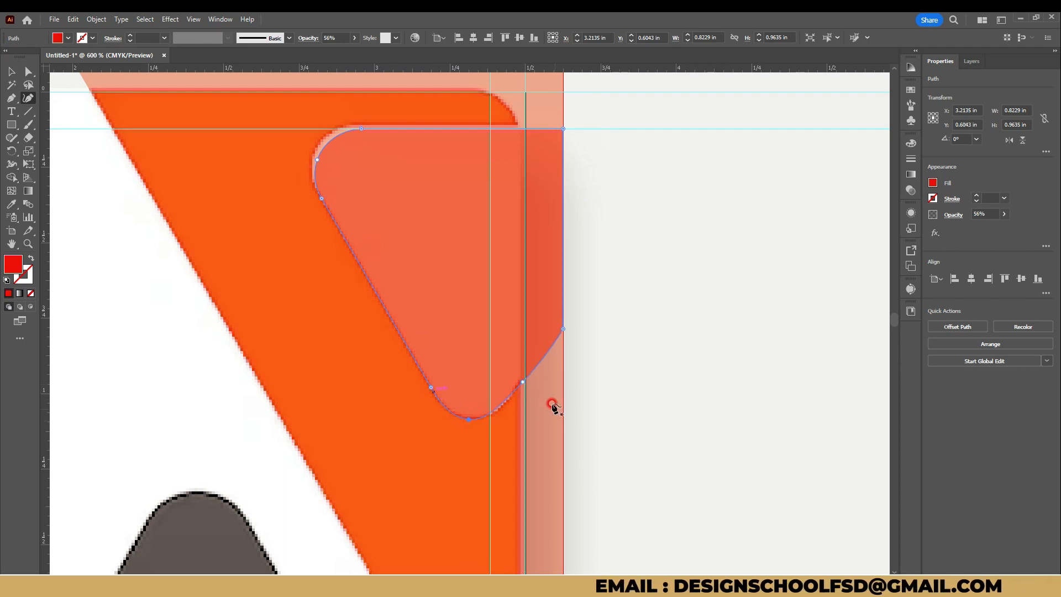
{"action": "left_click_drag", "start_coordinate": [540, 366], "coordinate": [545, 353]}
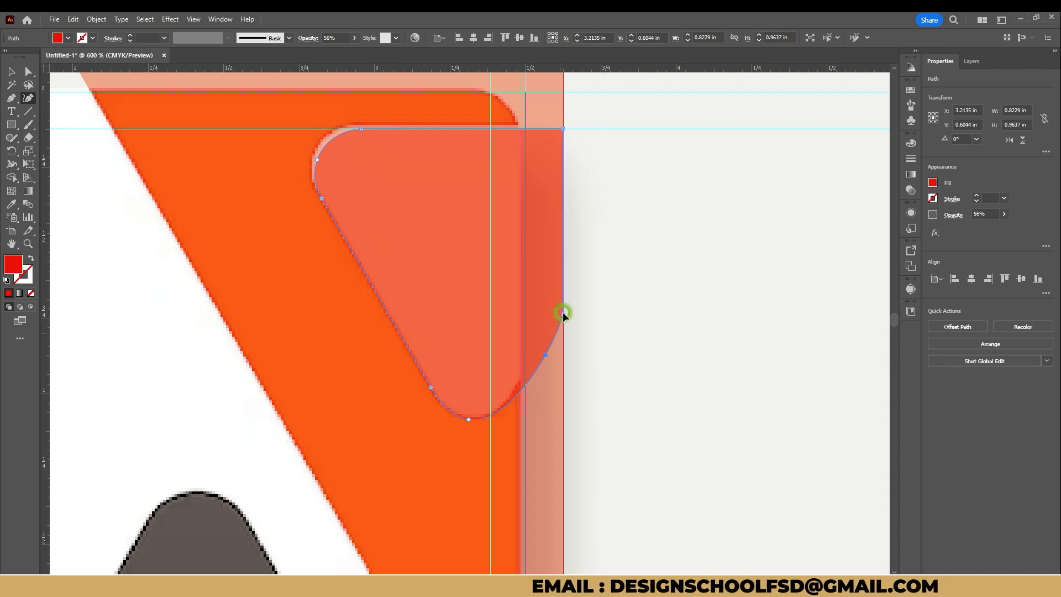
{"action": "left_click_drag", "start_coordinate": [545, 354], "coordinate": [543, 340]}
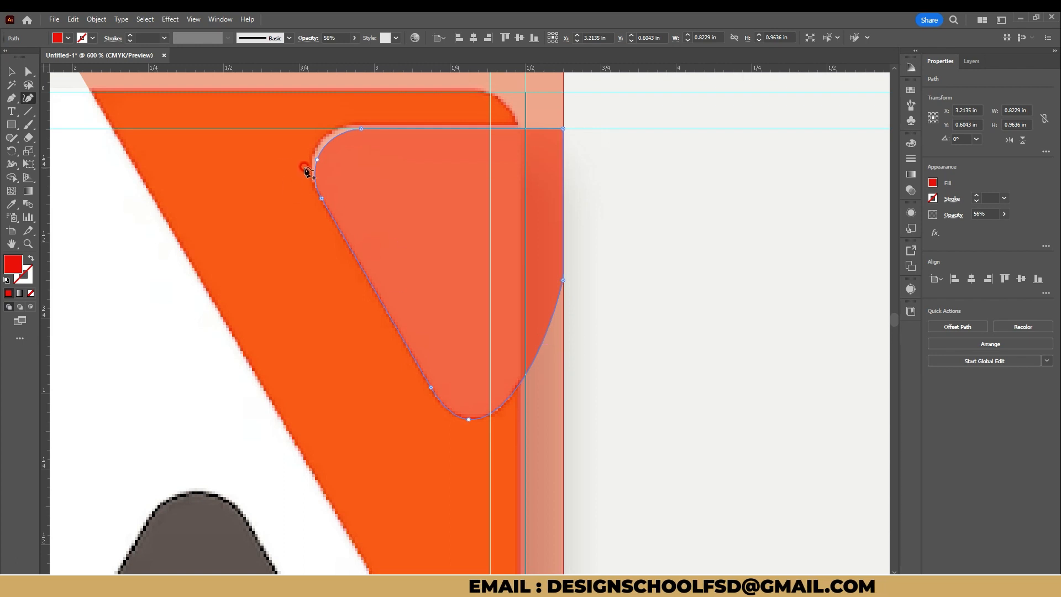
Step: Adjust the inner shape's top edge and upper-left curve to the cutout outline, making it about 0.98 in tall
{"action": "left_click_drag", "start_coordinate": [361, 129], "coordinate": [361, 124]}
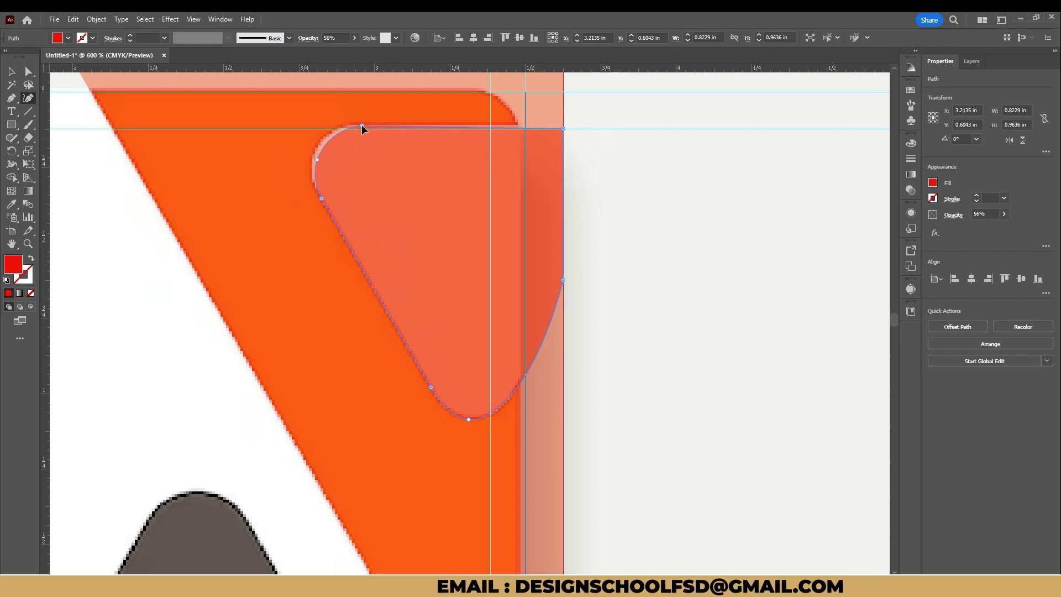
{"action": "left_click_drag", "start_coordinate": [563, 129], "coordinate": [562, 123]}
{"action": "left_click_drag", "start_coordinate": [315, 158], "coordinate": [313, 150]}
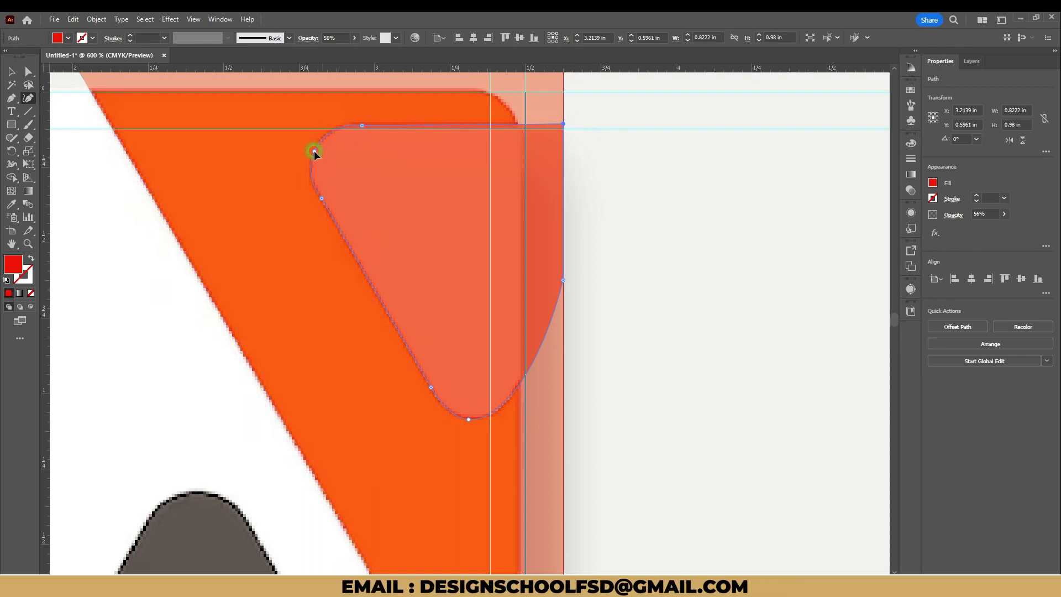
Step: Subtract the inner shape from the large stripe shape with Minus Front to cut out its center
{"action": "scroll", "coordinate": [379, 236], "scroll_direction": "down", "scroll_amount": 3}
{"action": "left_click", "coordinate": [26, 71]}
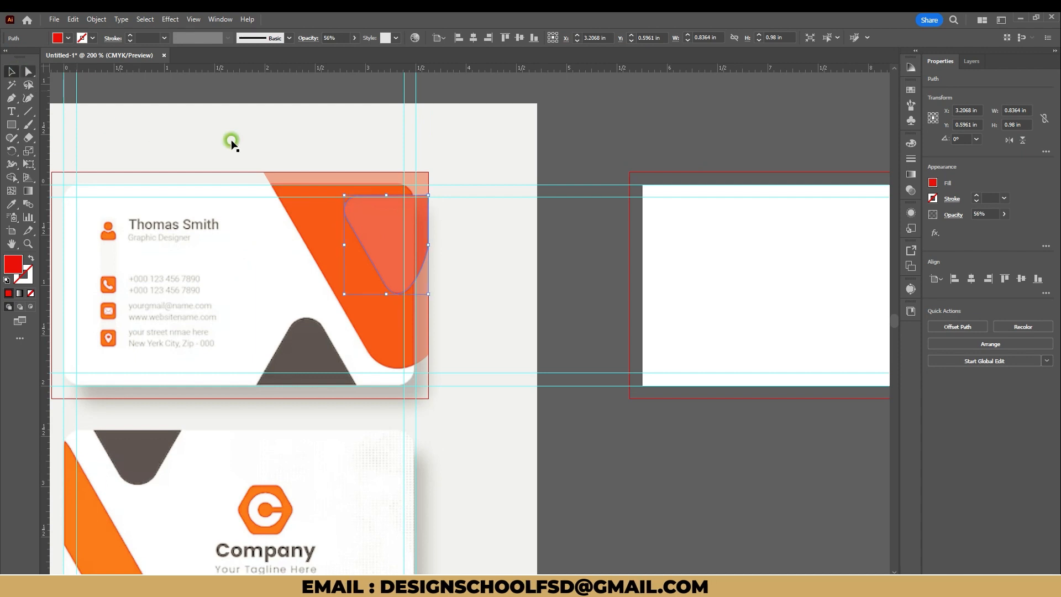
{"action": "left_click", "coordinate": [592, 256]}
{"action": "left_click", "coordinate": [307, 226]}
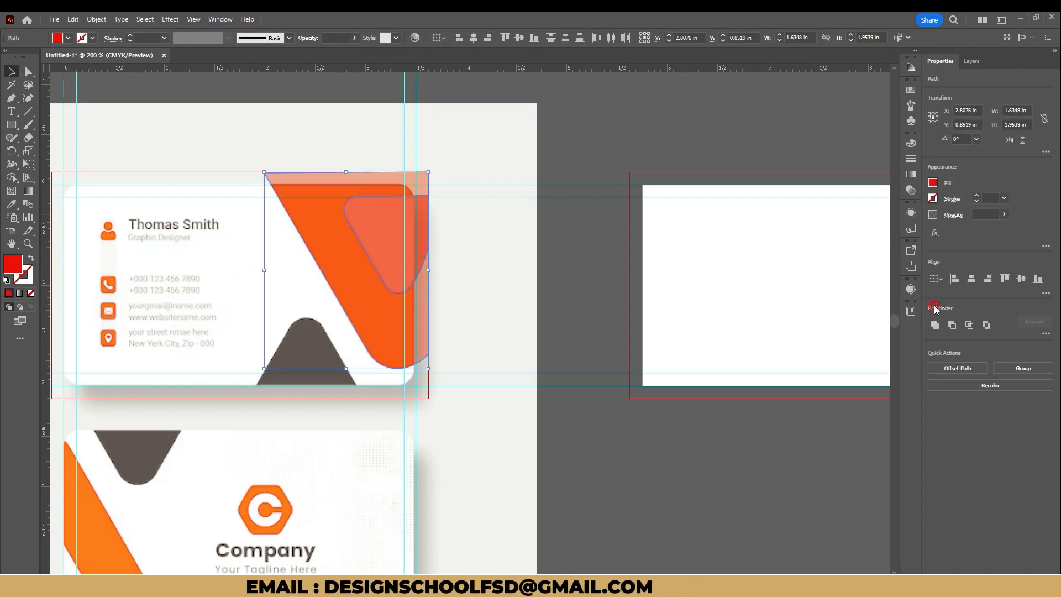
{"action": "left_click", "coordinate": [951, 327]}
{"action": "left_click", "coordinate": [488, 305]}
{"action": "left_click_drag", "start_coordinate": [317, 355], "coordinate": [382, 274]}
{"action": "scroll", "coordinate": [367, 283], "scroll_direction": "up", "scroll_amount": 2}
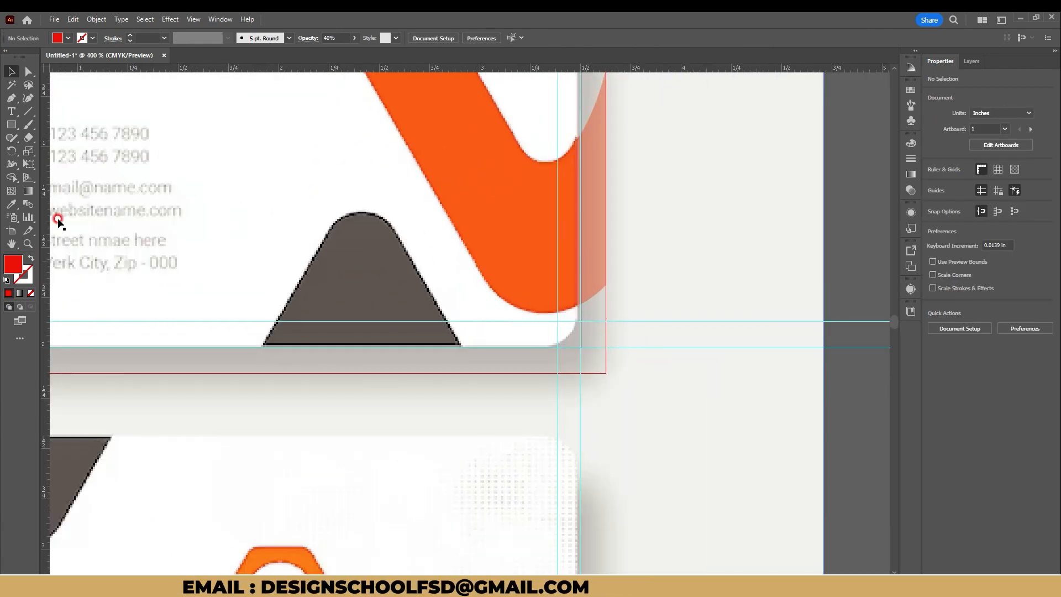
{"action": "left_click_drag", "start_coordinate": [6, 129], "coordinate": [61, 122]}
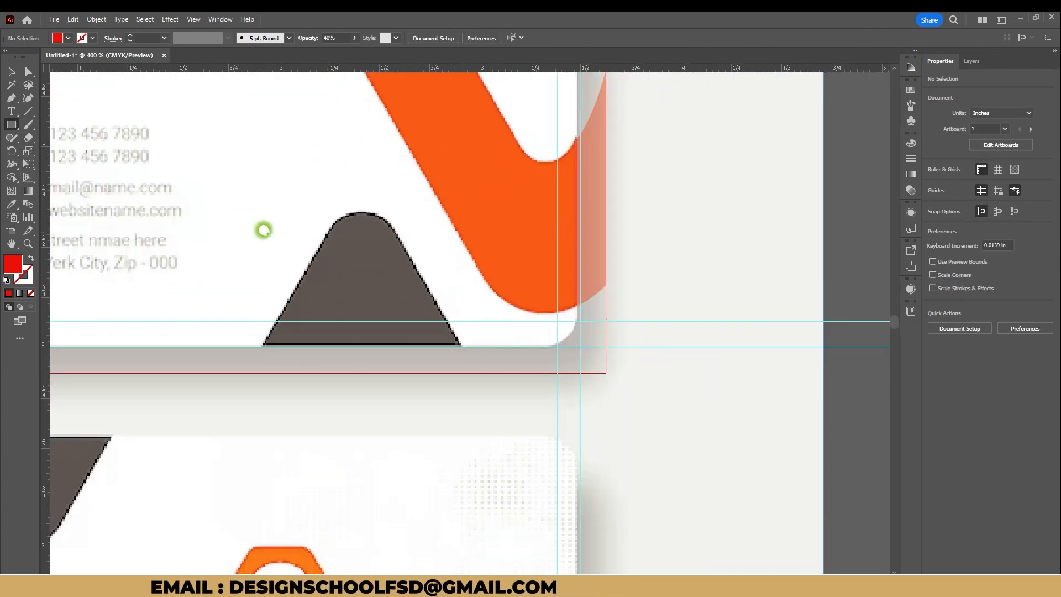
{"action": "left_click_drag", "start_coordinate": [256, 230], "coordinate": [456, 292]}
{"action": "left_click_drag", "start_coordinate": [486, 230], "coordinate": [525, 325]}
{"action": "left_click_drag", "start_coordinate": [357, 207], "coordinate": [363, 235]}
{"action": "key", "text": "v"}
{"action": "left_click_drag", "start_coordinate": [365, 283], "coordinate": [369, 323]}
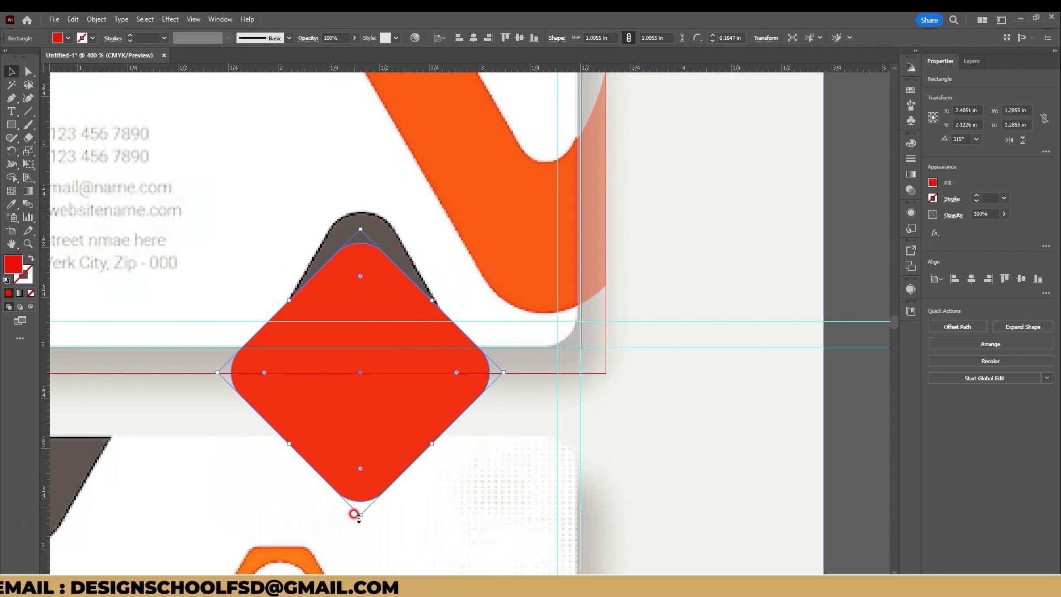
{"action": "left_click_drag", "start_coordinate": [357, 515], "coordinate": [364, 492]}
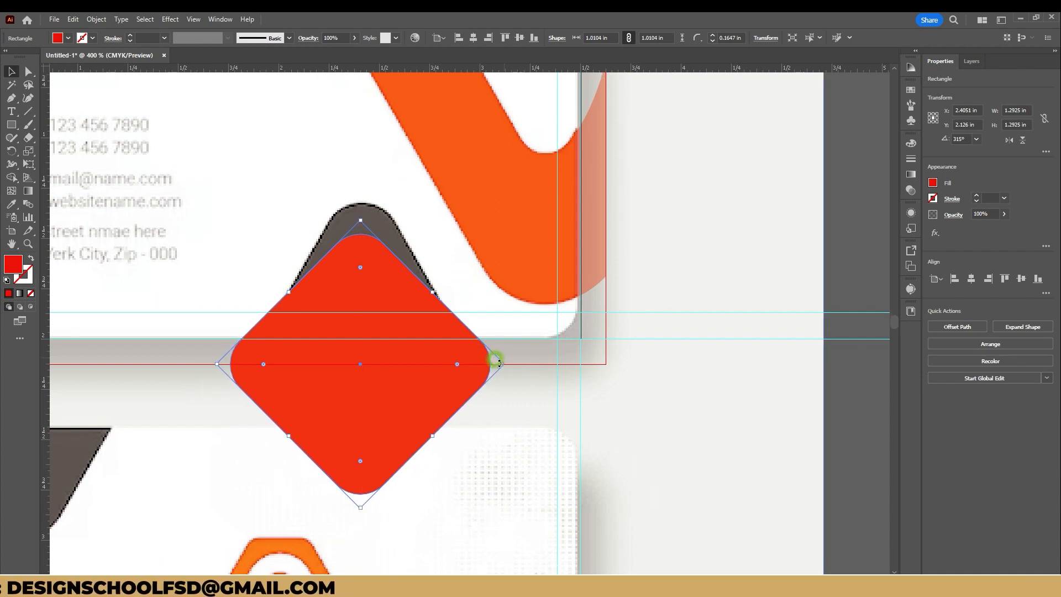
{"action": "left_click_drag", "start_coordinate": [506, 364], "coordinate": [550, 363]}
{"action": "mouse_move", "coordinate": [426, 371]}
{"action": "left_mouse_down"}
{"action": "mouse_move", "coordinate": [400, 369]}
{"action": "mouse_move", "coordinate": [409, 359]}
{"action": "left_mouse_up"}
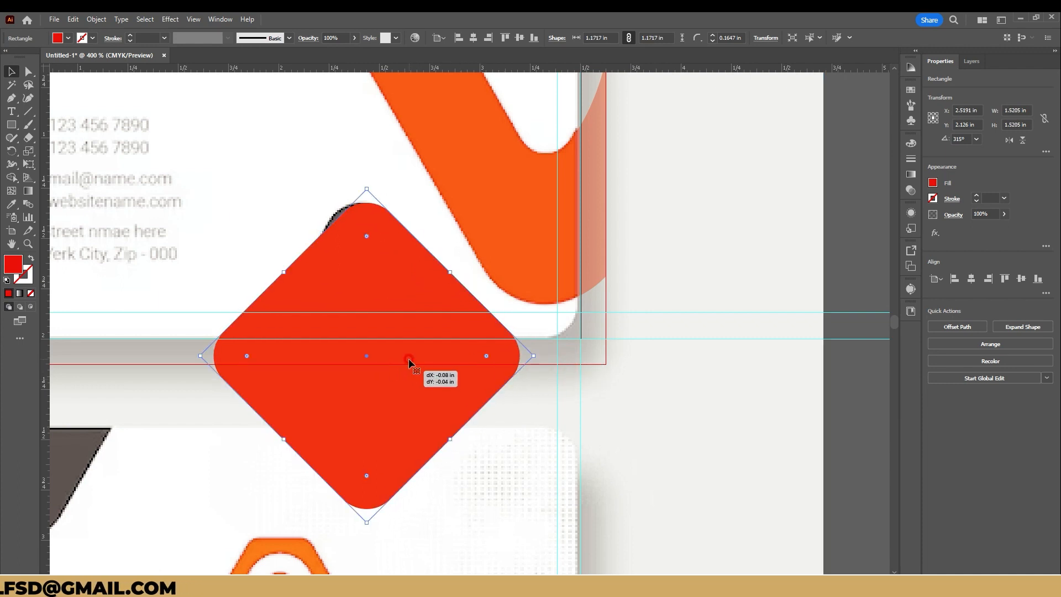
{"action": "key", "text": "Delete"}
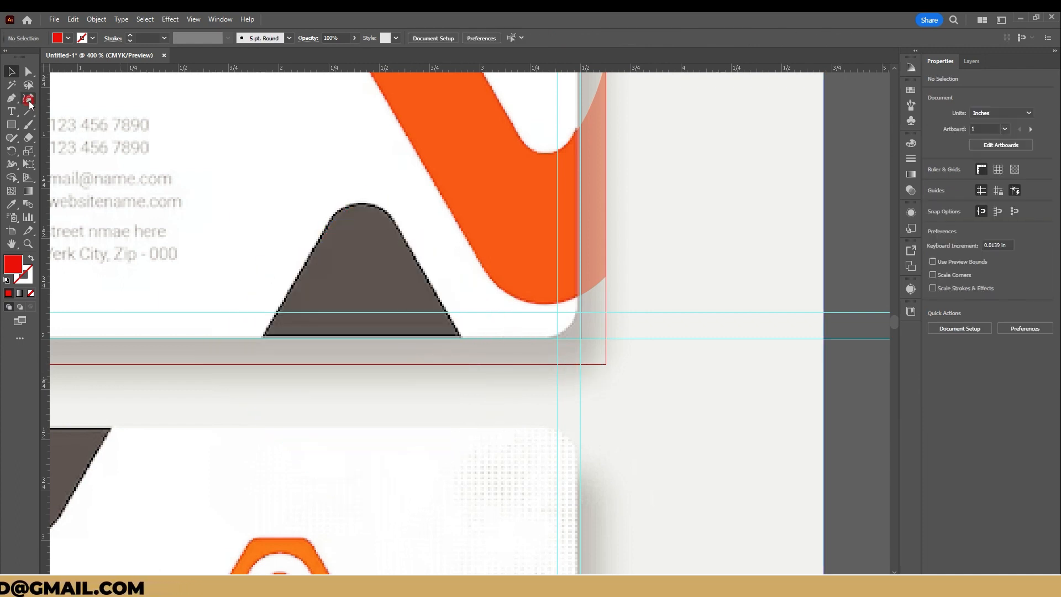
Step: Trace the upper card's dark triangle with the Pen tool as a closed four-point shape extended down to the bleed edge
{"action": "left_click", "coordinate": [10, 99]}
{"action": "left_click", "coordinate": [330, 221]}
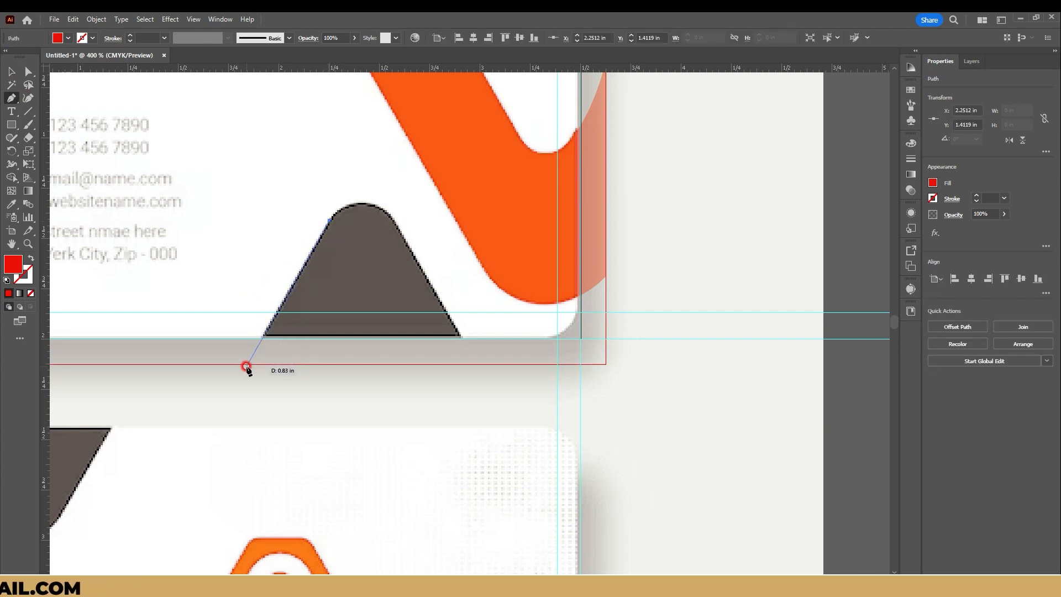
{"action": "left_click_drag", "start_coordinate": [246, 365], "coordinate": [476, 360]}
{"action": "left_click", "coordinate": [476, 364]}
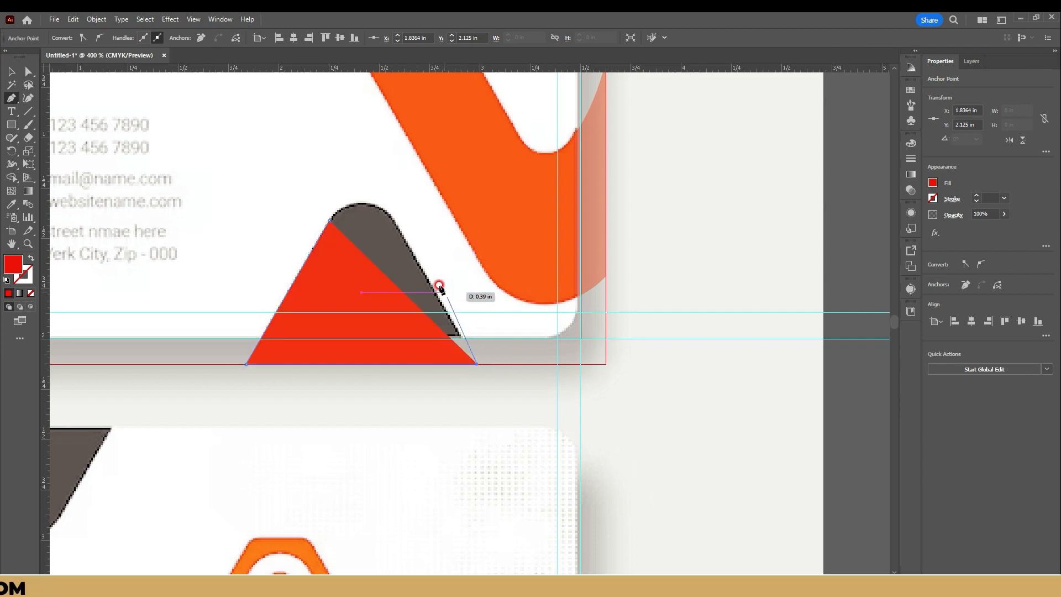
{"action": "left_click", "coordinate": [397, 226]}
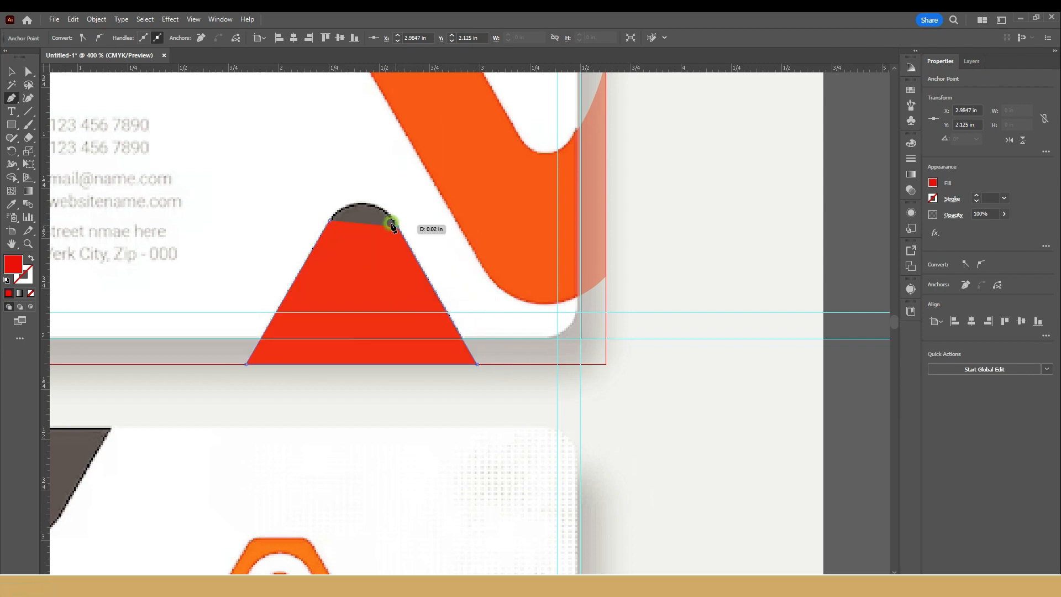
{"action": "left_click", "coordinate": [326, 227]}
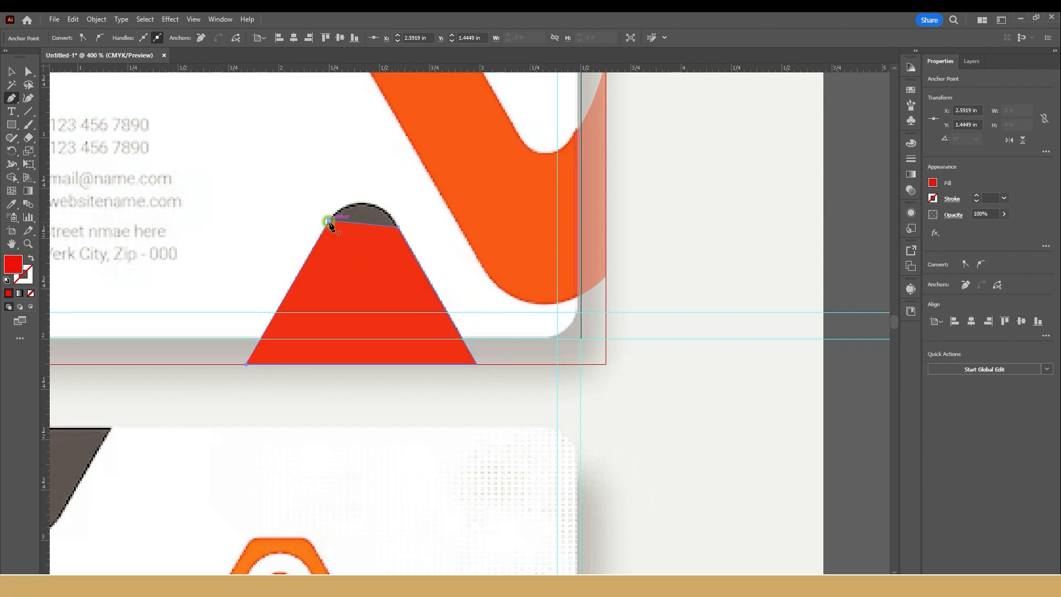
Step: Round the top of the traced triangle with the Curvature tool to match the reference, to about 1.15 x 0.79 in
{"action": "left_click", "coordinate": [30, 99]}
{"action": "left_click_drag", "start_coordinate": [399, 227], "coordinate": [373, 205]}
{"action": "scroll", "coordinate": [385, 285], "scroll_direction": "down", "scroll_amount": 5}
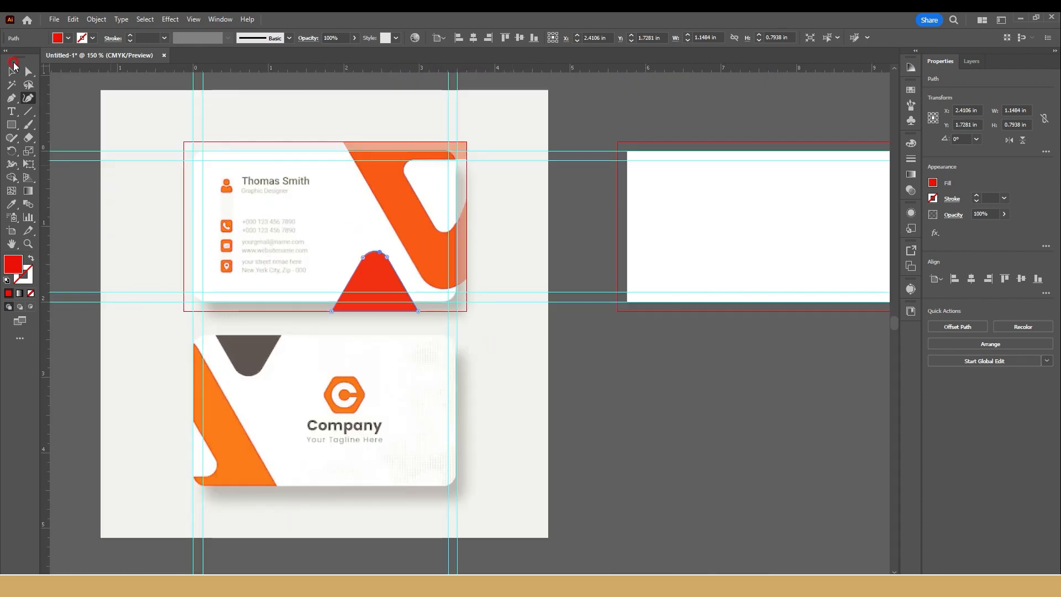
{"action": "left_click", "coordinate": [7, 74]}
Step: Move the reference image so its lower business card lines up with the second artboard
{"action": "scroll", "coordinate": [386, 389], "scroll_direction": "down", "scroll_amount": 1}
{"action": "left_click_drag", "start_coordinate": [372, 400], "coordinate": [320, 300]}
{"action": "scroll", "coordinate": [345, 304], "scroll_direction": "up", "scroll_amount": 2}
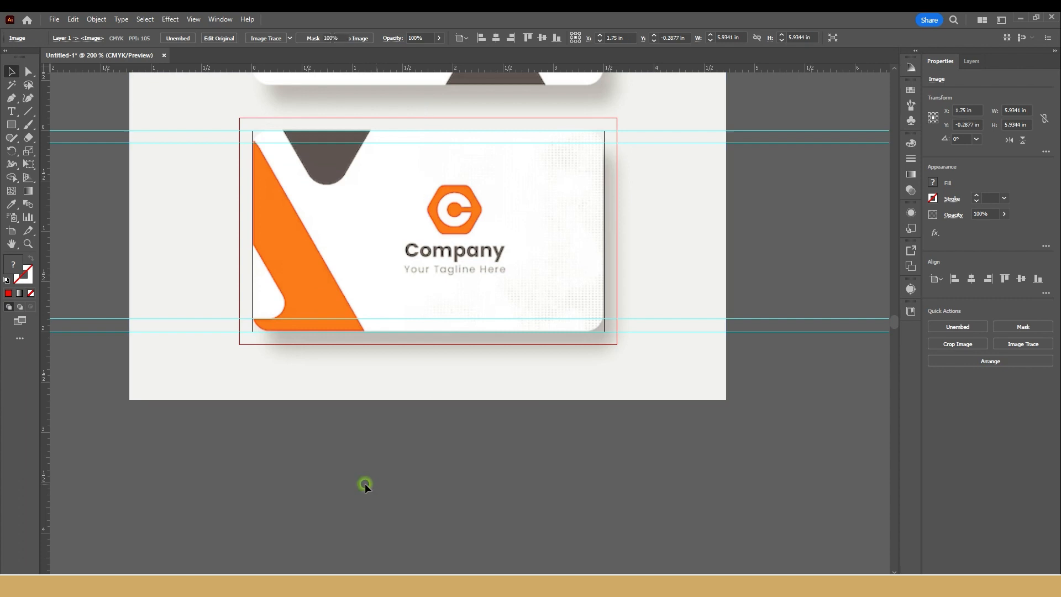
{"action": "left_click", "coordinate": [365, 483]}
Step: Trace the outer outline of the lower card's orange stripe with the Pen tool as a closed triangle reaching the left and bottom bleed edges
{"action": "left_click_drag", "start_coordinate": [237, 440], "coordinate": [260, 439]}
{"action": "scroll", "coordinate": [308, 325], "scroll_direction": "down", "scroll_amount": 1}
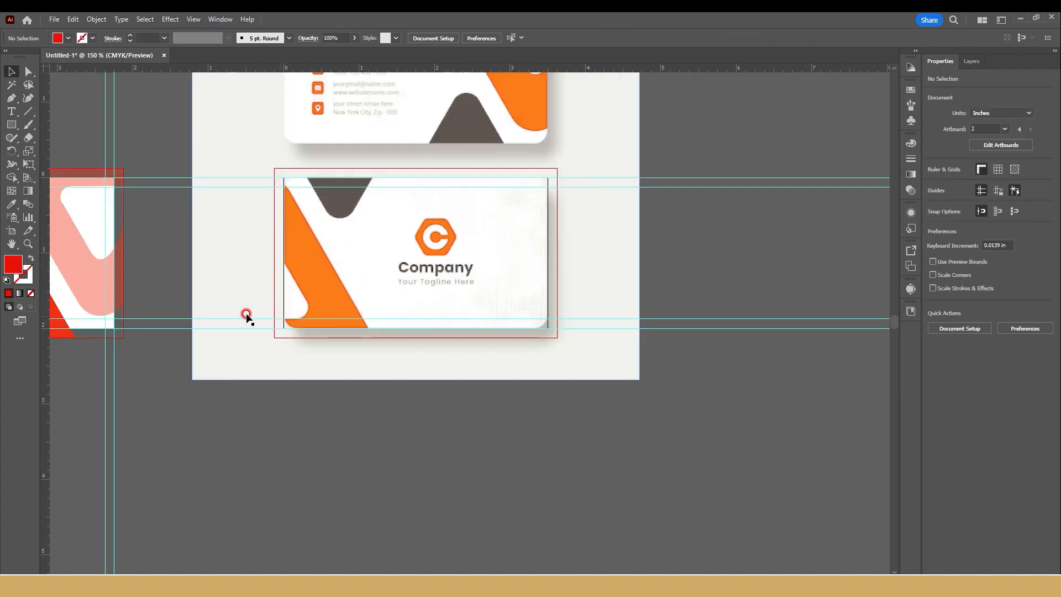
{"action": "left_click_drag", "start_coordinate": [169, 258], "coordinate": [279, 235]}
{"action": "left_click", "coordinate": [187, 239]}
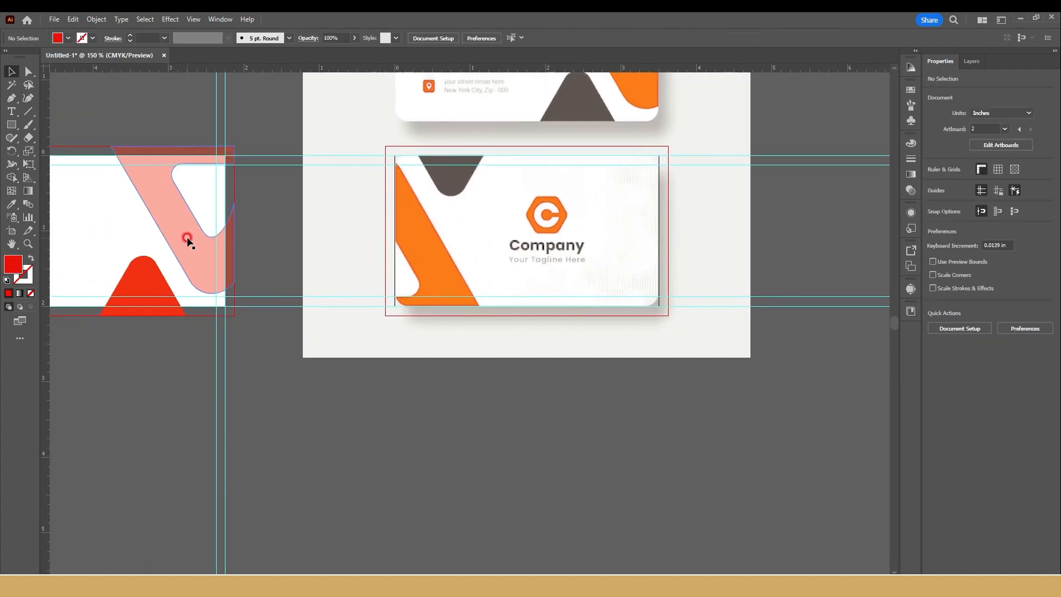
{"action": "scroll", "coordinate": [420, 220], "scroll_direction": "up", "scroll_amount": 2}
{"action": "left_click", "coordinate": [13, 100]}
{"action": "left_click", "coordinate": [261, 165]}
{"action": "left_click", "coordinate": [218, 133]}
{"action": "left_click", "coordinate": [414, 457]}
{"action": "left_click", "coordinate": [219, 464]}
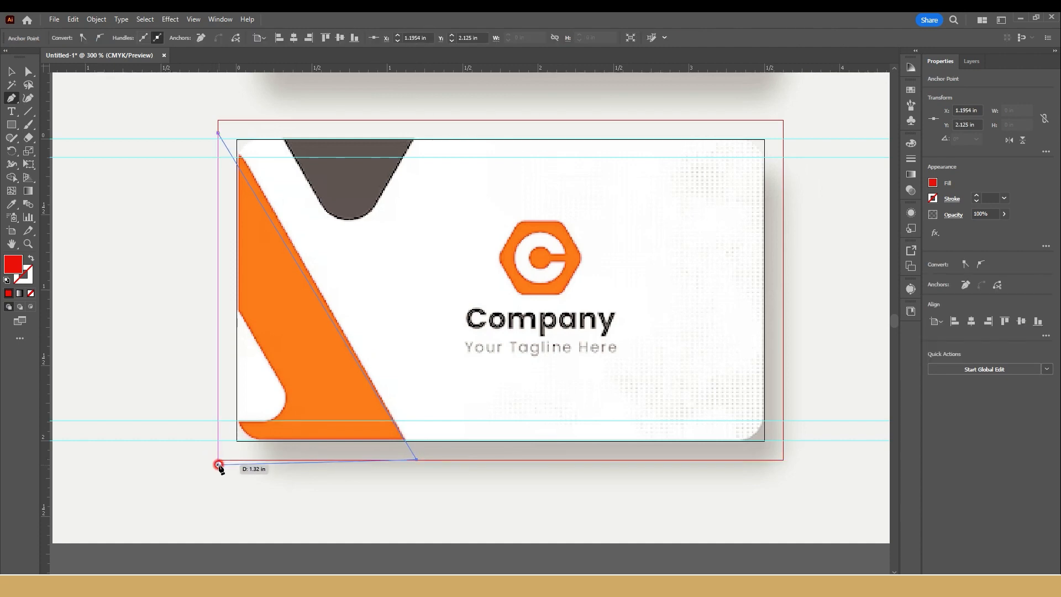
{"action": "left_click", "coordinate": [219, 135]}
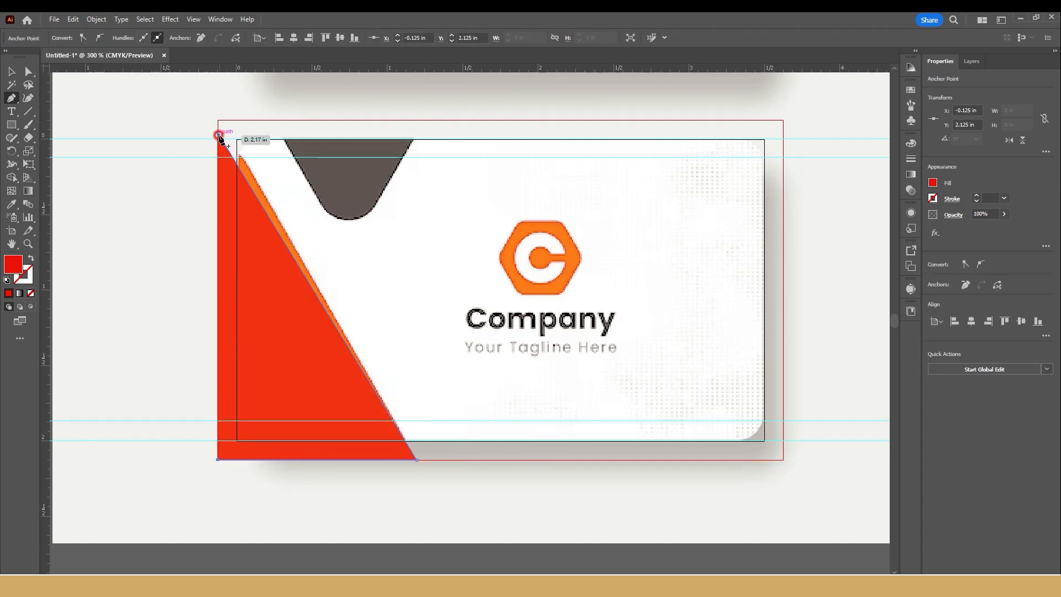
Step: Extend the triangle's top point to the upper-left bleed corner, to about 1.32 x 2.27 in, and set its opacity to 28%
{"action": "left_click", "coordinate": [31, 100]}
{"action": "left_click_drag", "start_coordinate": [217, 131], "coordinate": [218, 119]}
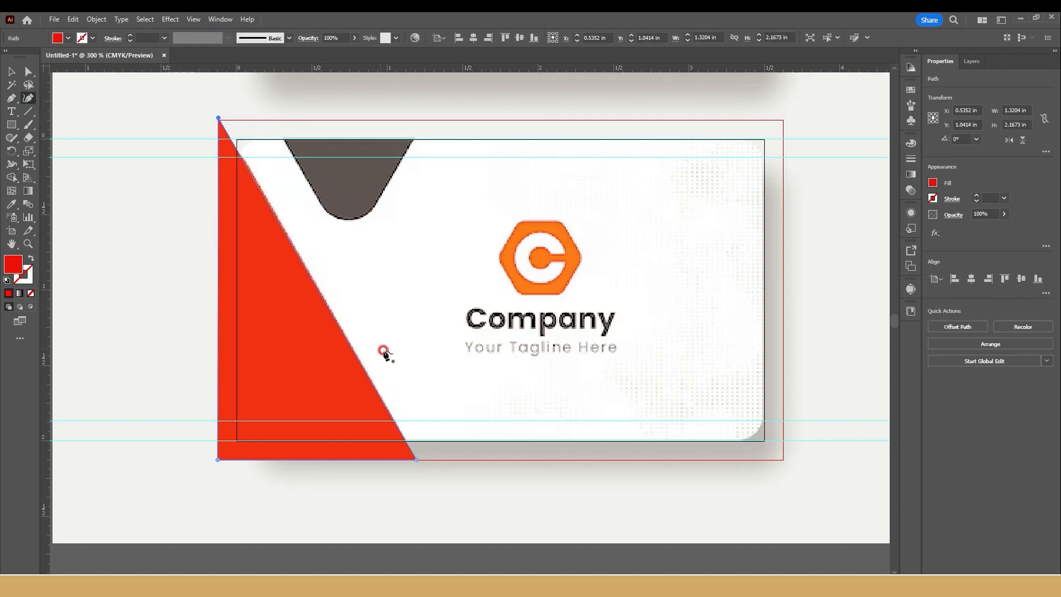
{"action": "left_click", "coordinate": [1006, 214]}
{"action": "left_click_drag", "start_coordinate": [1007, 228], "coordinate": [973, 227]}
{"action": "left_click", "coordinate": [133, 151]}
Step: Trace the white cutout at the lower card's left edge with the Pen tool as a closed four-point shape extending past the bleed
{"action": "key", "text": "p"}
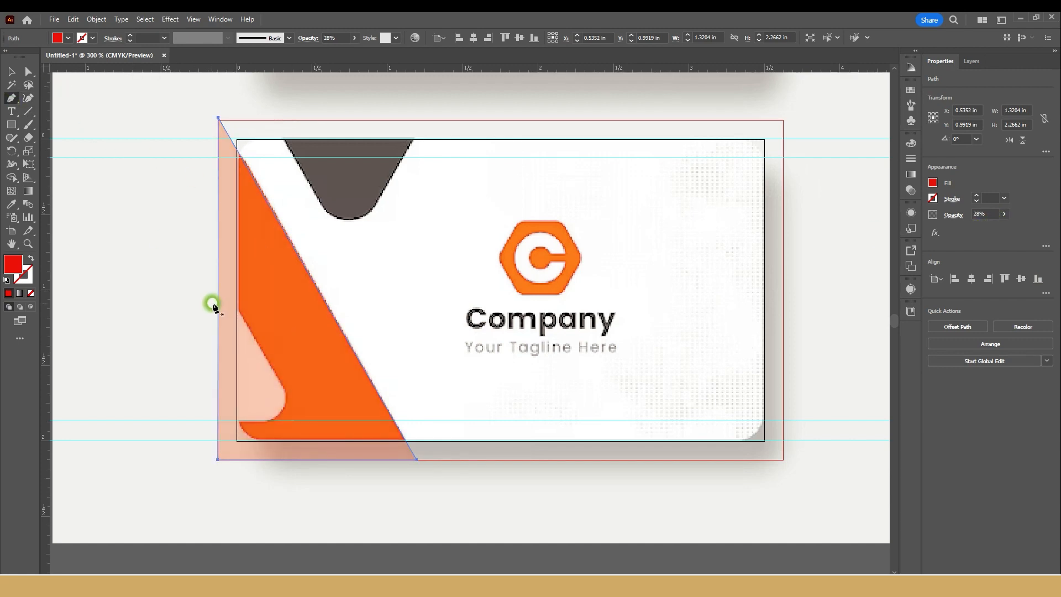
{"action": "left_click", "coordinate": [285, 391]}
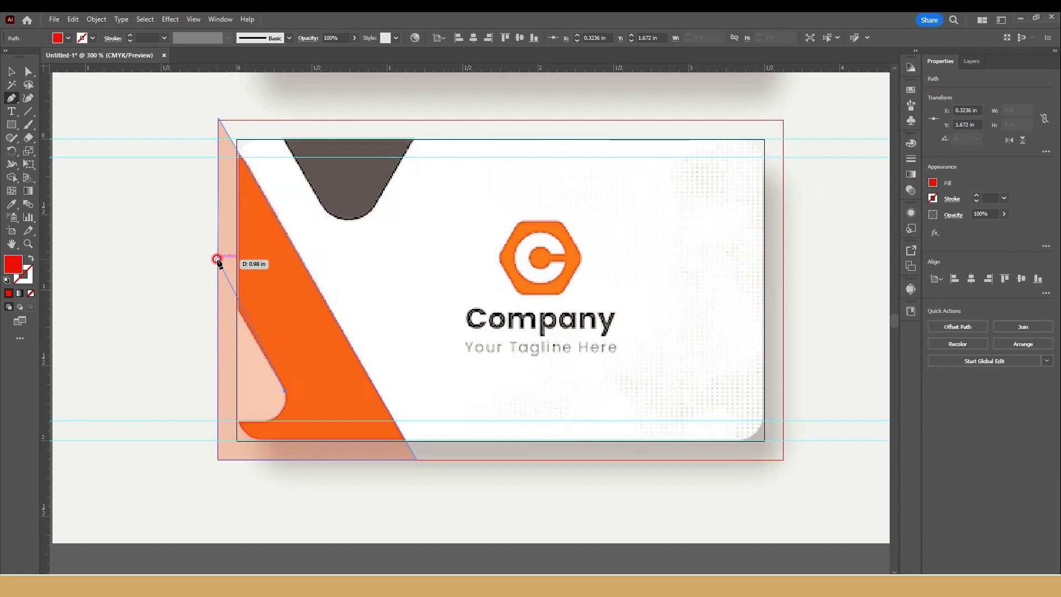
{"action": "left_click_drag", "start_coordinate": [201, 243], "coordinate": [199, 424]}
{"action": "left_click", "coordinate": [201, 420]}
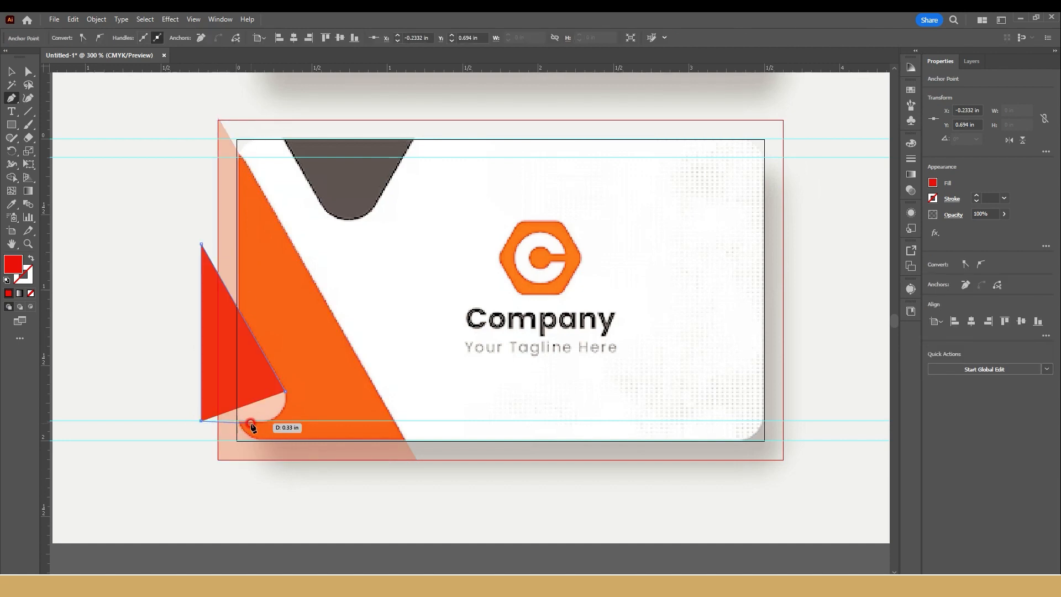
{"action": "left_click", "coordinate": [266, 421]}
{"action": "left_click", "coordinate": [285, 392]}
Step: Round the cutout shape's lower-right corner with the Curvature tool, to about 0.56 x 1.18 in
{"action": "left_click", "coordinate": [30, 100]}
{"action": "scroll", "coordinate": [258, 440], "scroll_direction": "up", "scroll_amount": 2}
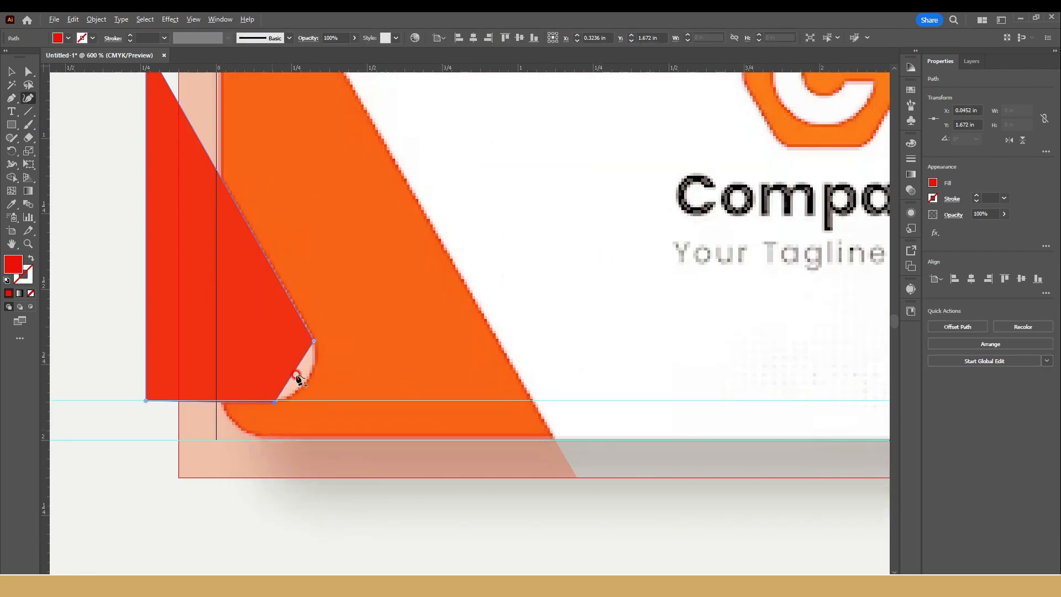
{"action": "left_click_drag", "start_coordinate": [297, 367], "coordinate": [309, 380]}
{"action": "scroll", "coordinate": [282, 386], "scroll_direction": "down", "scroll_amount": 4}
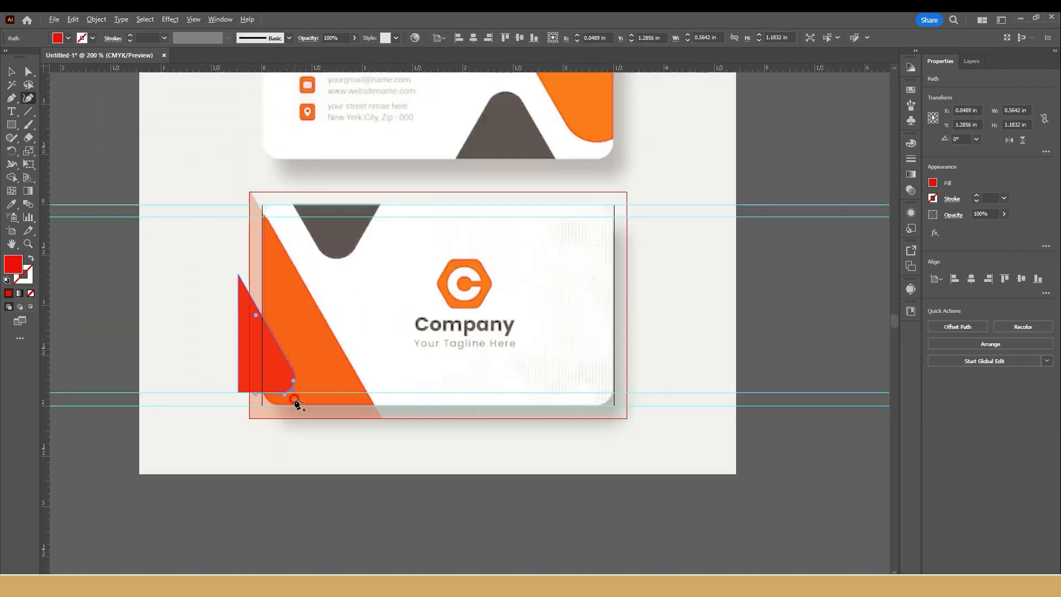
Step: Subtract the cutout shape from the second card's large triangle with Minus Front
{"action": "left_click", "coordinate": [321, 366], "text": "shift"}
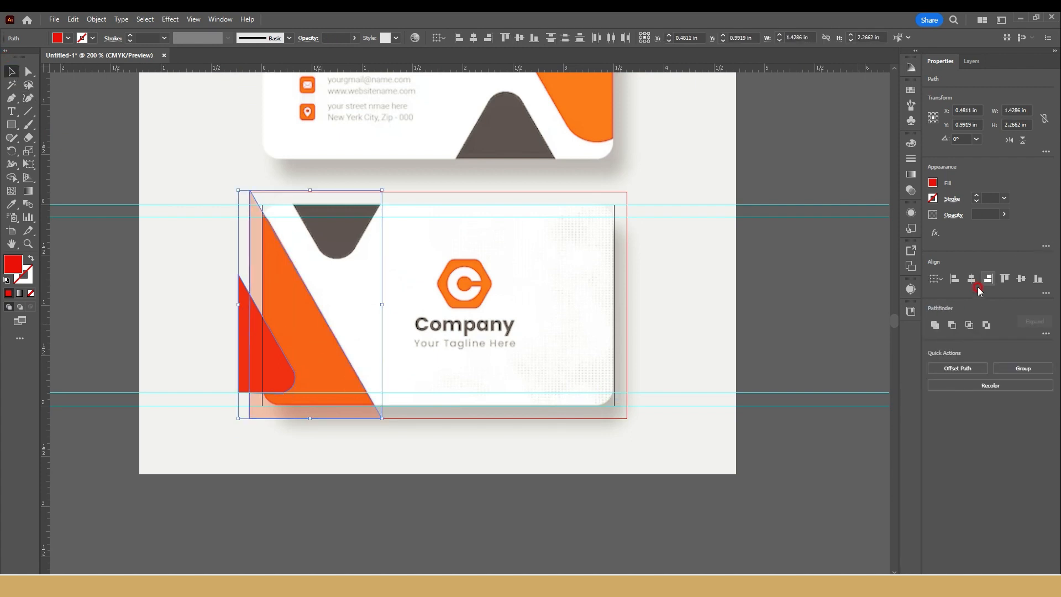
{"action": "left_click", "coordinate": [953, 325]}
{"action": "left_click", "coordinate": [239, 200]}
{"action": "left_click", "coordinate": [187, 145]}
Step: Place a copy of the first card's rounded triangle, rotated 180°, at the second card's top edge and move the reference image off the artboards
{"action": "scroll", "coordinate": [355, 246], "scroll_direction": "left", "scroll_amount": 5}
{"action": "left_click", "coordinate": [249, 379]}
{"action": "left_click_drag", "start_coordinate": [249, 379], "coordinate": [579, 224]}
{"action": "left_click_drag", "start_coordinate": [558, 164], "coordinate": [362, 61]}
{"action": "left_click_drag", "start_coordinate": [504, 124], "coordinate": [674, 212]}
{"action": "scroll", "coordinate": [684, 253], "scroll_direction": "down", "scroll_amount": 3}
{"action": "left_click_drag", "start_coordinate": [718, 255], "coordinate": [229, 152]}
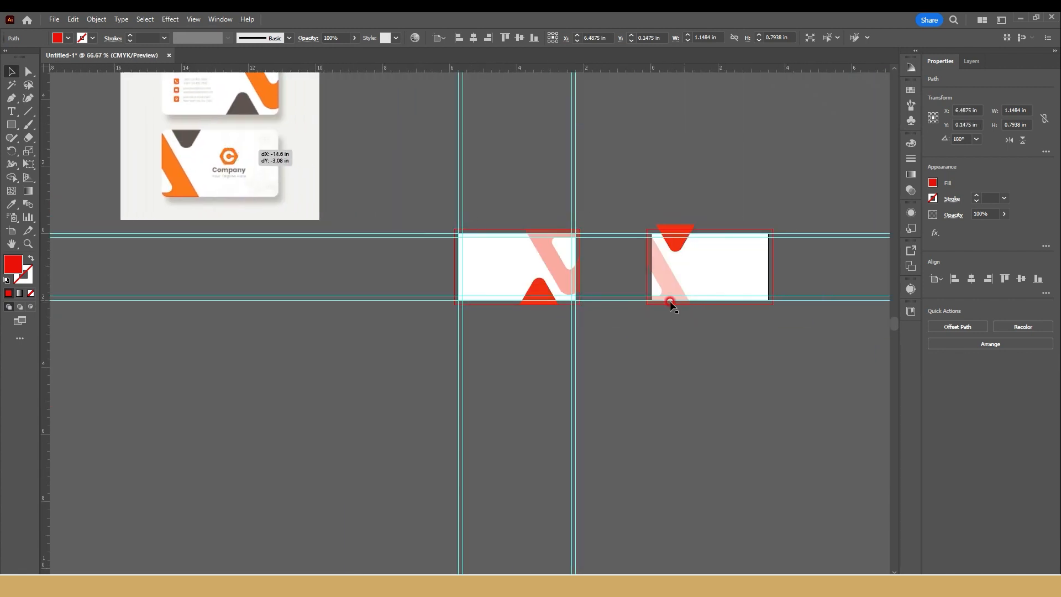
Step: Fill both rounded triangles with the dark color sampled from the reference card's triangle
{"action": "left_click", "coordinate": [671, 240], "text": "shift"}
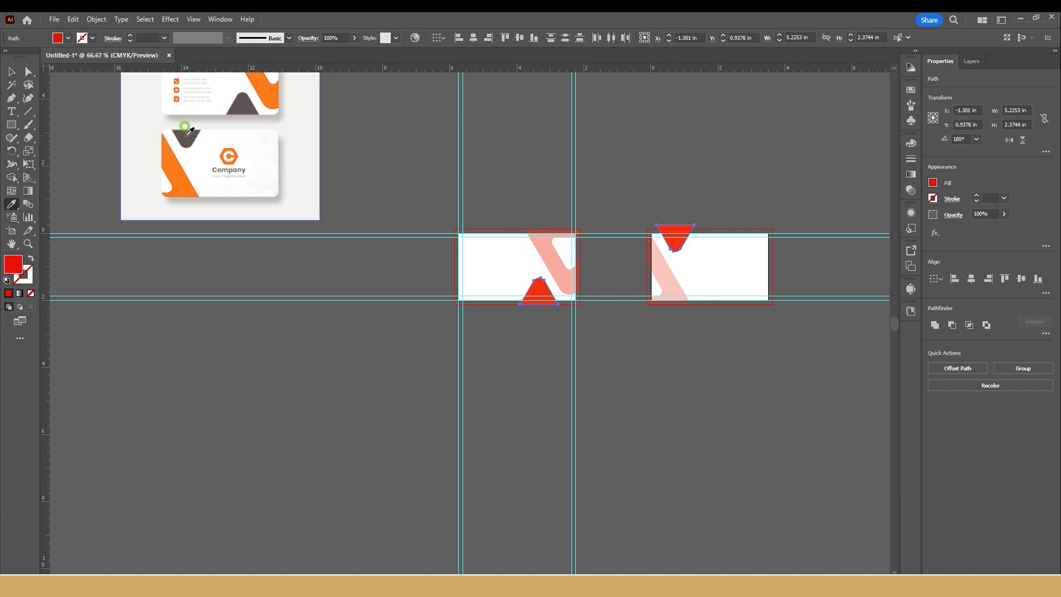
{"action": "left_click", "coordinate": [183, 136]}
{"action": "left_click", "coordinate": [11, 72]}
Step: Set the opacity of both cards' stripe shapes to 100%
{"action": "left_click", "coordinate": [546, 248]}
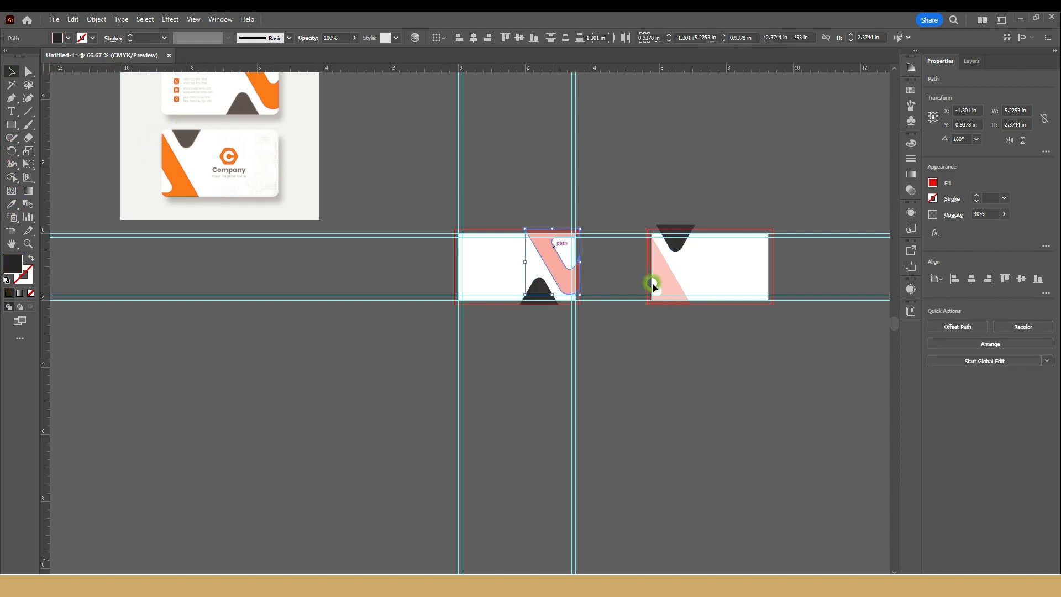
{"action": "left_click", "coordinate": [652, 283], "text": "shift"}
{"action": "left_click_drag", "start_coordinate": [962, 228], "coordinate": [1056, 235]}
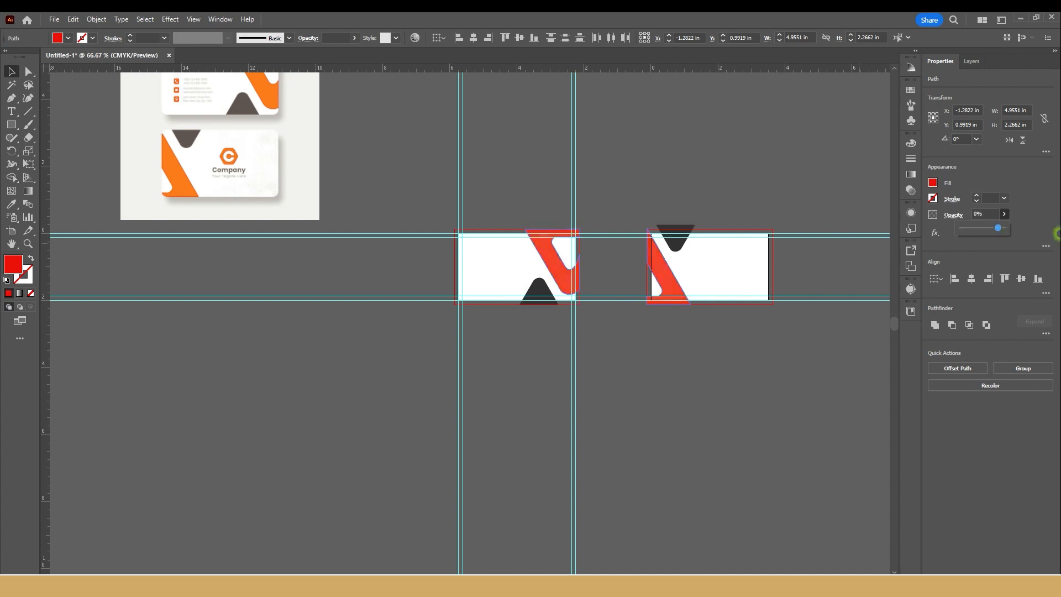
{"action": "left_click", "coordinate": [479, 153]}
{"action": "scroll", "coordinate": [461, 211], "scroll_direction": "up", "scroll_amount": 1}
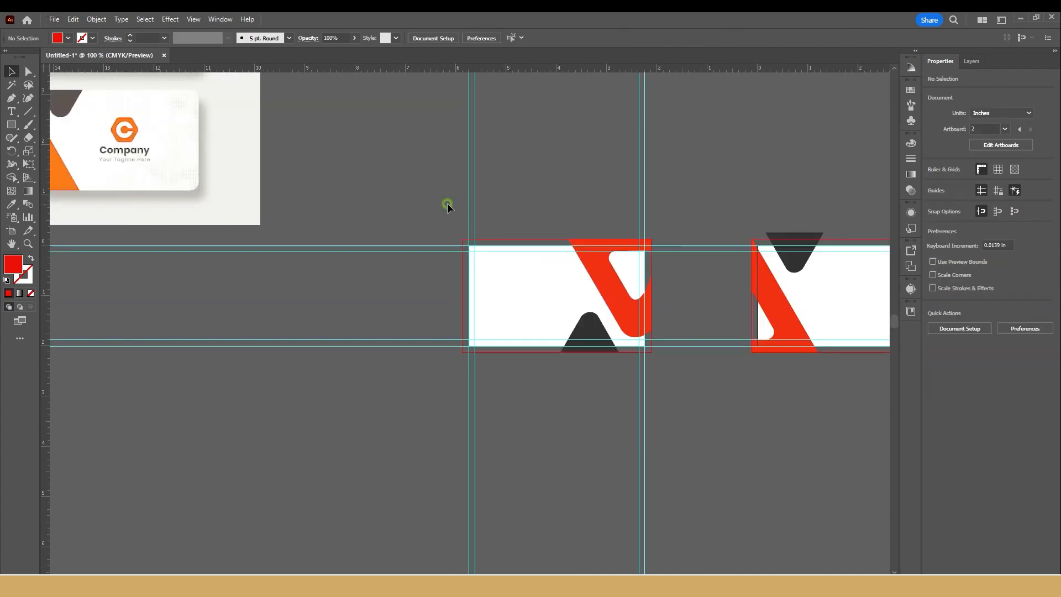
Step: Move the reference image directly beside the first card so that both can be compared
{"action": "scroll", "coordinate": [402, 236], "scroll_direction": "down", "scroll_amount": 1}
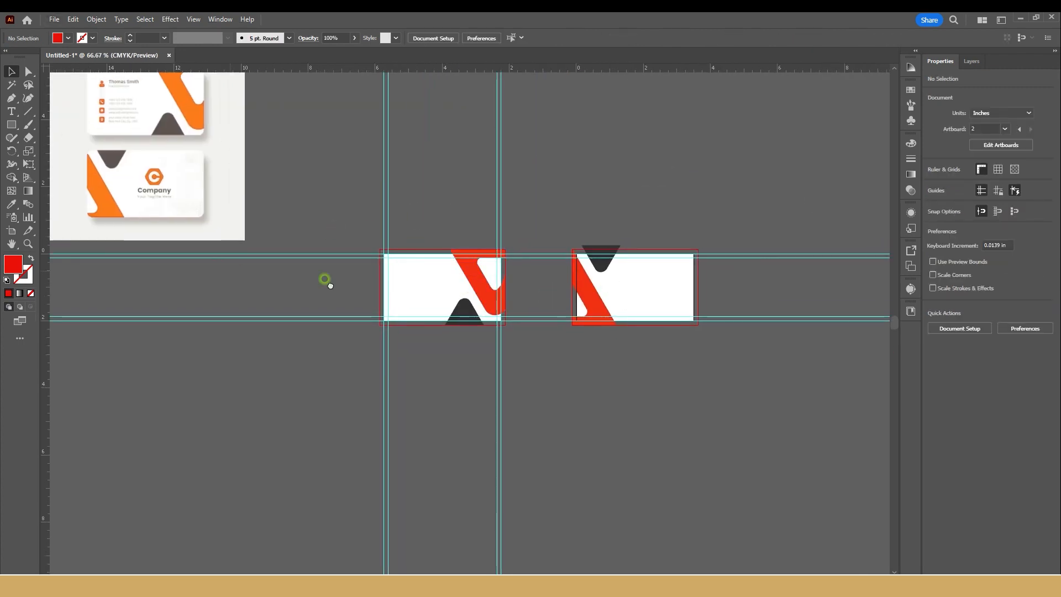
{"action": "scroll", "coordinate": [330, 285], "scroll_direction": "left", "scroll_amount": 3}
{"action": "left_click_drag", "start_coordinate": [308, 108], "coordinate": [475, 330]}
{"action": "scroll", "coordinate": [474, 330], "scroll_direction": "up", "scroll_amount": 2}
{"action": "left_click_drag", "start_coordinate": [471, 400], "coordinate": [151, 174]}
{"action": "scroll", "coordinate": [344, 244], "scroll_direction": "down", "scroll_amount": 3}
{"action": "scroll", "coordinate": [343, 244], "scroll_direction": "right", "scroll_amount": 3}
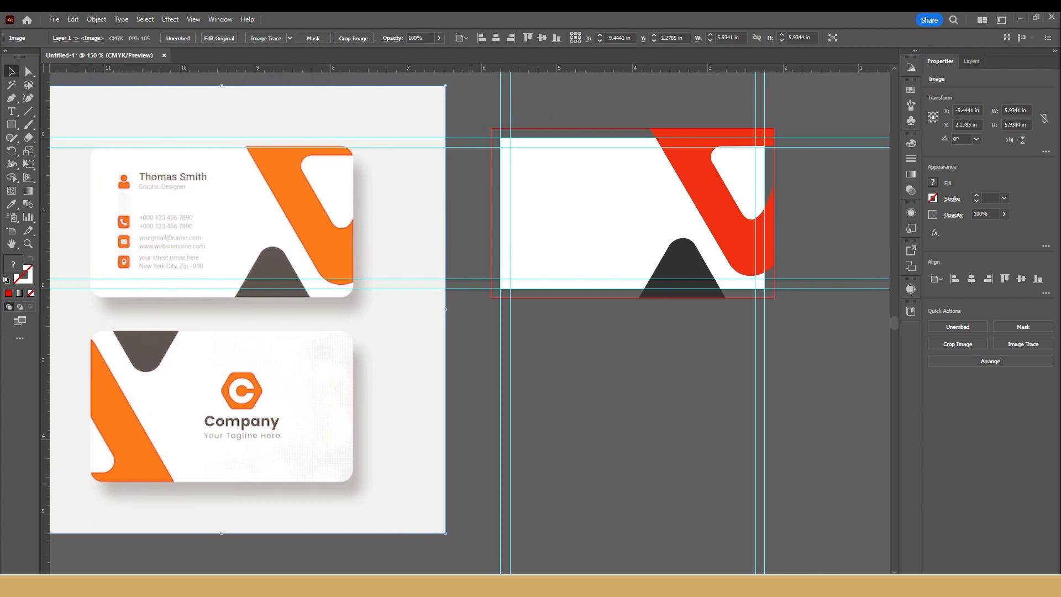
Step: Switch to the browser, open flaticon.com in a new tab and search for "person" icons
{"action": "left_click", "coordinate": [373, 586]}
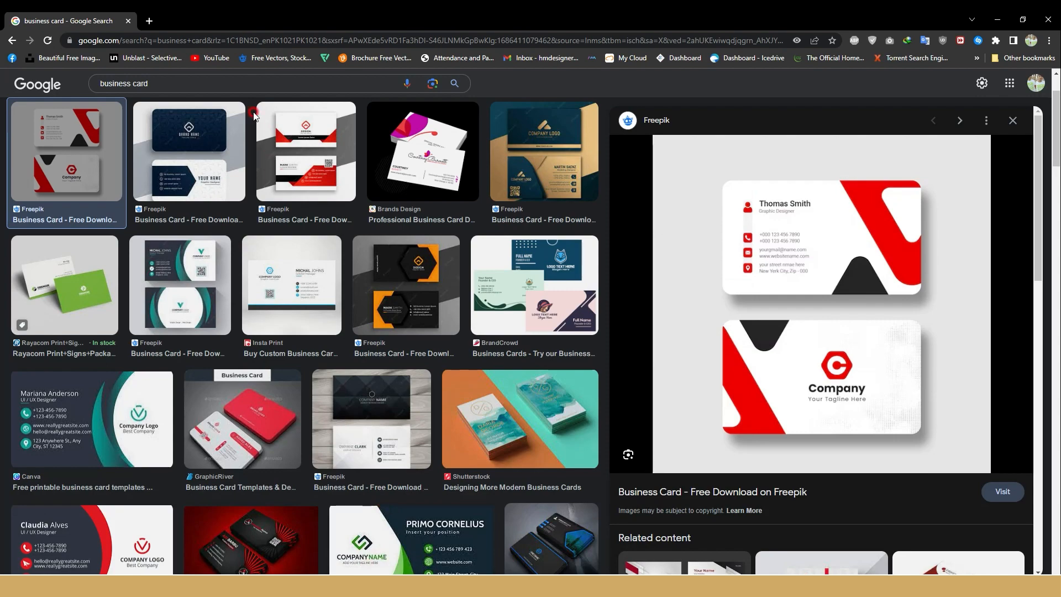
{"action": "left_click", "coordinate": [150, 22]}
{"action": "type", "text": "flaticon.com"}
{"action": "key", "text": "Return"}
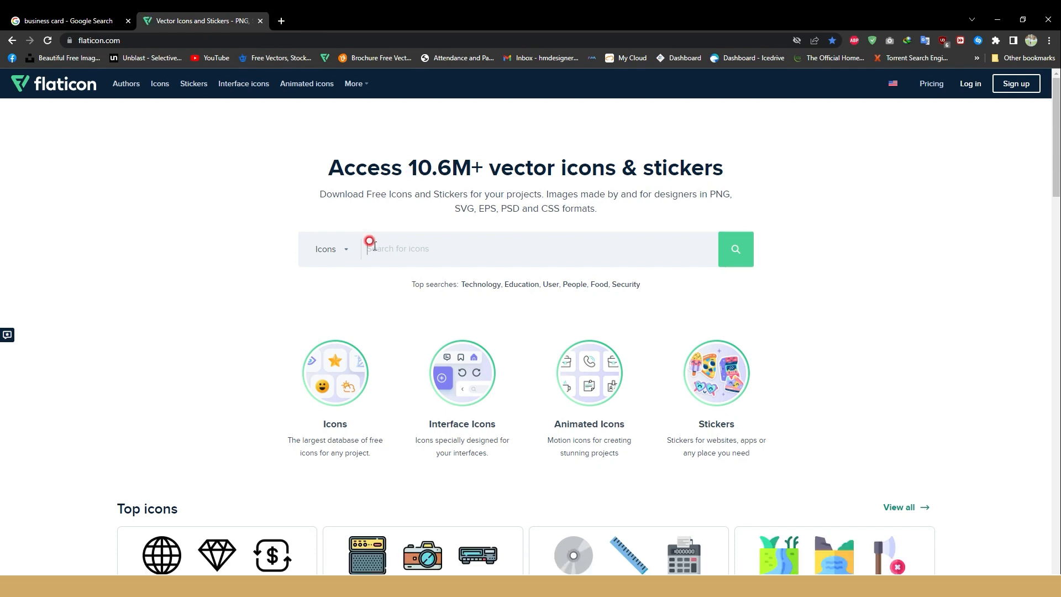
{"action": "key", "text": "Return"}
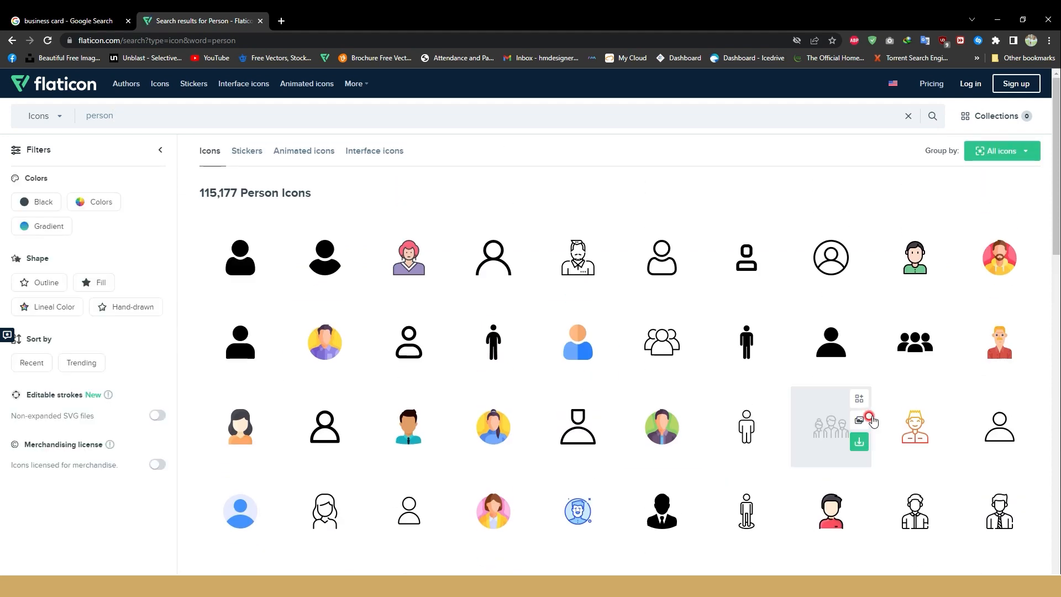
Step: Download the first solid black person icon as a 512px PNG and open the downloaded file
{"action": "left_click", "coordinate": [270, 279]}
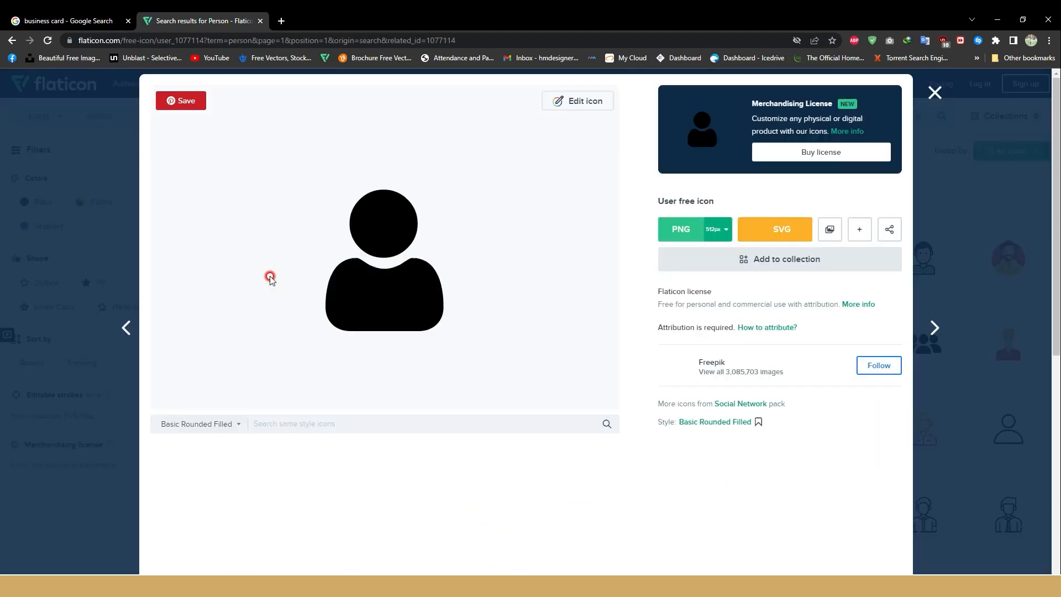
{"action": "left_click", "coordinate": [716, 231]}
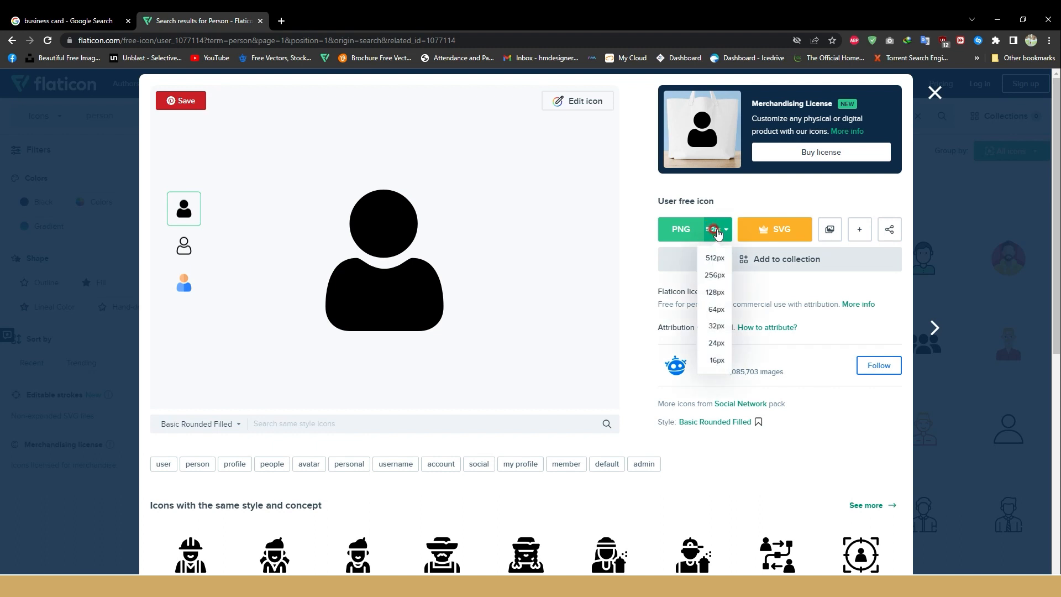
{"action": "left_click", "coordinate": [685, 242]}
{"action": "left_click", "coordinate": [781, 394]}
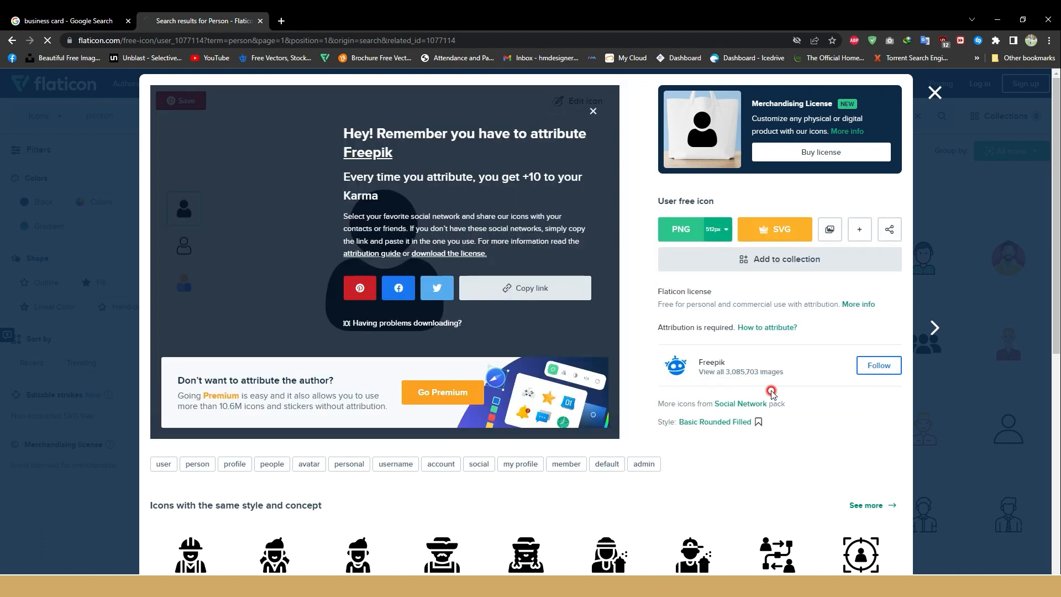
{"action": "left_click", "coordinate": [41, 570]}
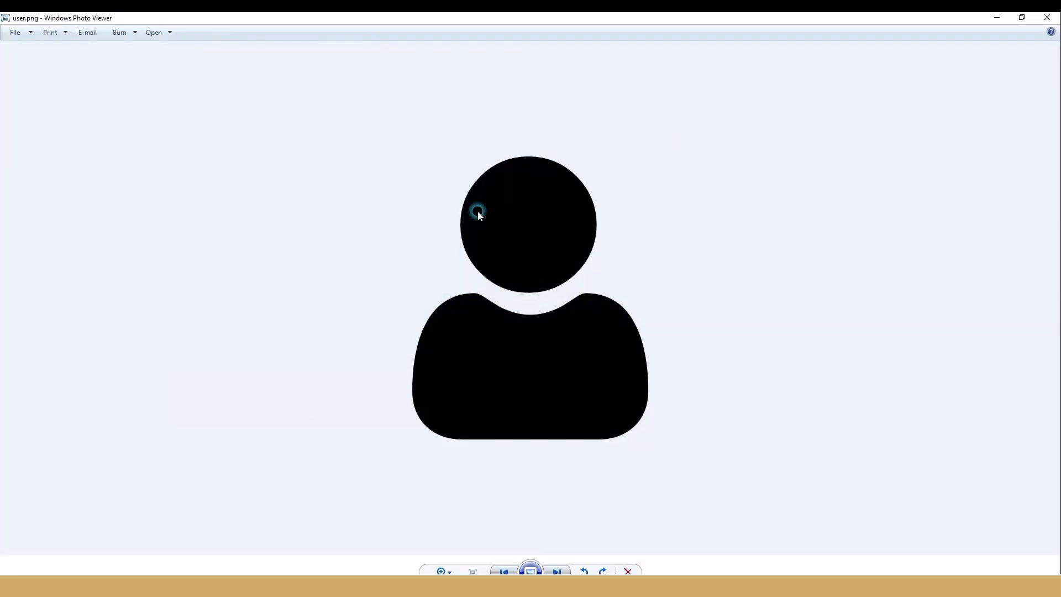
Step: Copy the user.png picture from the photo viewer and paste it into the Illustrator document below the second card
{"action": "right_click", "coordinate": [477, 211]}
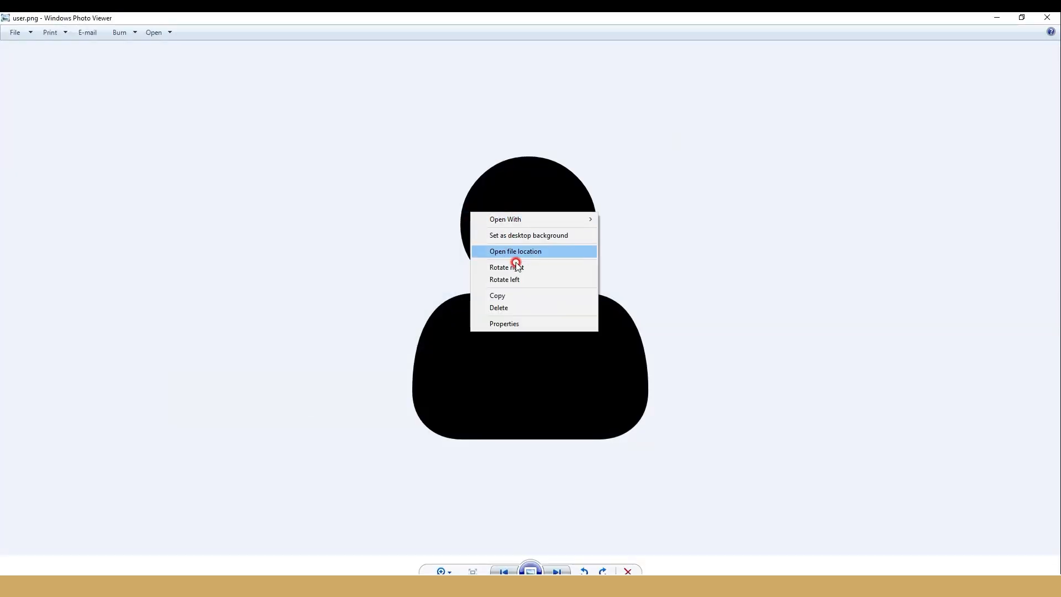
{"action": "left_click", "coordinate": [504, 295]}
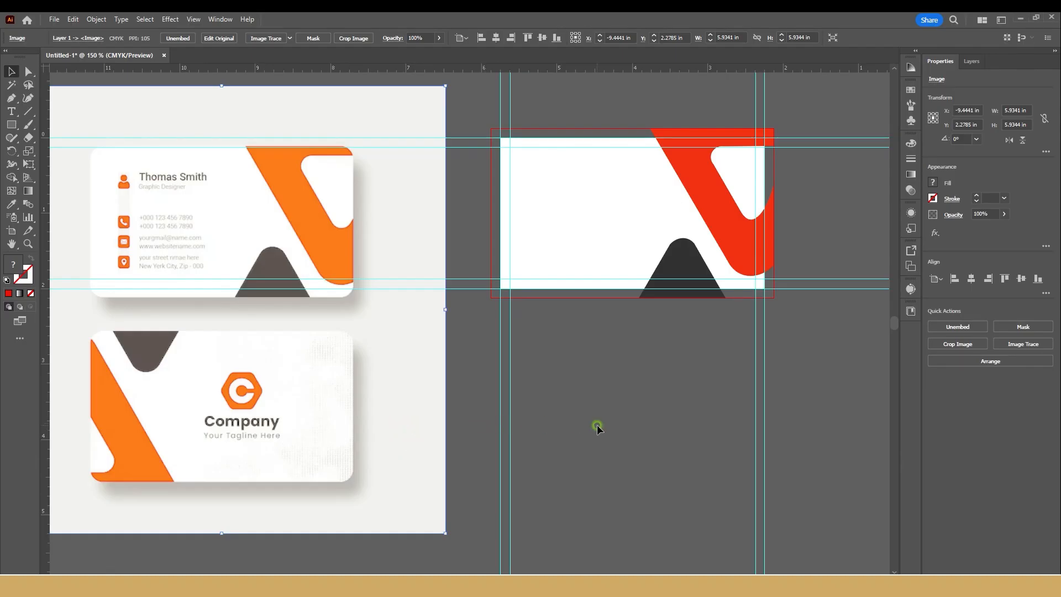
{"action": "left_click", "coordinate": [597, 429]}
{"action": "key", "text": "ctrl+v"}
{"action": "scroll", "coordinate": [589, 428], "scroll_direction": "down", "scroll_amount": 1}
{"action": "left_click_drag", "start_coordinate": [586, 424], "coordinate": [683, 444]}
Step: Trace the pasted person icon with the Silhouettes preset and expand the tracing into vector shapes
{"action": "left_click", "coordinate": [1024, 362]}
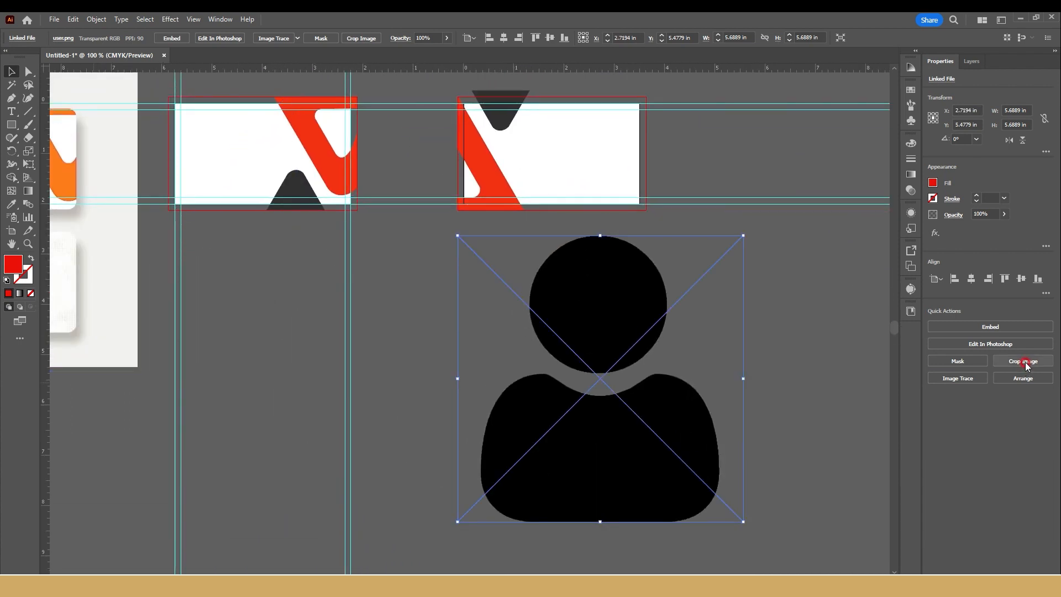
{"action": "left_click", "coordinate": [957, 379]}
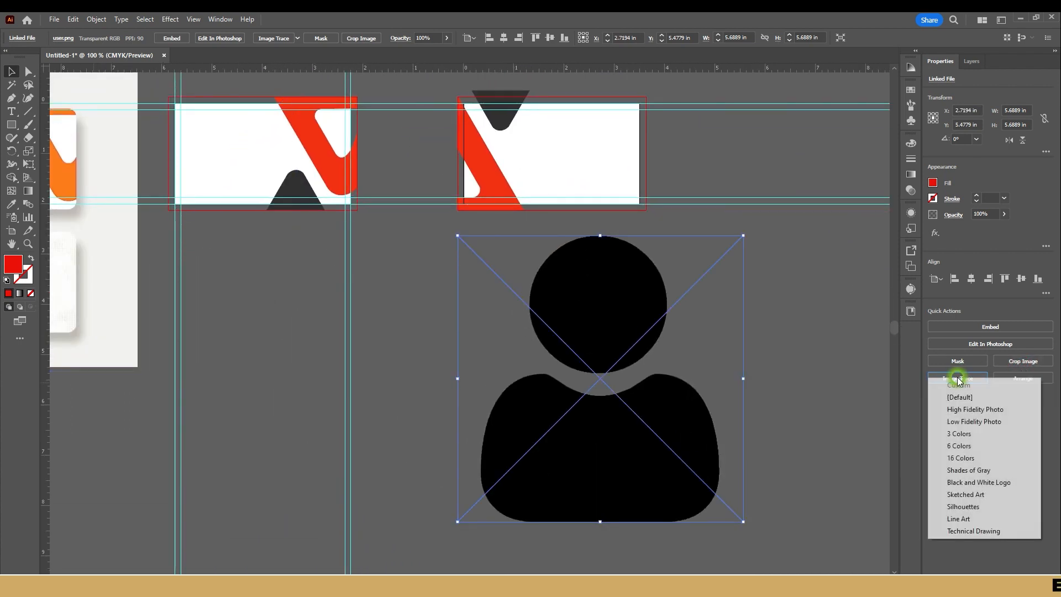
{"action": "left_click", "coordinate": [962, 505]}
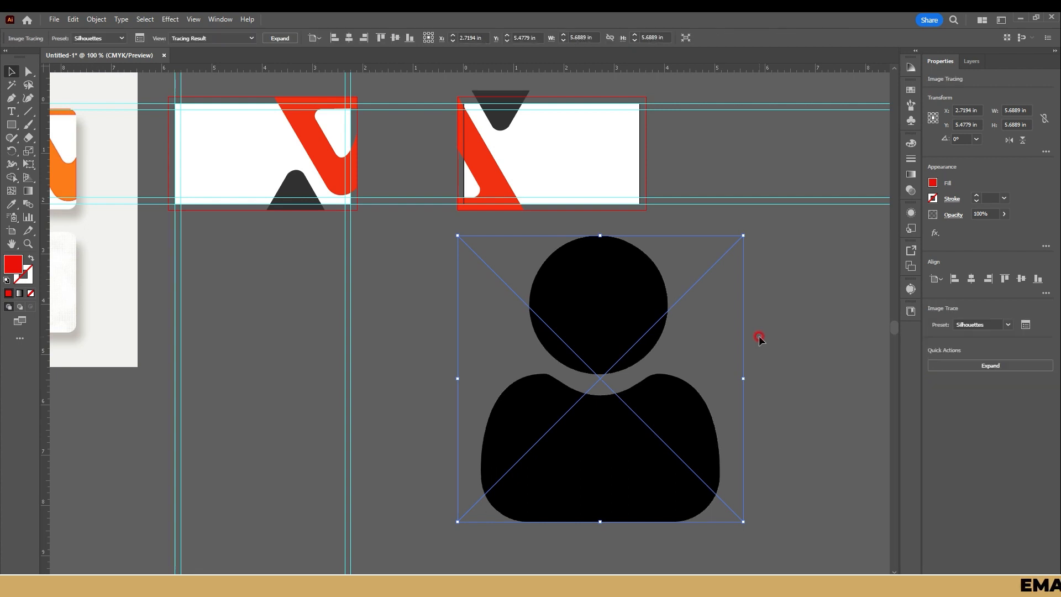
{"action": "left_click", "coordinate": [952, 365]}
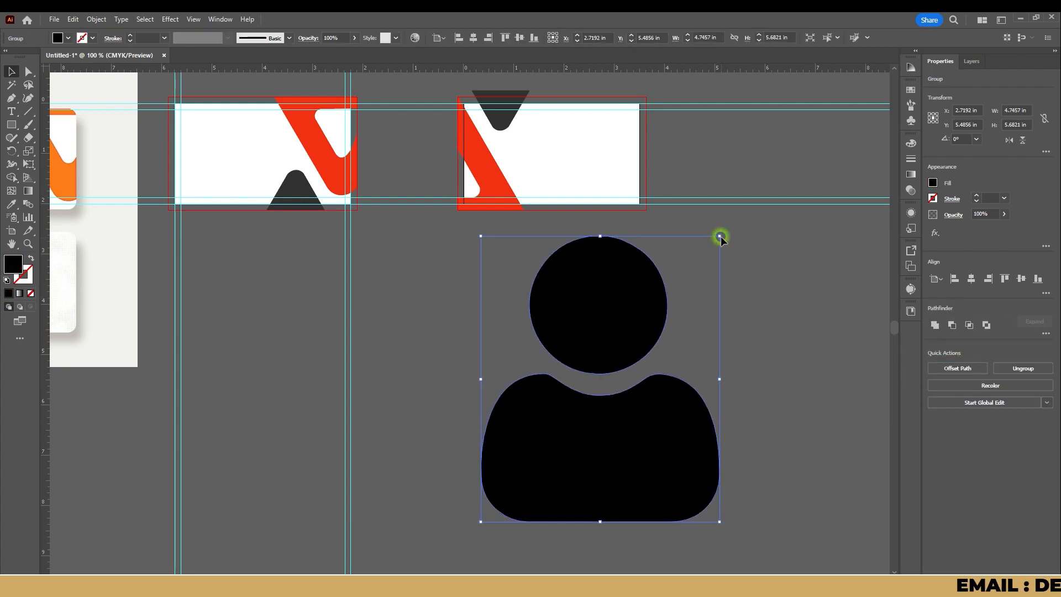
Step: Scale the person icon to about 0.16 x 0.19 in and place it inside the first card's upper-left corner
{"action": "left_click_drag", "start_coordinate": [720, 237], "coordinate": [504, 223]}
{"action": "key", "text": "space"}
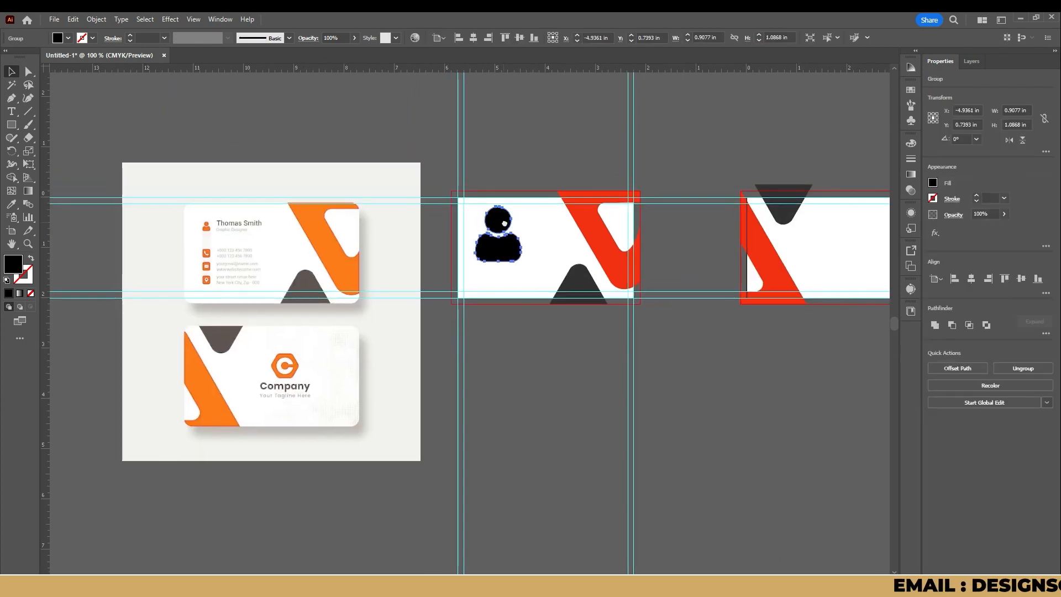
{"action": "scroll", "coordinate": [253, 217], "scroll_direction": "up", "scroll_amount": 3}
{"action": "scroll", "coordinate": [533, 276], "scroll_direction": "down", "scroll_amount": 2}
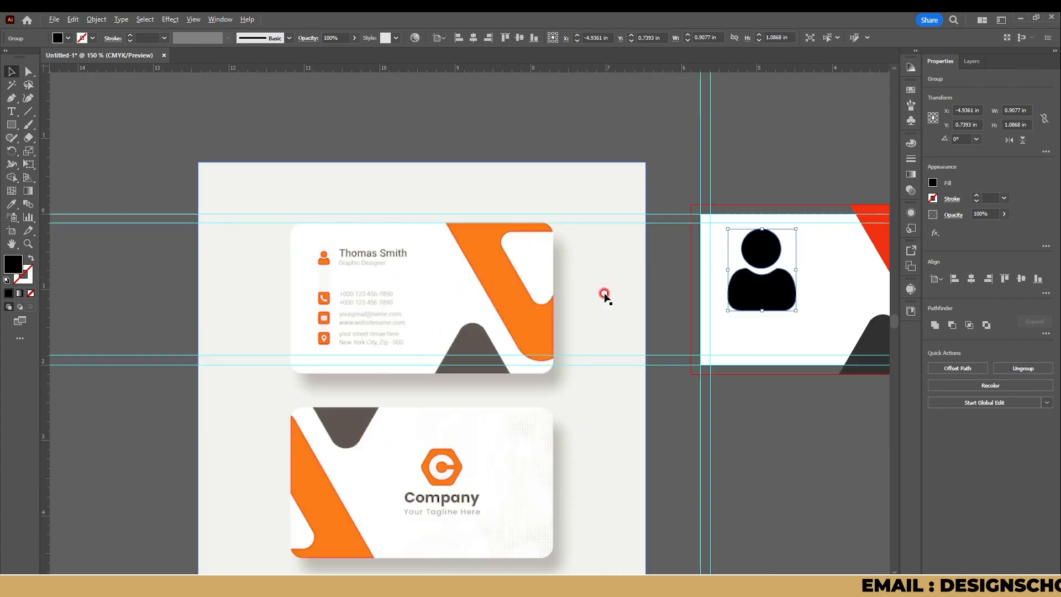
{"action": "key", "text": "space"}
{"action": "left_click_drag", "start_coordinate": [719, 280], "coordinate": [414, 253]}
{"action": "scroll", "coordinate": [436, 253], "scroll_direction": "up", "scroll_amount": 2}
{"action": "left_click_drag", "start_coordinate": [544, 312], "coordinate": [408, 180]}
Step: Fill the person icon with the red sampled from the first card's stripe
{"action": "left_click", "coordinate": [12, 213]}
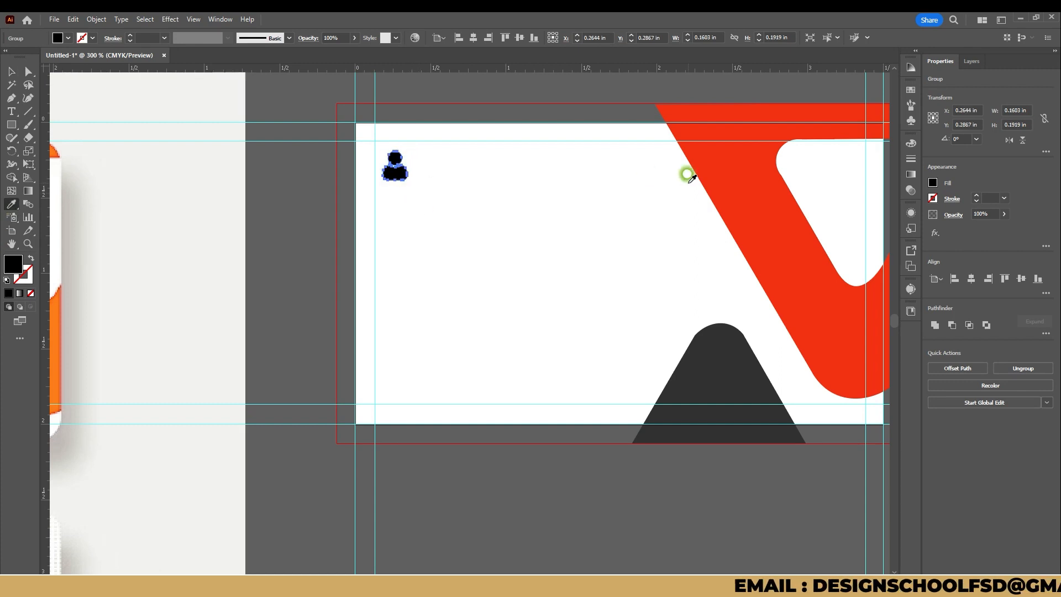
{"action": "left_click", "coordinate": [691, 173]}
{"action": "key", "text": "v"}
{"action": "left_click", "coordinate": [505, 216]}
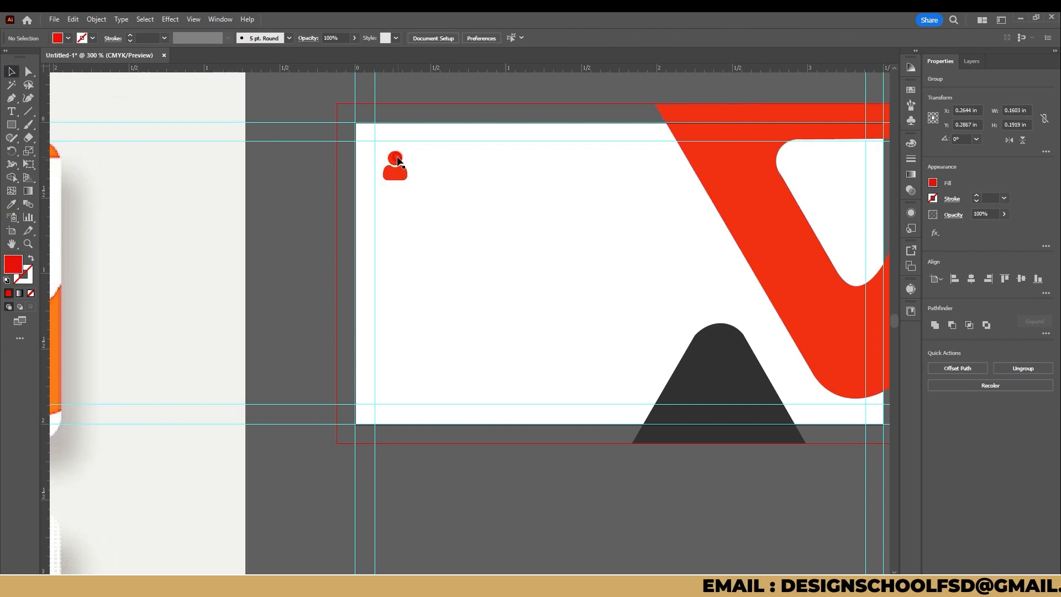
Step: Add a "Lorem ipsum" text line to the right of the person icon and set its font to Lexend
{"action": "left_click", "coordinate": [19, 111]}
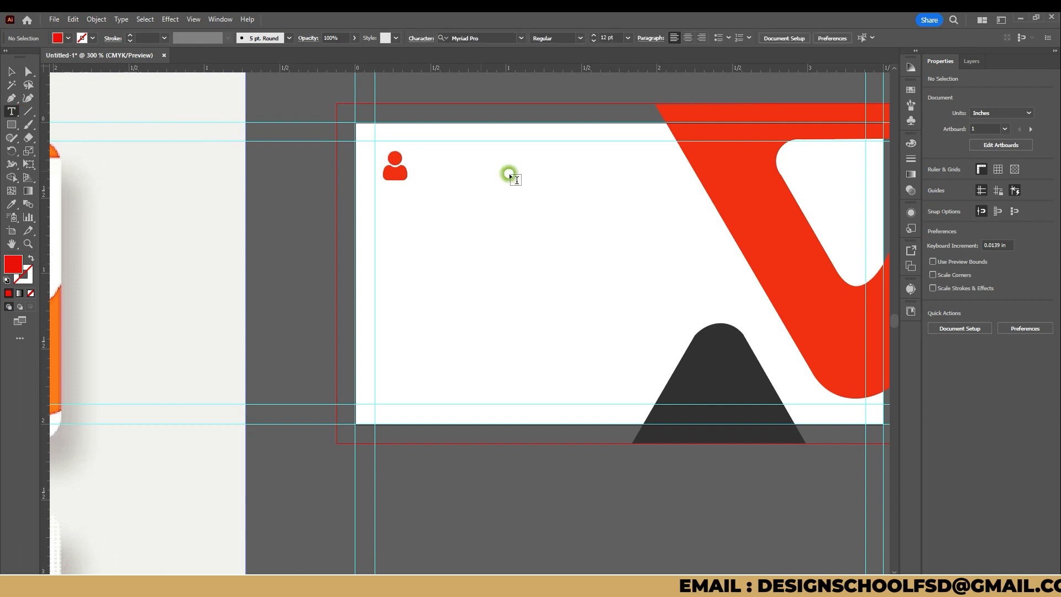
{"action": "left_click", "coordinate": [458, 160]}
{"action": "key", "text": "Escape"}
{"action": "left_click_drag", "start_coordinate": [560, 156], "coordinate": [543, 169]}
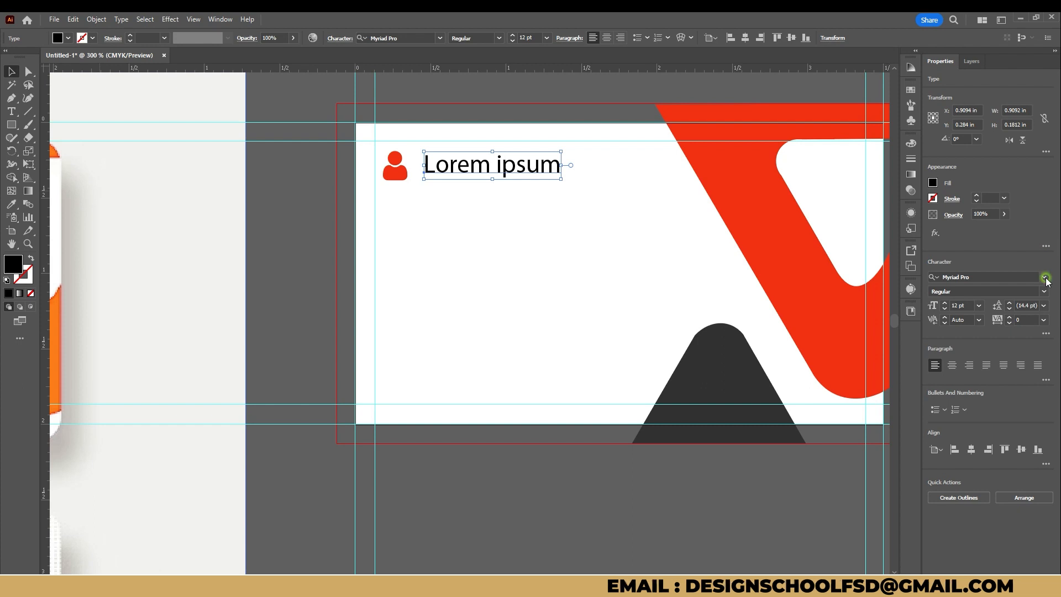
{"action": "left_click", "coordinate": [1044, 277]}
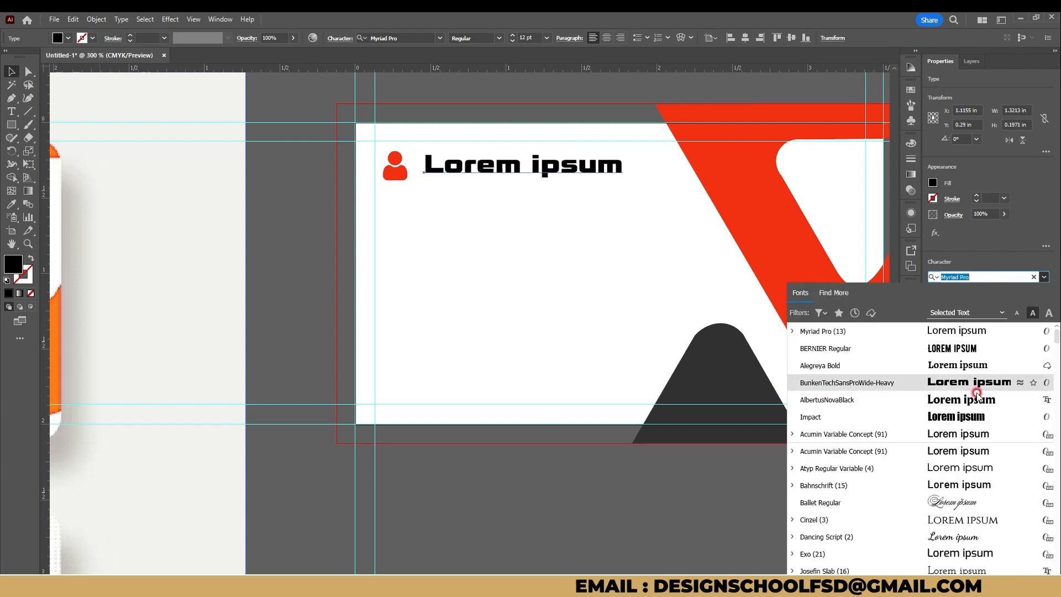
{"action": "scroll", "coordinate": [918, 346], "scroll_direction": "up", "scroll_amount": 1}
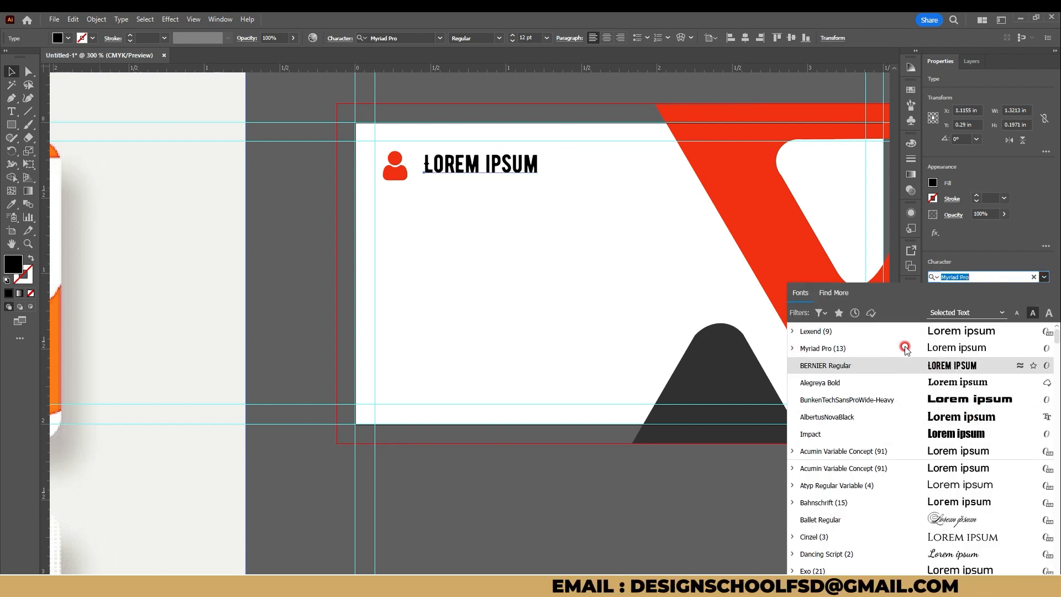
{"action": "left_click", "coordinate": [933, 330]}
{"action": "left_click", "coordinate": [483, 179]}
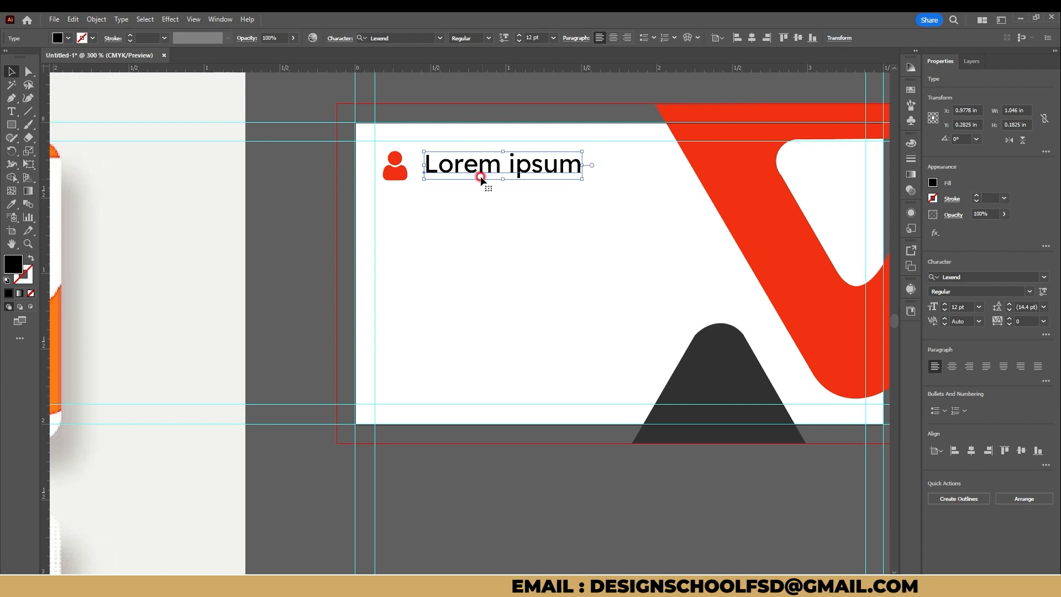
Step: Set the word "Lorem" in the heading text to Bold, leaving "ipsum" in Regular
{"action": "double_click", "coordinate": [491, 169]}
{"action": "left_click_drag", "start_coordinate": [490, 167], "coordinate": [414, 165]}
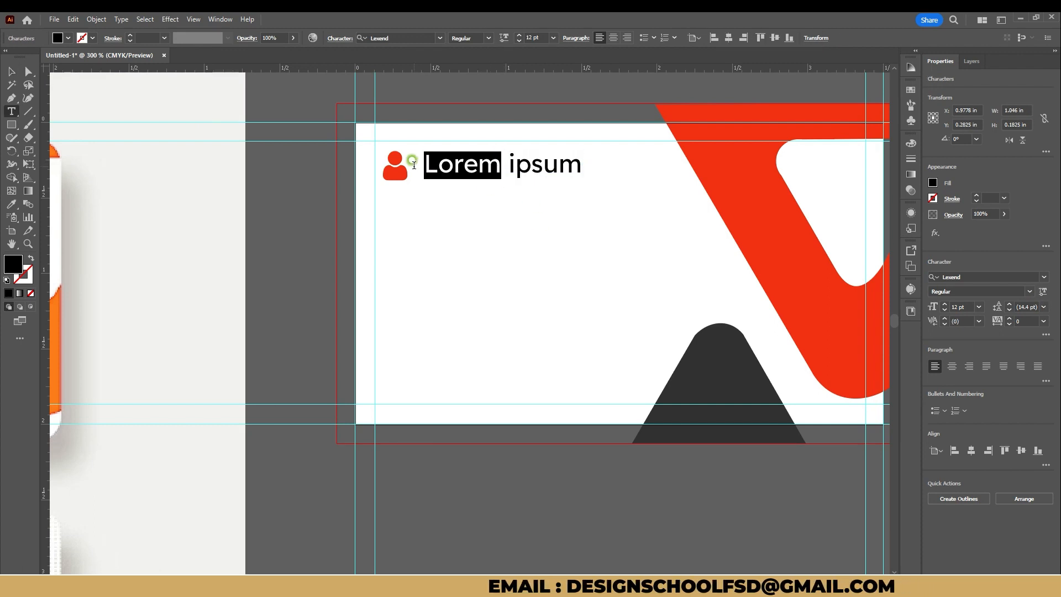
{"action": "left_click", "coordinate": [1030, 292]}
{"action": "left_click", "coordinate": [970, 371]}
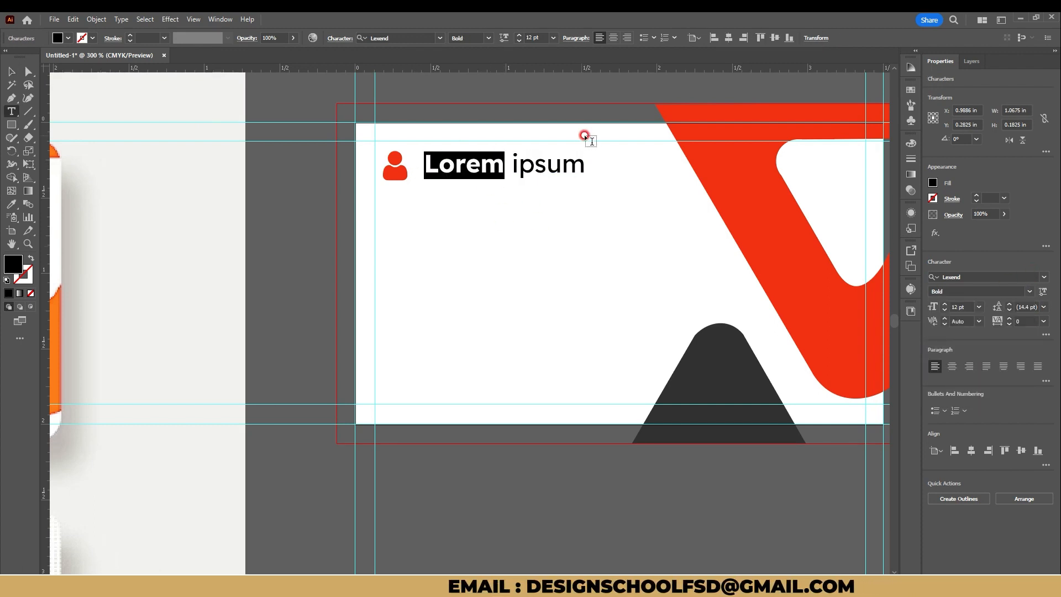
{"action": "left_click", "coordinate": [535, 162]}
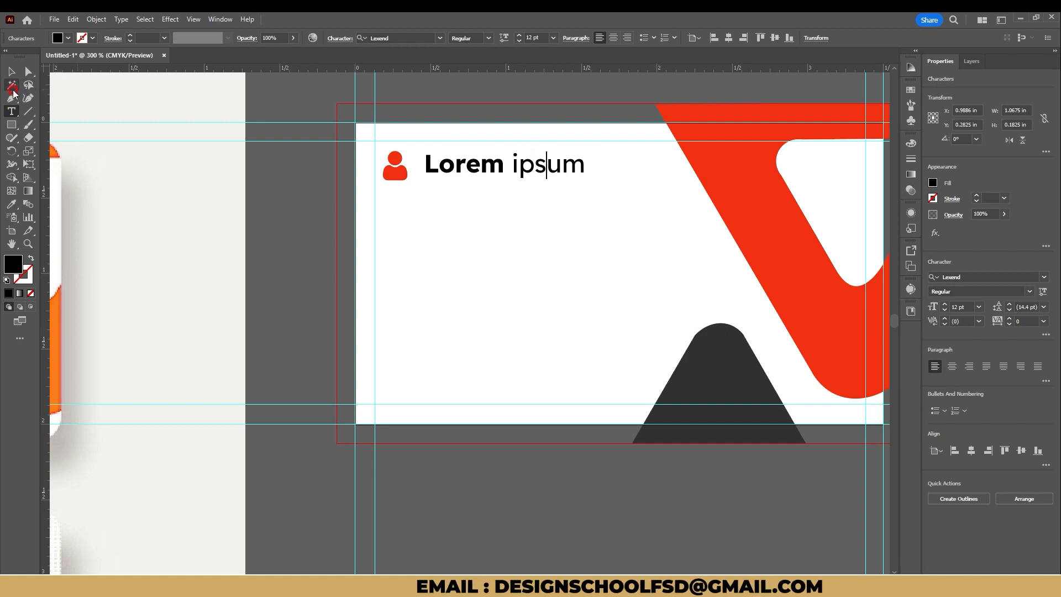
{"action": "left_click", "coordinate": [14, 112]}
{"action": "left_click", "coordinate": [12, 73]}
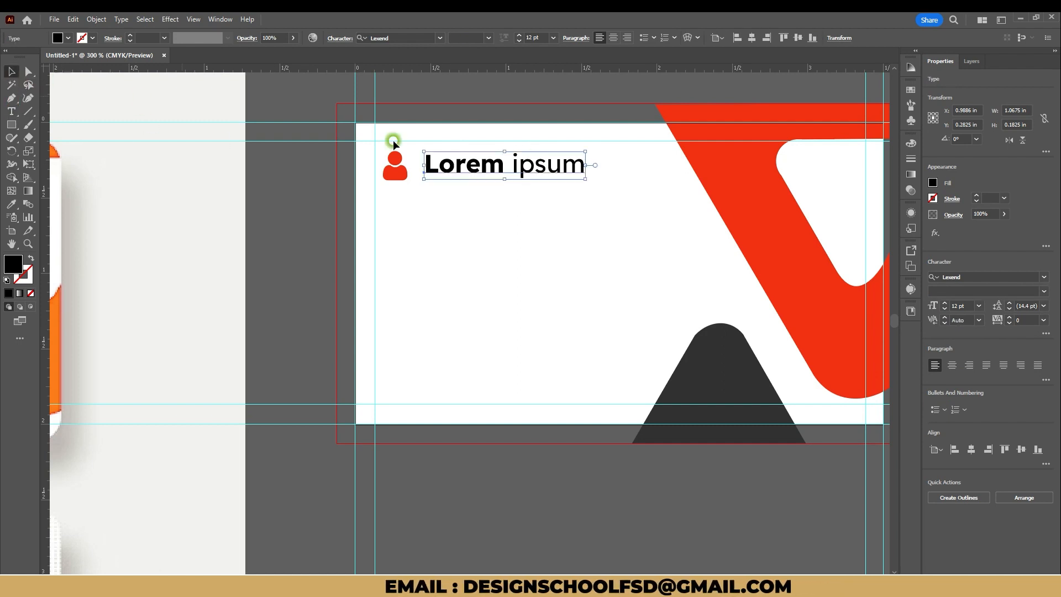
Step: Duplicate the heading text directly below itself and set the copy's font to Myriad Pro Light
{"action": "left_click_drag", "start_coordinate": [525, 170], "coordinate": [525, 196]}
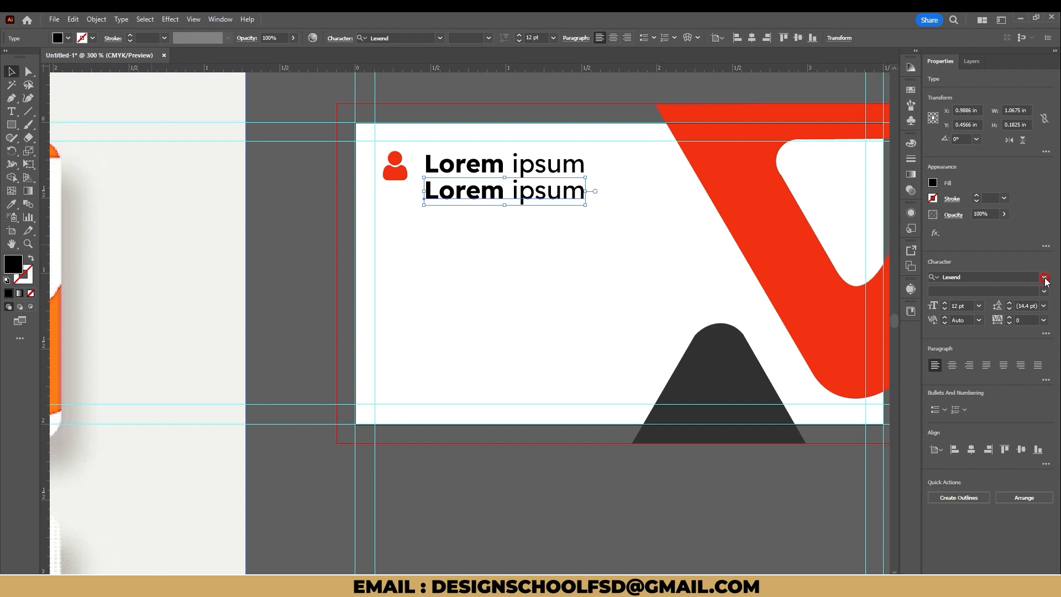
{"action": "left_click", "coordinate": [1044, 278]}
{"action": "left_click", "coordinate": [923, 347]}
{"action": "left_click", "coordinate": [1044, 291]}
{"action": "left_click", "coordinate": [947, 364]}
Step: Reduce the copied text line to 8 pt and place it close beneath the heading, aligned to its left edge
{"action": "scroll", "coordinate": [538, 204], "scroll_direction": "up", "scroll_amount": 1}
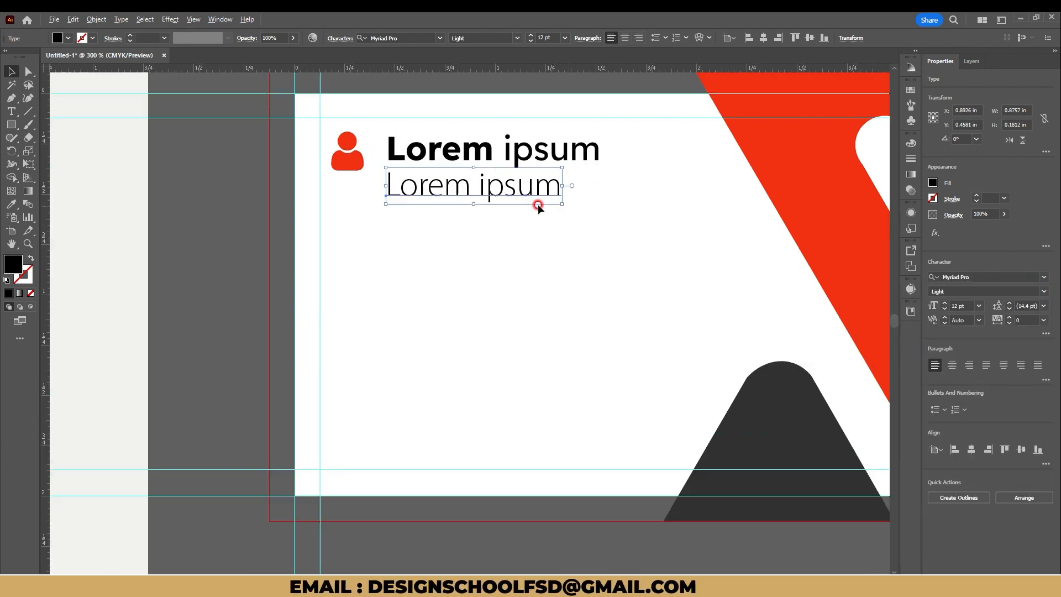
{"action": "left_click", "coordinate": [944, 313]}
{"action": "left_click", "coordinate": [944, 312]}
{"action": "left_click", "coordinate": [944, 312]}
{"action": "left_click", "coordinate": [944, 312]}
{"action": "left_click_drag", "start_coordinate": [467, 186], "coordinate": [477, 171]}
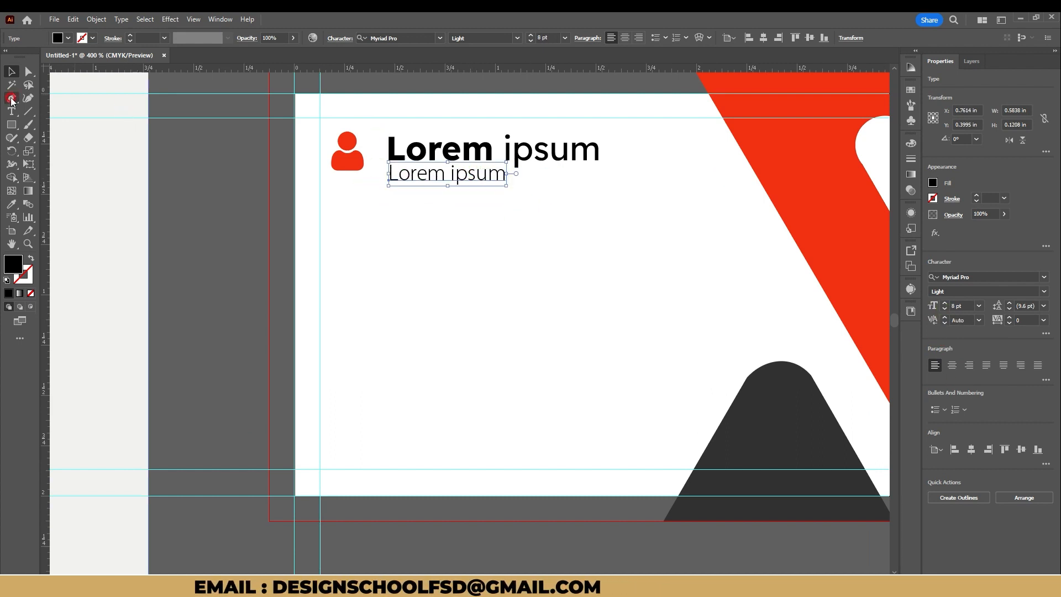
Step: Draw a black rectangular bar about 0.27 x 0.03 in beneath the left part of the smaller text line
{"action": "left_click", "coordinate": [13, 126]}
{"action": "scroll", "coordinate": [390, 174], "scroll_direction": "up", "scroll_amount": 1}
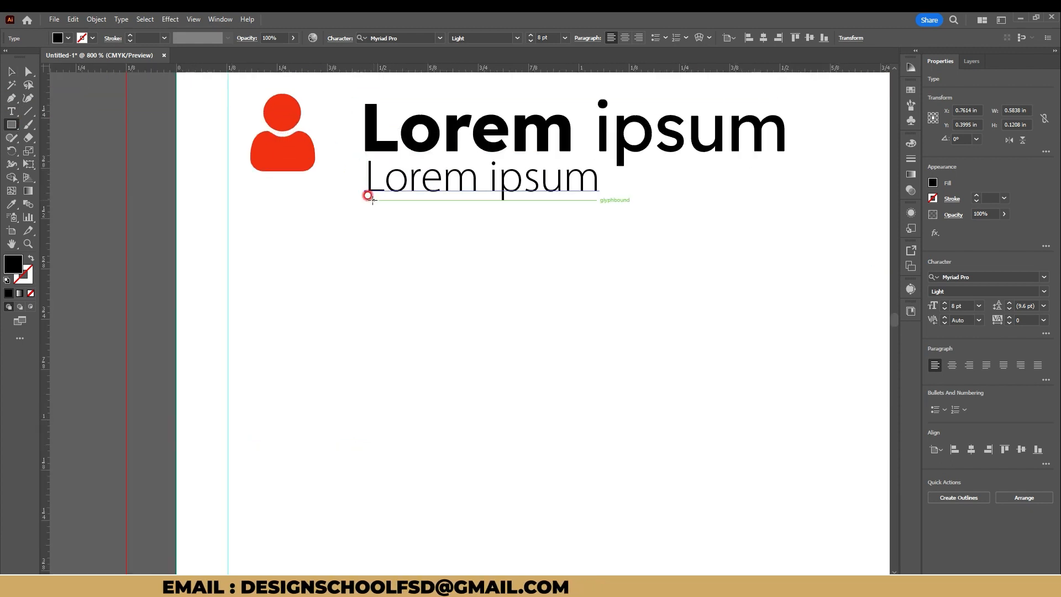
{"action": "left_click_drag", "start_coordinate": [367, 196], "coordinate": [477, 207]}
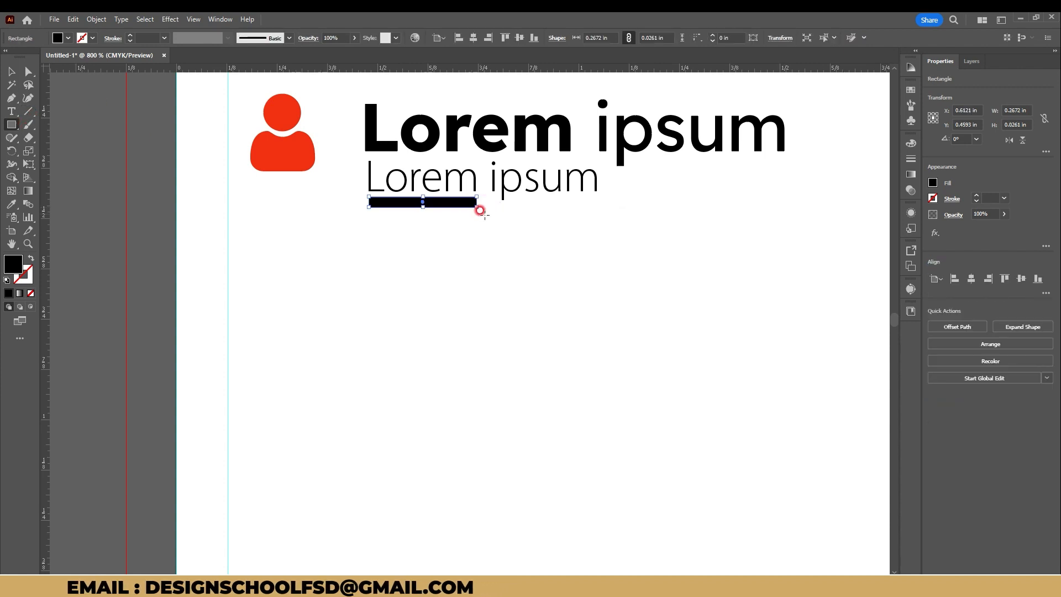
Step: Add a copy of the bar at its right end, about 0.007 in high and stretched to the heading's end, and select both bars
{"action": "scroll", "coordinate": [481, 212], "scroll_direction": "up", "scroll_amount": 1}
{"action": "left_click_drag", "start_coordinate": [462, 241], "coordinate": [235, 268]}
{"action": "key", "text": "v"}
{"action": "left_click_drag", "start_coordinate": [227, 225], "coordinate": [324, 223]}
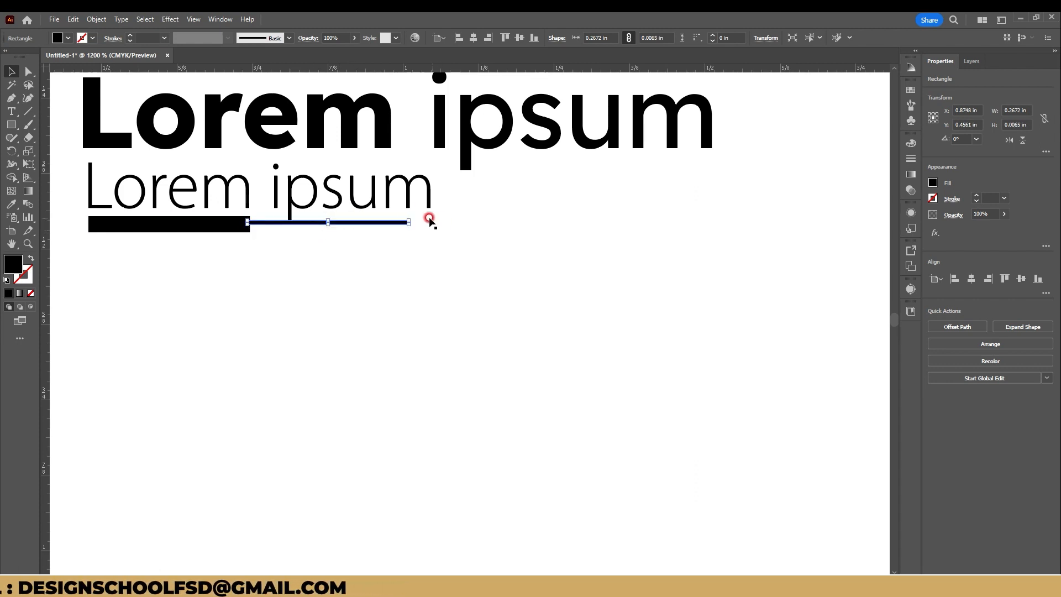
{"action": "left_click_drag", "start_coordinate": [408, 222], "coordinate": [713, 217]}
{"action": "left_click", "coordinate": [166, 227], "text": "shift"}
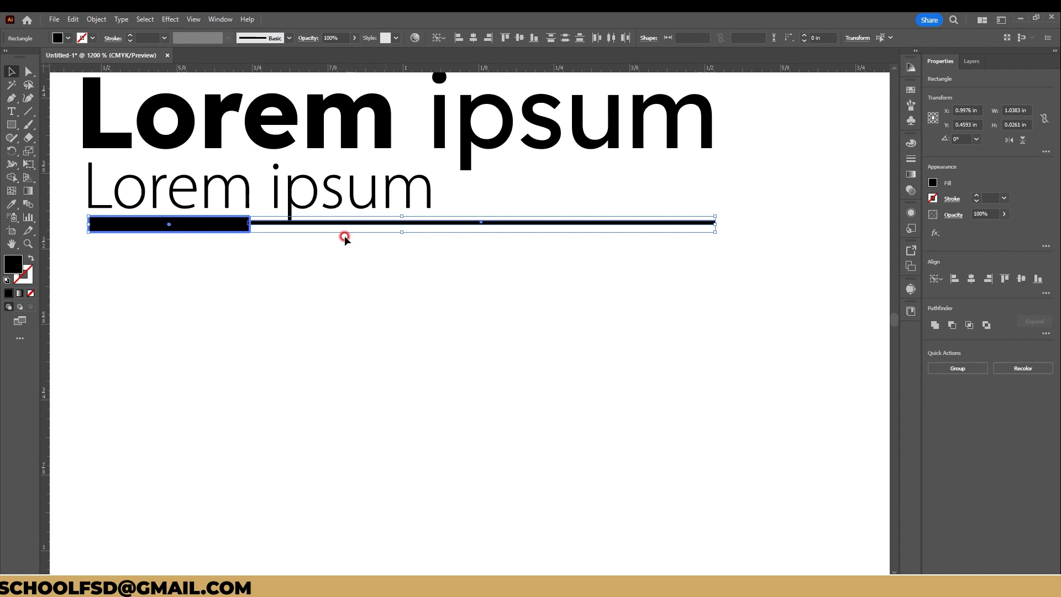
Step: Align the two bars on their vertical centres and fill the thick bar with the red of the person icon
{"action": "left_click", "coordinate": [1009, 282]}
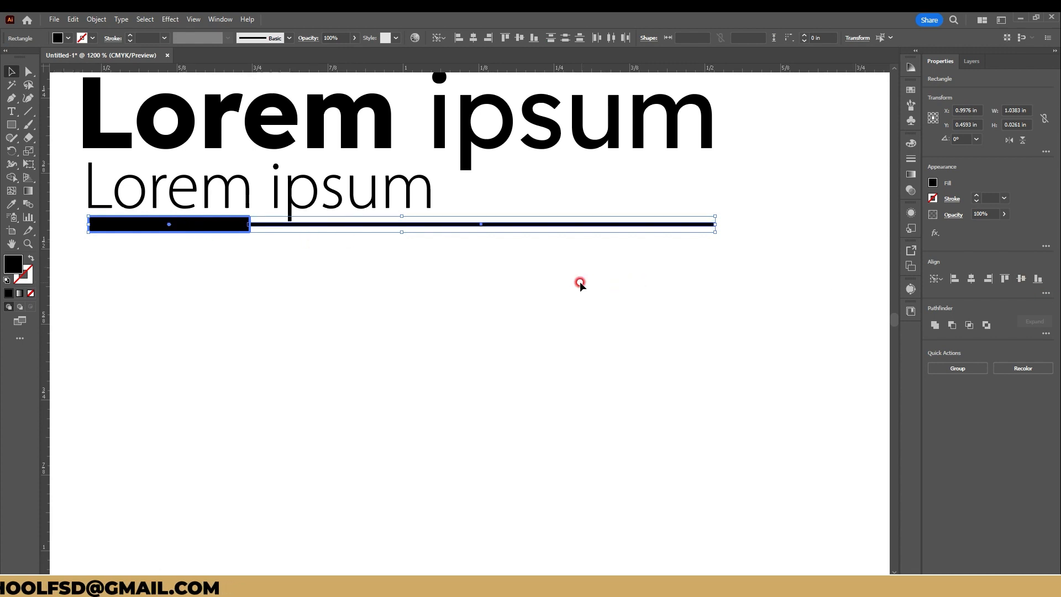
{"action": "left_click", "coordinate": [578, 281]}
{"action": "left_click", "coordinate": [219, 232]}
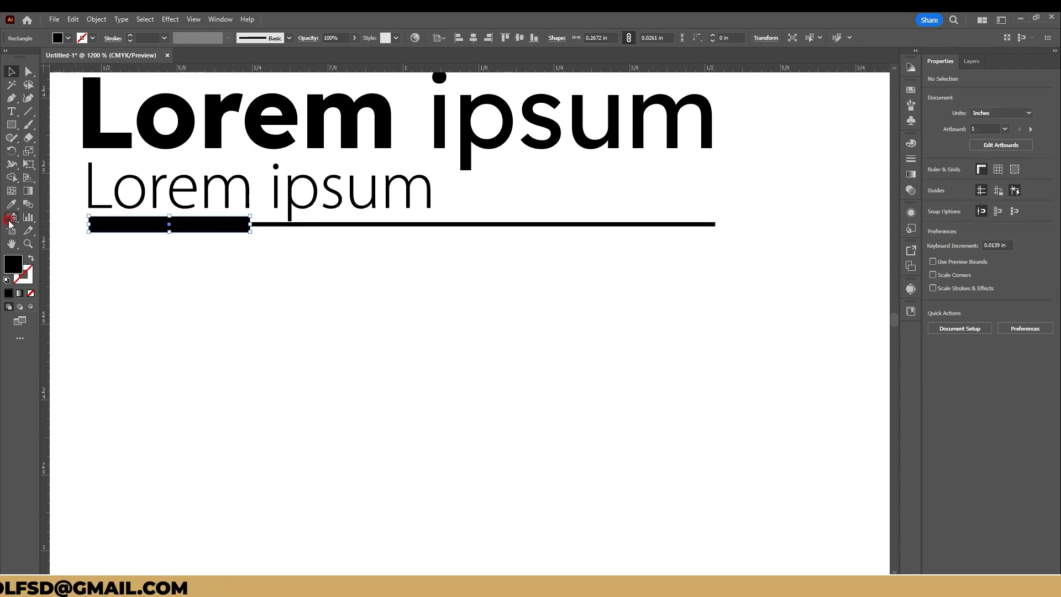
{"action": "key", "text": "i"}
{"action": "key", "text": "ctrl+minus"}
{"action": "left_click", "coordinate": [64, 186]}
{"action": "key", "text": "v"}
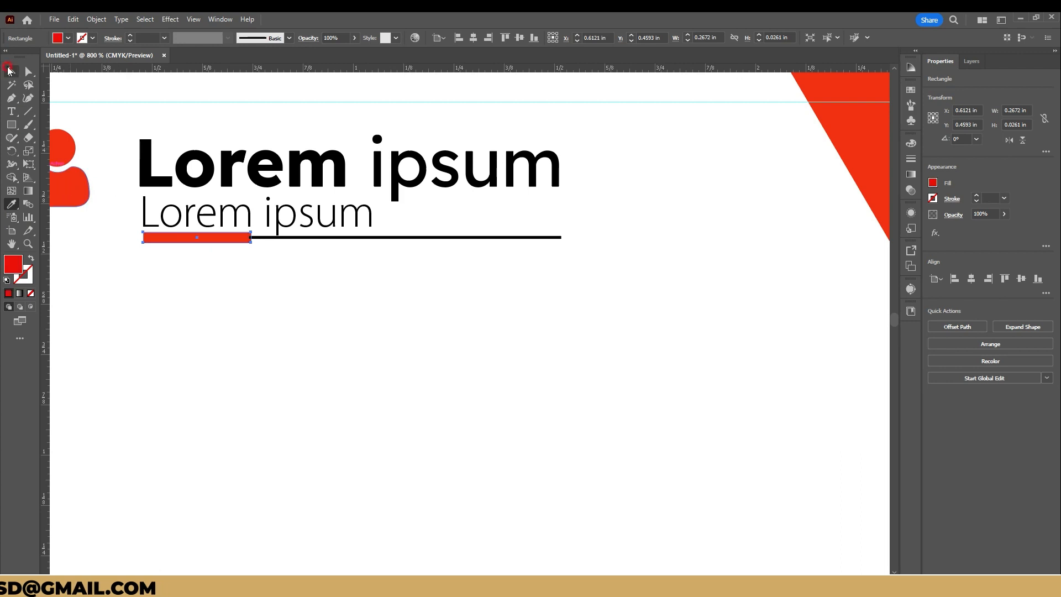
Step: Group the two text lines with the bars and move the group slightly up, level with the person icon
{"action": "left_click_drag", "start_coordinate": [595, 274], "coordinate": [62, 105]}
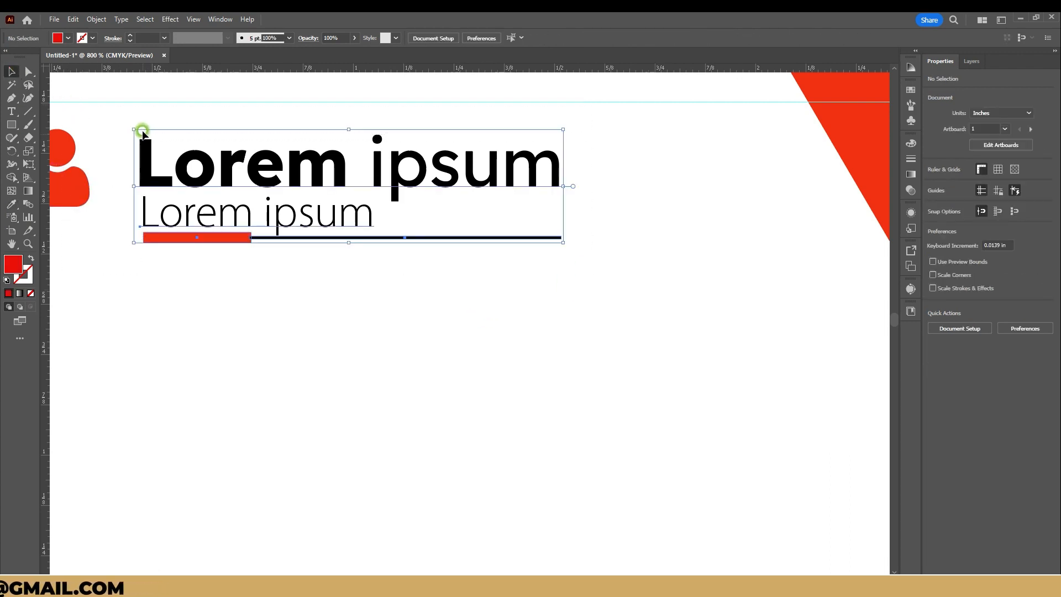
{"action": "key", "text": "ctrl+g"}
{"action": "left_click_drag", "start_coordinate": [205, 181], "coordinate": [202, 164]}
{"action": "scroll", "coordinate": [206, 187], "scroll_direction": "down", "scroll_amount": 2}
{"action": "left_click", "coordinate": [140, 190]}
{"action": "left_click", "coordinate": [252, 283]}
{"action": "scroll", "coordinate": [282, 271], "scroll_direction": "down", "scroll_amount": 1}
{"action": "left_click_drag", "start_coordinate": [286, 269], "coordinate": [391, 221]}
{"action": "scroll", "coordinate": [300, 257], "scroll_direction": "down", "scroll_amount": 1}
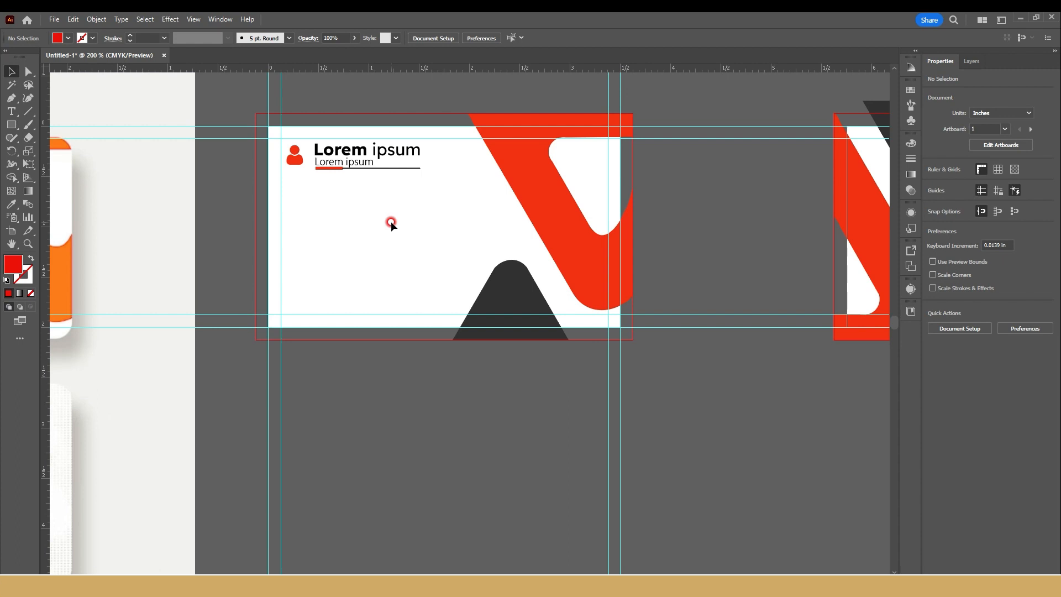
Step: Switch to Flaticon in the browser, close the open person icon and search for "phone" icons
{"action": "scroll", "coordinate": [297, 203], "scroll_direction": "left", "scroll_amount": 8}
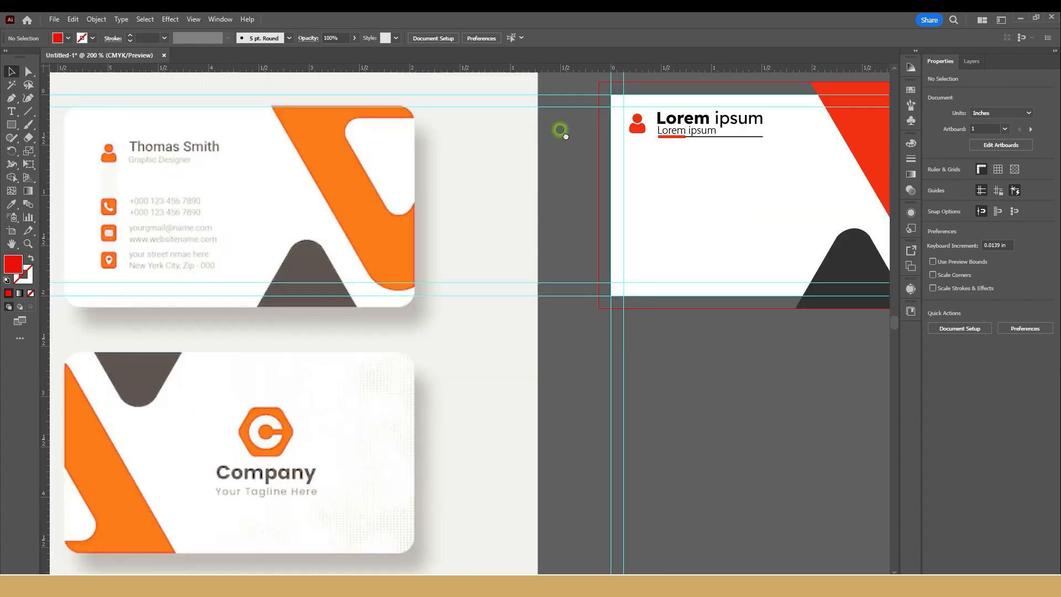
{"action": "left_click_drag", "start_coordinate": [714, 363], "coordinate": [389, 351]}
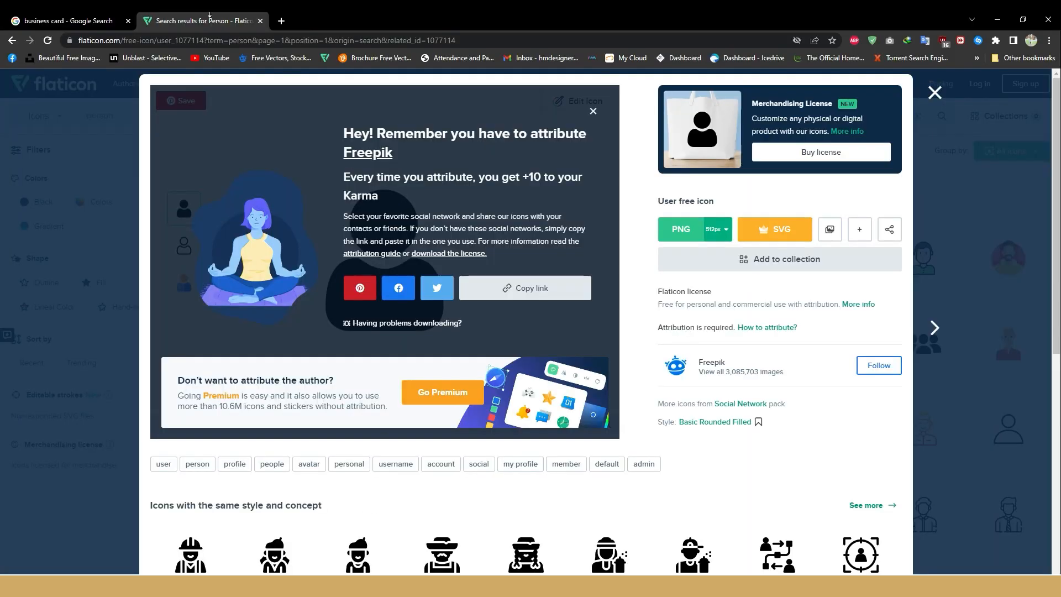
{"action": "left_click", "coordinate": [934, 93]}
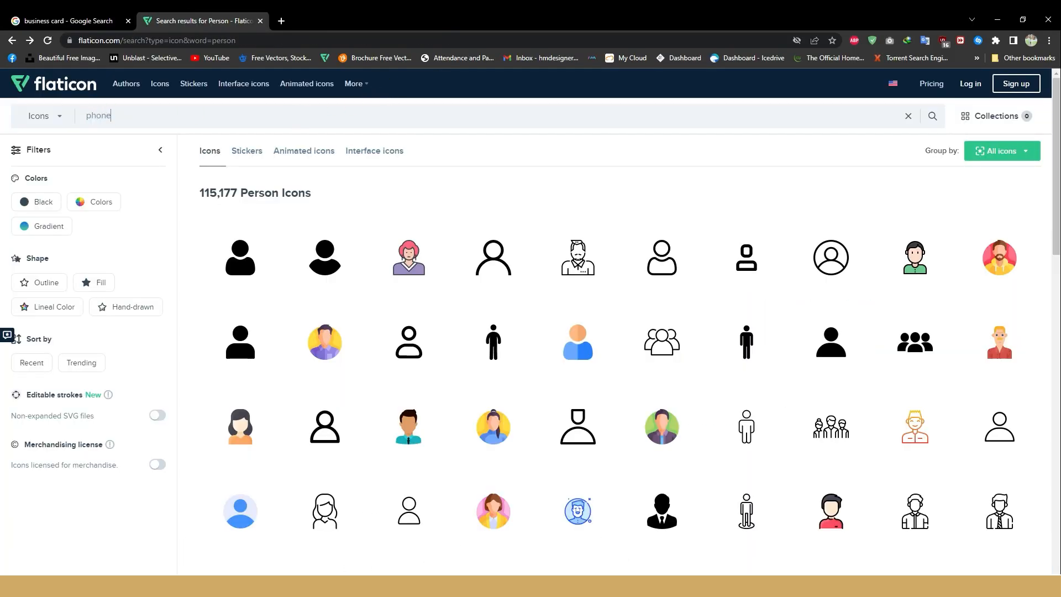
{"action": "key", "text": "Return"}
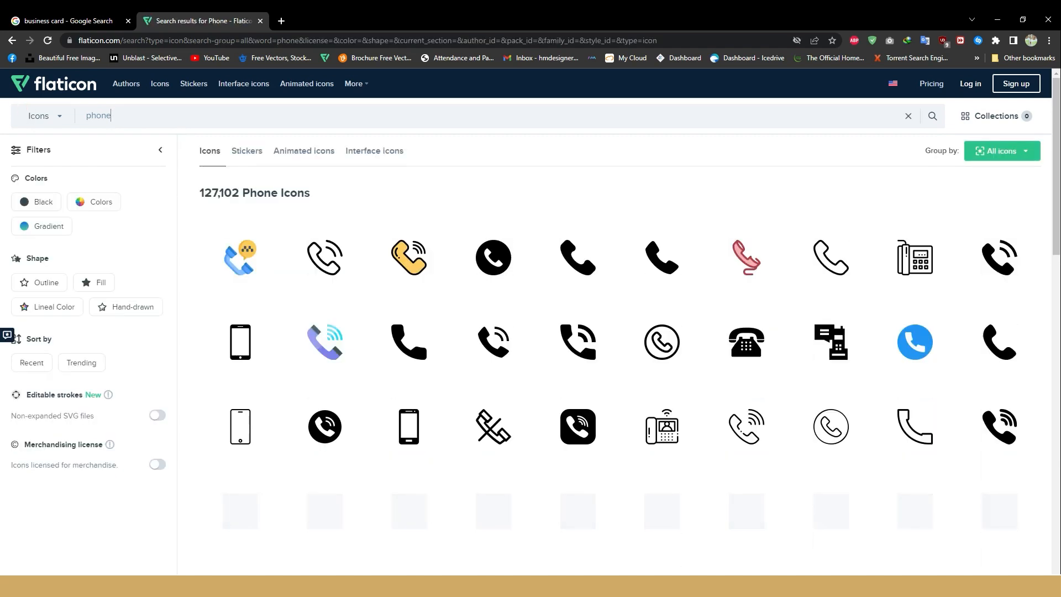
{"action": "scroll", "coordinate": [343, 256], "scroll_direction": "down", "scroll_amount": 12}
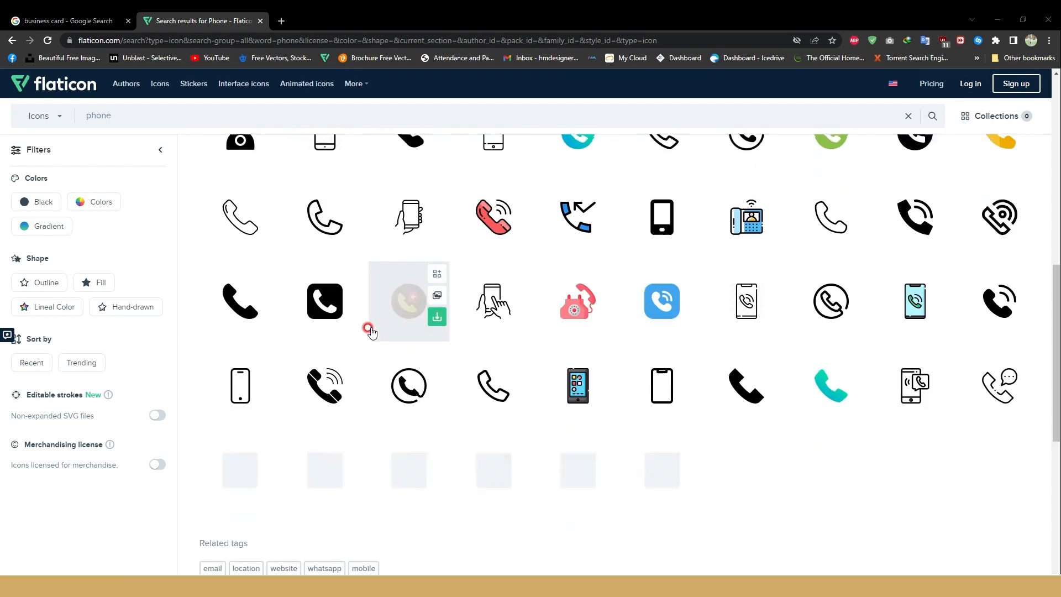
{"action": "scroll", "coordinate": [369, 333], "scroll_direction": "down", "scroll_amount": 4}
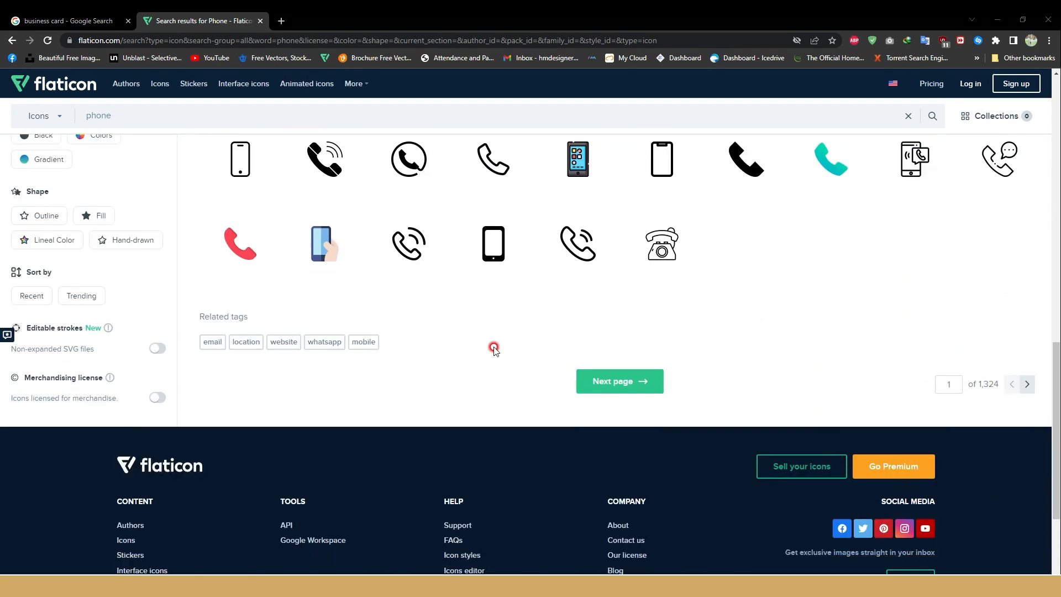
{"action": "scroll", "coordinate": [494, 349], "scroll_direction": "up", "scroll_amount": 16}
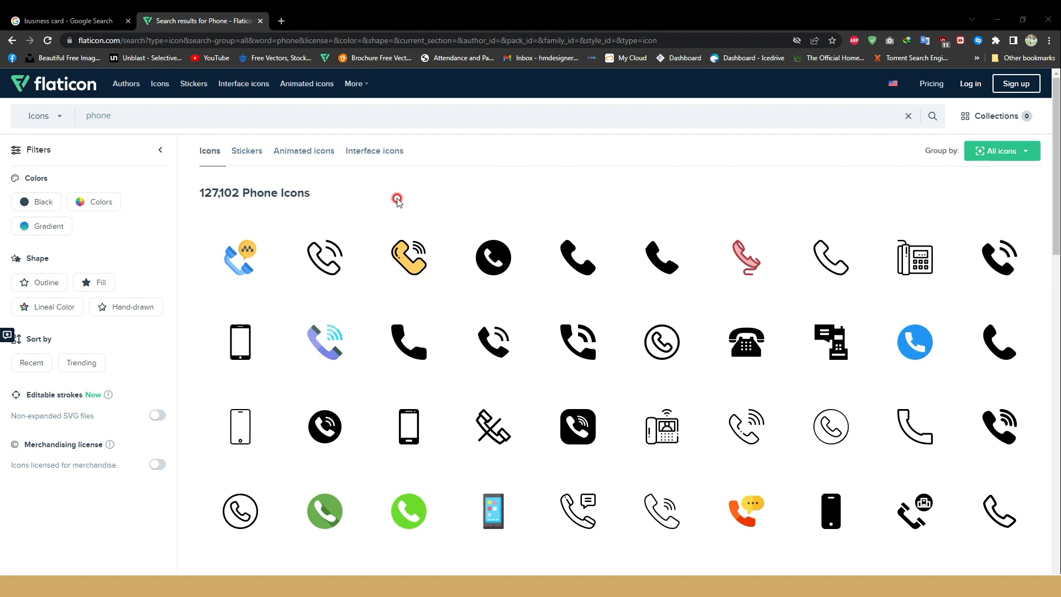
Step: Download the round black telephone icon with signal waves as a free PNG
{"action": "left_click", "coordinate": [323, 421]}
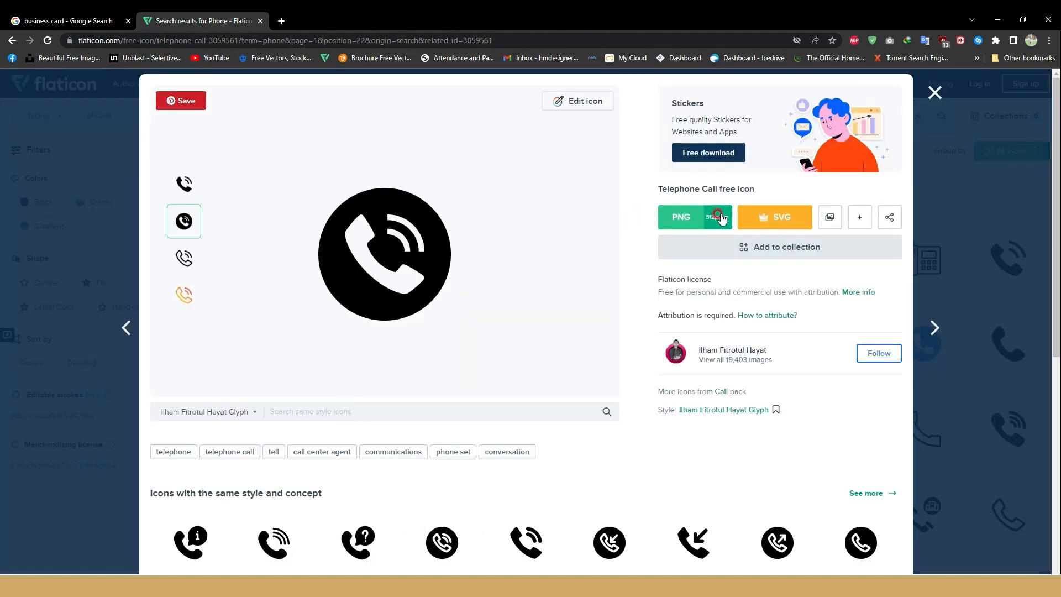
{"action": "left_click", "coordinate": [684, 217]}
{"action": "left_click", "coordinate": [747, 386]}
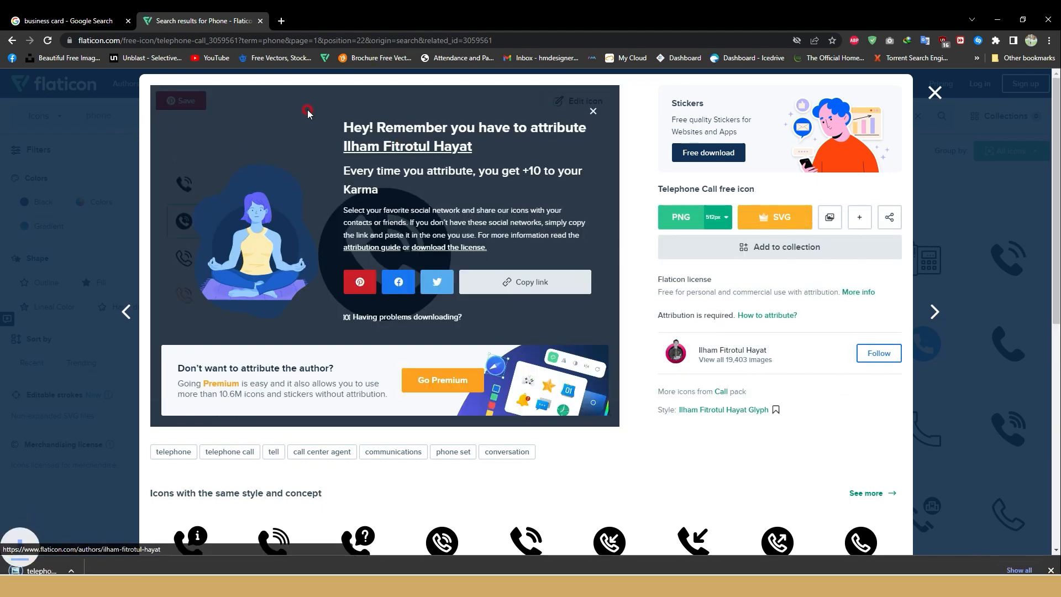
Step: Close the telephone icon's details and search Flaticon for "email" icons
{"action": "left_click", "coordinate": [120, 104]}
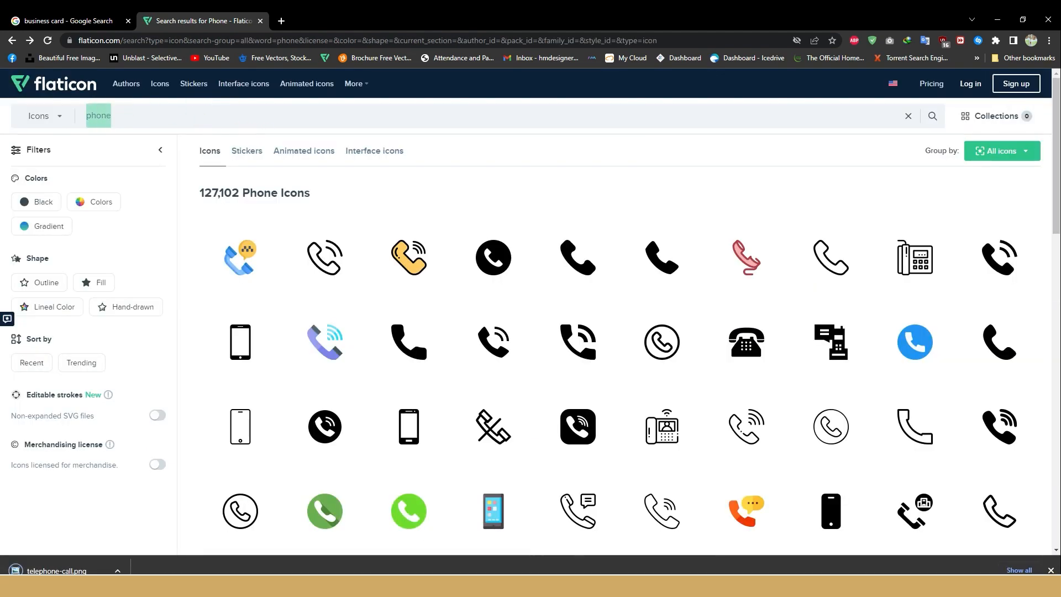
{"action": "type", "text": "meail"}
{"action": "key", "text": "Return"}
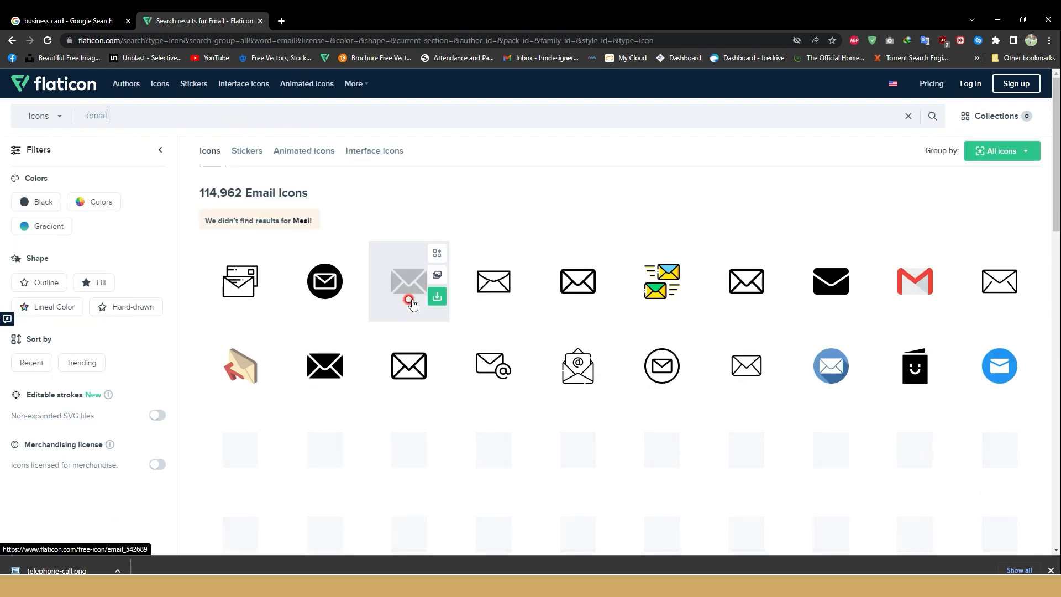
Step: Try to download the round black envelope icon as a free PNG
{"action": "left_click", "coordinate": [329, 291]}
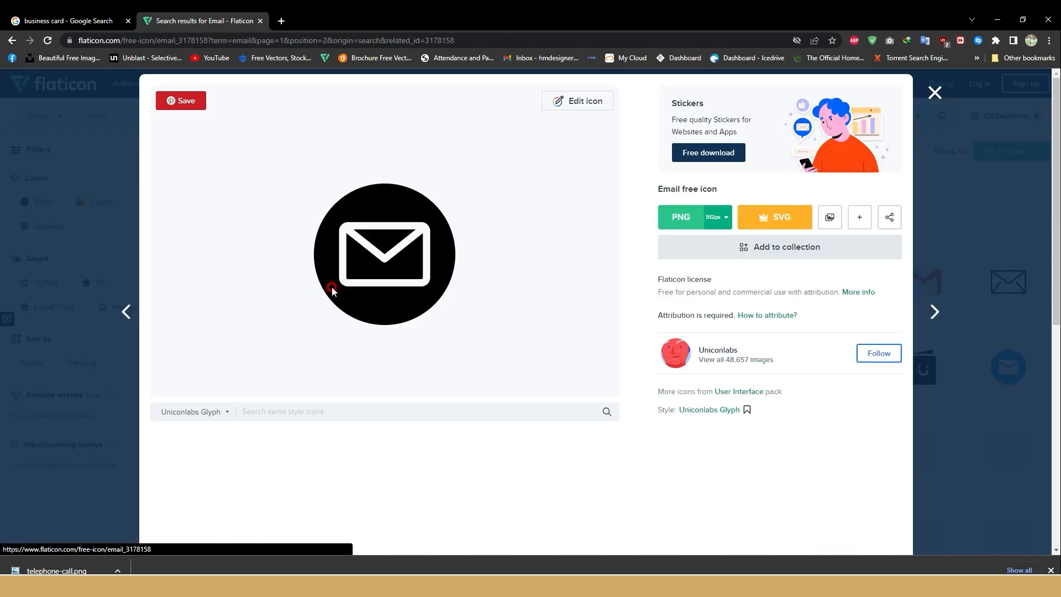
{"action": "left_click", "coordinate": [701, 217]}
{"action": "left_click", "coordinate": [774, 389]}
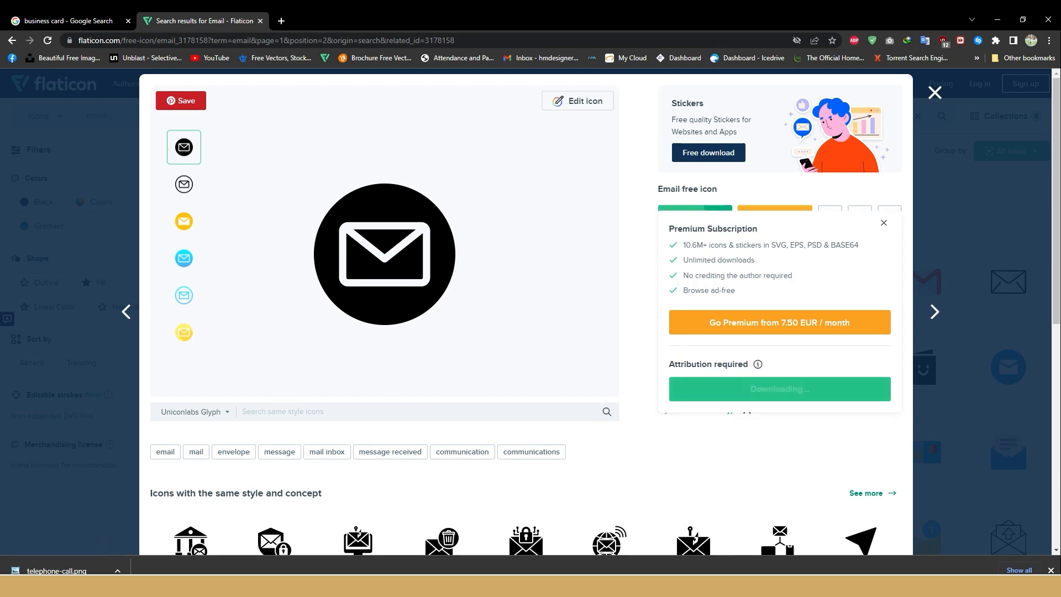
{"action": "left_click", "coordinate": [116, 147]}
Step: Search Flaticon for "pin" and download the round black location pin icon as a free PNG
{"action": "double_click", "coordinate": [97, 115]}
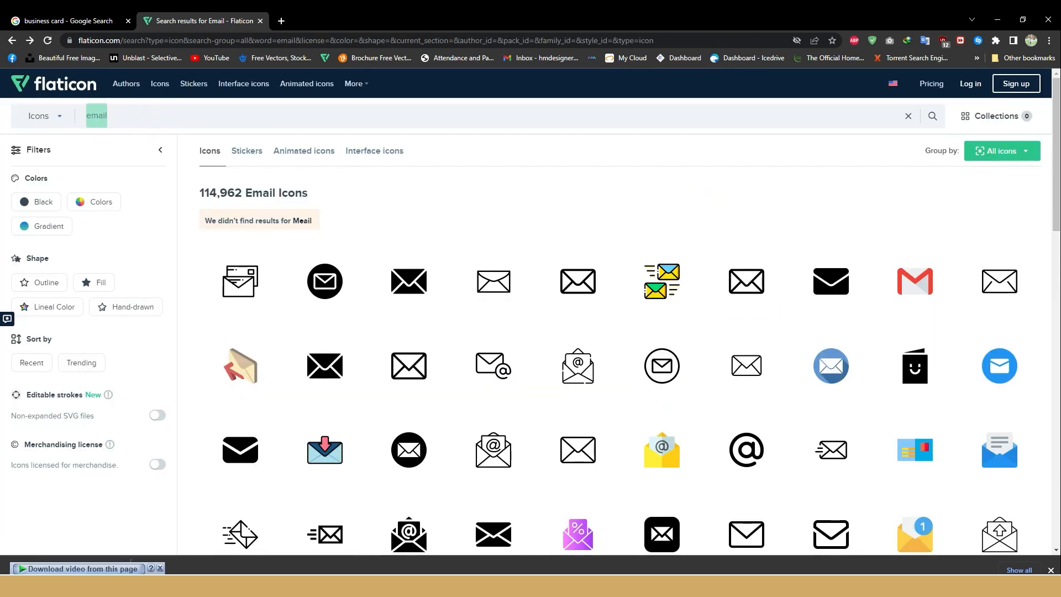
{"action": "key", "text": "Return"}
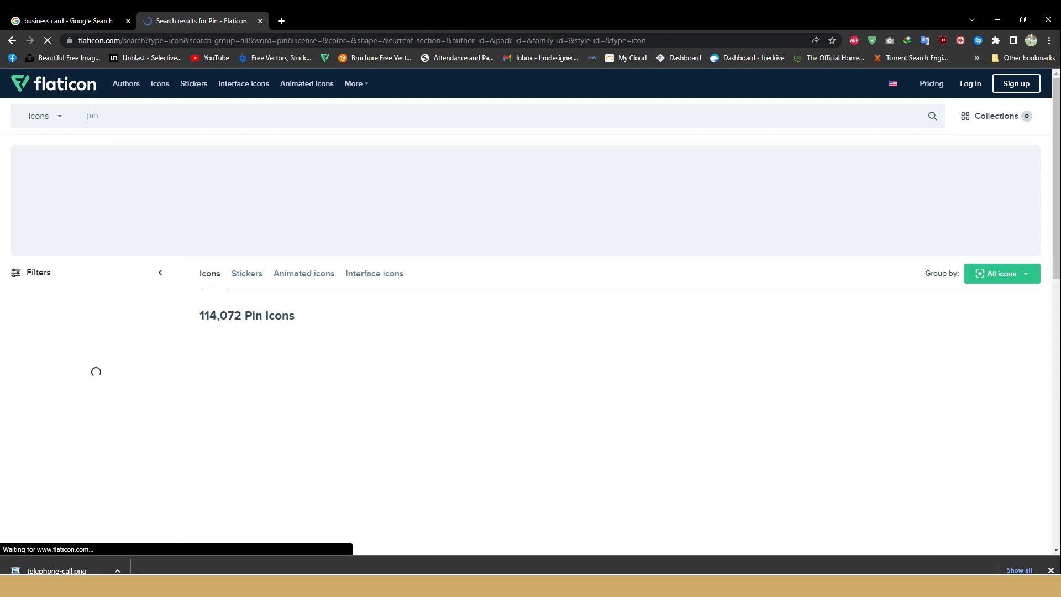
{"action": "scroll", "coordinate": [368, 236], "scroll_direction": "down", "scroll_amount": 3}
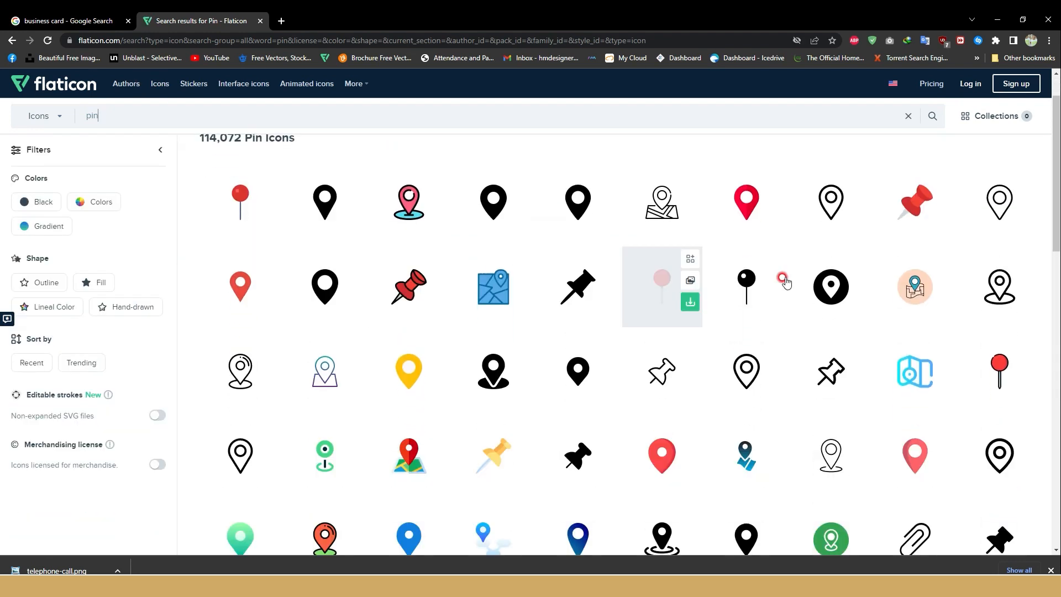
{"action": "left_click", "coordinate": [829, 288]}
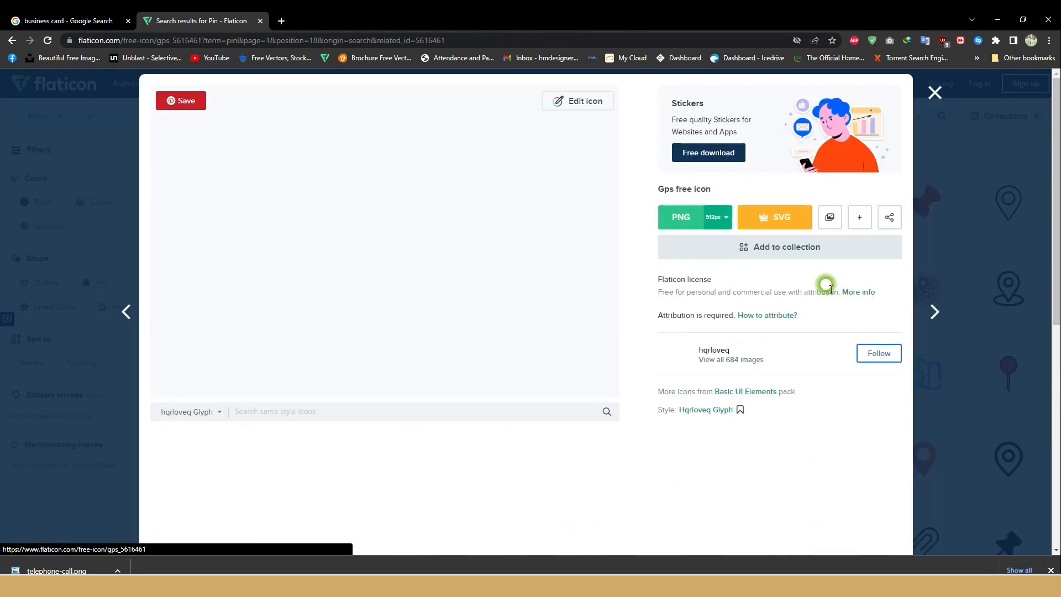
{"action": "left_click", "coordinate": [679, 217]}
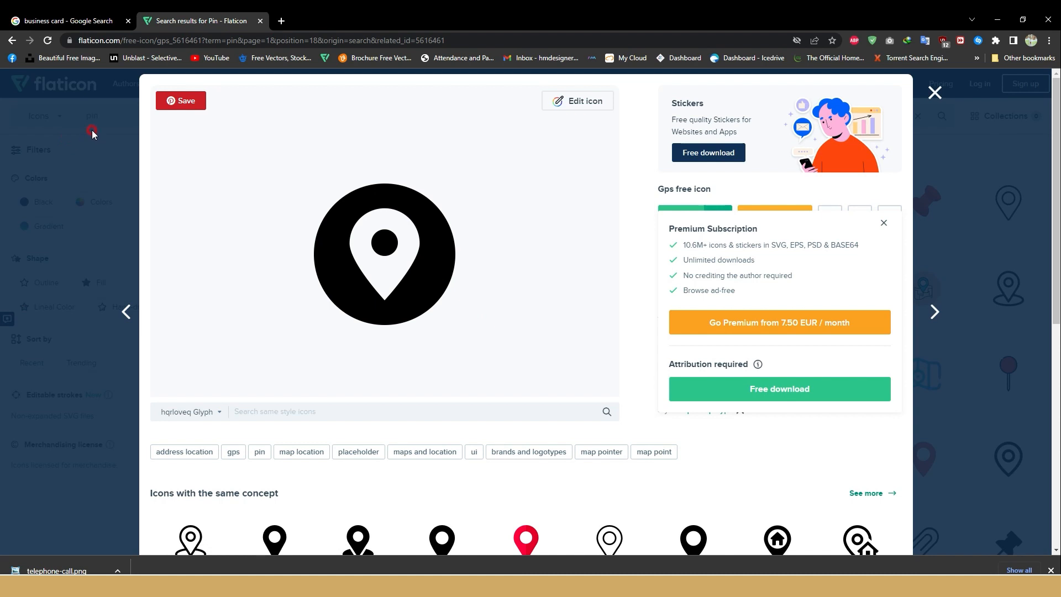
{"action": "left_click", "coordinate": [807, 387]}
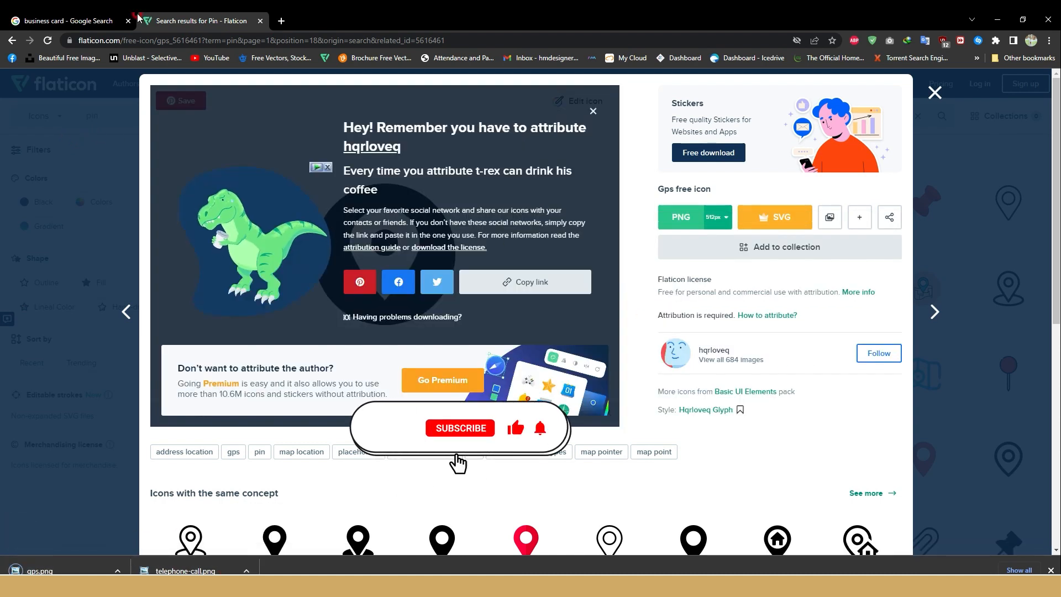
Step: Go back to the email icon results and download the round black envelope icon as a free PNG
{"action": "left_click", "coordinate": [13, 42]}
{"action": "left_click", "coordinate": [13, 41]}
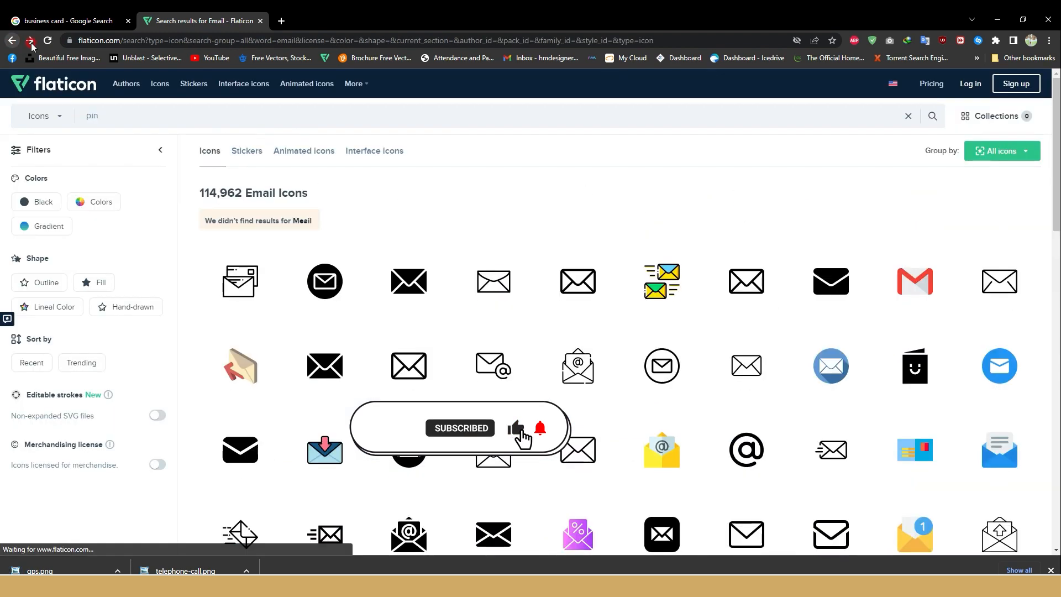
{"action": "left_click", "coordinate": [318, 280]}
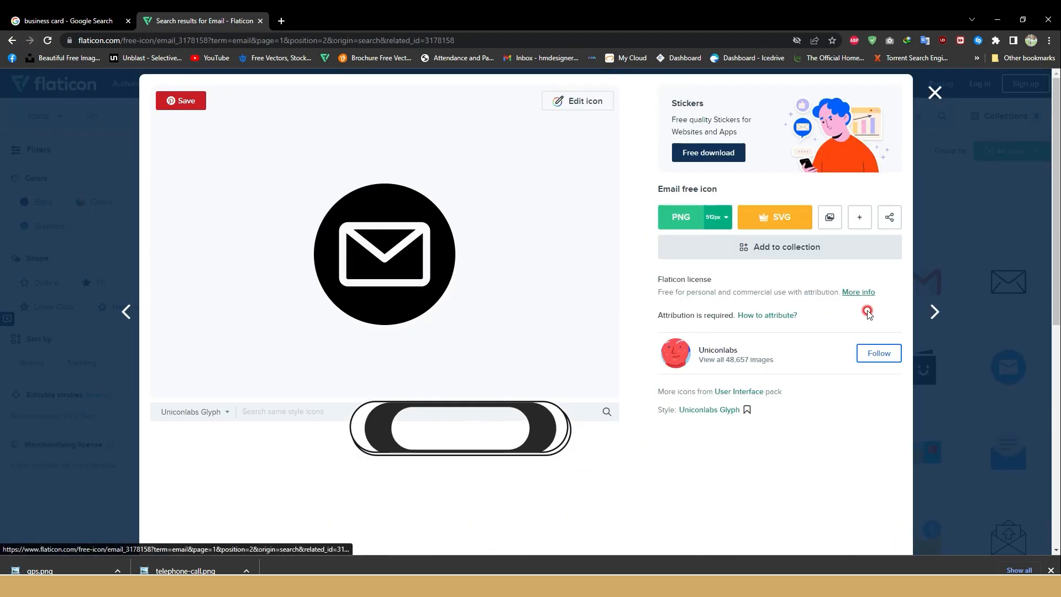
{"action": "left_click", "coordinate": [670, 214]}
{"action": "left_click", "coordinate": [735, 390]}
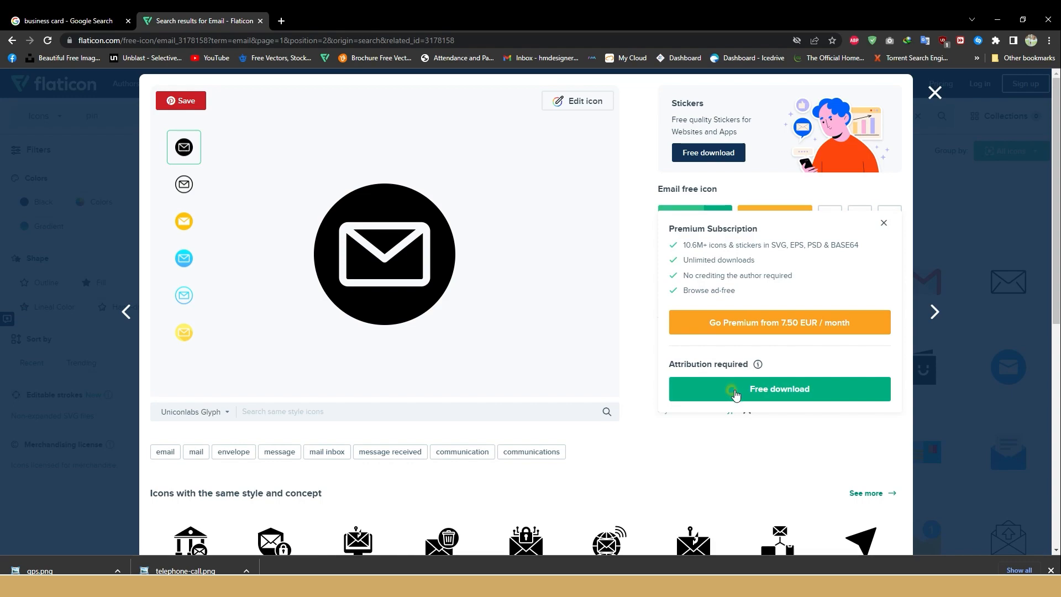
Step: Open telephone-call.png, copy it, paste it into the Illustrator document and place it below the right of the two cards
{"action": "left_click", "coordinate": [346, 571]}
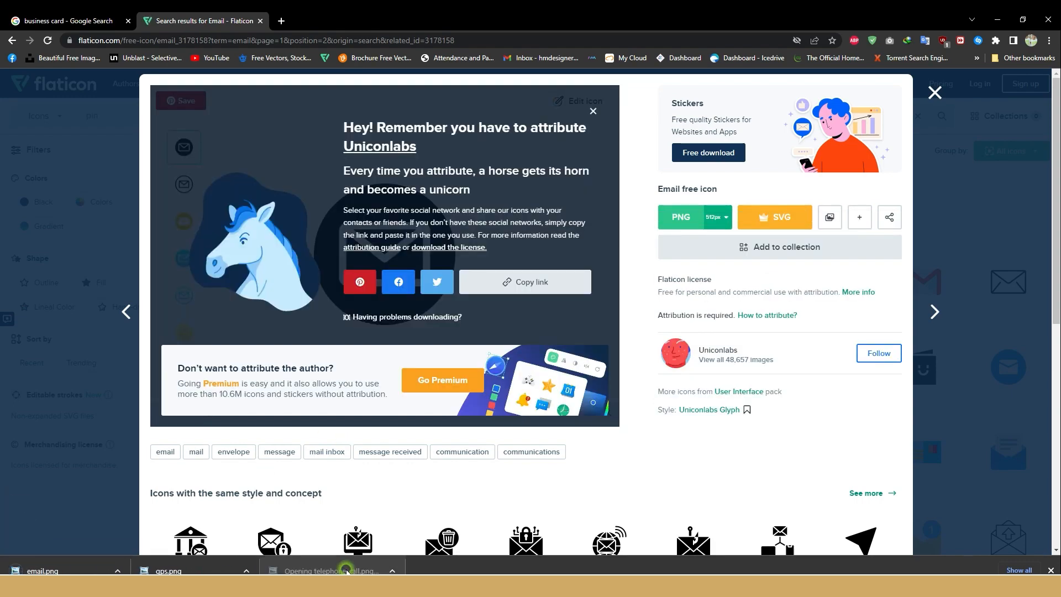
{"action": "right_click", "coordinate": [441, 377]}
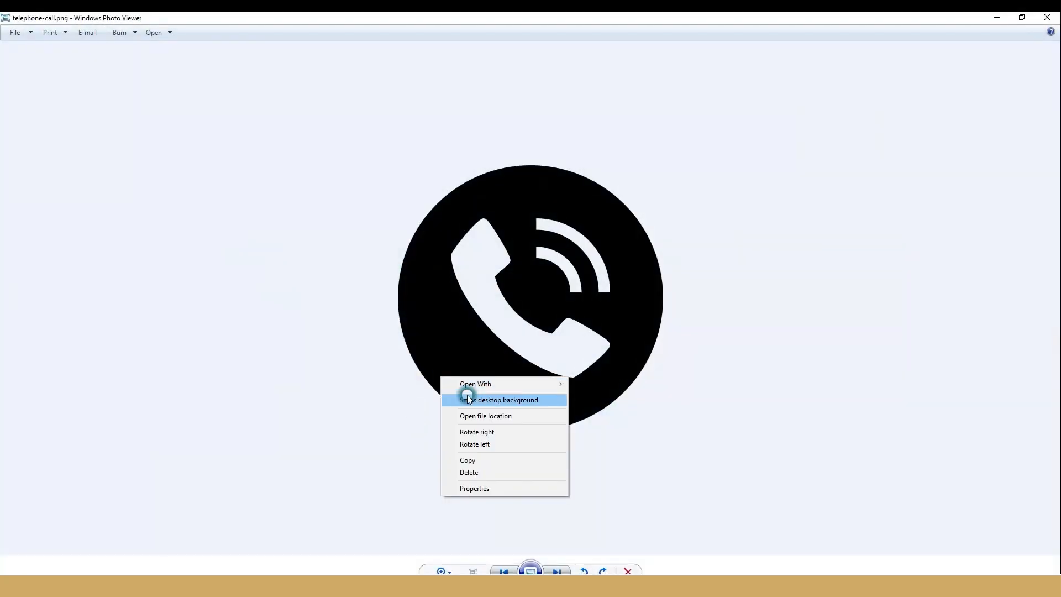
{"action": "left_click", "coordinate": [482, 460]}
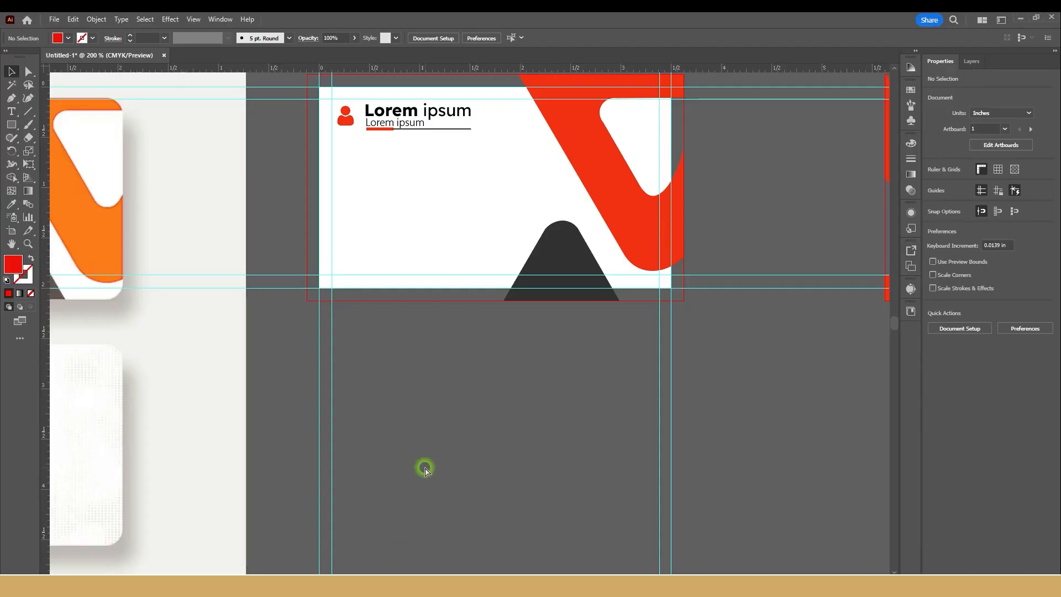
{"action": "key", "text": "ctrl+v"}
{"action": "scroll", "coordinate": [453, 438], "scroll_direction": "down", "scroll_amount": 3}
{"action": "left_click_drag", "start_coordinate": [455, 438], "coordinate": [600, 444]}
Step: Image-trace the pasted telephone icon with the Silhouettes preset and expand it into vector shapes
{"action": "left_click", "coordinate": [962, 377]}
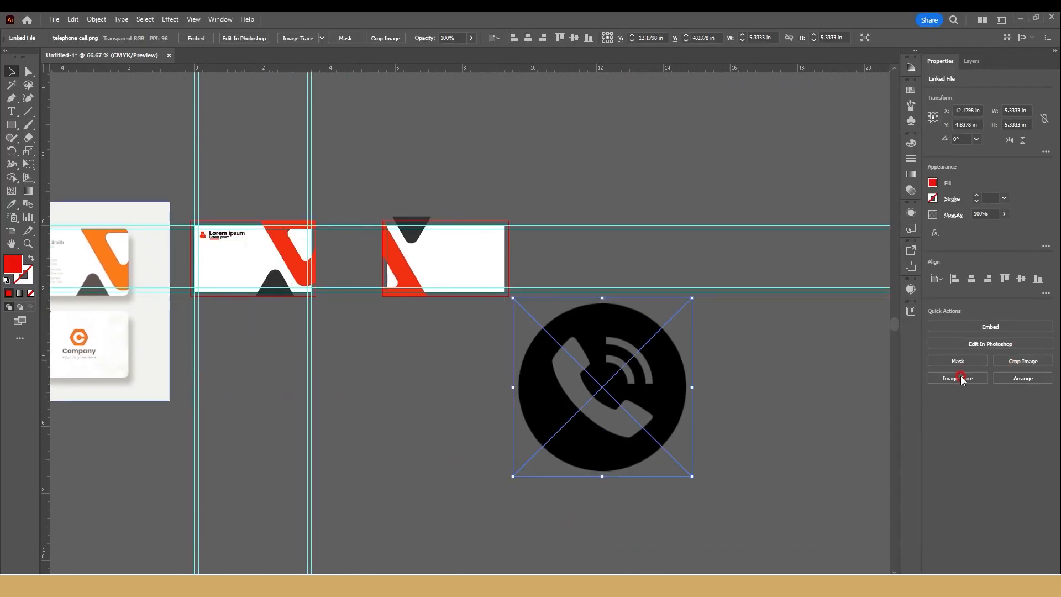
{"action": "left_click", "coordinate": [974, 505]}
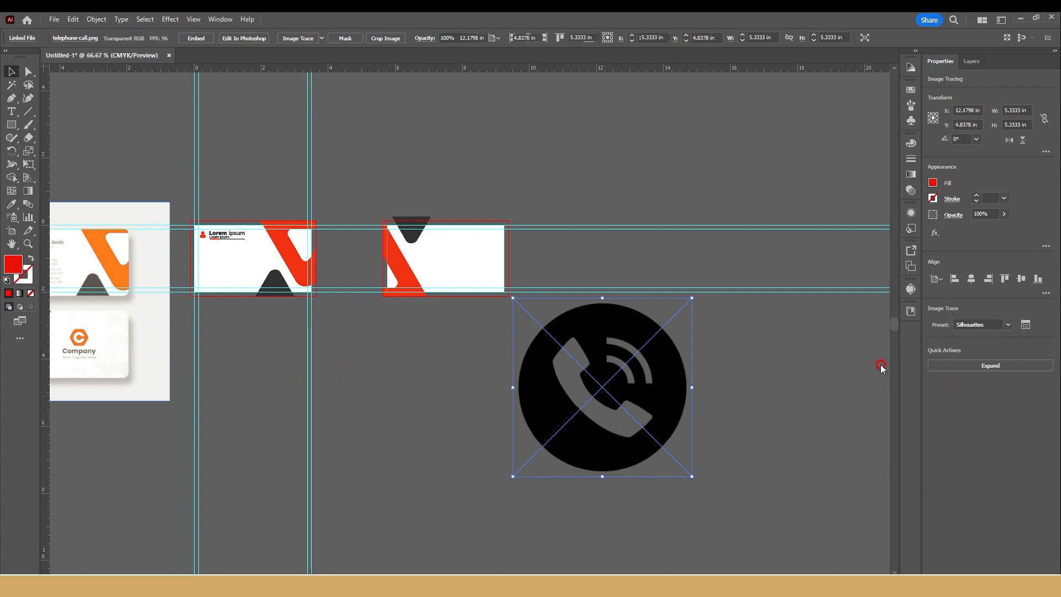
{"action": "left_click", "coordinate": [974, 366]}
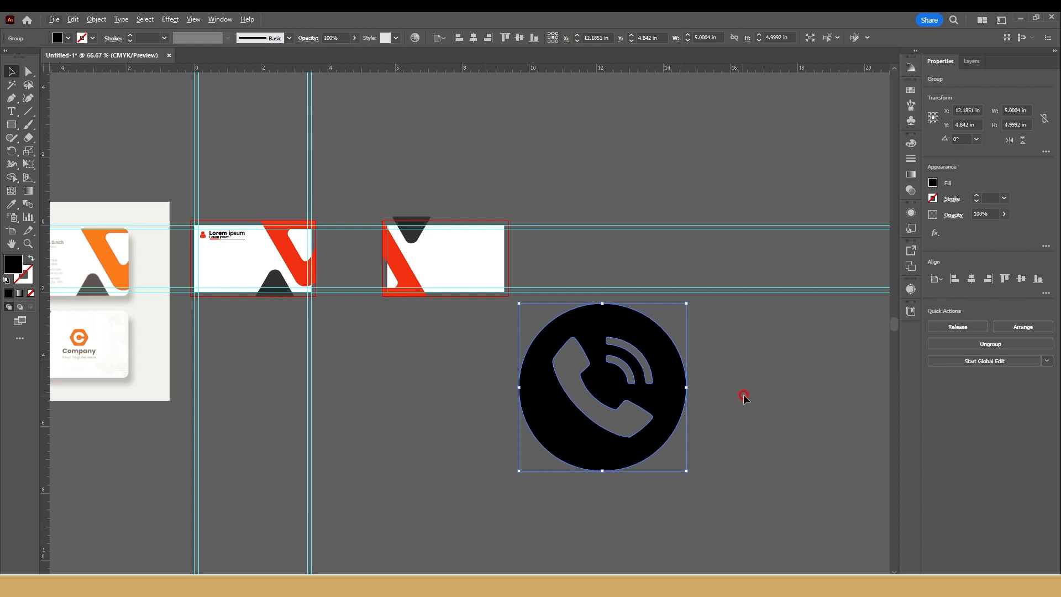
Step: Move the traced phone icon below the cards and fill it with the red sampled from the card's shape
{"action": "scroll", "coordinate": [744, 397], "scroll_direction": "down", "scroll_amount": 2}
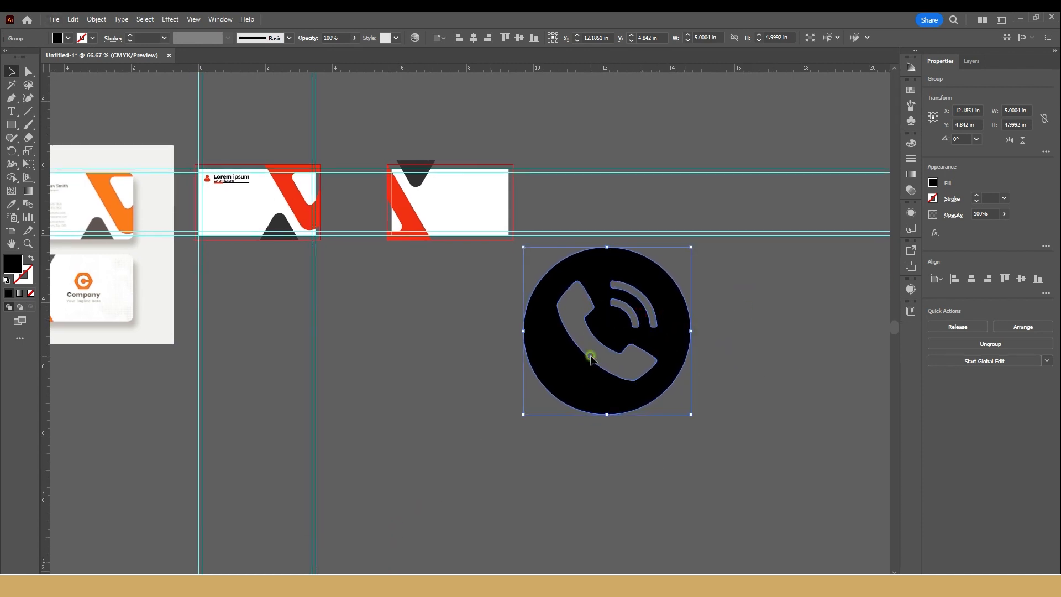
{"action": "left_click_drag", "start_coordinate": [591, 358], "coordinate": [398, 429]}
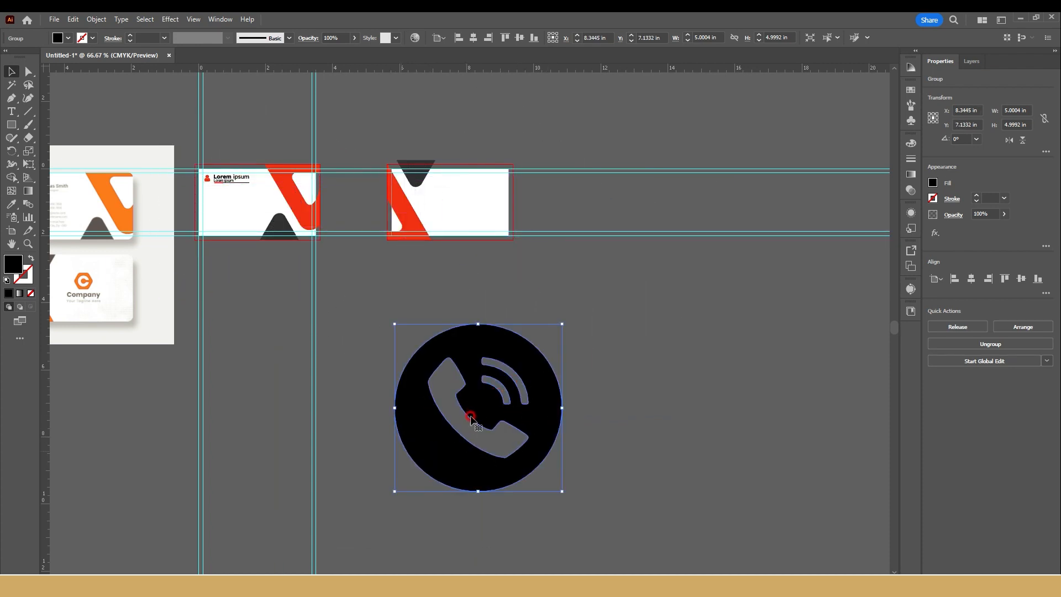
{"action": "left_click", "coordinate": [652, 441]}
{"action": "left_click", "coordinate": [422, 430]}
{"action": "left_click", "coordinate": [933, 183]}
{"action": "left_click", "coordinate": [16, 205]}
{"action": "left_click", "coordinate": [285, 186]}
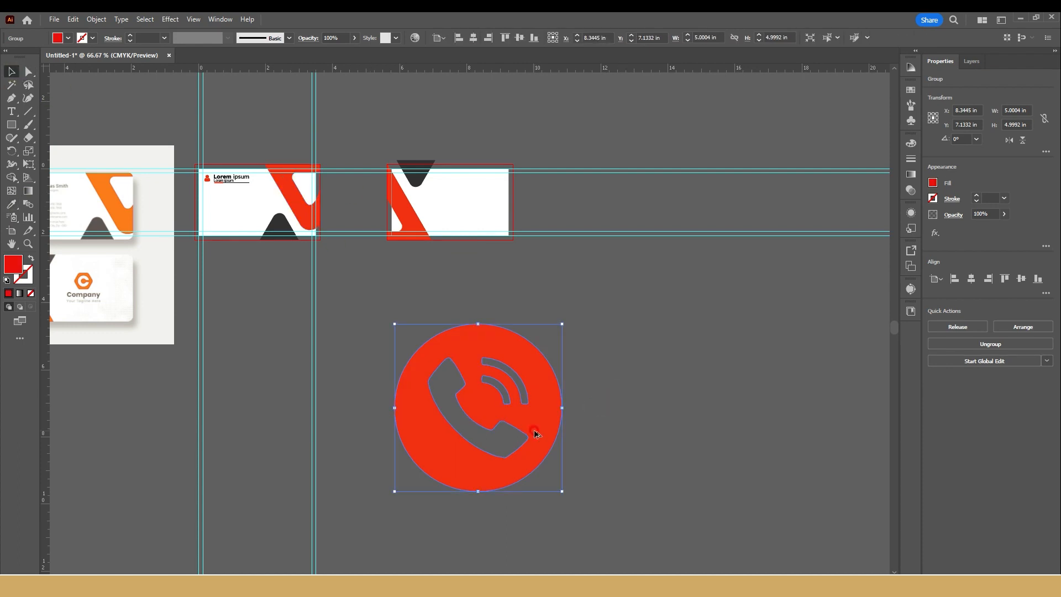
Step: Release the phone icon's compound path and ungroup the resulting shapes
{"action": "scroll", "coordinate": [535, 431], "scroll_direction": "up", "scroll_amount": 2}
{"action": "left_click_drag", "start_coordinate": [535, 431], "coordinate": [575, 374]}
{"action": "scroll", "coordinate": [575, 375], "scroll_direction": "down", "scroll_amount": 3}
{"action": "scroll", "coordinate": [554, 403], "scroll_direction": "up", "scroll_amount": 1}
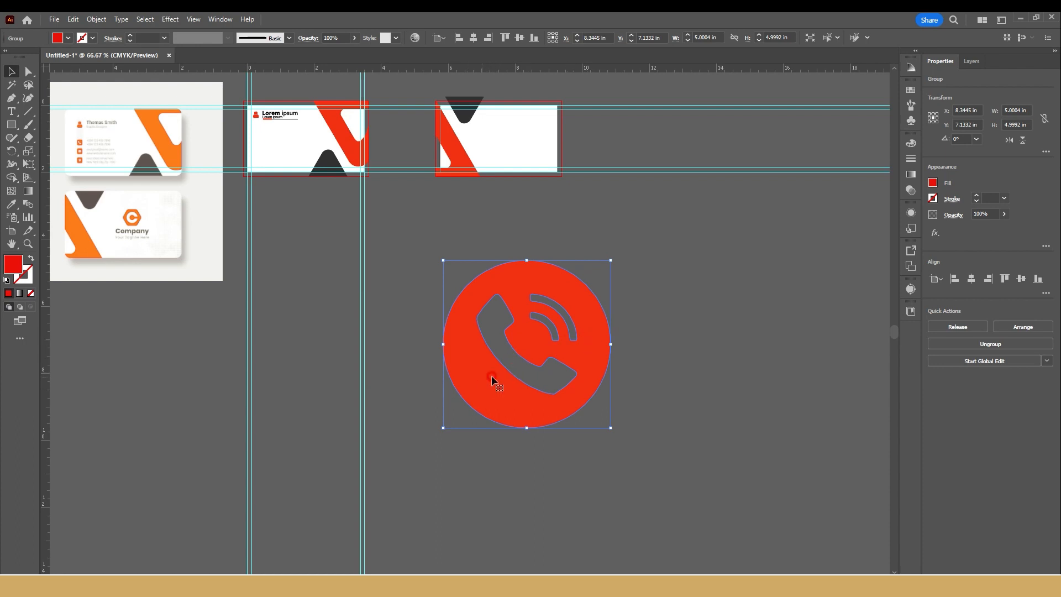
{"action": "left_click", "coordinate": [958, 326]}
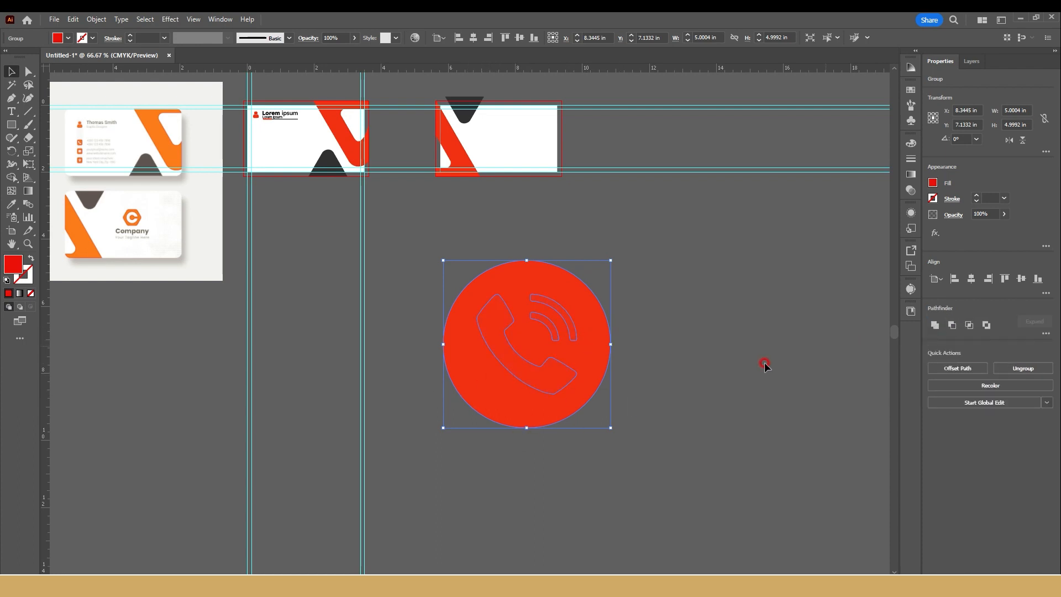
{"action": "left_click", "coordinate": [763, 364]}
{"action": "left_click", "coordinate": [552, 385]}
{"action": "left_click", "coordinate": [1025, 368]}
{"action": "left_click", "coordinate": [736, 355]}
{"action": "left_click", "coordinate": [516, 367]}
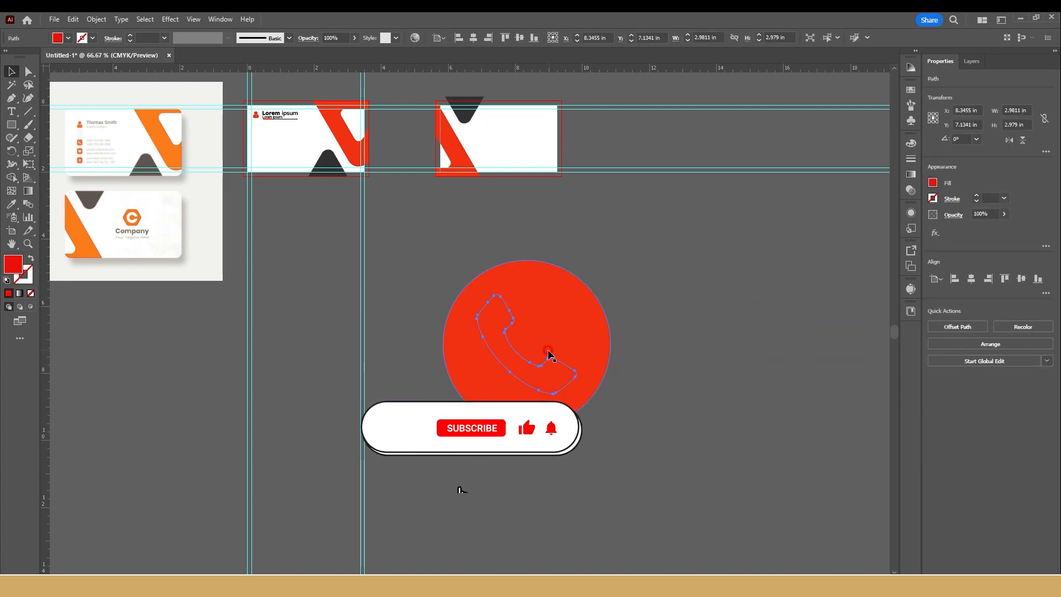
Step: Fill the handset and signal-wave shapes of the phone icon with black
{"action": "left_click_drag", "start_coordinate": [642, 274], "coordinate": [448, 407]}
{"action": "left_click", "coordinate": [552, 404], "text": "shift"}
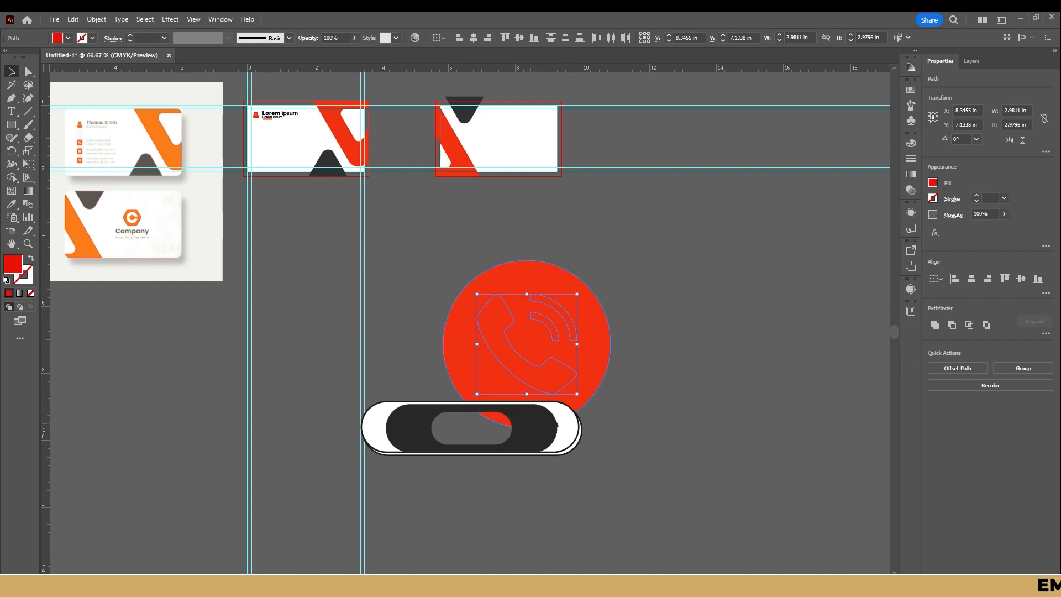
{"action": "left_click", "coordinate": [934, 182]}
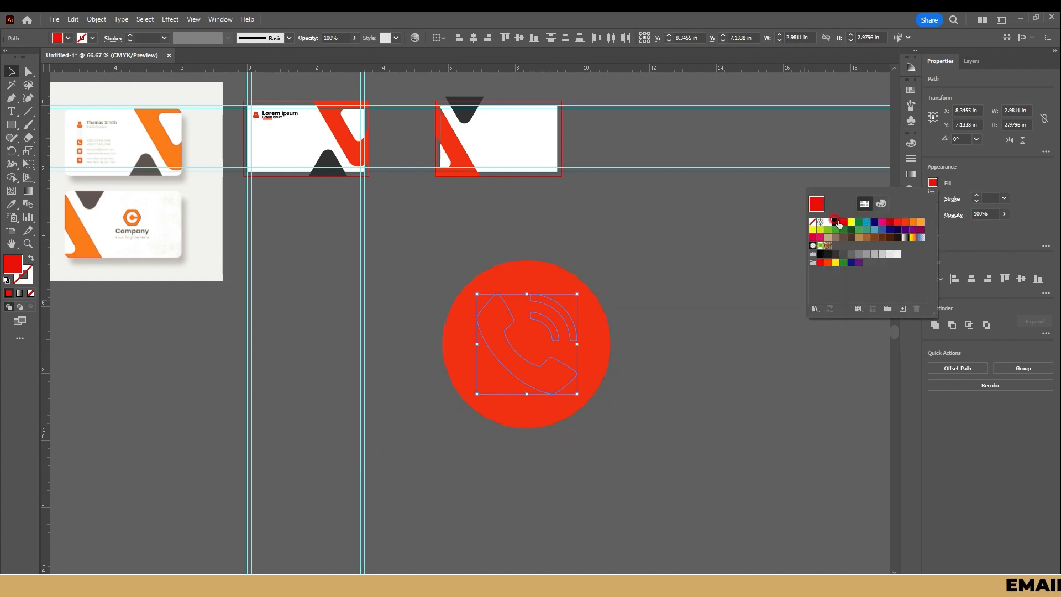
{"action": "left_click", "coordinate": [837, 222]}
{"action": "left_click", "coordinate": [727, 293]}
{"action": "left_click_drag", "start_coordinate": [538, 371], "coordinate": [832, 356]}
{"action": "key", "text": "ctrl+z"}
{"action": "left_click_drag", "start_coordinate": [517, 368], "coordinate": [770, 349]}
{"action": "key", "text": "ctrl+z"}
{"action": "left_click_drag", "start_coordinate": [452, 329], "coordinate": [323, 359]}
{"action": "key", "text": "ctrl+z"}
Step: Select the whole phone icon, place it below the right card, and group its circle, handset and waves
{"action": "left_click_drag", "start_coordinate": [663, 234], "coordinate": [415, 428]}
{"action": "left_click_drag", "start_coordinate": [512, 343], "coordinate": [253, 189]}
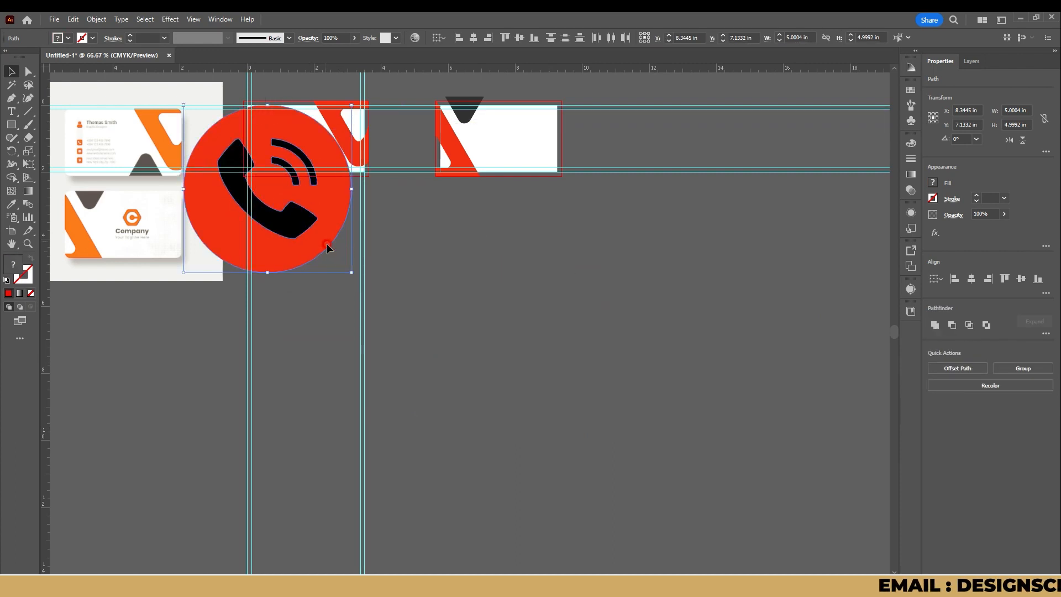
{"action": "left_click_drag", "start_coordinate": [352, 273], "coordinate": [564, 304]}
{"action": "key", "text": "ctrl+z"}
{"action": "key", "text": "ctrl+g"}
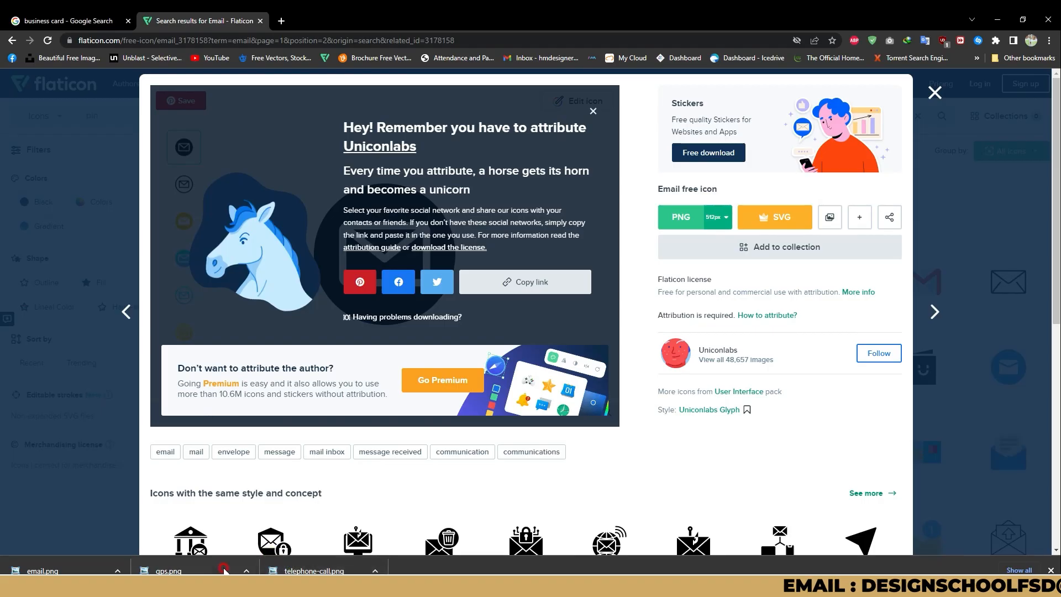
Step: Open the downloaded gps.png, copy it, and paste it into the Illustrator document
{"action": "left_click", "coordinate": [215, 567]}
{"action": "right_click", "coordinate": [543, 362]}
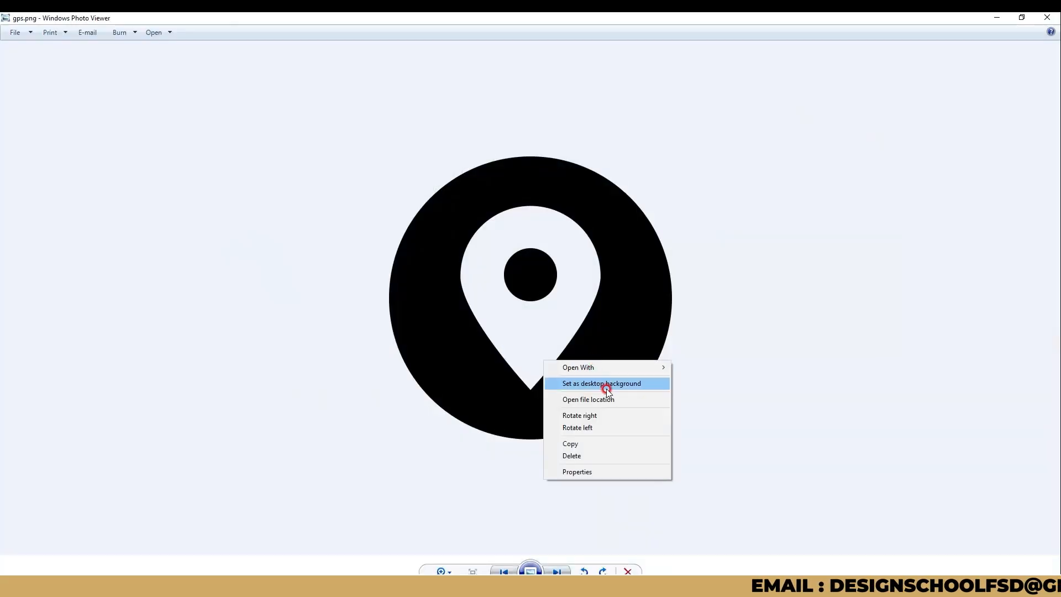
{"action": "left_click", "coordinate": [575, 443]}
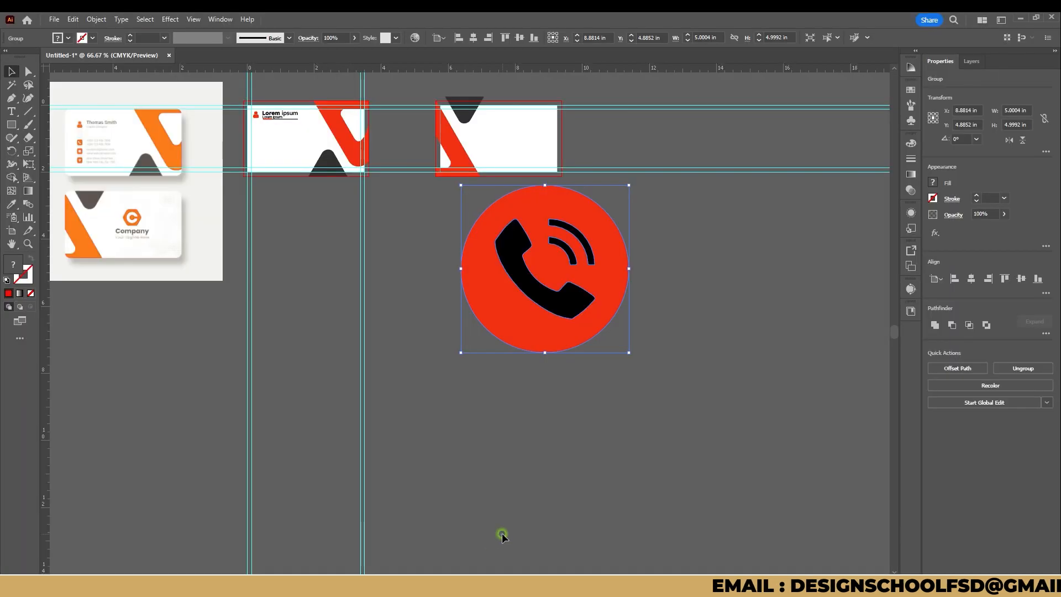
{"action": "left_click", "coordinate": [462, 532]}
{"action": "key", "text": "ctrl+v"}
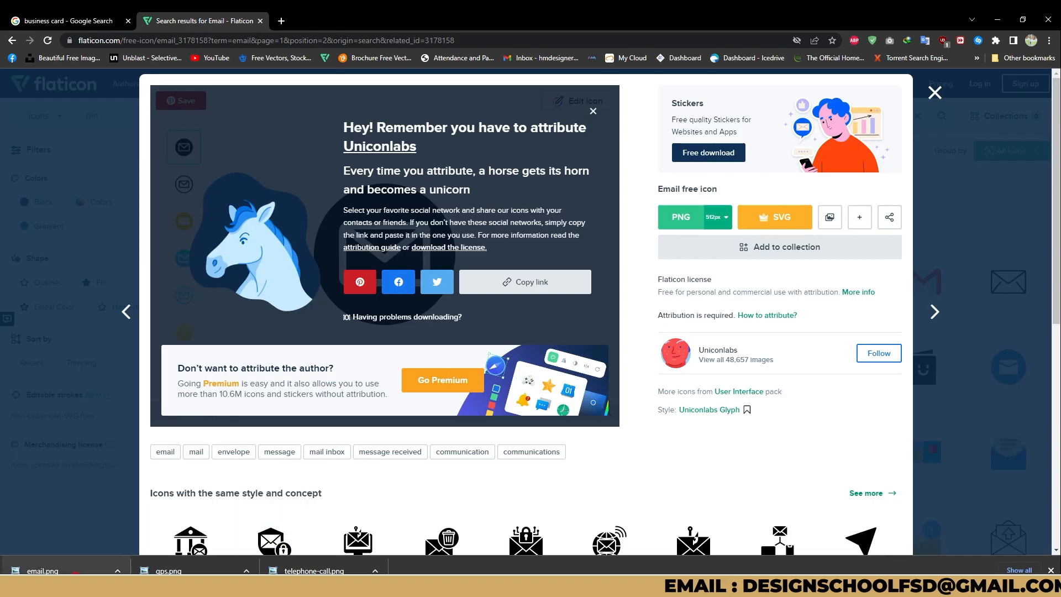
Step: Open the downloaded email.png, copy it into the Illustrator document, and place it to the right of the other two icons
{"action": "left_click", "coordinate": [42, 570]}
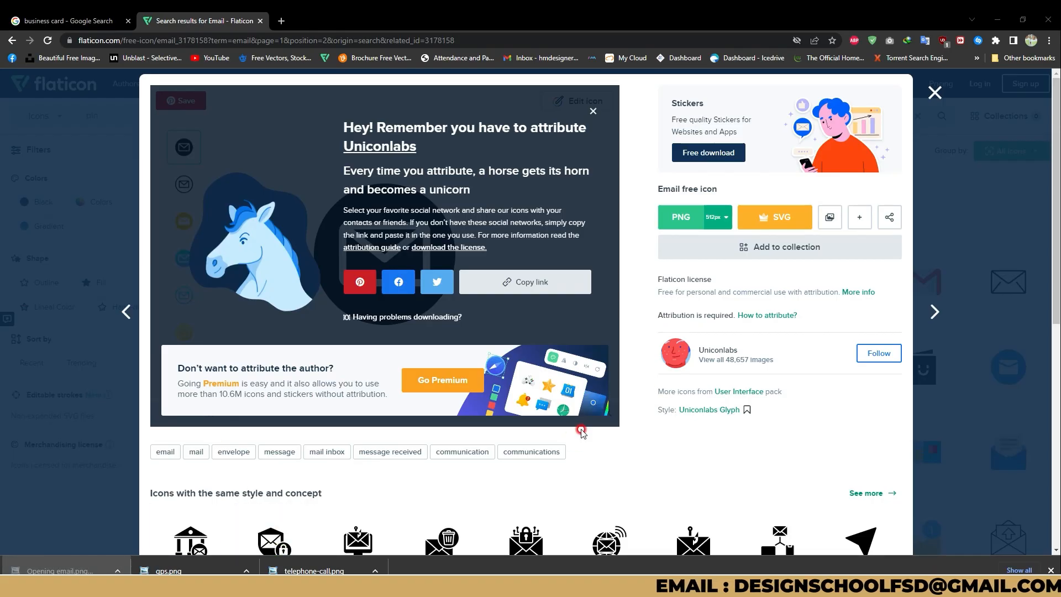
{"action": "right_click", "coordinate": [608, 287]}
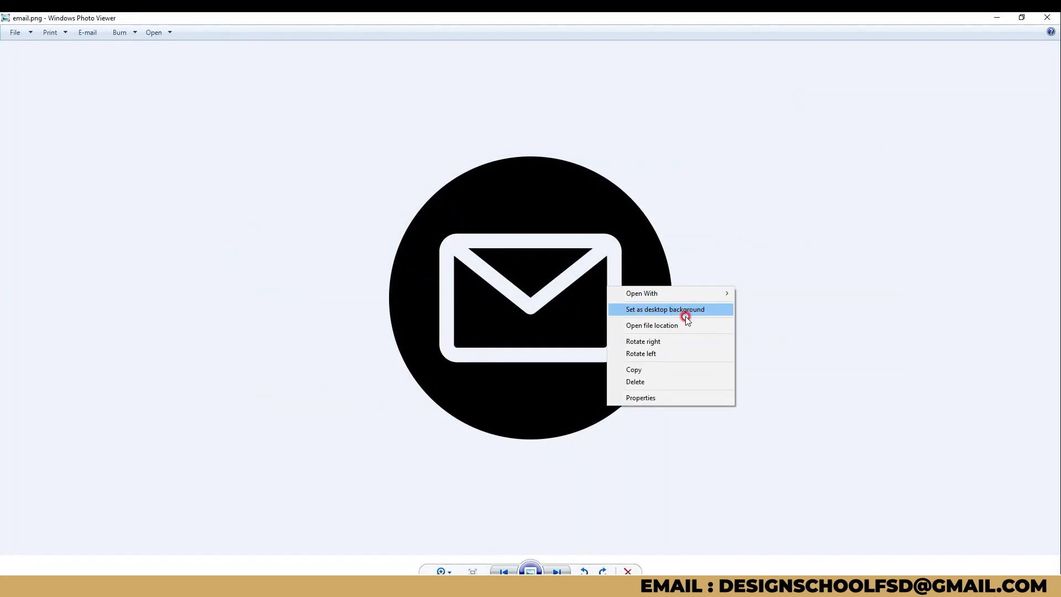
{"action": "left_click", "coordinate": [651, 370]}
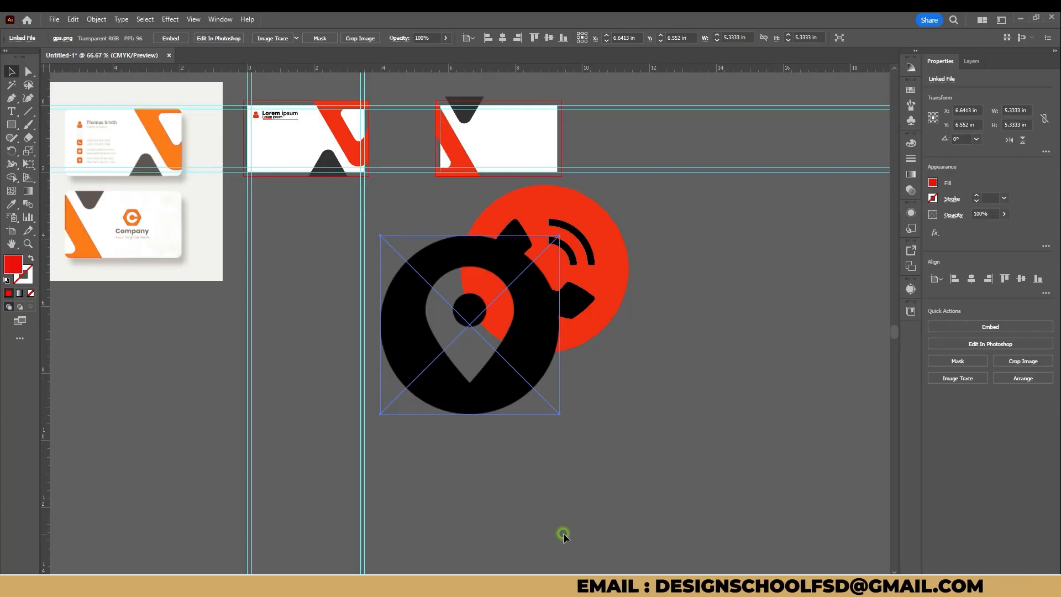
{"action": "left_click", "coordinate": [563, 535]}
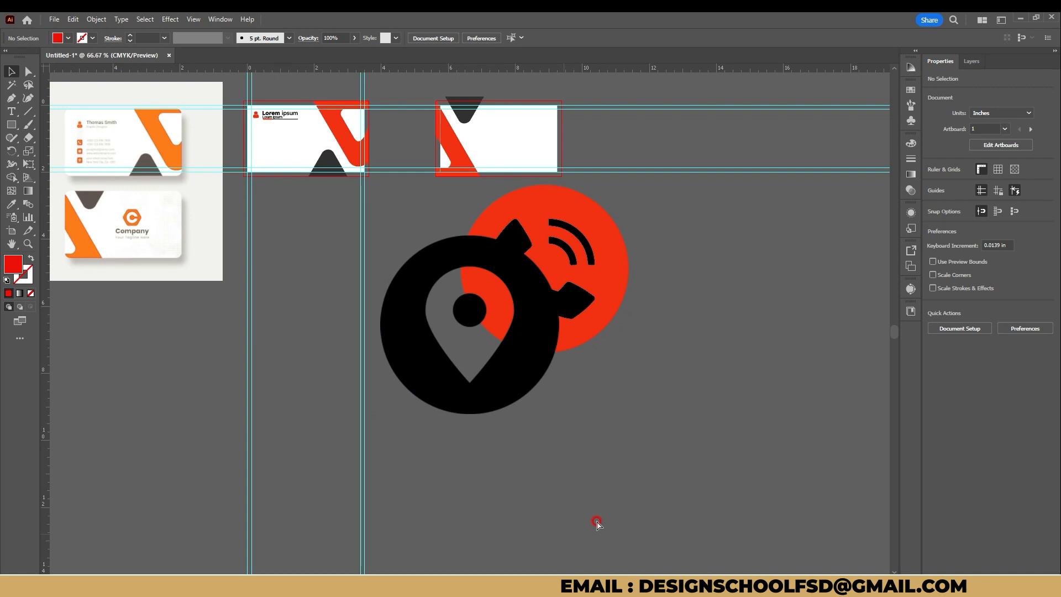
{"action": "key", "text": "ctrl+v"}
{"action": "left_click_drag", "start_coordinate": [639, 450], "coordinate": [486, 378]}
{"action": "left_click_drag", "start_coordinate": [352, 321], "coordinate": [596, 372]}
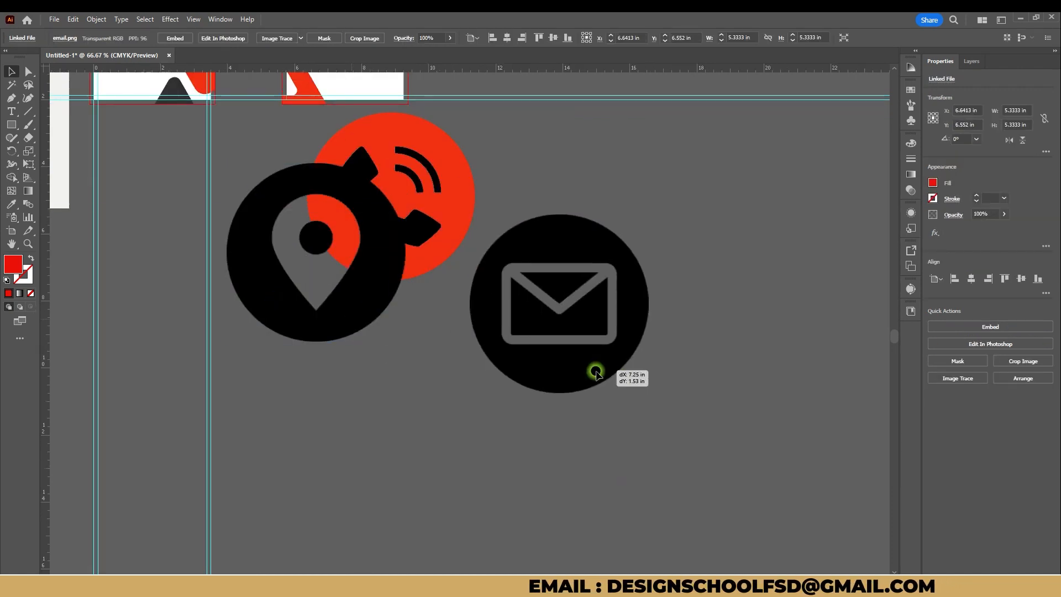
Step: Image-trace the email icon with the Silhouettes preset and expand it into vector shapes
{"action": "left_click", "coordinate": [958, 378]}
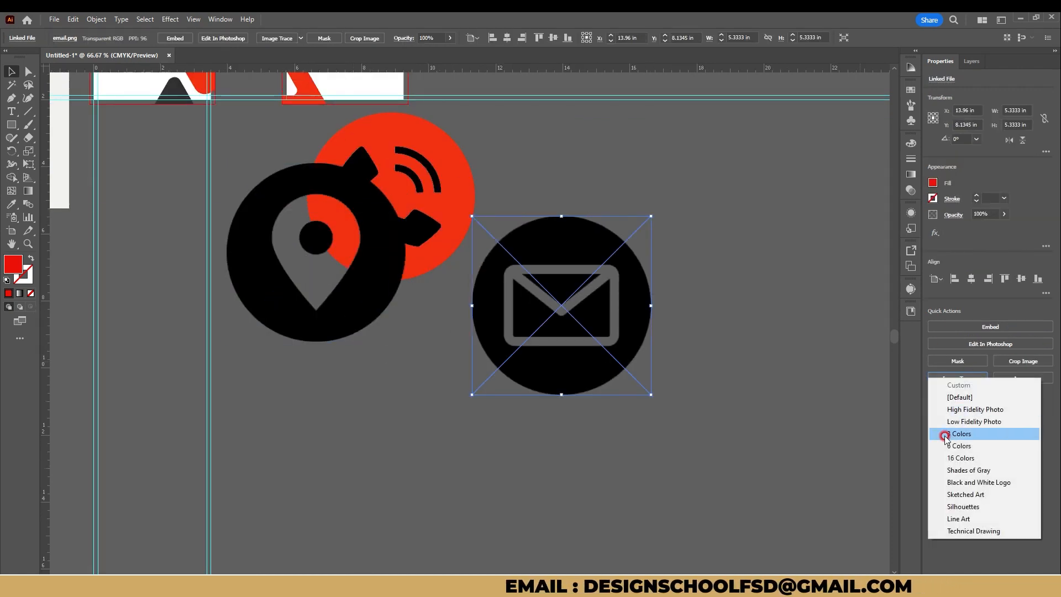
{"action": "left_click", "coordinate": [970, 512]}
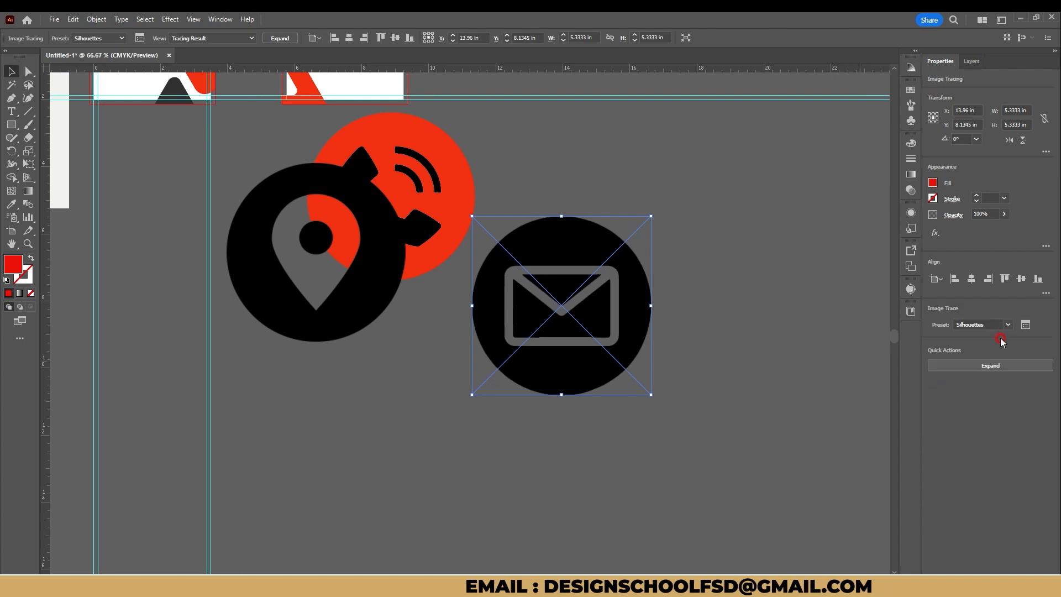
{"action": "left_click", "coordinate": [990, 366]}
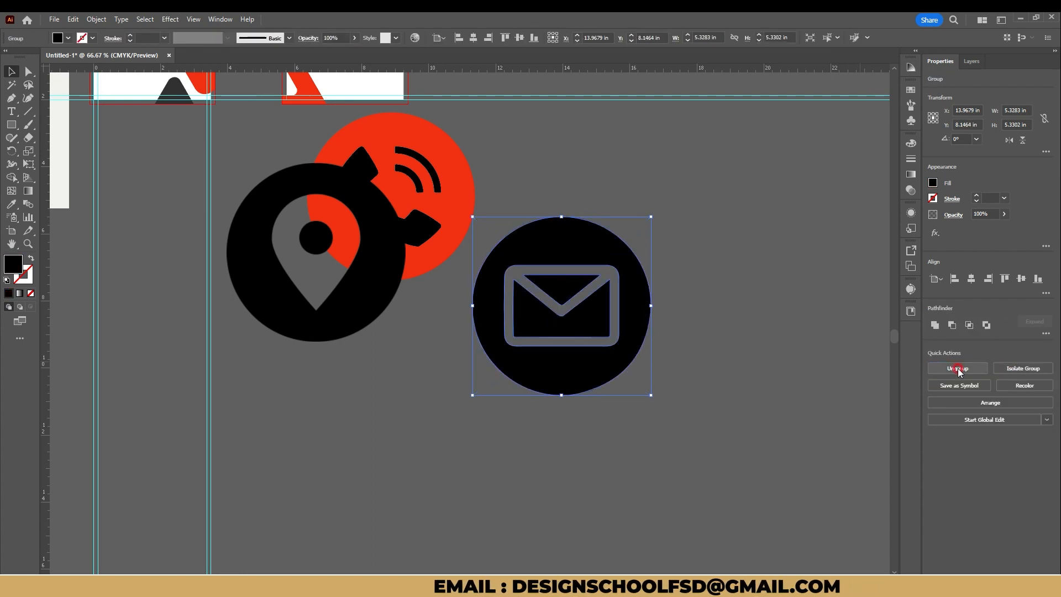
Step: Ungroup the expanded email icon and release its circle's compound path into separate shapes
{"action": "left_click", "coordinate": [960, 369]}
{"action": "left_click", "coordinate": [782, 403]}
{"action": "left_click", "coordinate": [569, 364]}
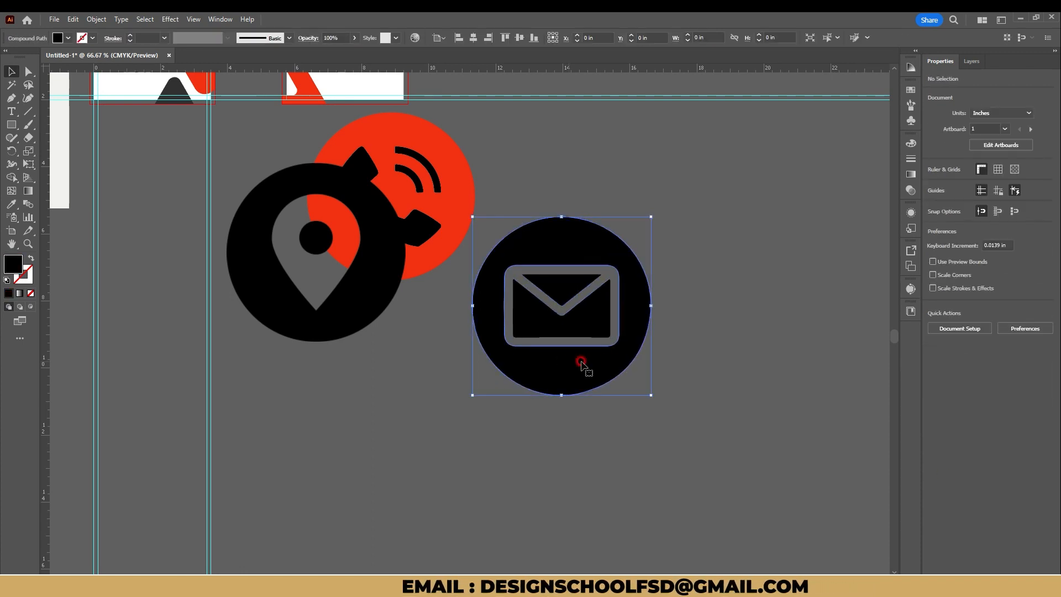
{"action": "left_click", "coordinate": [957, 327]}
{"action": "left_click", "coordinate": [674, 382]}
{"action": "left_click", "coordinate": [599, 373]}
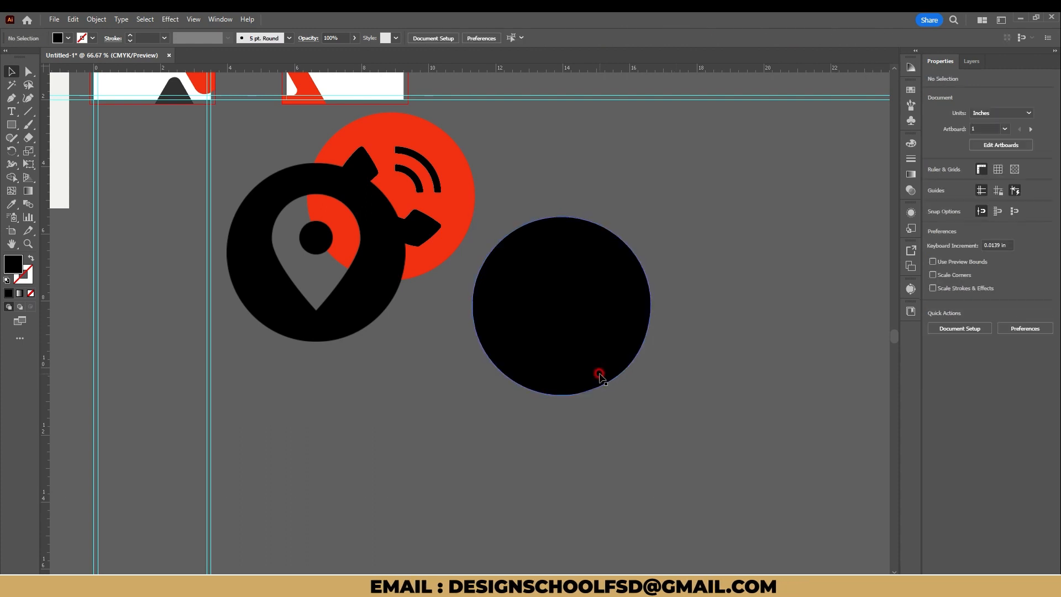
Step: Cut the inner shapes out of the envelope with Minus Front beside the circle, and center the envelope back on it
{"action": "left_click_drag", "start_coordinate": [715, 263], "coordinate": [483, 460]}
{"action": "left_click", "coordinate": [583, 380], "text": "shift"}
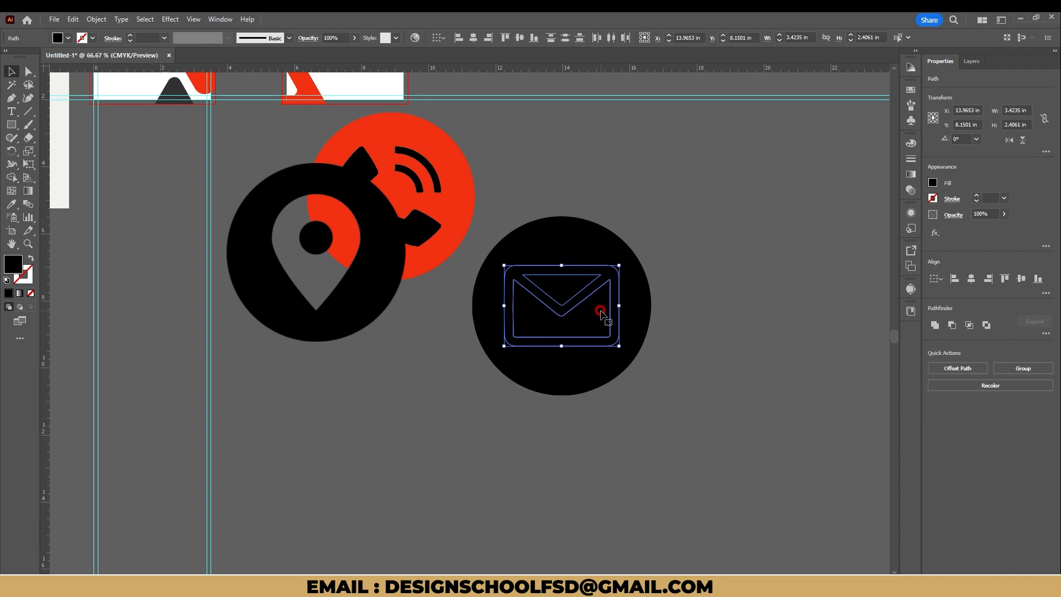
{"action": "left_click_drag", "start_coordinate": [641, 315], "coordinate": [915, 305]}
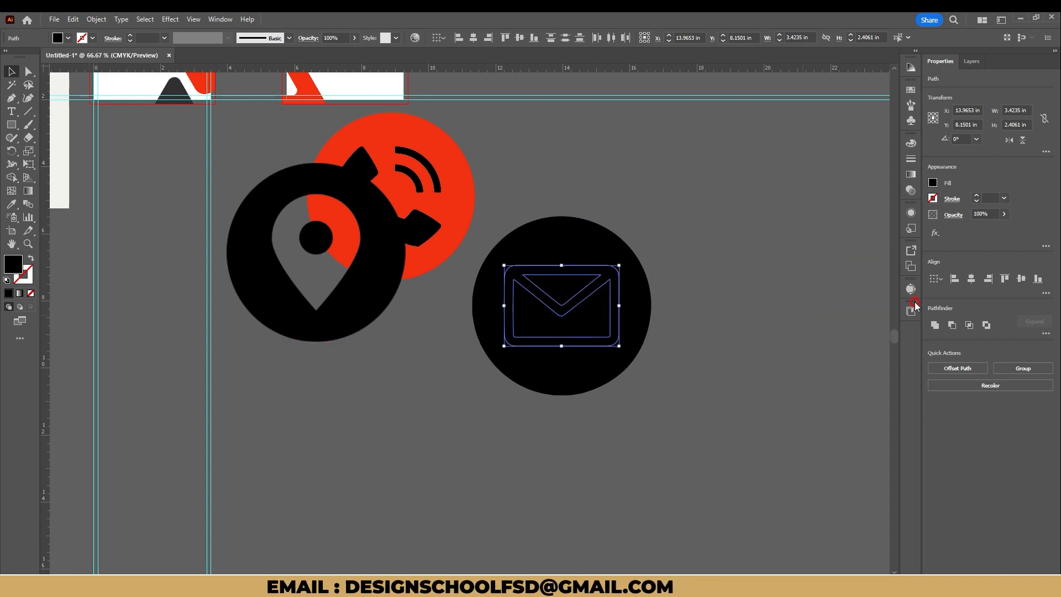
{"action": "left_click_drag", "start_coordinate": [581, 317], "coordinate": [756, 316]}
{"action": "key", "text": "ctrl+z"}
{"action": "left_click_drag", "start_coordinate": [602, 321], "coordinate": [813, 320]}
{"action": "left_click", "coordinate": [945, 325]}
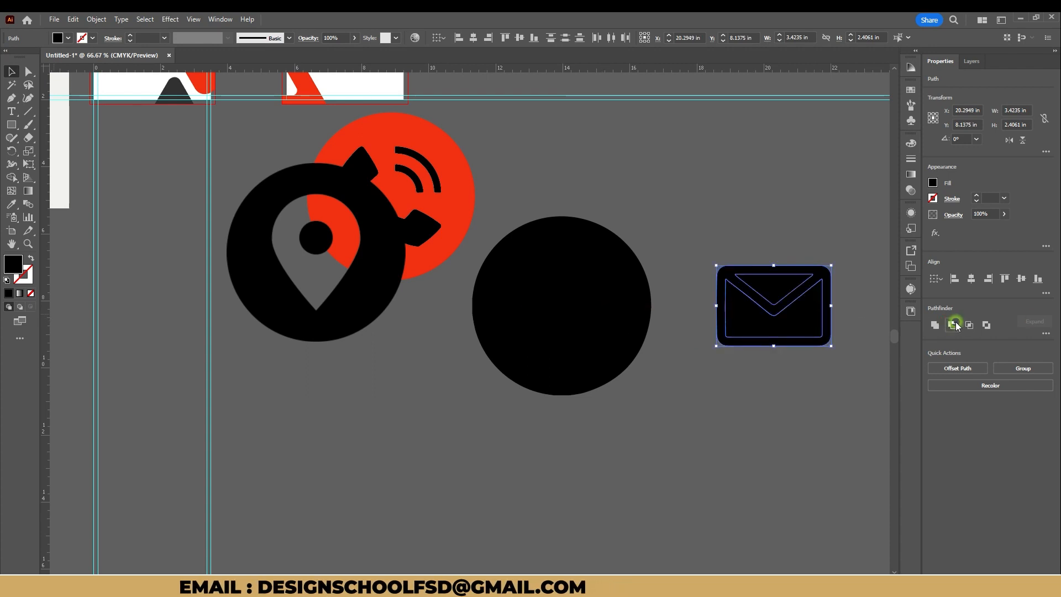
{"action": "left_click_drag", "start_coordinate": [773, 305], "coordinate": [559, 306]}
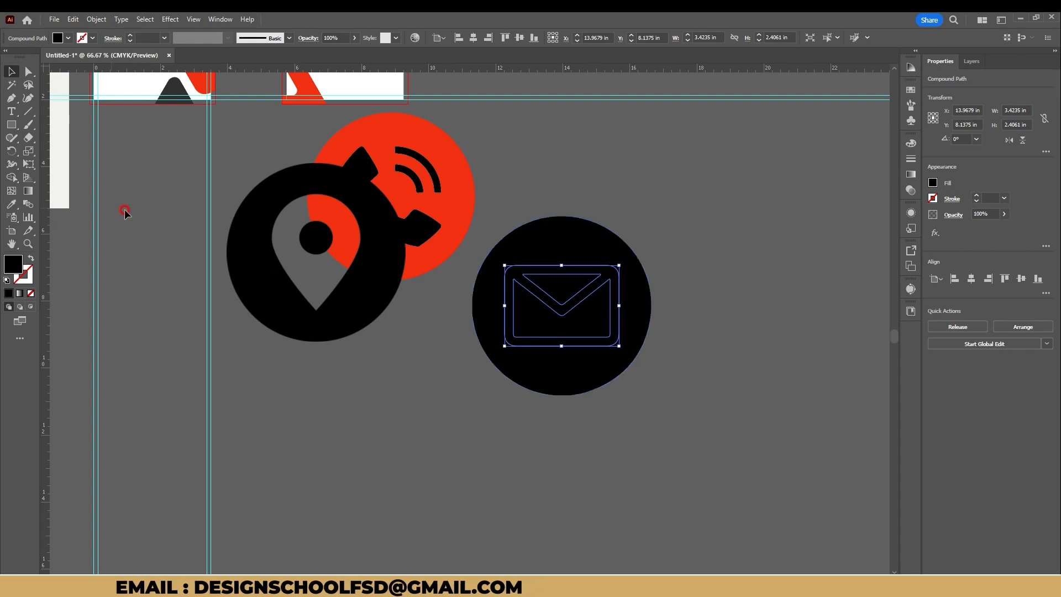
Step: Recolor the email icon's circle with the red sampled from the phone icon's circle
{"action": "left_click", "coordinate": [526, 355]}
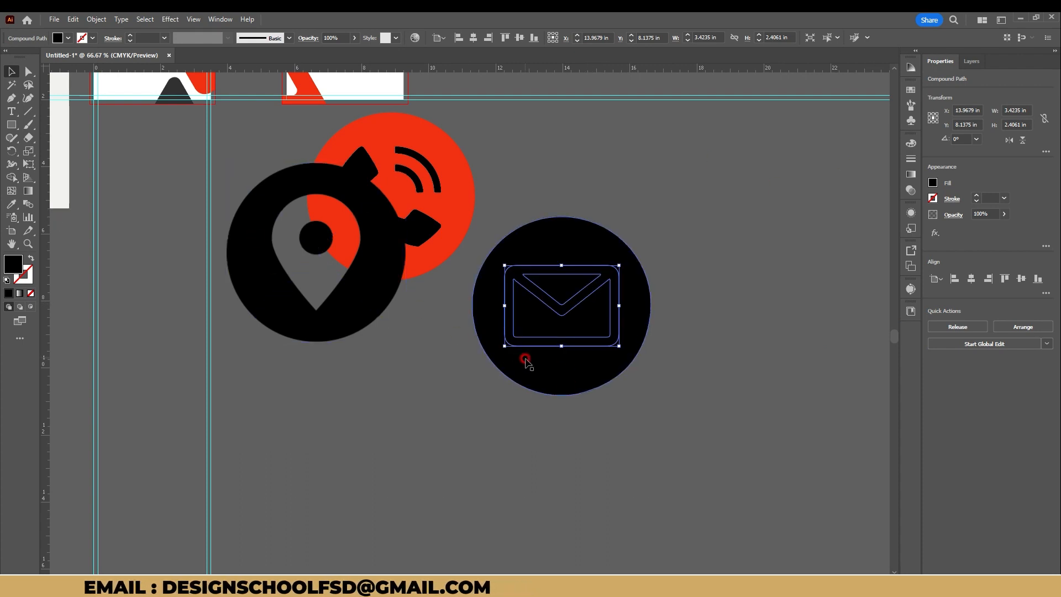
{"action": "key", "text": "i"}
{"action": "left_click", "coordinate": [430, 122]}
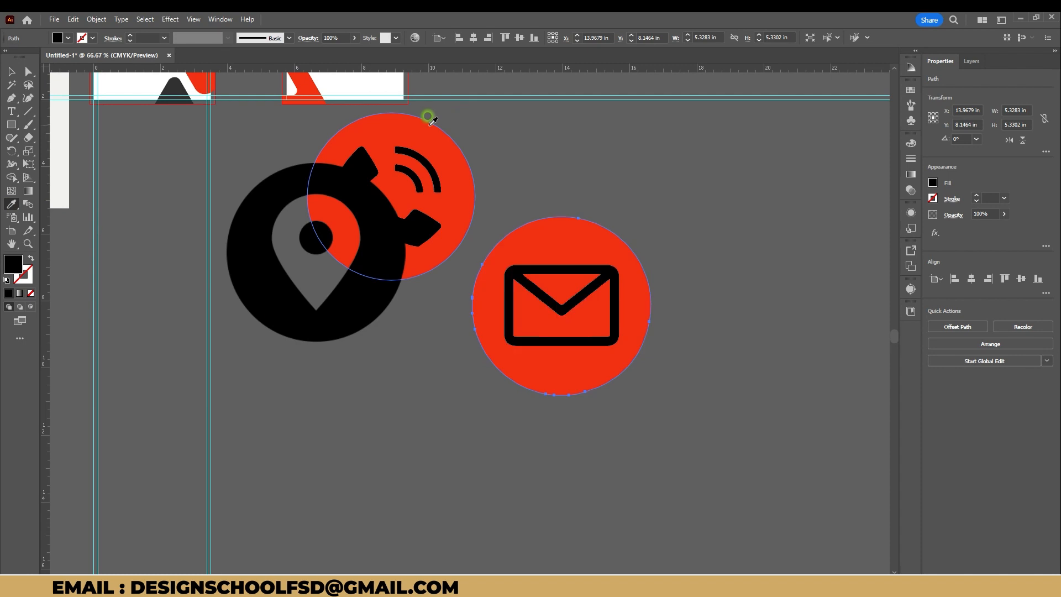
Step: Move the location icon clear below the phone icon, image-trace it with the Silhouettes preset, and expand it
{"action": "left_click", "coordinate": [7, 73]}
{"action": "left_click_drag", "start_coordinate": [304, 332], "coordinate": [304, 484]}
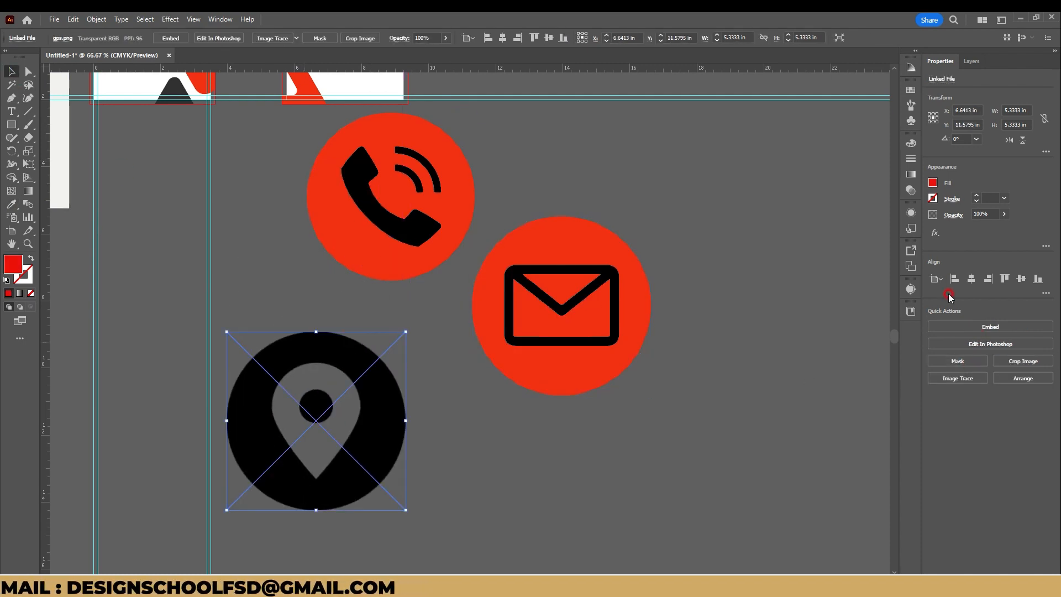
{"action": "left_click", "coordinate": [957, 378]}
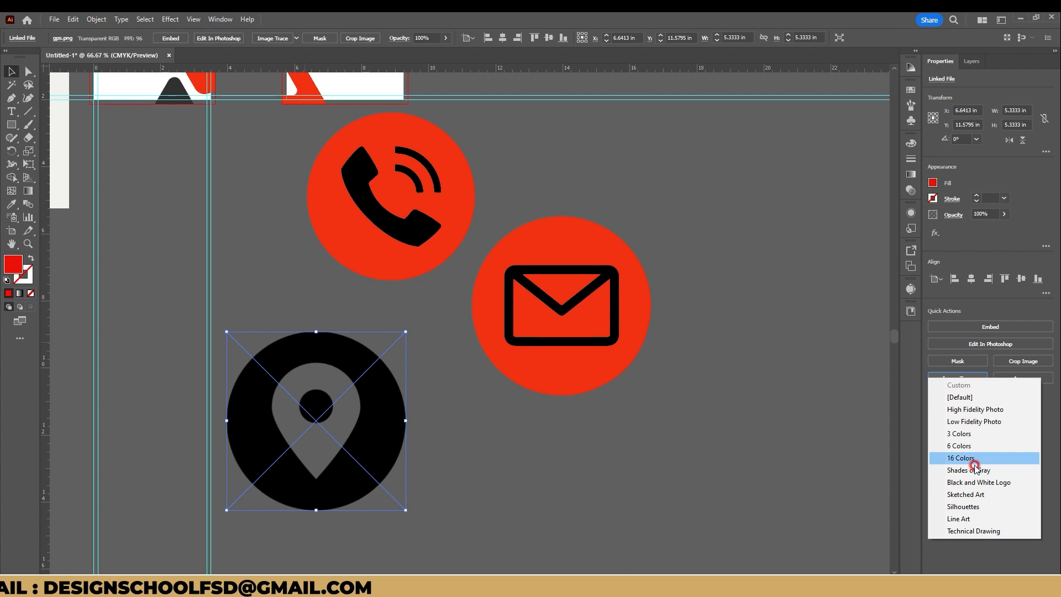
{"action": "left_click", "coordinate": [976, 505]}
{"action": "left_click", "coordinate": [992, 367]}
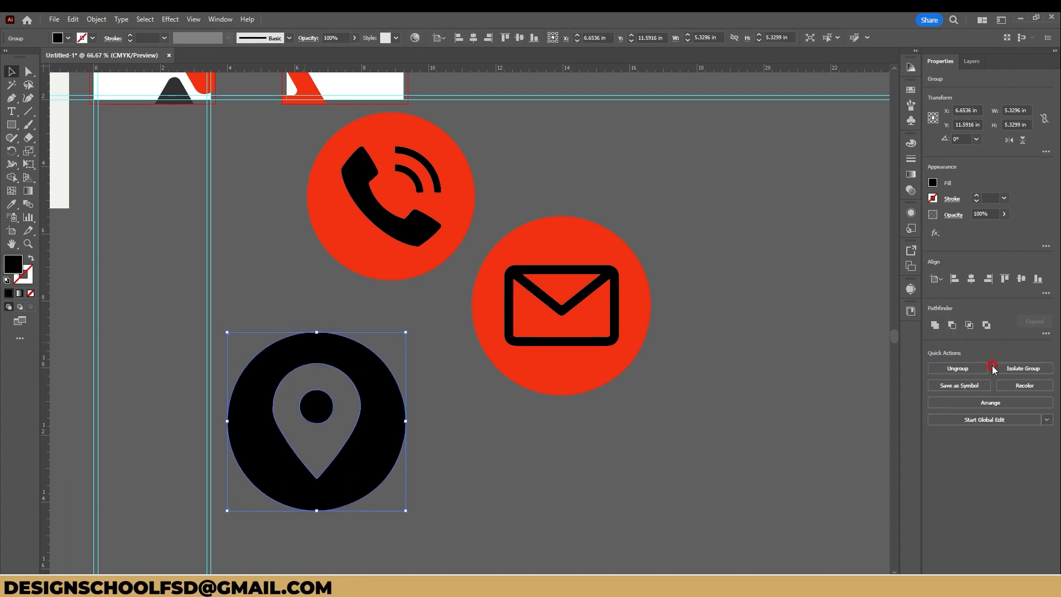
Step: Ungroup the expanded location icon and release its circle's compound path into separate shapes
{"action": "left_click", "coordinate": [952, 371]}
{"action": "left_click", "coordinate": [439, 473]}
{"action": "left_click", "coordinate": [372, 467]}
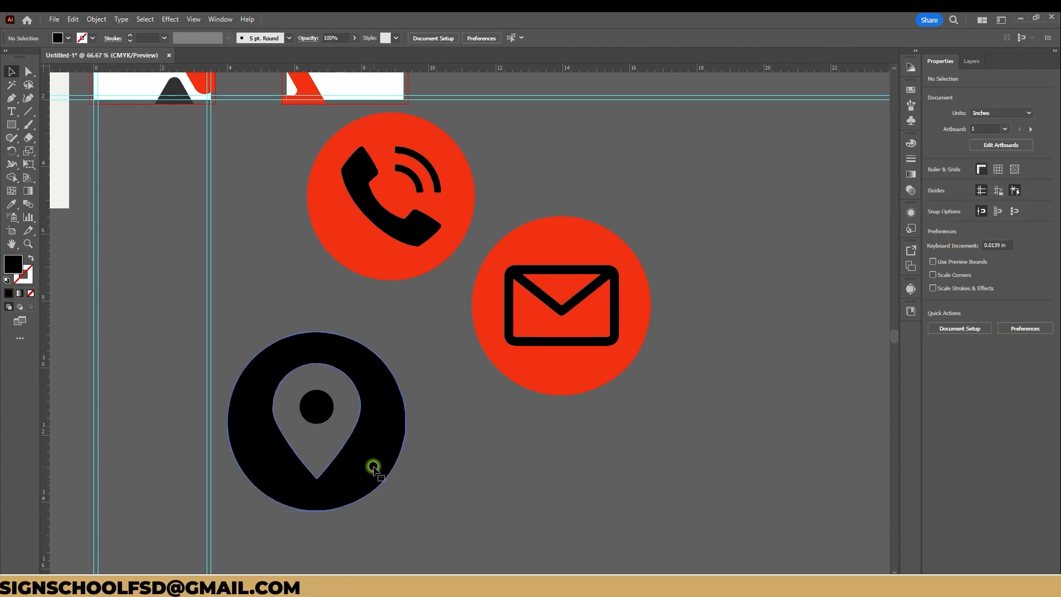
{"action": "left_click", "coordinate": [958, 327]}
{"action": "left_click", "coordinate": [478, 419]}
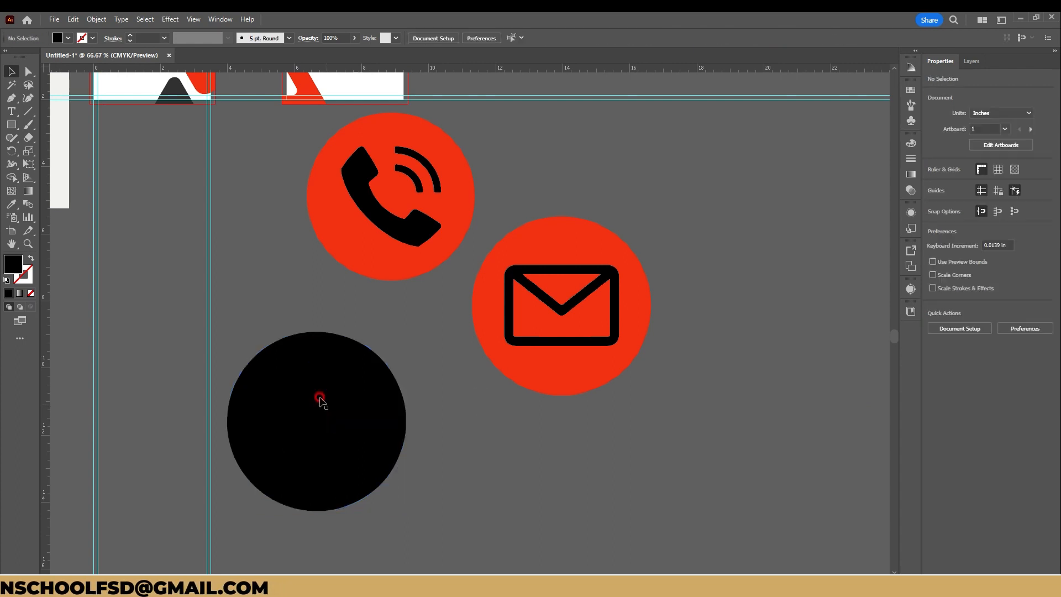
Step: Cut the inner circle out of the location pin with Minus Front
{"action": "left_click", "coordinate": [320, 400]}
{"action": "left_click", "coordinate": [313, 440], "text": "shift"}
{"action": "left_click", "coordinate": [944, 326]}
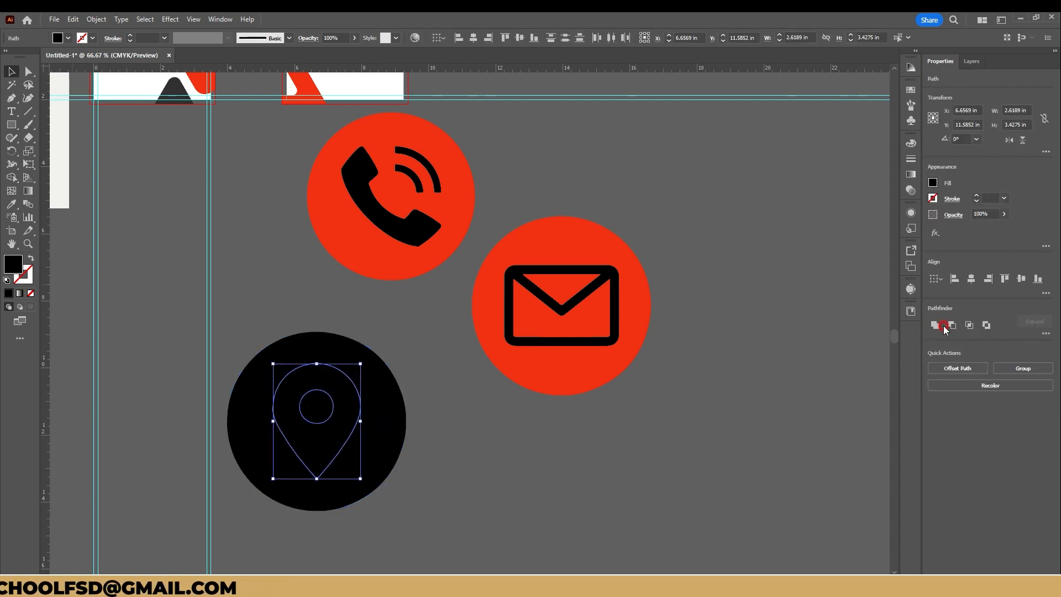
Step: Recolor the location icon's circle with the red sampled from the phone icon's circle
{"action": "left_click", "coordinate": [394, 438]}
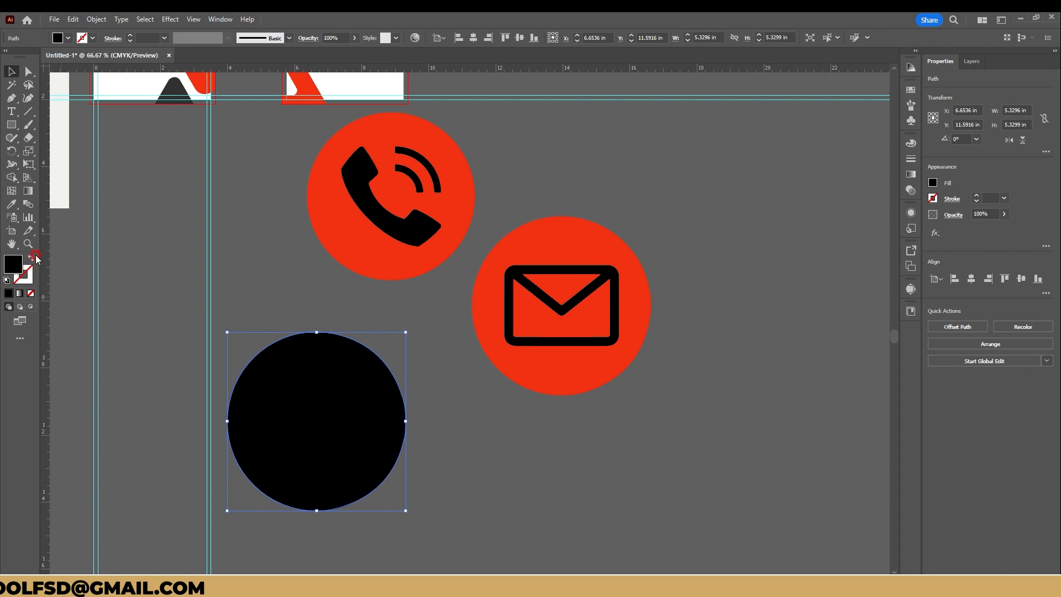
{"action": "left_click", "coordinate": [11, 205]}
{"action": "left_click", "coordinate": [317, 213]}
{"action": "key", "text": "v"}
{"action": "left_click", "coordinate": [477, 356]}
{"action": "key", "text": "ctrl+minus"}
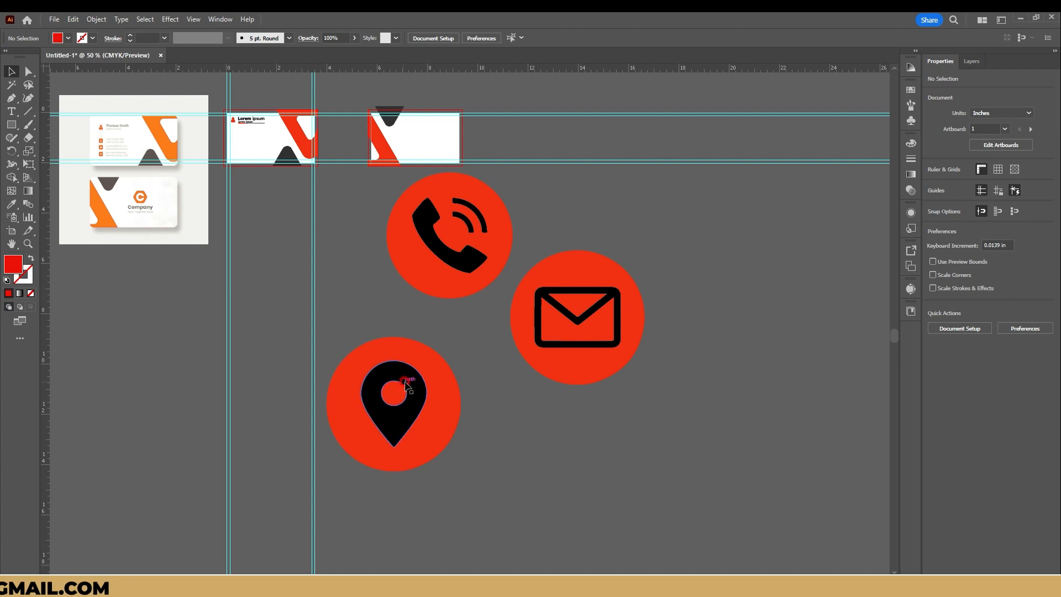
Step: Center the location pin on its red circle horizontally and vertically, and group the two
{"action": "left_click_drag", "start_coordinate": [406, 385], "coordinate": [452, 389]}
{"action": "left_click", "coordinate": [353, 370], "text": "shift"}
{"action": "left_click", "coordinate": [353, 370]}
{"action": "left_click", "coordinate": [971, 280]}
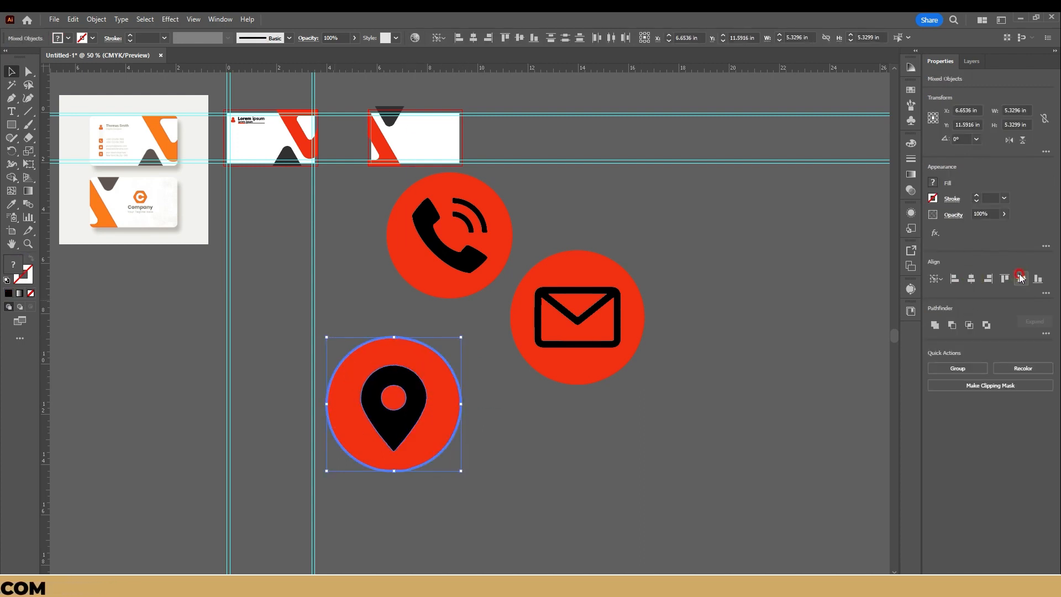
{"action": "key", "text": "ctrl+g"}
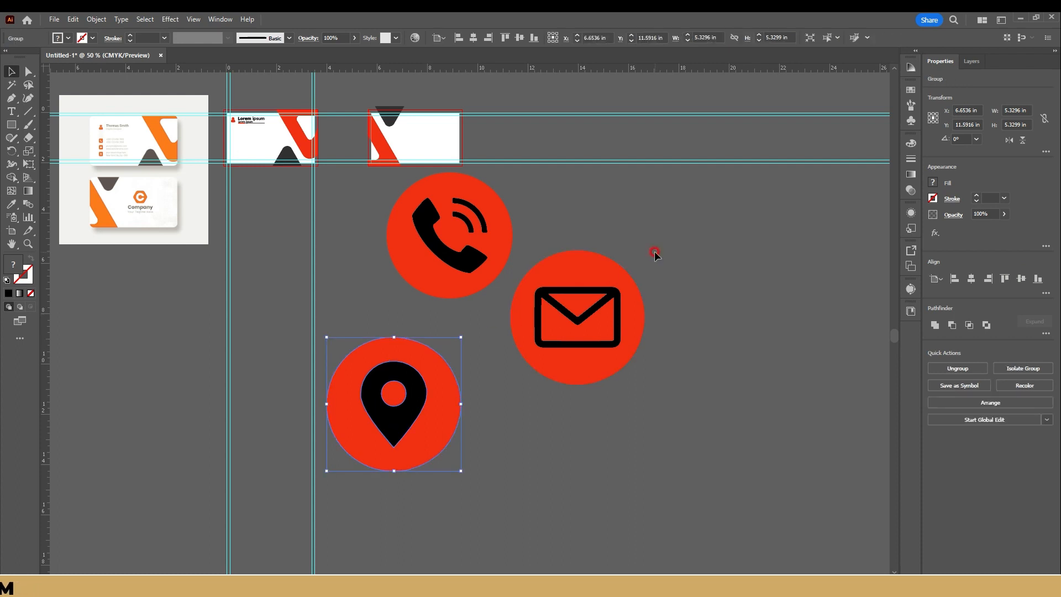
Step: Ungroup the email icon, center the envelope vertically on its circle, and group them again
{"action": "left_click", "coordinate": [614, 339]}
{"action": "key", "text": "ctrl+shift+g"}
{"action": "left_click", "coordinate": [628, 343]}
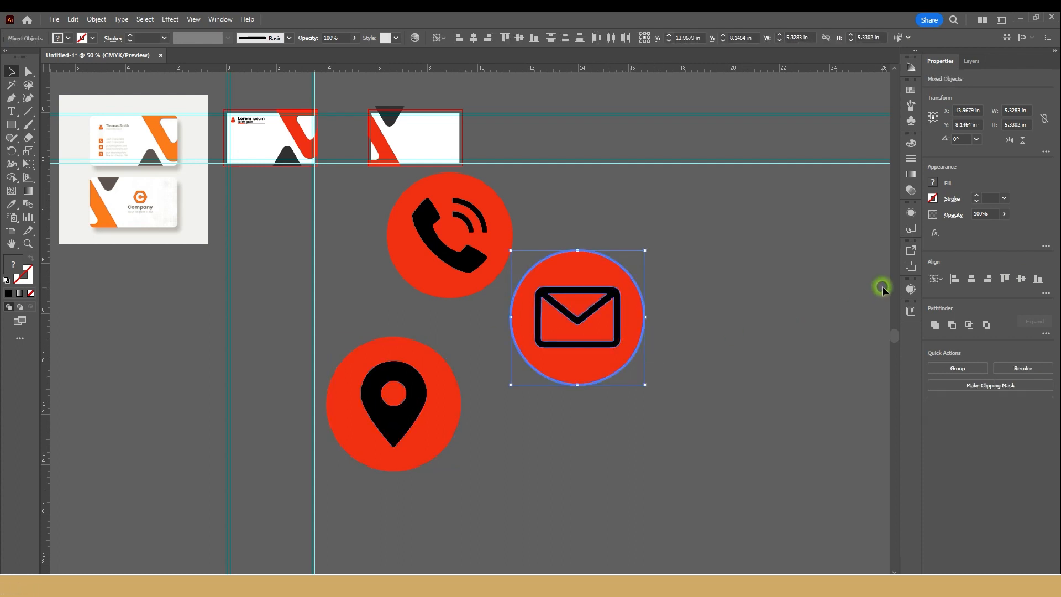
{"action": "left_click", "coordinate": [1021, 280]}
{"action": "key", "text": "ctrl+g"}
Step: Scale the phone icon down to 0.1672 in, place it below the person icon on the card, and lock its proportions
{"action": "left_click", "coordinate": [454, 231]}
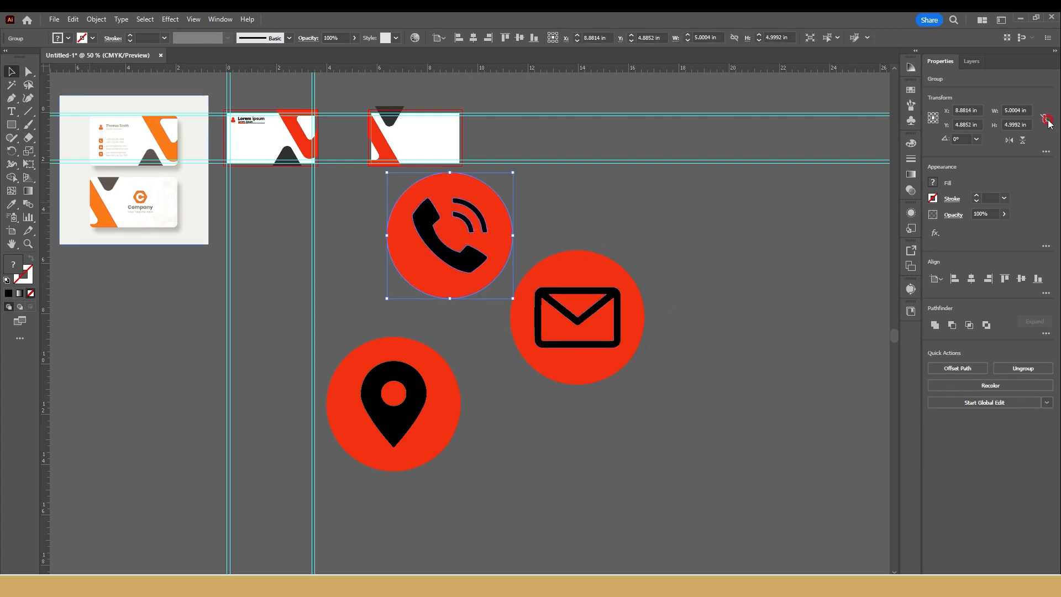
{"action": "left_click_drag", "start_coordinate": [498, 179], "coordinate": [257, 142]}
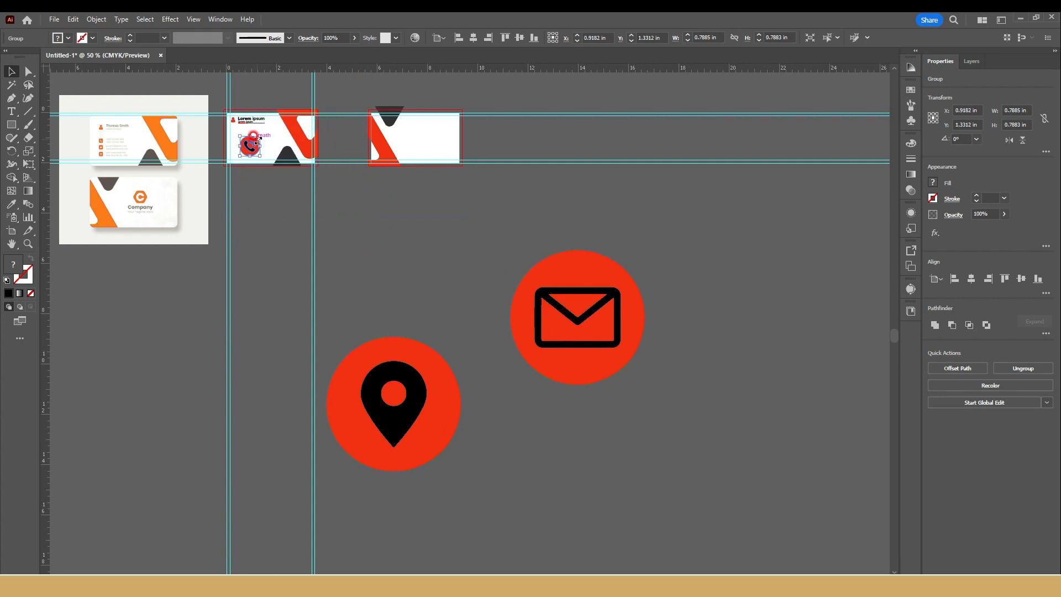
{"action": "scroll", "coordinate": [256, 142], "scroll_direction": "up", "scroll_amount": 6}
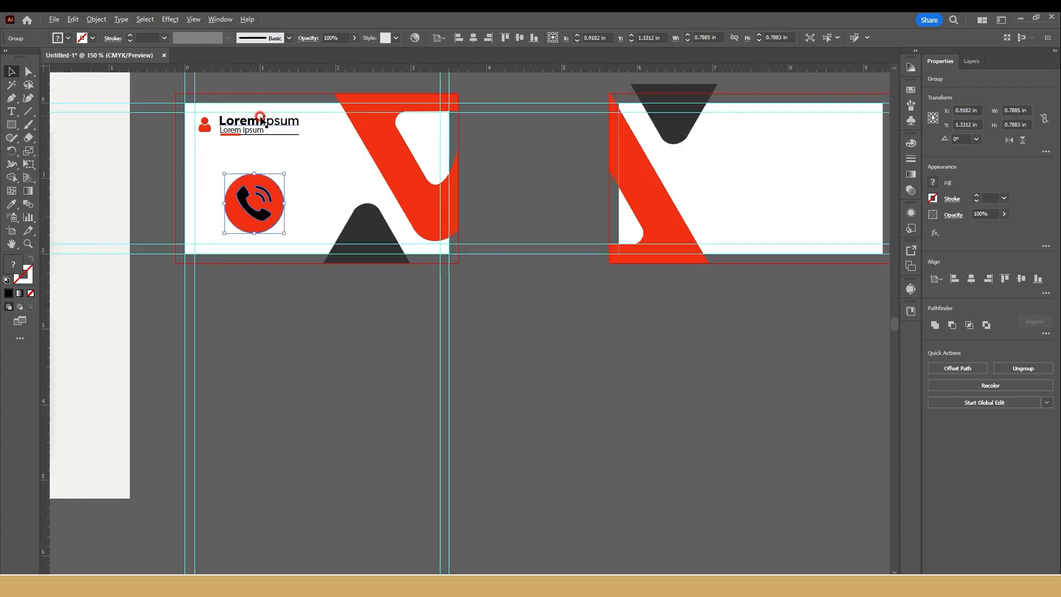
{"action": "left_click_drag", "start_coordinate": [321, 424], "coordinate": [118, 232]}
{"action": "left_click", "coordinate": [1021, 107]}
{"action": "left_click", "coordinate": [1046, 119]}
{"action": "left_click", "coordinate": [1010, 110]}
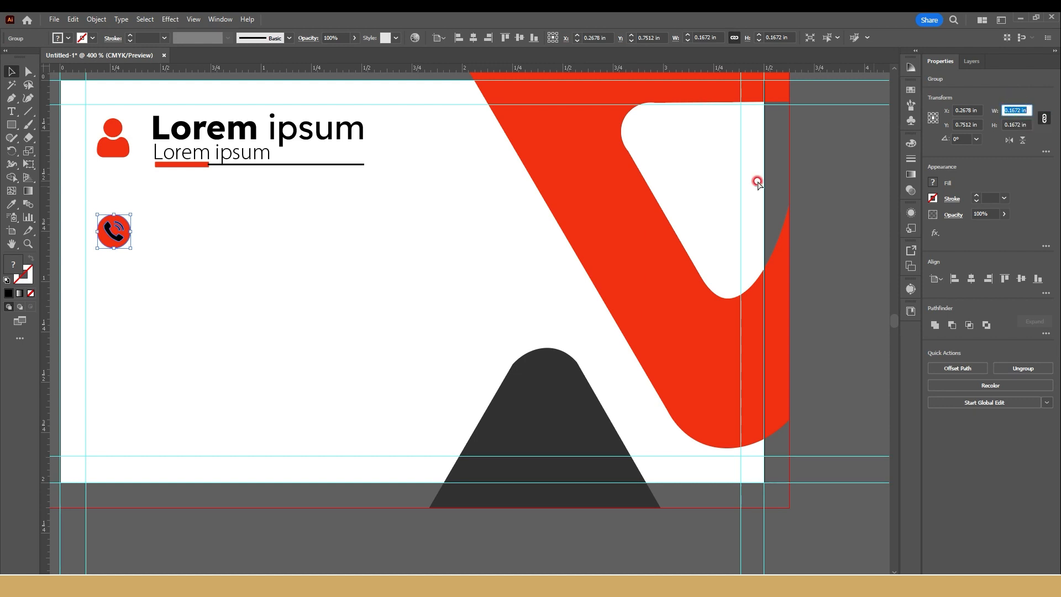
Step: Move the large email and location icons closer to the front card
{"action": "scroll", "coordinate": [596, 215], "scroll_direction": "down", "scroll_amount": 4}
{"action": "left_click_drag", "start_coordinate": [570, 215], "coordinate": [453, 148]}
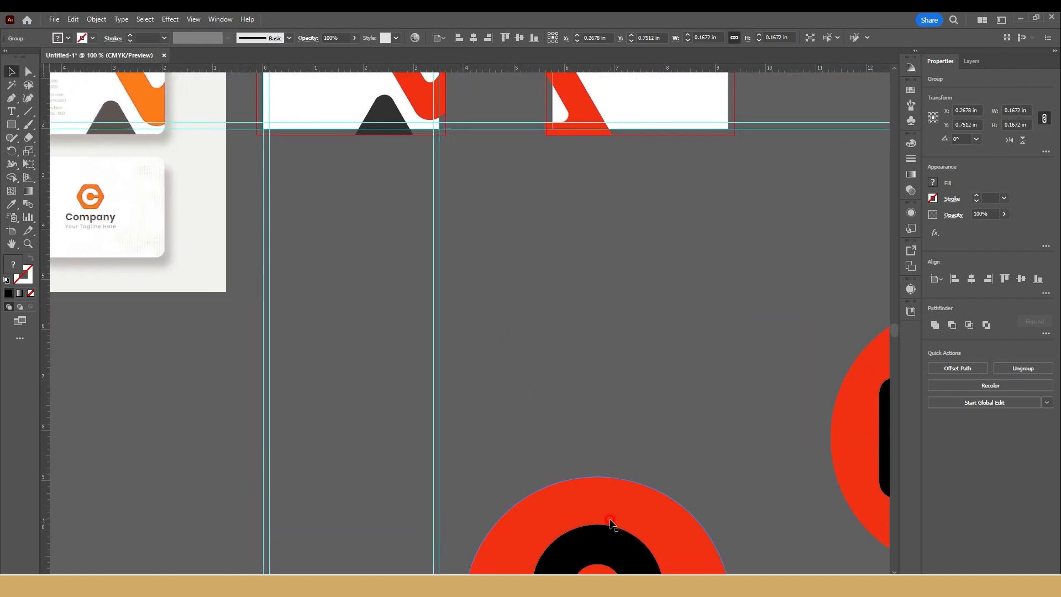
{"action": "left_click_drag", "start_coordinate": [860, 457], "coordinate": [305, 161]}
{"action": "left_click_drag", "start_coordinate": [563, 494], "coordinate": [374, 245]}
Step: Set the email and location icons' widths to 0.1672 in with proportions constrained, matching the phone icon
{"action": "left_click", "coordinate": [411, 160]}
{"action": "left_click", "coordinate": [1018, 117]}
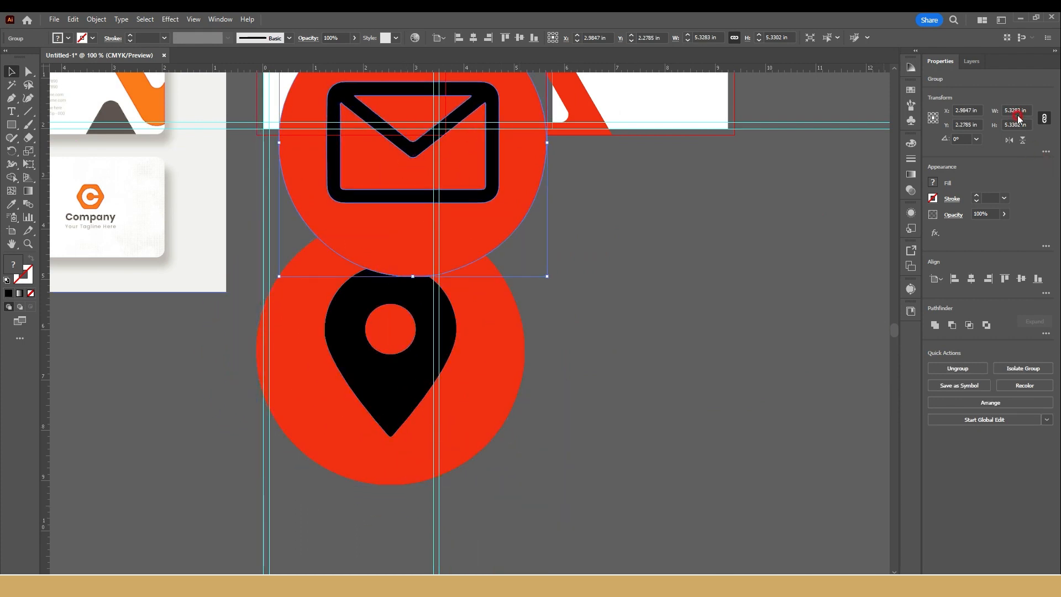
{"action": "type", "text": "0.1672 in"}
{"action": "key", "text": "Return"}
{"action": "left_click", "coordinate": [370, 251]}
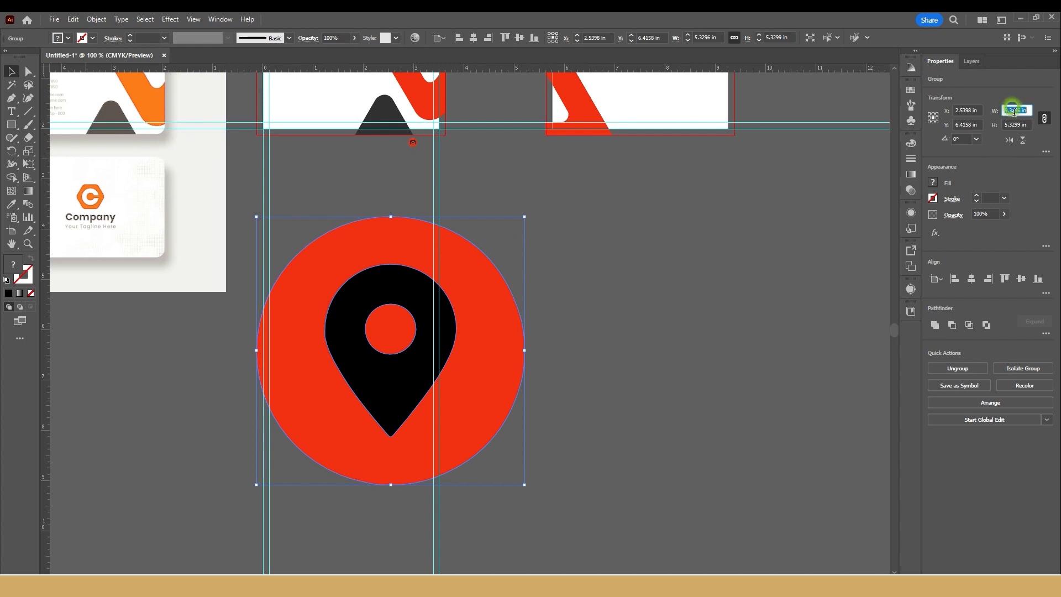
{"action": "type", "text": "0.1672 in"}
{"action": "key", "text": "Return"}
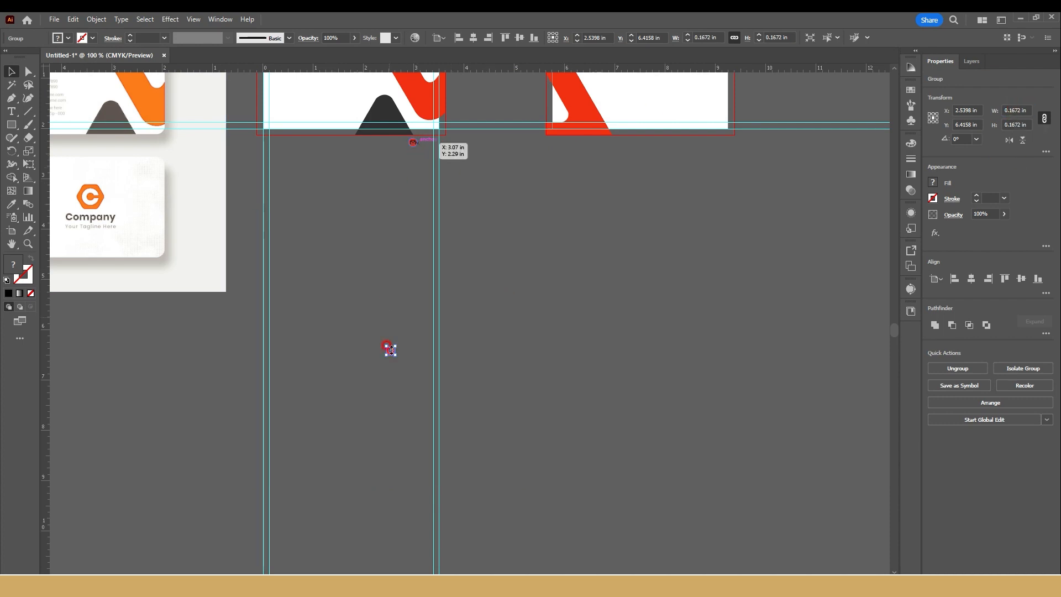
Step: Move the resized location and email icons onto the front card and stack them in a column below the phone icon
{"action": "left_click_drag", "start_coordinate": [390, 350], "coordinate": [285, 115]}
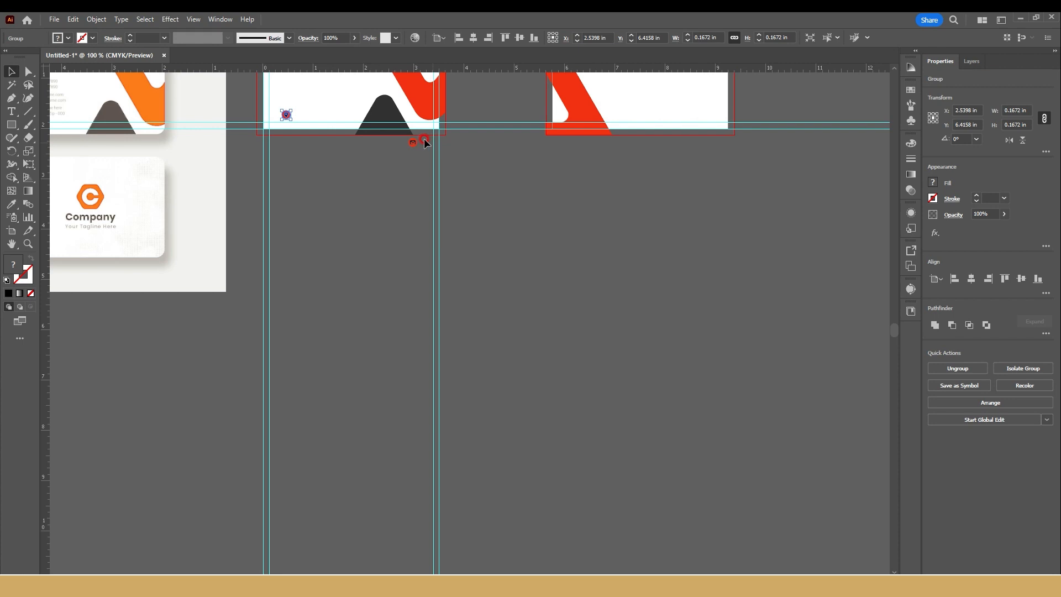
{"action": "left_click_drag", "start_coordinate": [413, 143], "coordinate": [289, 88]}
{"action": "scroll", "coordinate": [289, 89], "scroll_direction": "up", "scroll_amount": 5}
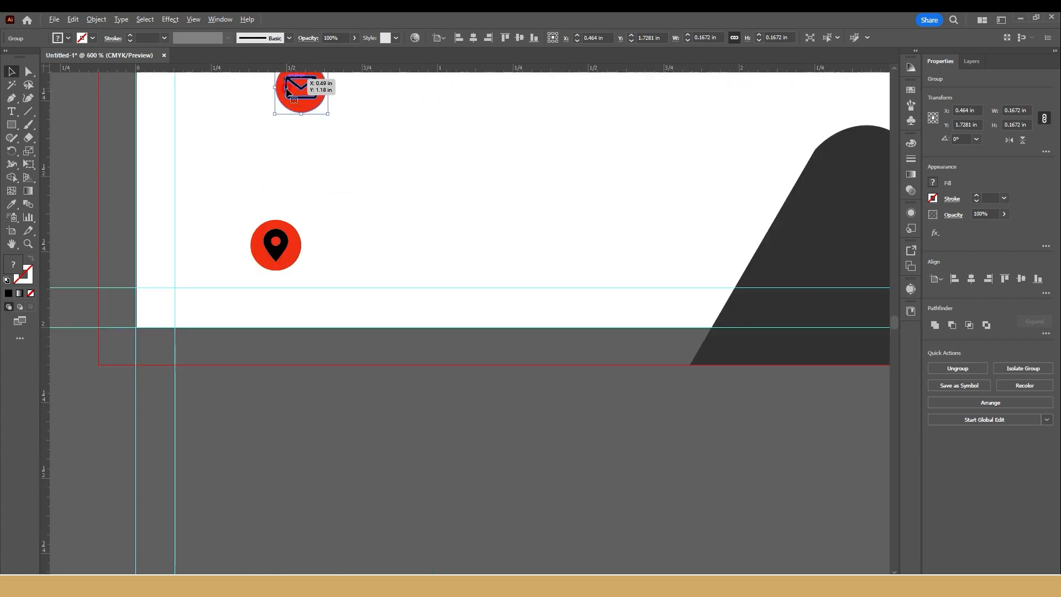
{"action": "left_click_drag", "start_coordinate": [341, 124], "coordinate": [418, 390]}
{"action": "left_click_drag", "start_coordinate": [373, 345], "coordinate": [290, 305]}
{"action": "left_click_drag", "start_coordinate": [361, 526], "coordinate": [302, 436]}
Step: Distribute the phone, email and location icons evenly in the vertical direction and shift all three slightly down
{"action": "left_click", "coordinate": [293, 313], "text": "shift"}
{"action": "left_click", "coordinate": [290, 223], "text": "shift"}
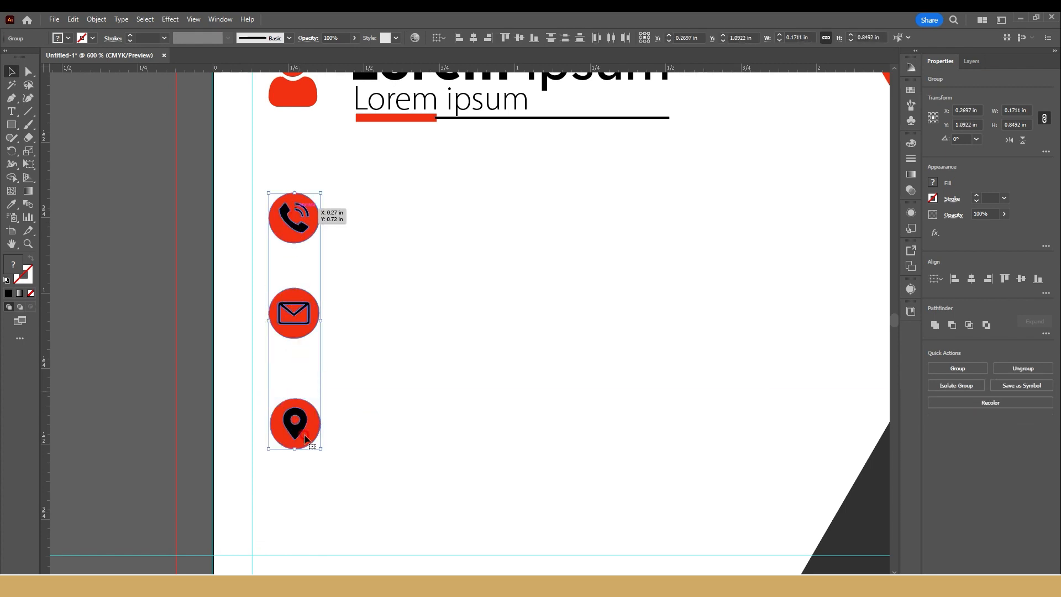
{"action": "left_click", "coordinate": [549, 39]}
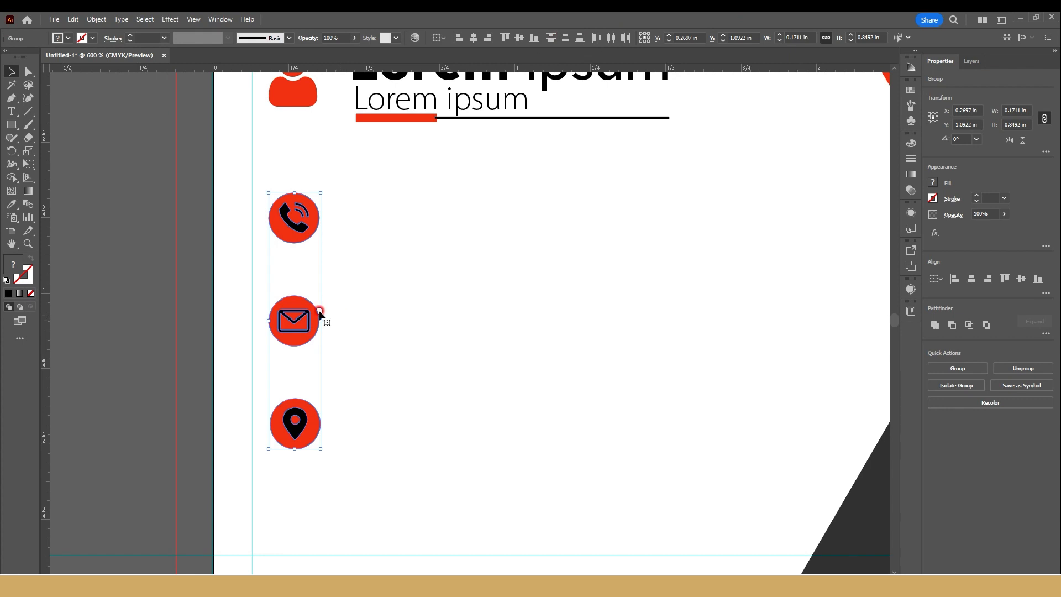
{"action": "left_click_drag", "start_coordinate": [290, 322], "coordinate": [290, 343]}
{"action": "left_click", "coordinate": [369, 310]}
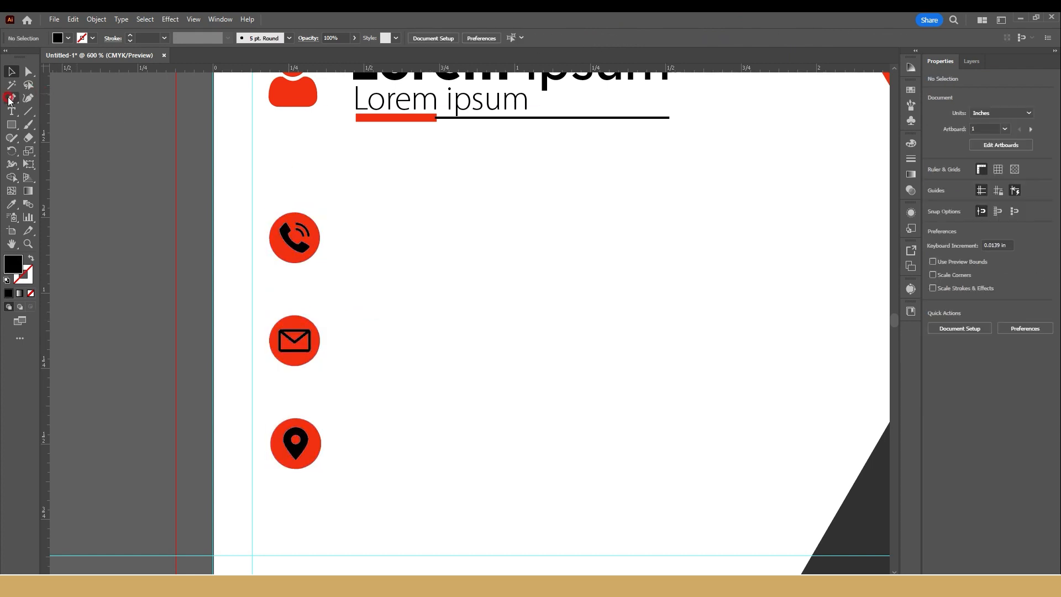
Step: Add bold 8 pt Lexend "Lorem ipsum" text beside the phone icon and place copies beside the email and location icons
{"action": "left_click", "coordinate": [10, 111]}
{"action": "left_click", "coordinate": [400, 249]}
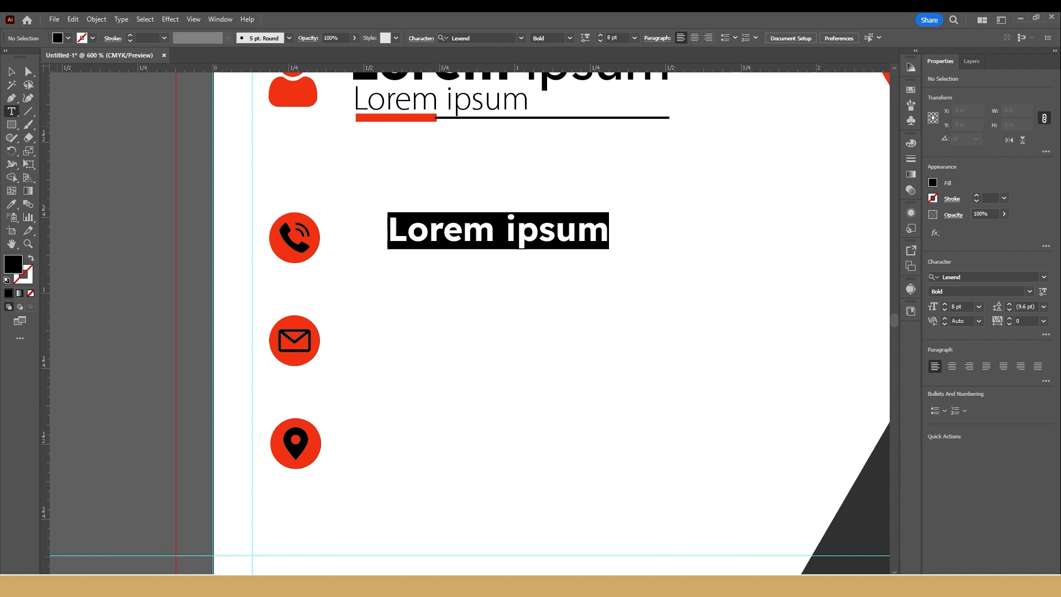
{"action": "left_click", "coordinate": [12, 69]}
{"action": "left_click_drag", "start_coordinate": [511, 234], "coordinate": [457, 437]}
{"action": "scroll", "coordinate": [688, 251], "scroll_direction": "down", "scroll_amount": 5}
{"action": "left_click_drag", "start_coordinate": [597, 284], "coordinate": [443, 272]}
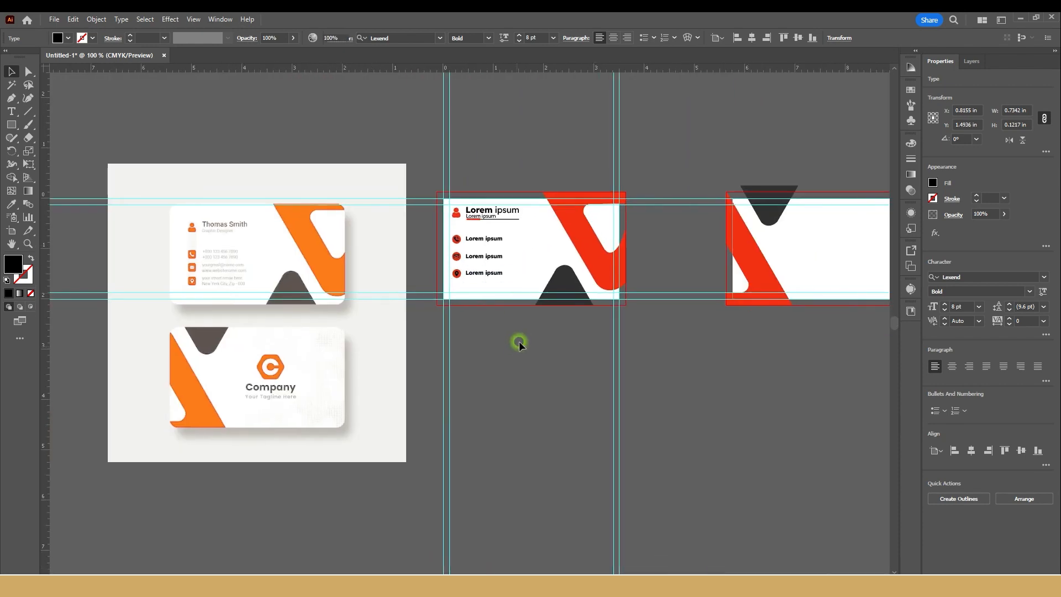
Step: Save the document to the Desktop as the Adobe Illustrator file Untitled-1.ai, accepting the Illustrator options
{"action": "left_click", "coordinate": [518, 343]}
{"action": "scroll", "coordinate": [517, 343], "scroll_direction": "up", "scroll_amount": 1}
{"action": "left_click_drag", "start_coordinate": [512, 342], "coordinate": [421, 349]}
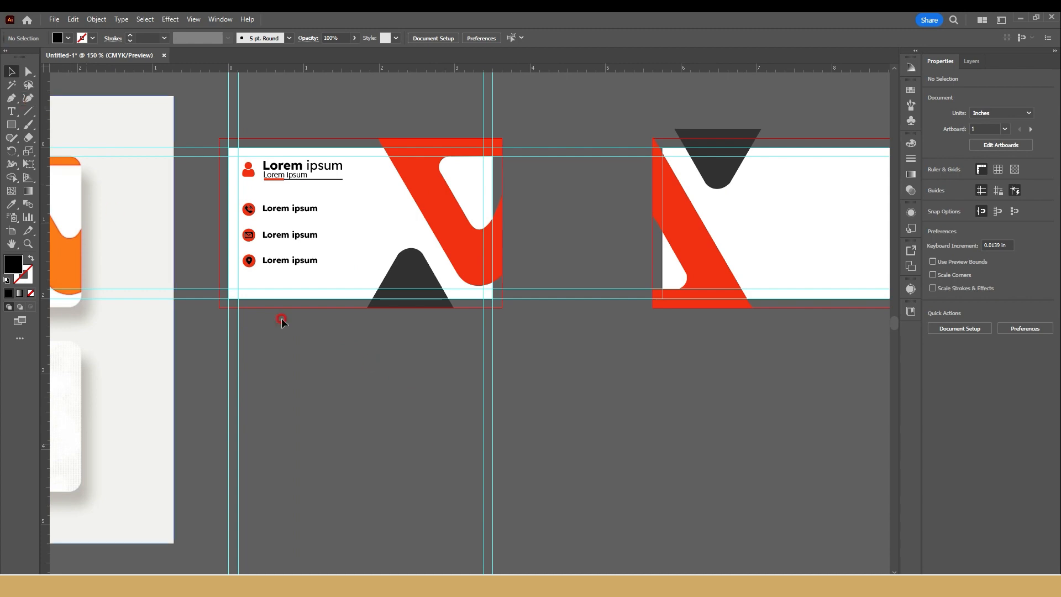
{"action": "key", "text": "ctrl+s"}
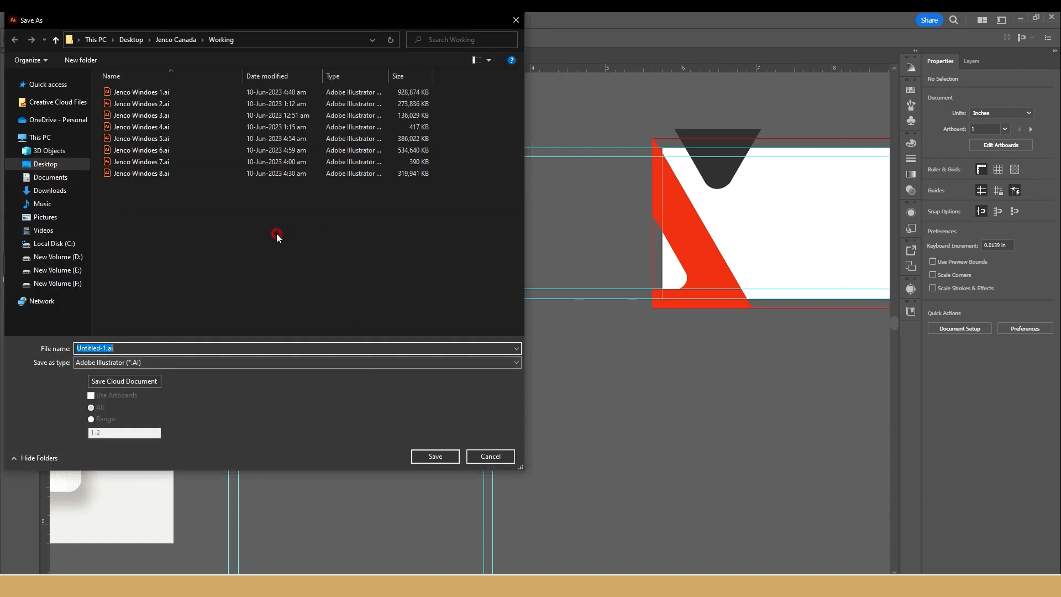
{"action": "left_click_drag", "start_coordinate": [477, 20], "coordinate": [775, 217]}
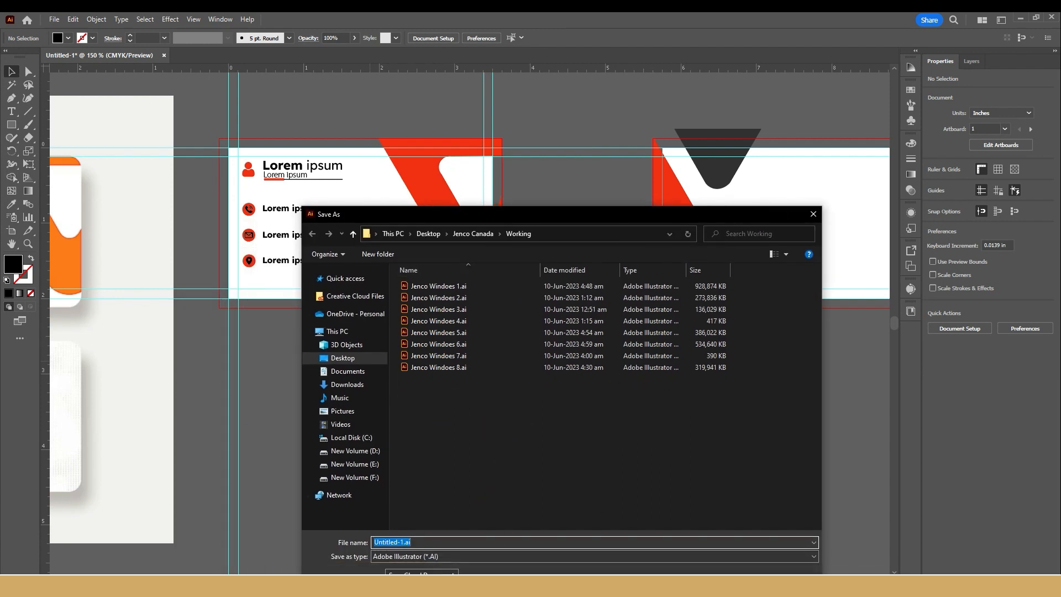
{"action": "left_click_drag", "start_coordinate": [446, 209], "coordinate": [446, 124]}
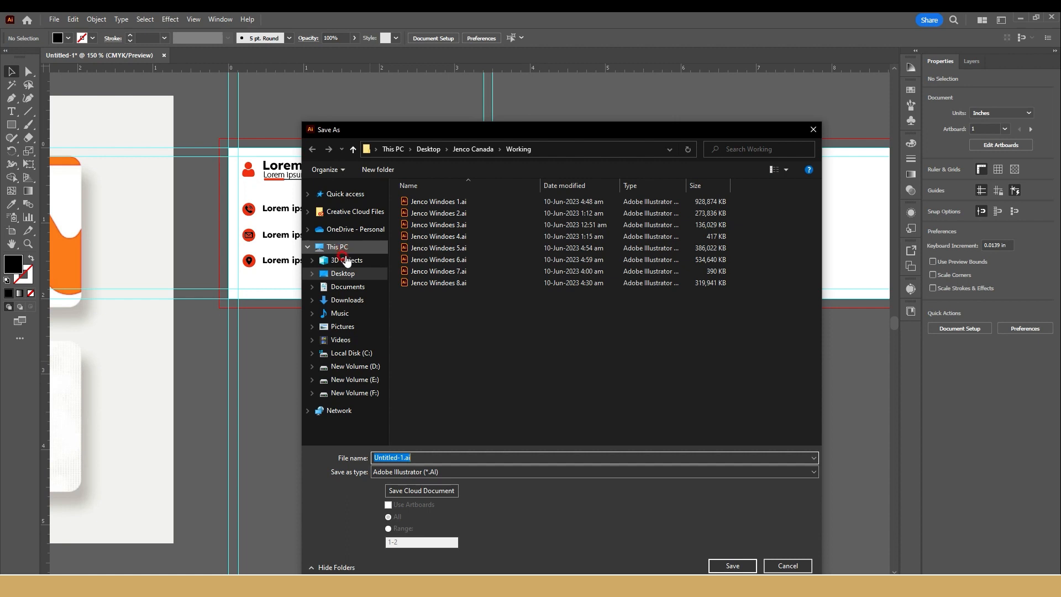
{"action": "left_click", "coordinate": [512, 455]}
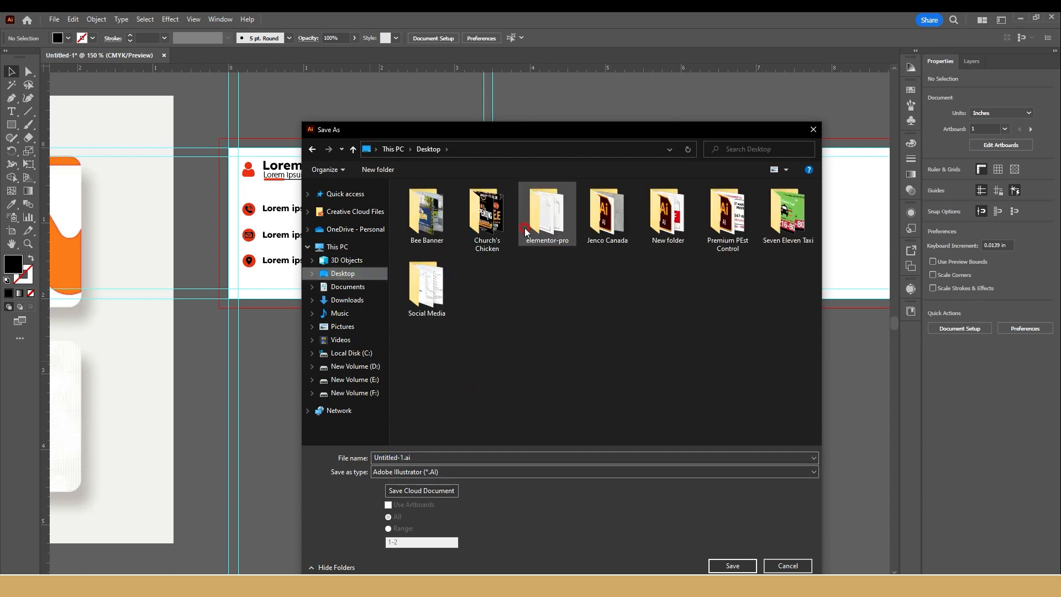
{"action": "left_click", "coordinate": [440, 455]}
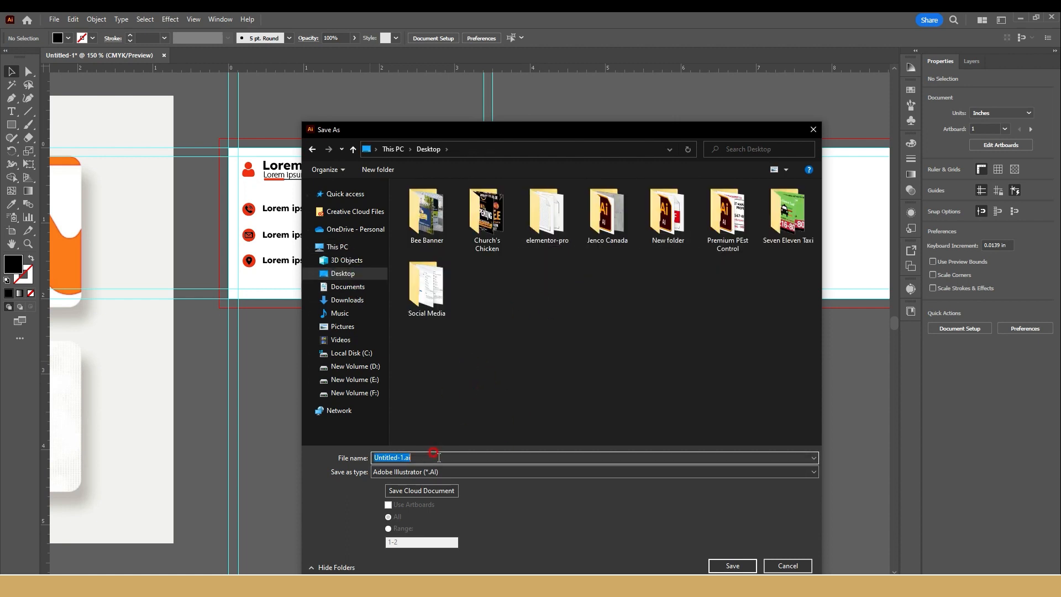
{"action": "key", "text": "Return"}
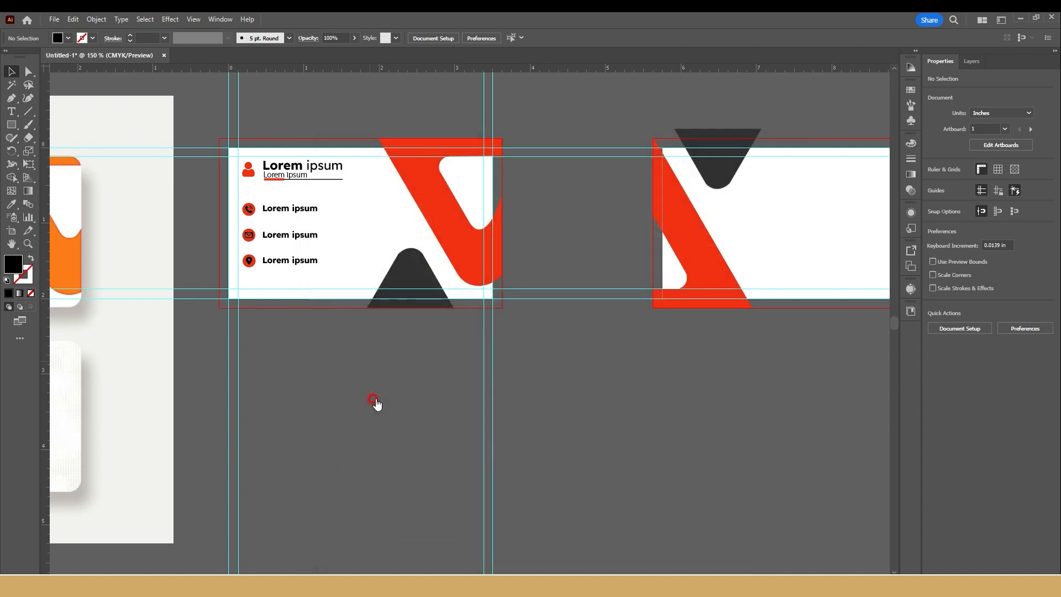
{"action": "left_click", "coordinate": [579, 458]}
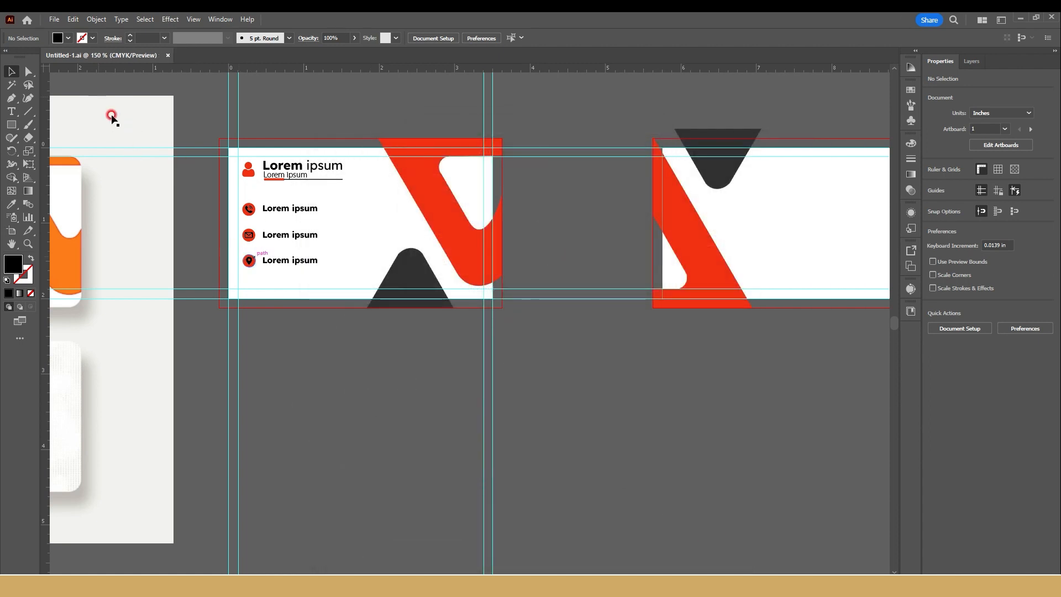
{"action": "key", "text": "ctrl+shift+s"}
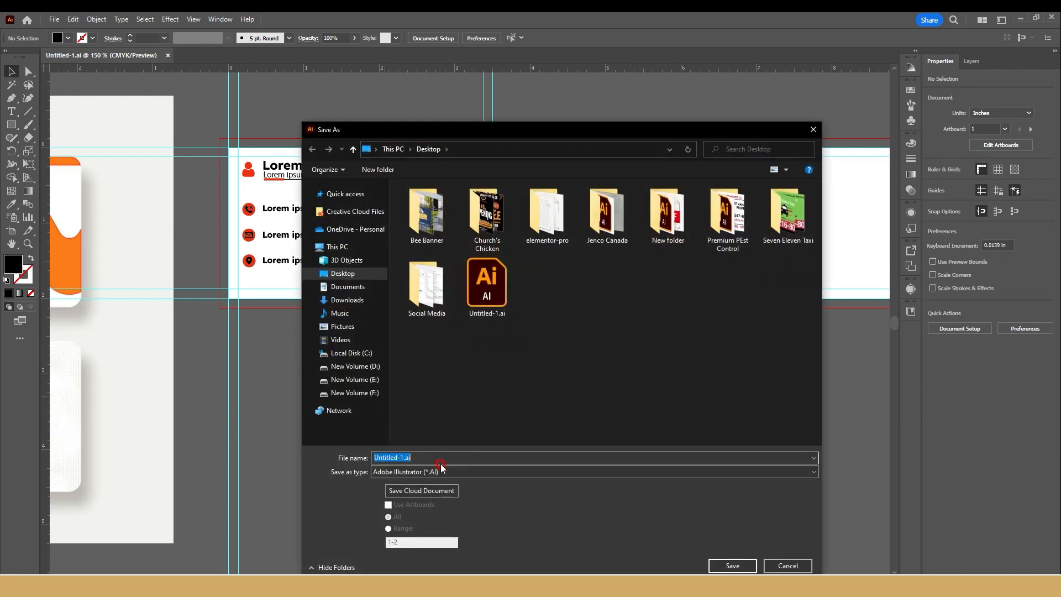
{"action": "key", "text": "BackSpace"}
{"action": "key", "text": "BackSpace"}
{"action": "key", "text": "Return"}
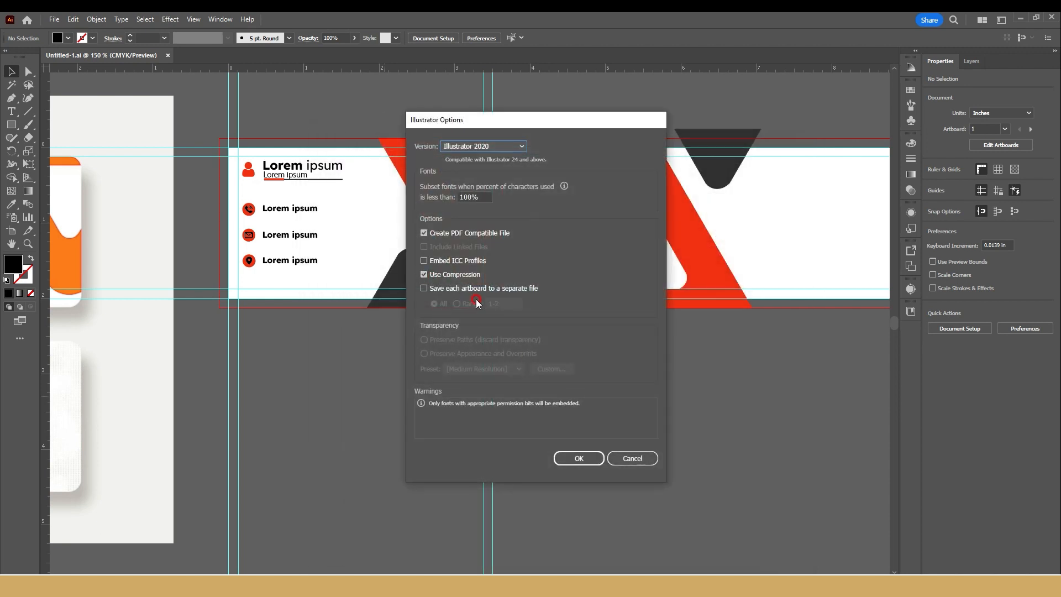
{"action": "left_click", "coordinate": [633, 458]}
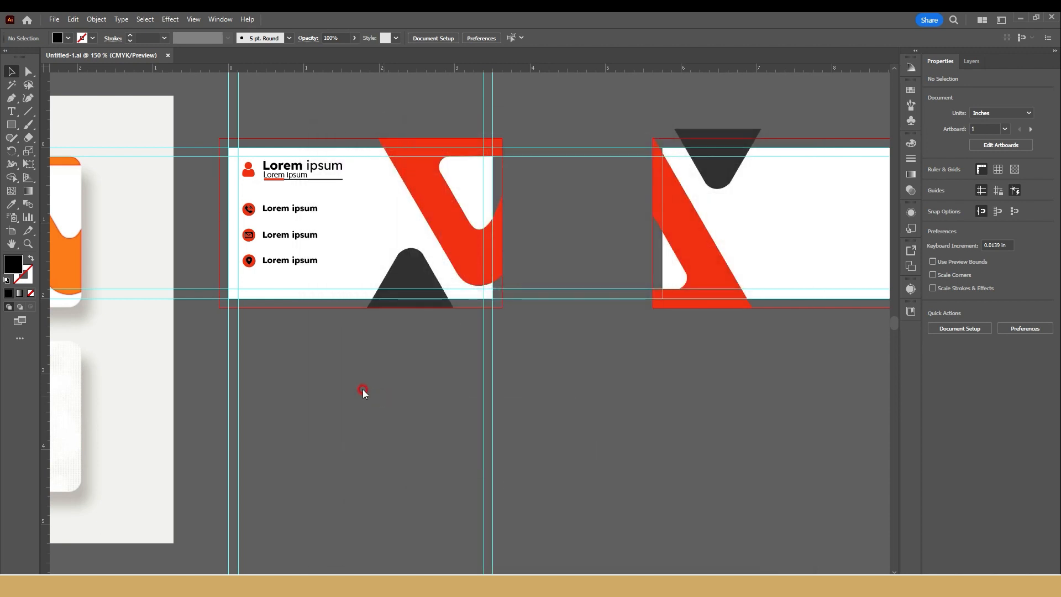
Step: Save the document to the Desktop as an Adobe PDF named "non outlined" using the default PDF settings
{"action": "key", "text": "ctrl+shift+s"}
{"action": "left_click", "coordinate": [436, 471]}
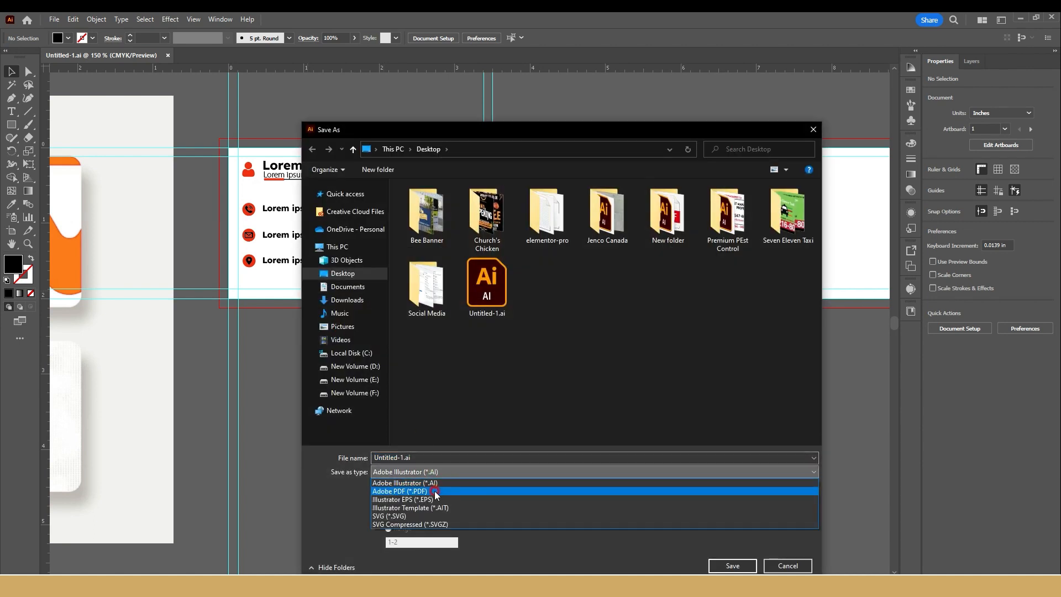
{"action": "left_click", "coordinate": [436, 492]}
{"action": "type", "text": "non outlined"}
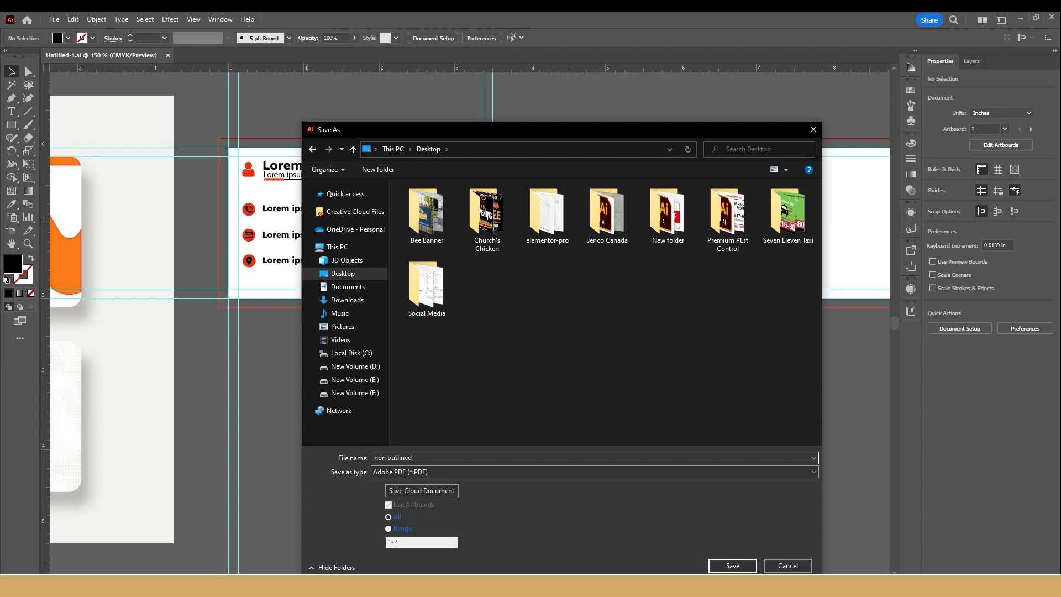
{"action": "key", "text": "Return"}
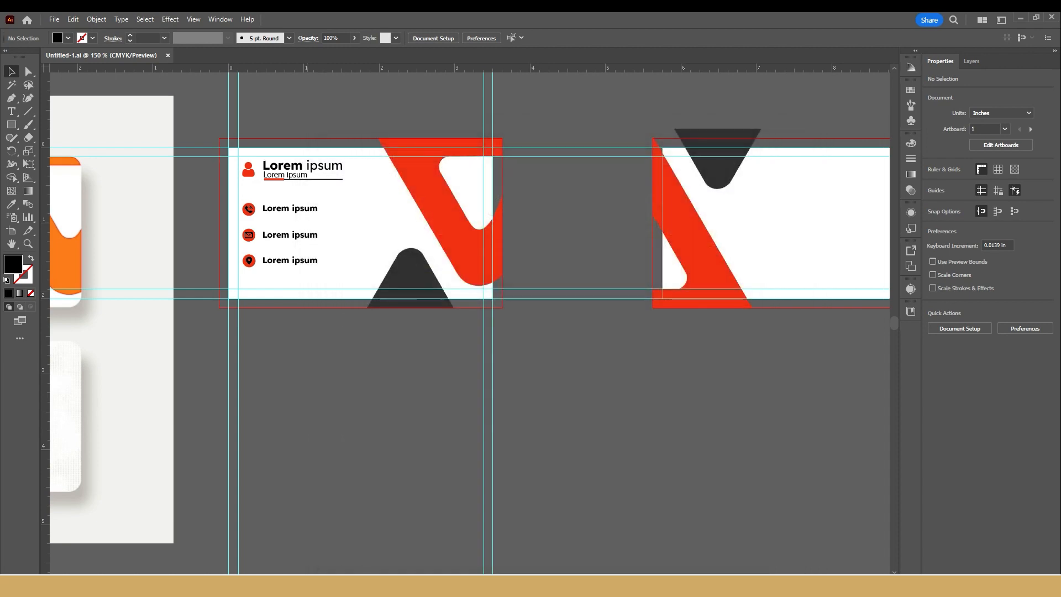
{"action": "left_click", "coordinate": [624, 445]}
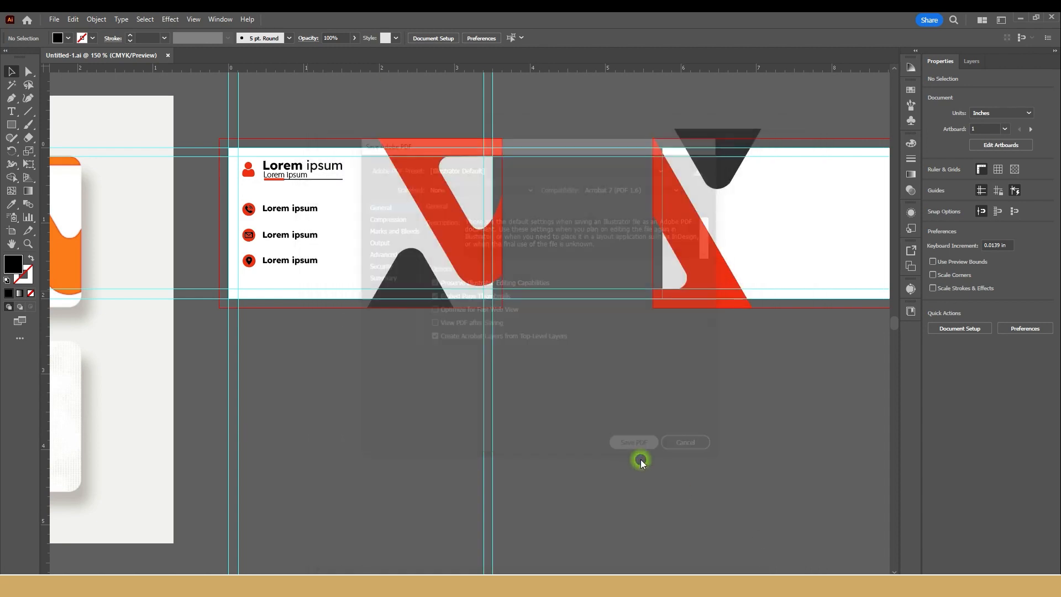
Step: Minimize the open windows and open non outlined.pdf from the Desktop to examine both card pages
{"action": "left_click", "coordinate": [1018, 18]}
{"action": "left_click", "coordinate": [998, 18]}
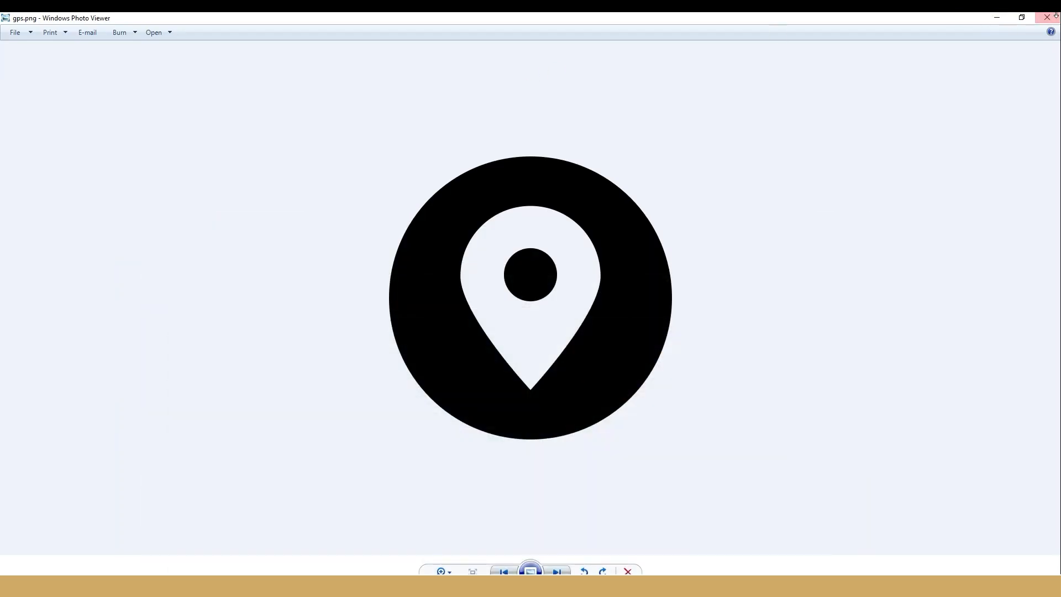
{"action": "left_click", "coordinate": [998, 19]}
{"action": "left_click", "coordinate": [997, 18]}
{"action": "left_click", "coordinate": [998, 19]}
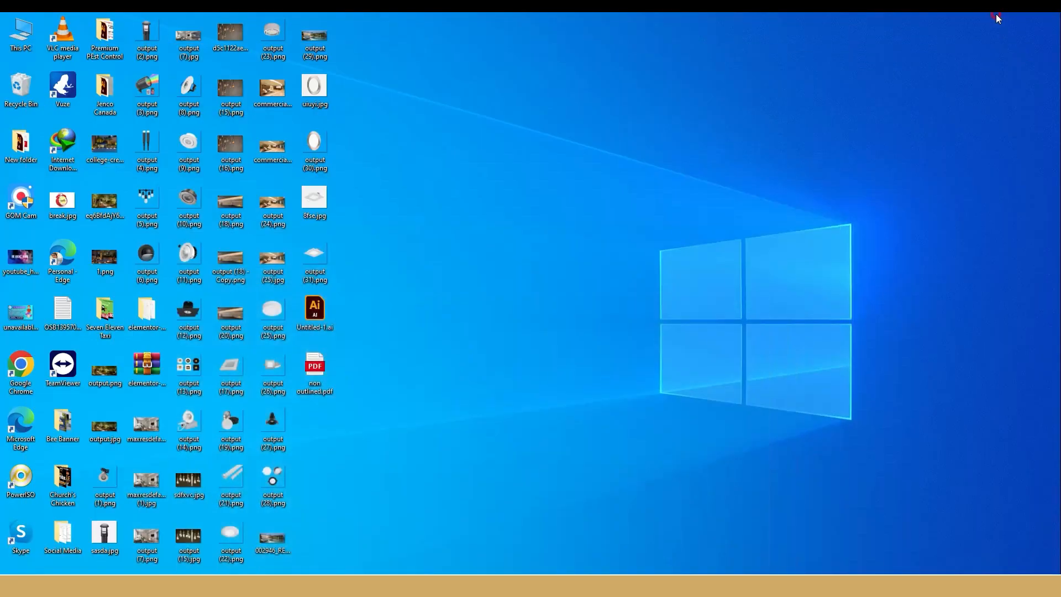
{"action": "double_click", "coordinate": [315, 370]}
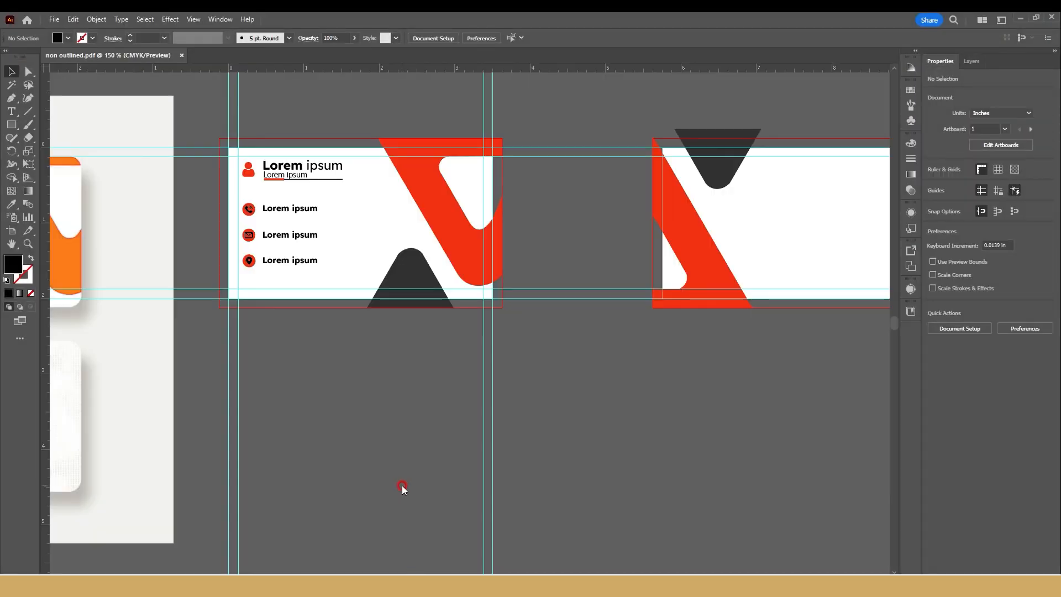
Step: Back in Illustrator, start saving another PDF copy to the Desktop under the name "outlined"
{"action": "key", "text": "ctrl+shift+s"}
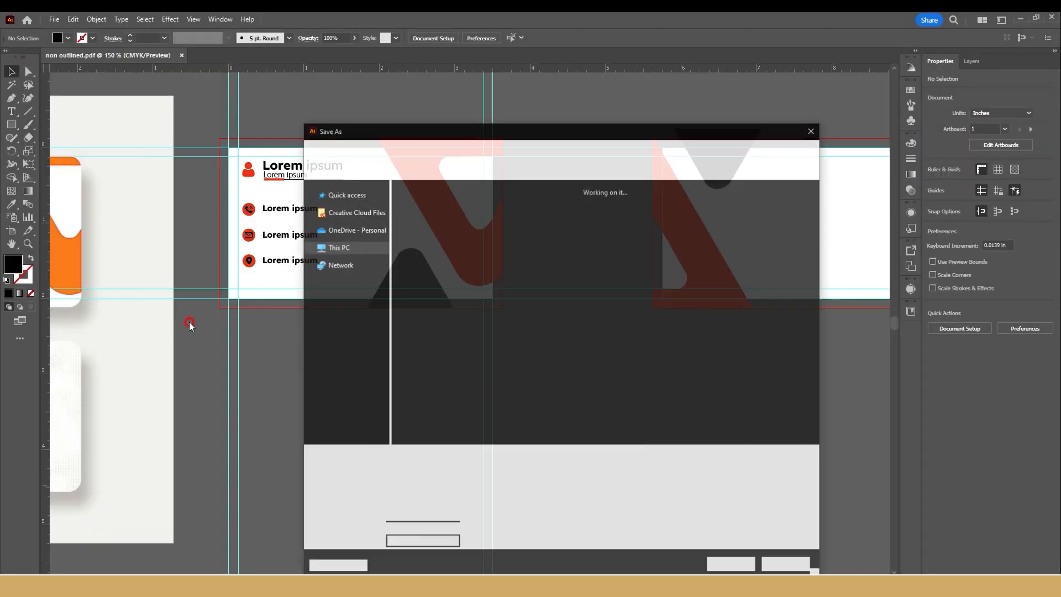
{"action": "double_click", "coordinate": [381, 457]}
{"action": "key", "text": "BackSpace"}
{"action": "key", "text": "Return"}
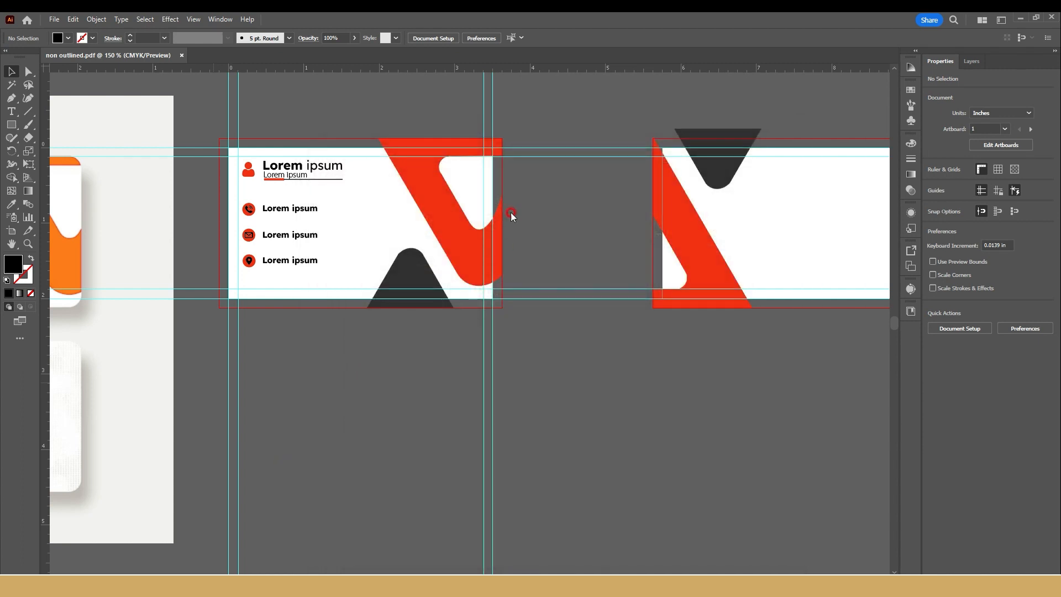
Step: Save the PDF with the Press Quality preset, trim marks and the document bleed settings enabled
{"action": "left_click", "coordinate": [471, 166]}
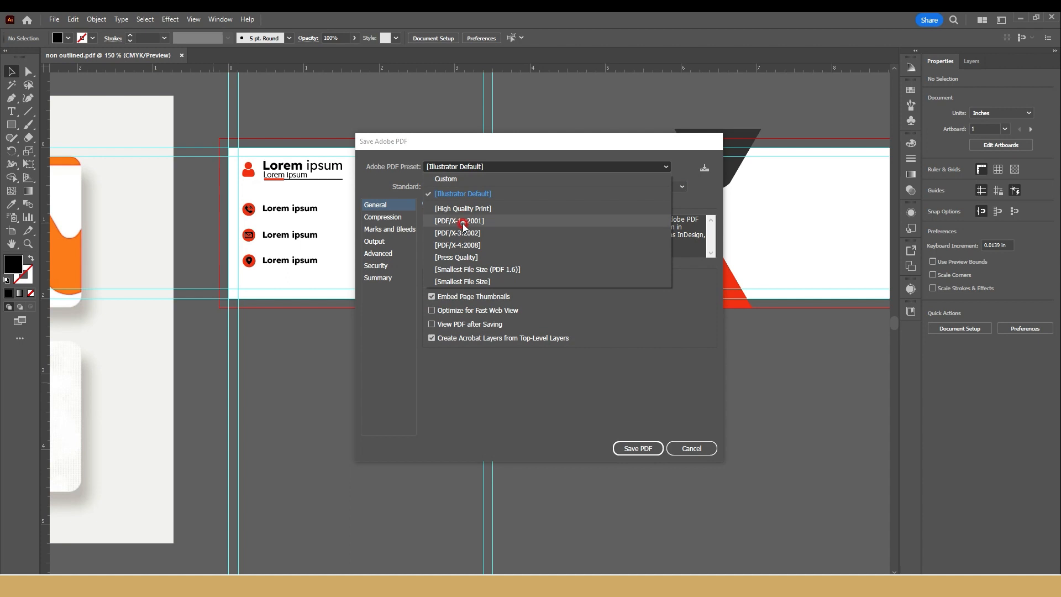
{"action": "left_click", "coordinate": [457, 257]}
{"action": "left_click", "coordinate": [409, 231]}
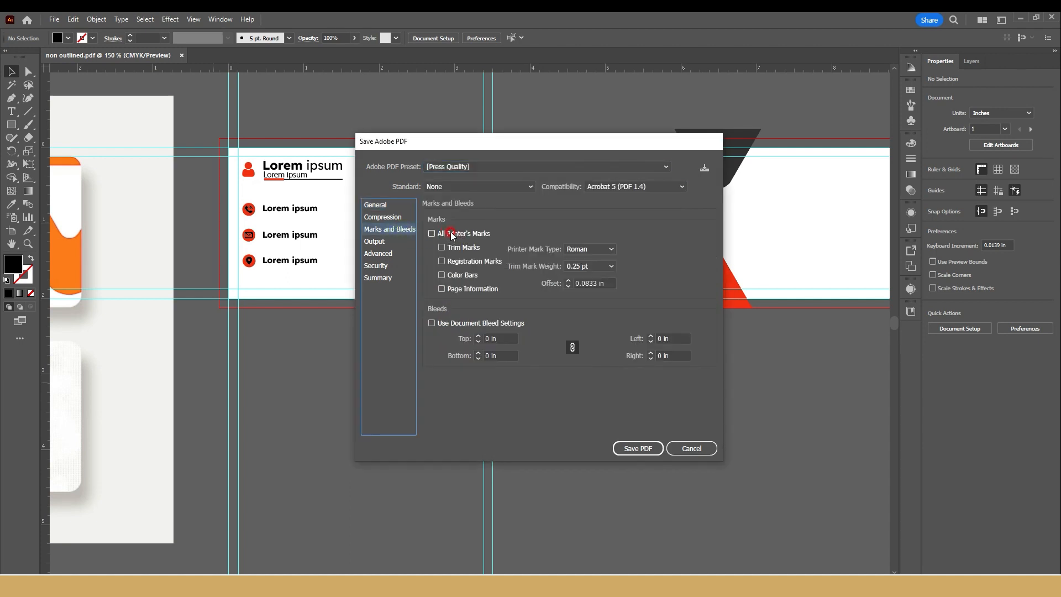
{"action": "left_click", "coordinate": [441, 247]}
{"action": "left_click", "coordinate": [460, 323]}
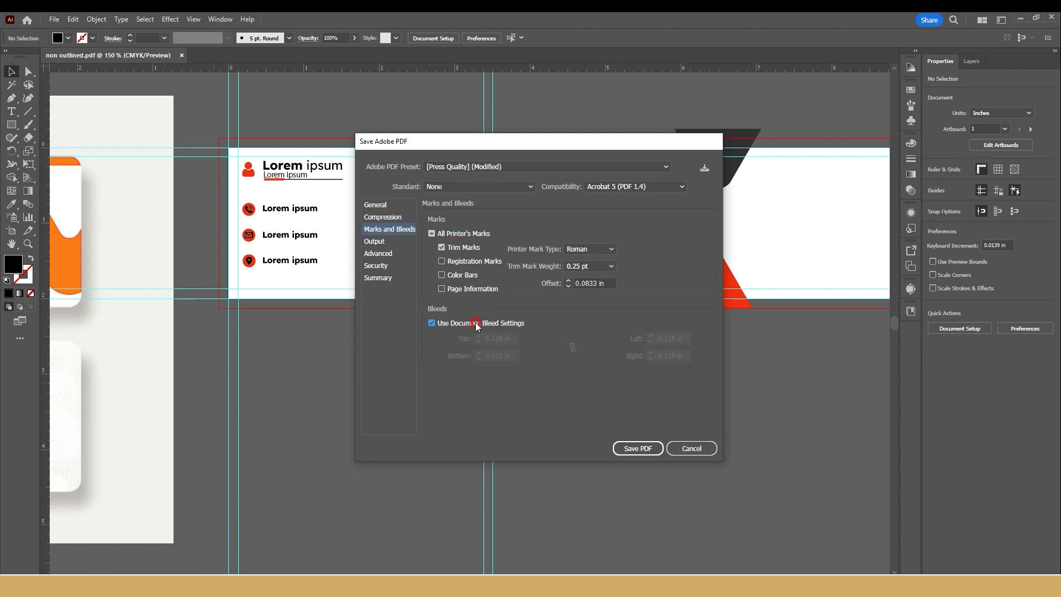
{"action": "left_click", "coordinate": [638, 448]}
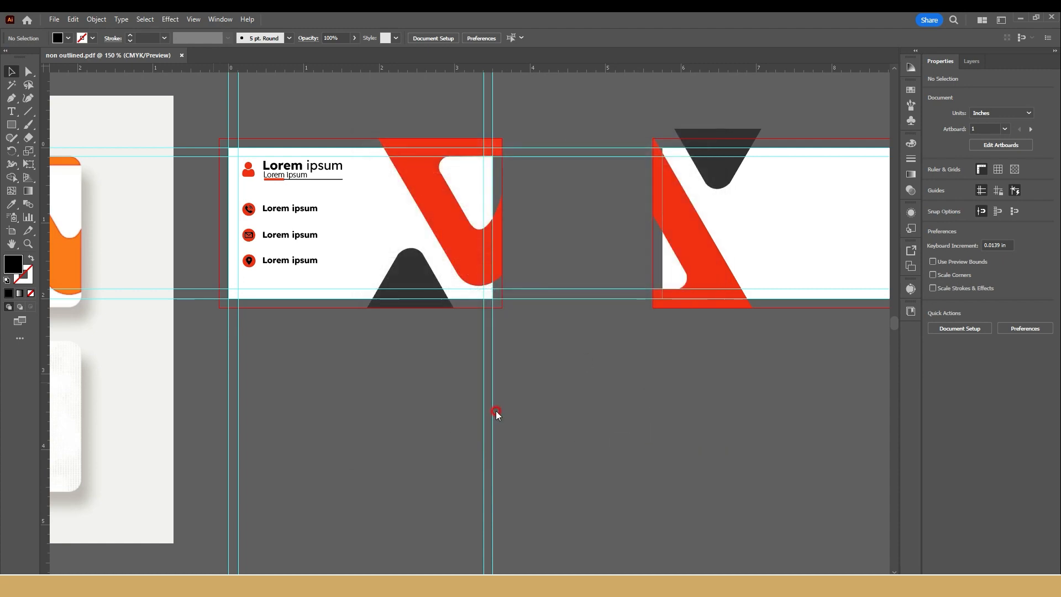
Step: Minimize the open windows and open outlined.pdf from the Desktop to check the exported card
{"action": "left_click", "coordinate": [1022, 19]}
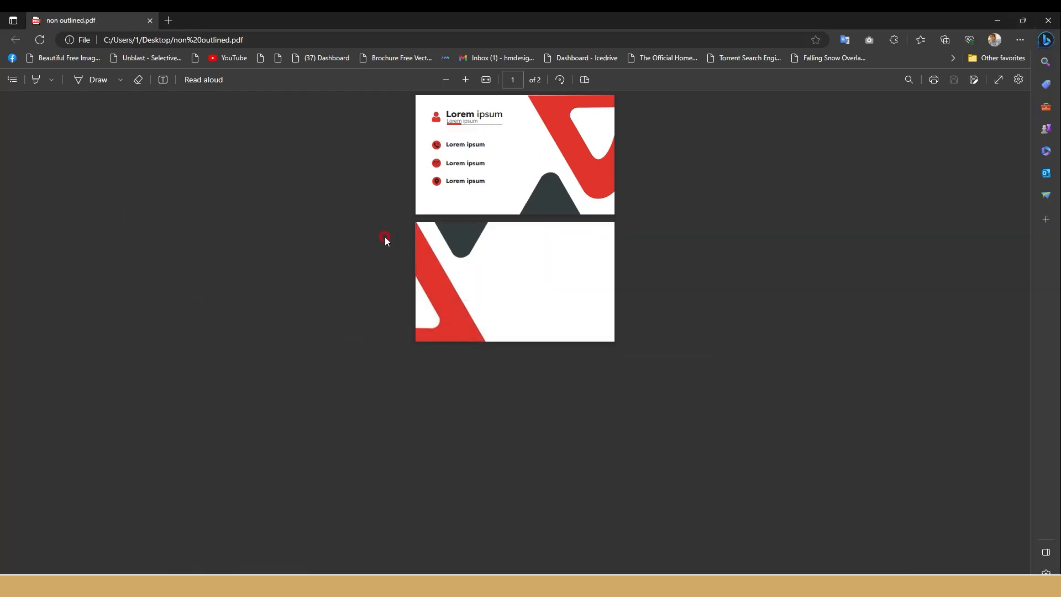
{"action": "left_click", "coordinate": [997, 20]}
{"action": "double_click", "coordinate": [314, 423]}
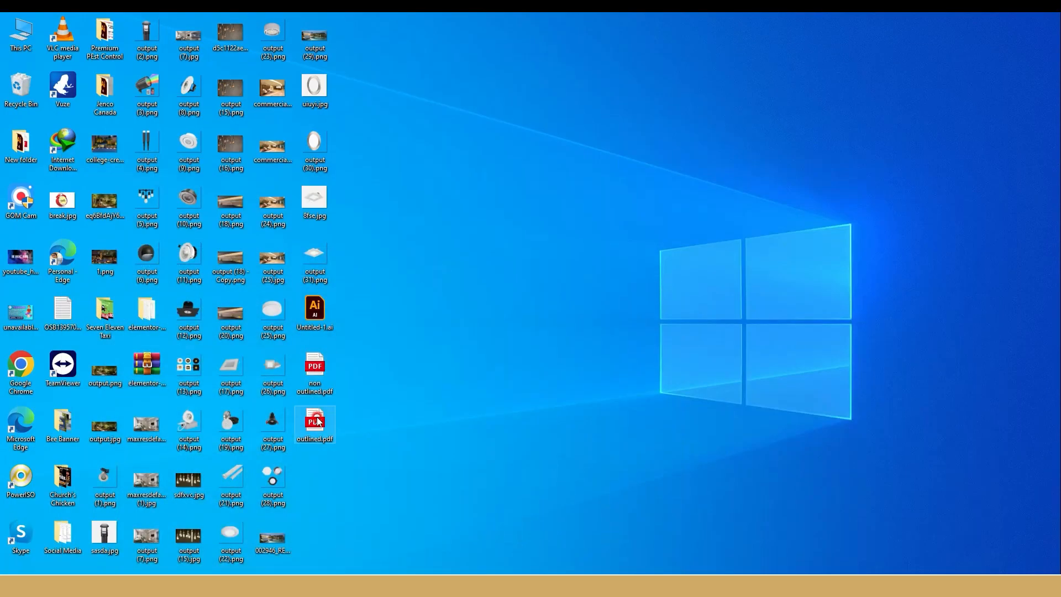